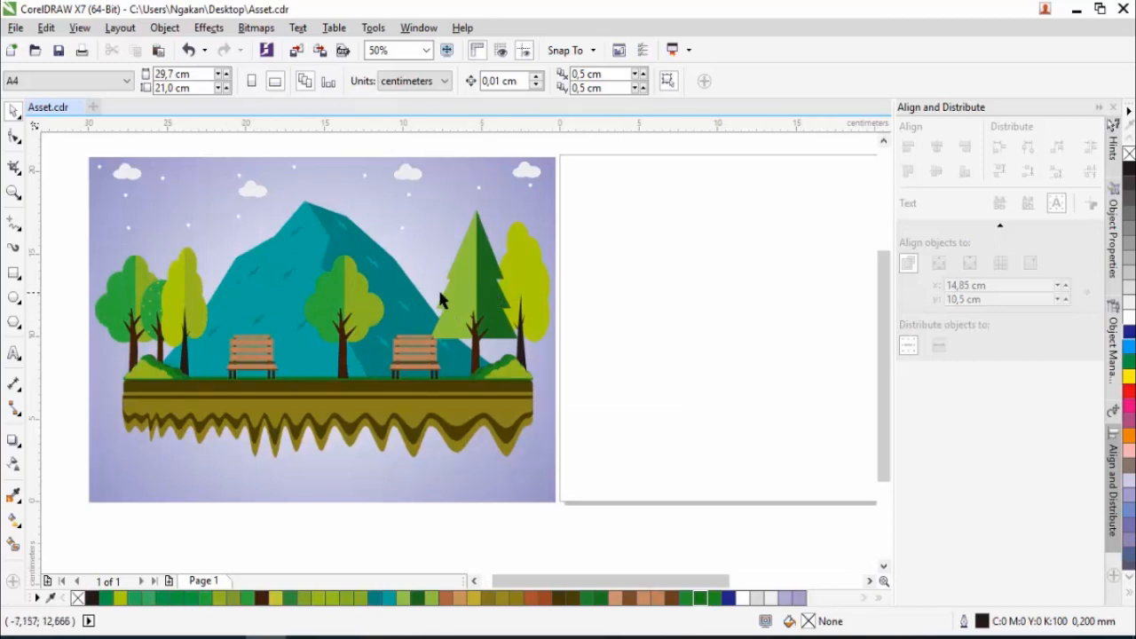
# - Draw a square about 17.9 cm wide on the blank page beside the reference landscape
pyautogui.scroll(-1, 422, 295)
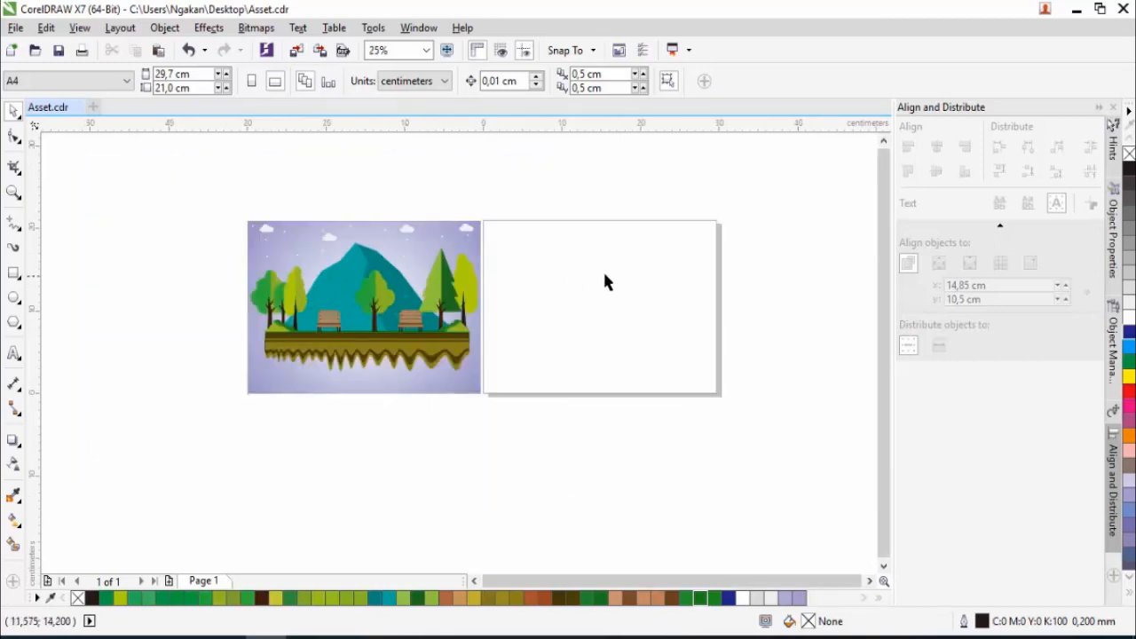
pyautogui.scroll(1, 629, 275)
pyautogui.scroll(-1, 581, 284)
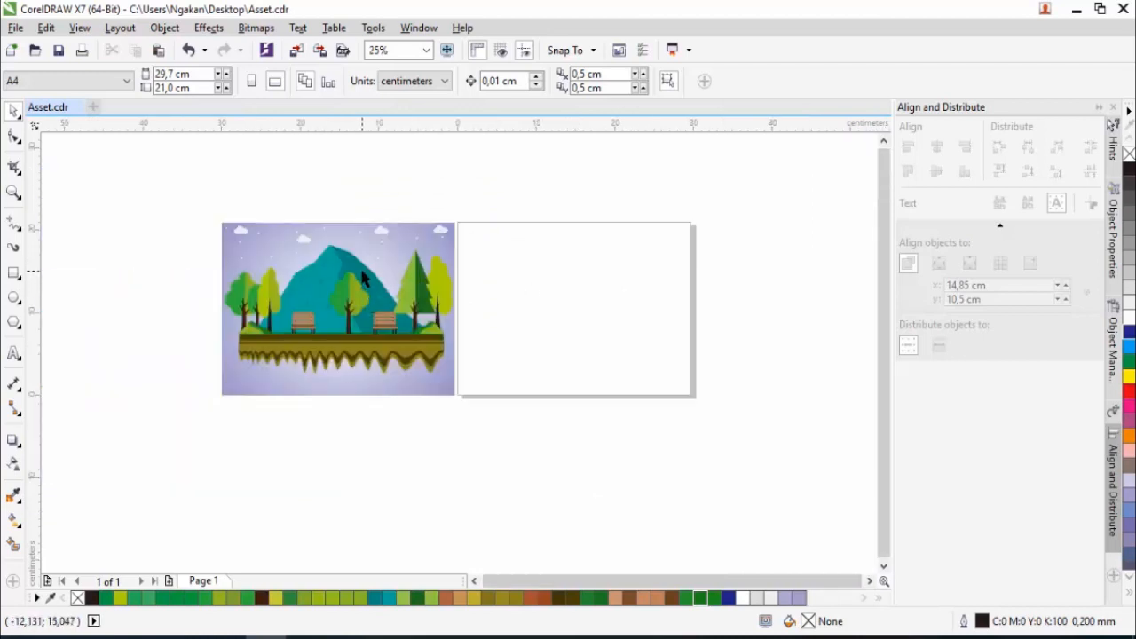
pyautogui.click(362, 278)
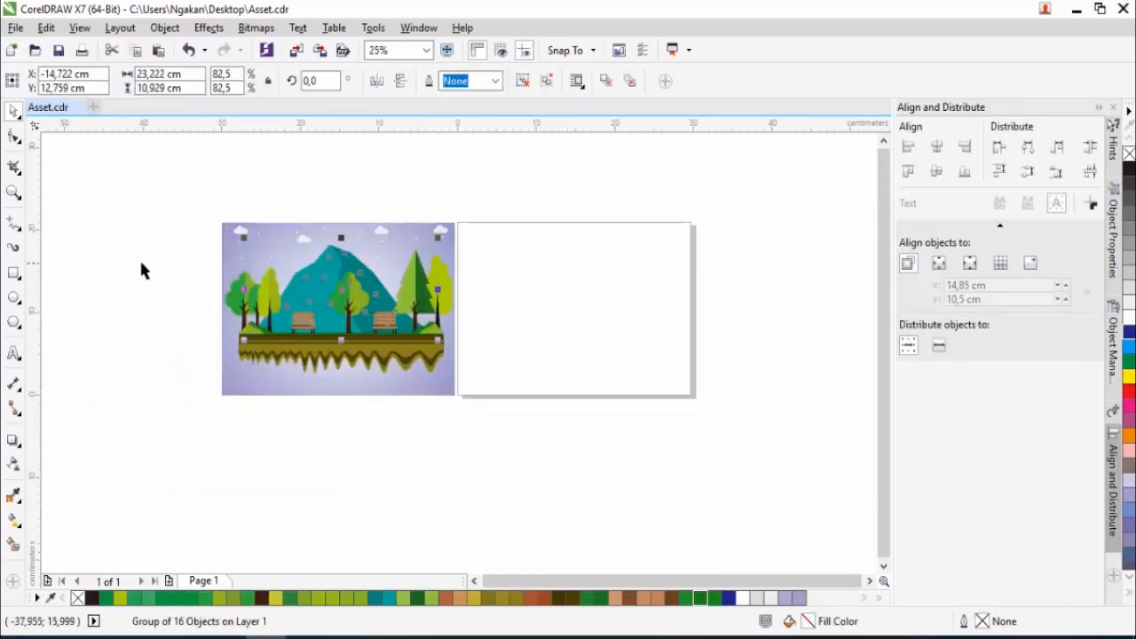
pyautogui.click(15, 274)
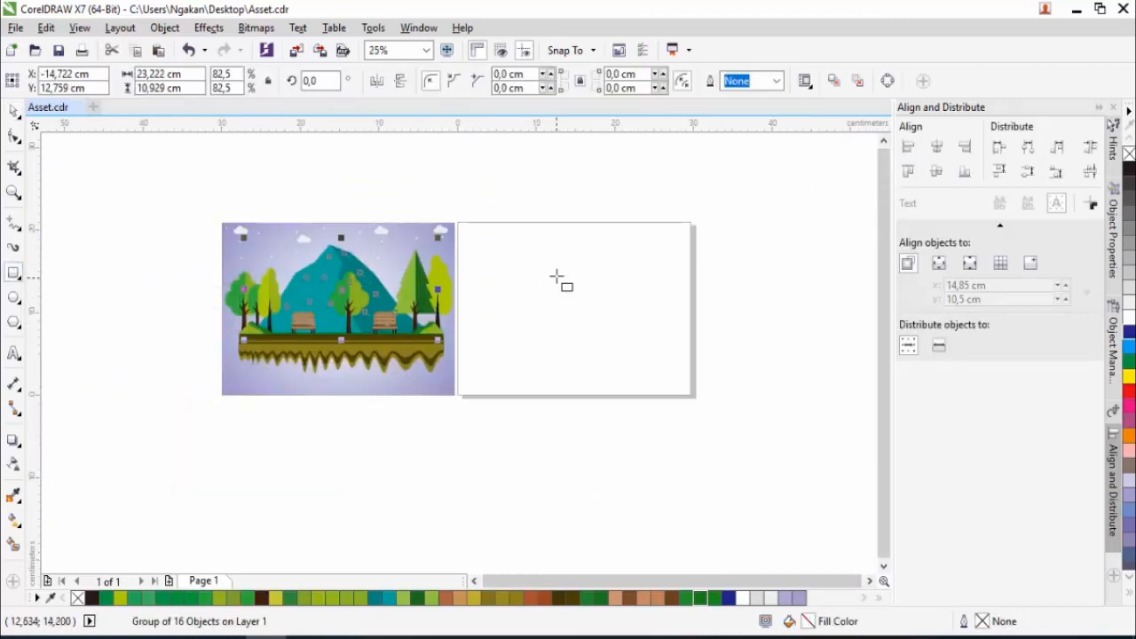
pyautogui.moveTo(516, 267); pyautogui.dragTo(641, 360)
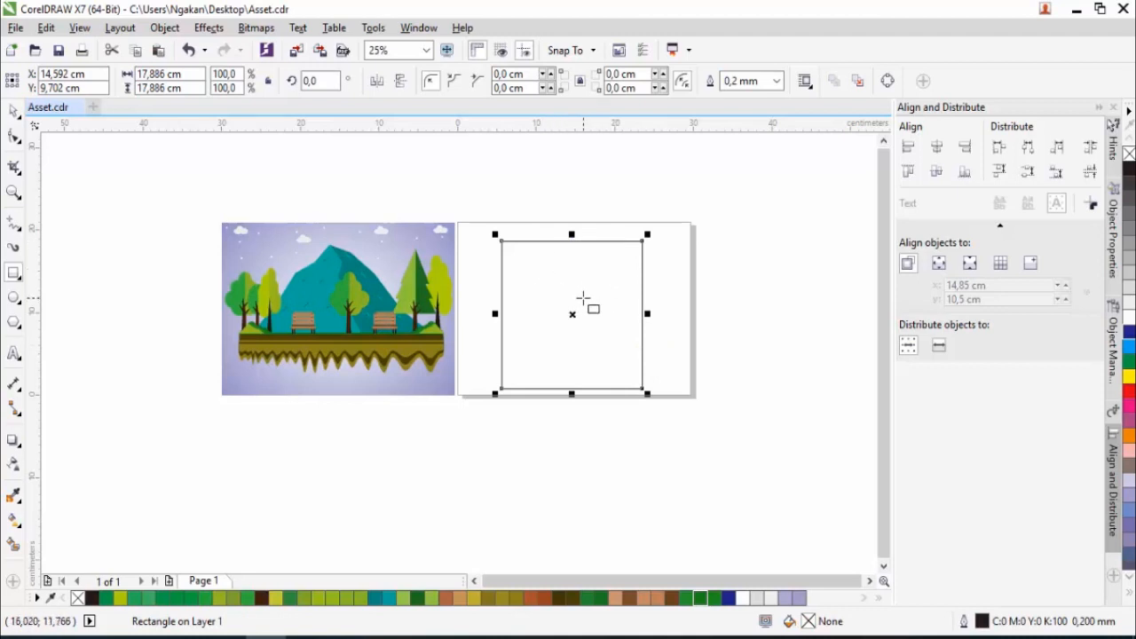
# - Convert the square to curves so its nodes can be edited
pyautogui.scroll(1, 583, 299)
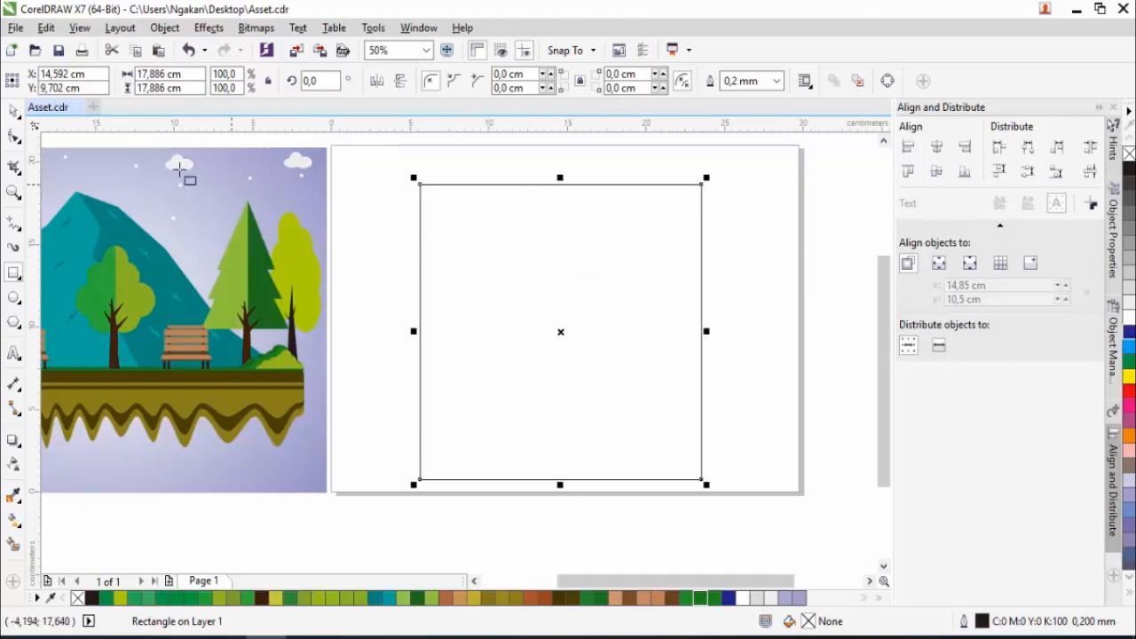
pyautogui.click(13, 138)
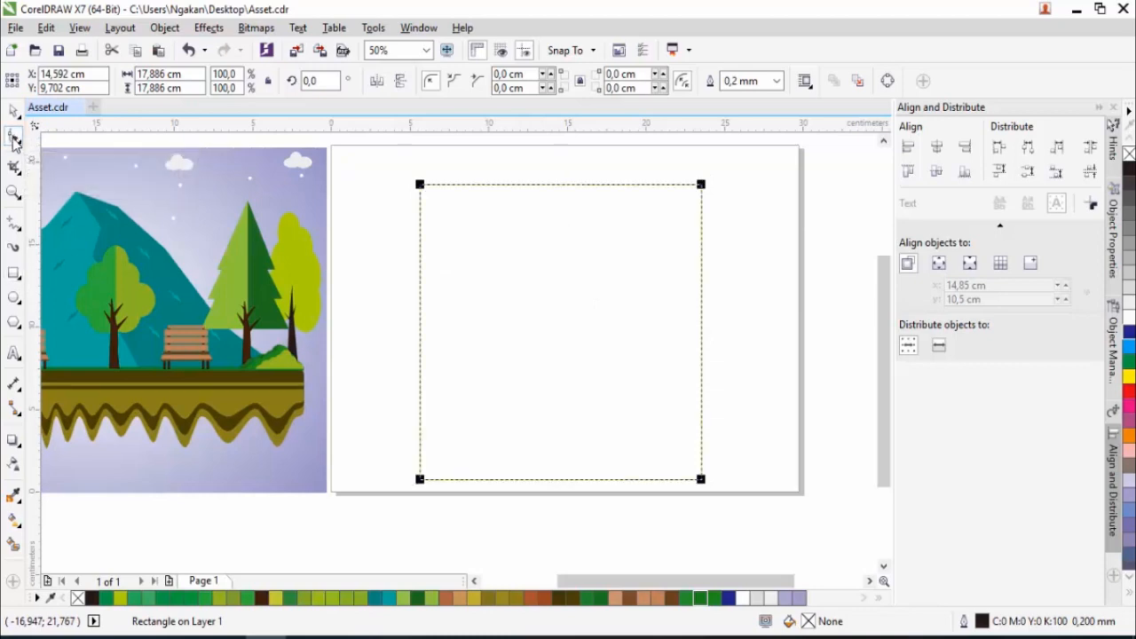
pyautogui.rightClick(521, 185)
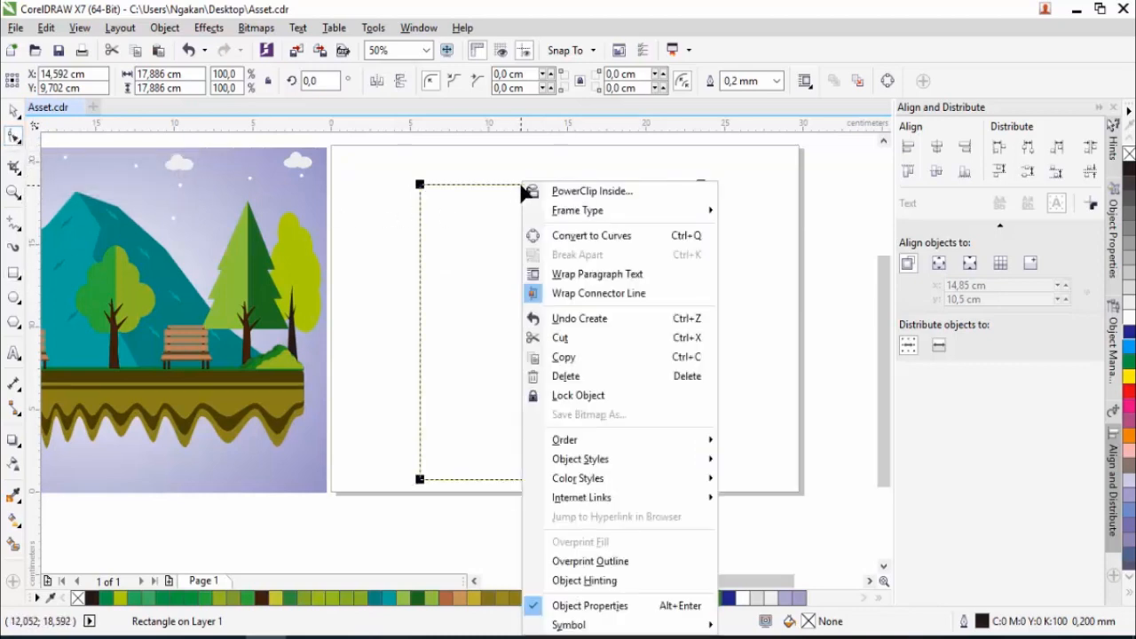
pyautogui.click(603, 236)
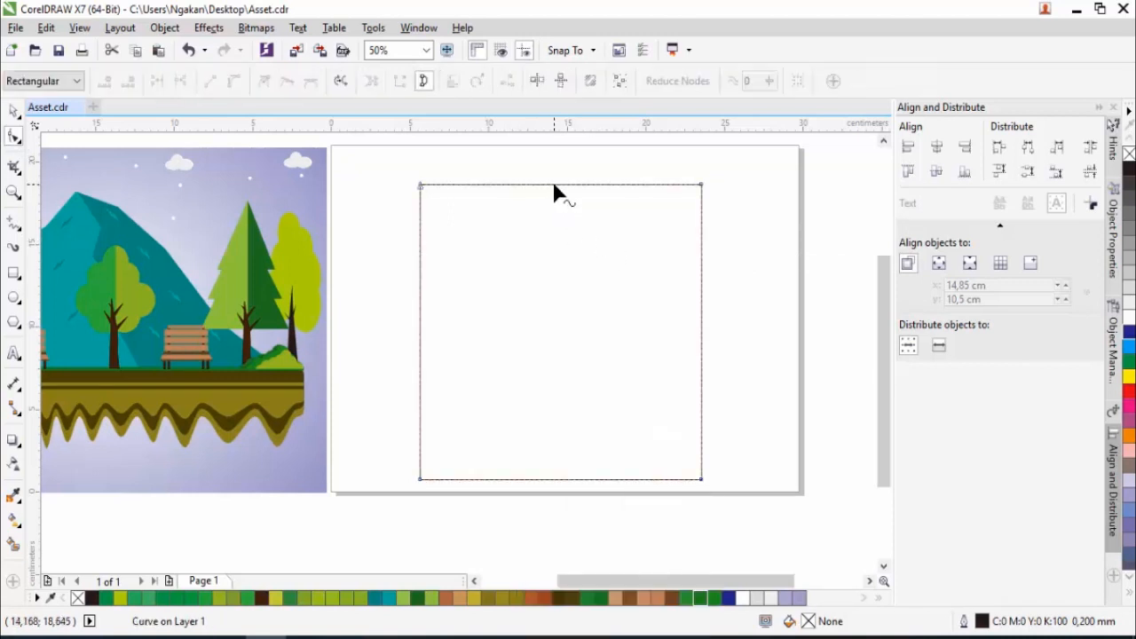
# - Turn the square into a triangle by adding a node mid-way along its upper edge and removing both upper corner nodes
pyautogui.doubleClick(553, 184)
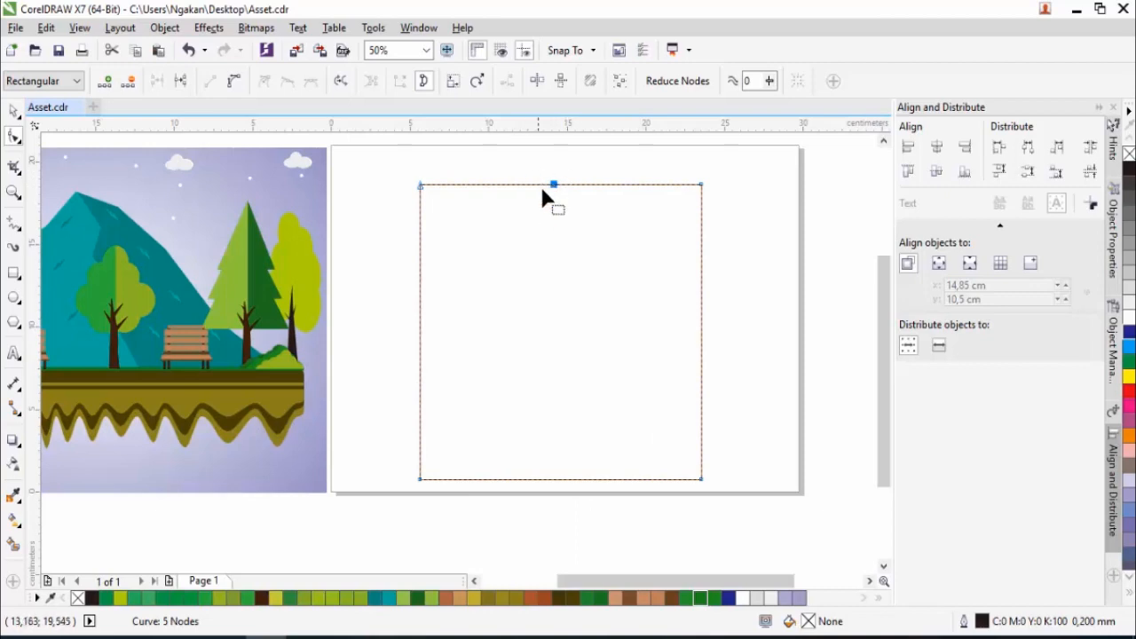
pyautogui.doubleClick(421, 185)
pyautogui.doubleClick(701, 185)
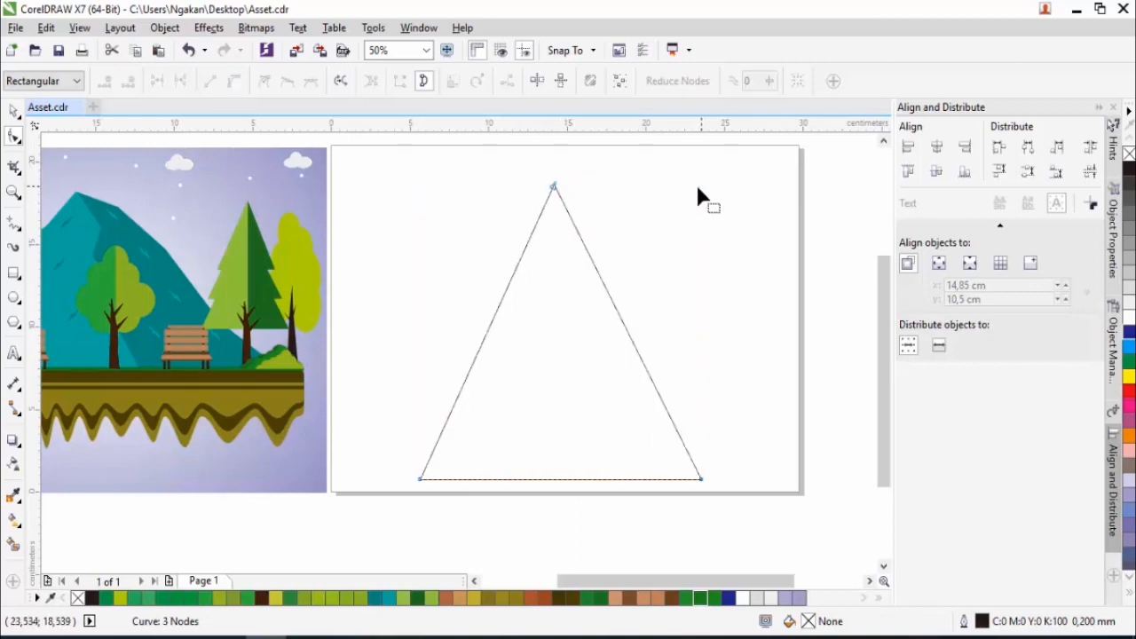
# - Add three nodes to the triangle's left side, pull them outward into a rugged slope, and extend the lower-left corner to the page edge
pyautogui.doubleClick(520, 256)
pyautogui.moveTo(520, 256); pyautogui.dragTo(472, 245)
pyautogui.doubleClick(455, 312)
pyautogui.moveTo(454, 312); pyautogui.dragTo(393, 323)
pyautogui.doubleClick(404, 387)
pyautogui.moveTo(404, 387); pyautogui.dragTo(371, 423)
pyautogui.moveTo(419, 480); pyautogui.dragTo(333, 484)
pyautogui.moveTo(399, 322); pyautogui.dragTo(415, 301)
pyautogui.moveTo(471, 245); pyautogui.dragTo(489, 239)
# - Add two nodes to the upper part of the right slope, pull them outward, and shift the peak up and to the left
pyautogui.doubleClick(579, 234)
pyautogui.moveTo(578, 234); pyautogui.dragTo(614, 211)
pyautogui.moveTo(555, 187); pyautogui.dragTo(531, 158)
pyautogui.doubleClick(633, 271)
pyautogui.moveTo(633, 271); pyautogui.dragTo(668, 285)
# - Add two nodes to the lower right slope, extend the lower-right corner toward the page edge, and fine-tune the right slope's nodes
pyautogui.doubleClick(685, 378)
pyautogui.moveTo(684, 379); pyautogui.dragTo(708, 345)
pyautogui.doubleClick(705, 421)
pyautogui.moveTo(705, 420); pyautogui.dragTo(744, 421)
pyautogui.moveTo(701, 479); pyautogui.dragTo(791, 486)
pyautogui.moveTo(669, 285); pyautogui.dragTo(671, 267)
pyautogui.moveTo(707, 346); pyautogui.dragTo(698, 348)
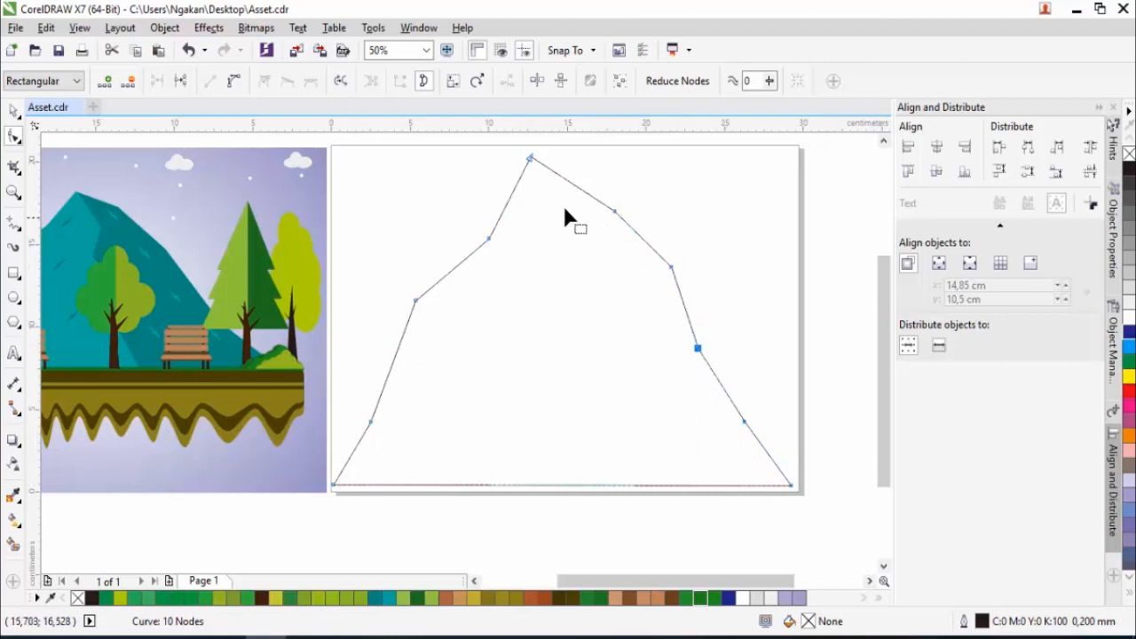
pyautogui.doubleClick(515, 188)
pyautogui.doubleClick(516, 189)
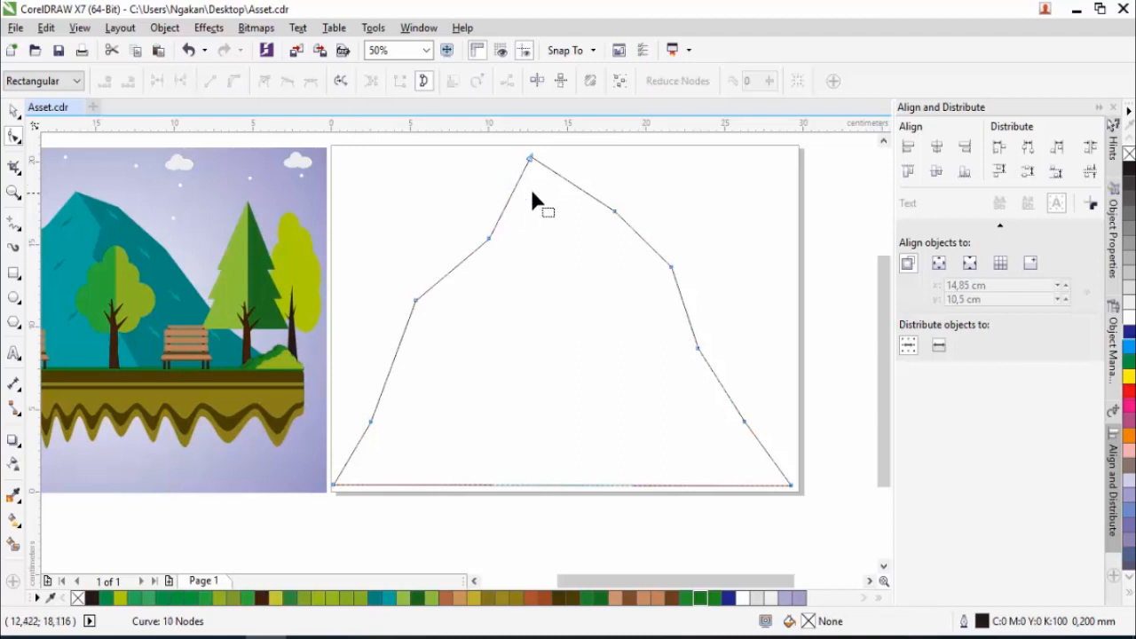
# - Draw a rectangle about 14.6 × 25.1 cm covering the mountain's left half up to the peak
pyautogui.scroll(-1, 605, 258)
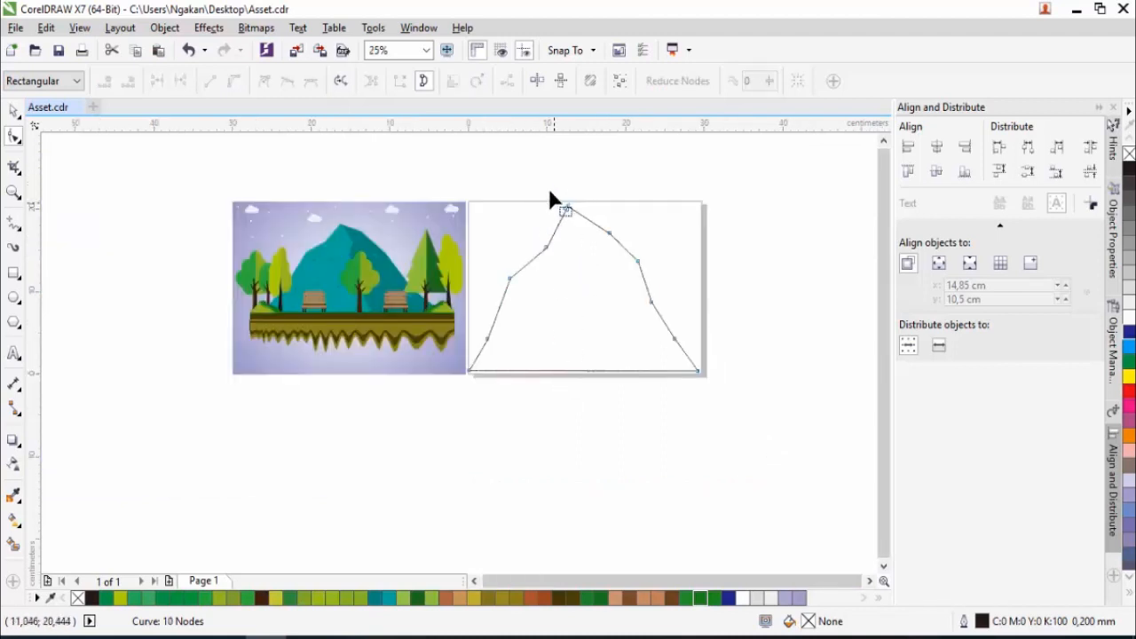
pyautogui.click(13, 273)
pyautogui.moveTo(455, 183); pyautogui.dragTo(571, 392)
# - Intersect the rectangle with the mountain outline, then delete the rectangle to leave a separate left-half shape
pyautogui.click(14, 113)
pyautogui.keyDown('shift'); pyautogui.click(627, 280); pyautogui.keyUp('shift')
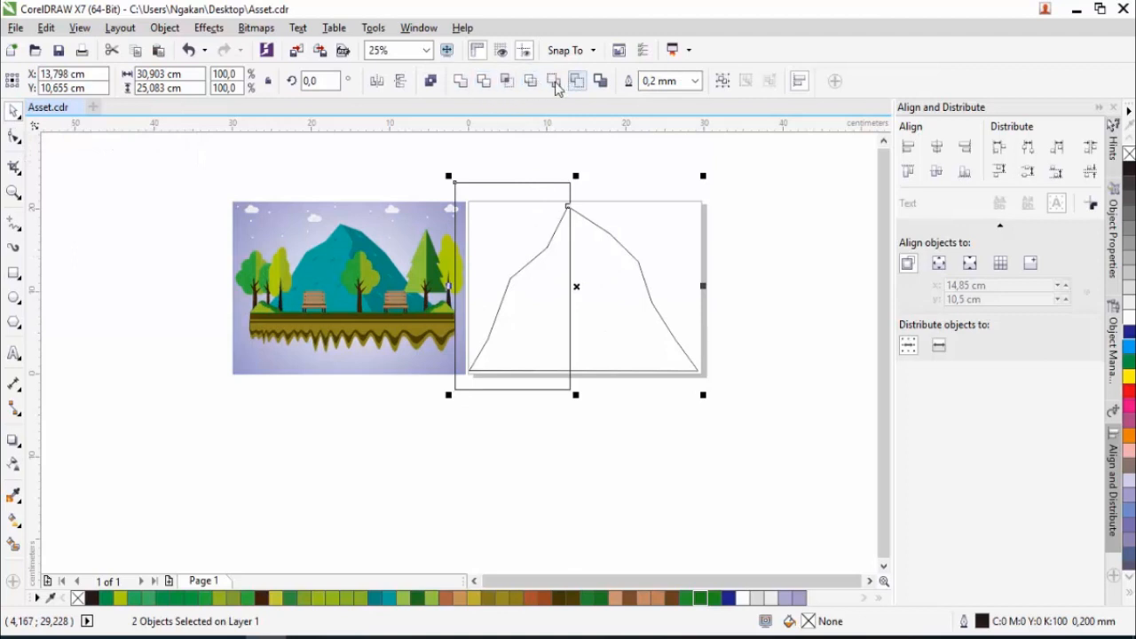
pyautogui.click(507, 82)
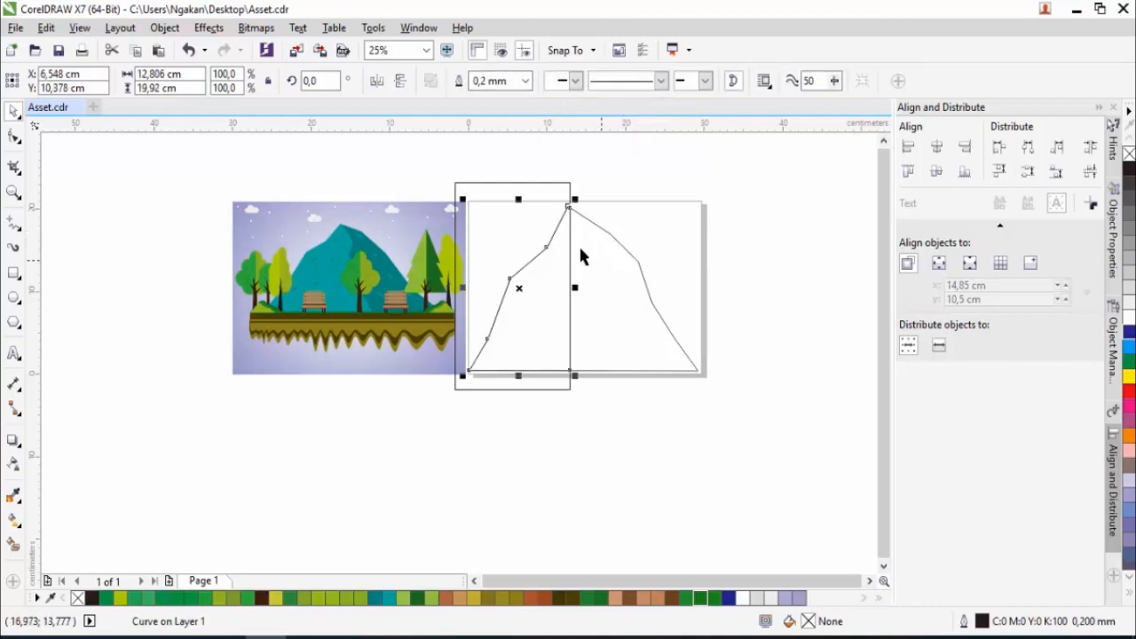
pyautogui.click(498, 186)
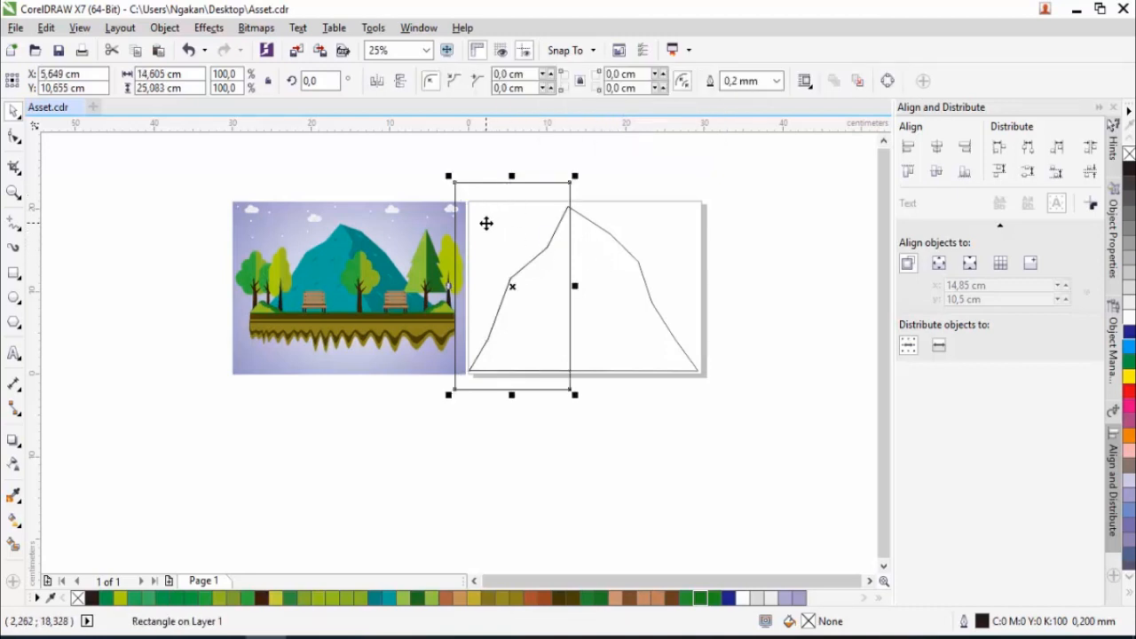
pyautogui.press('Delete')
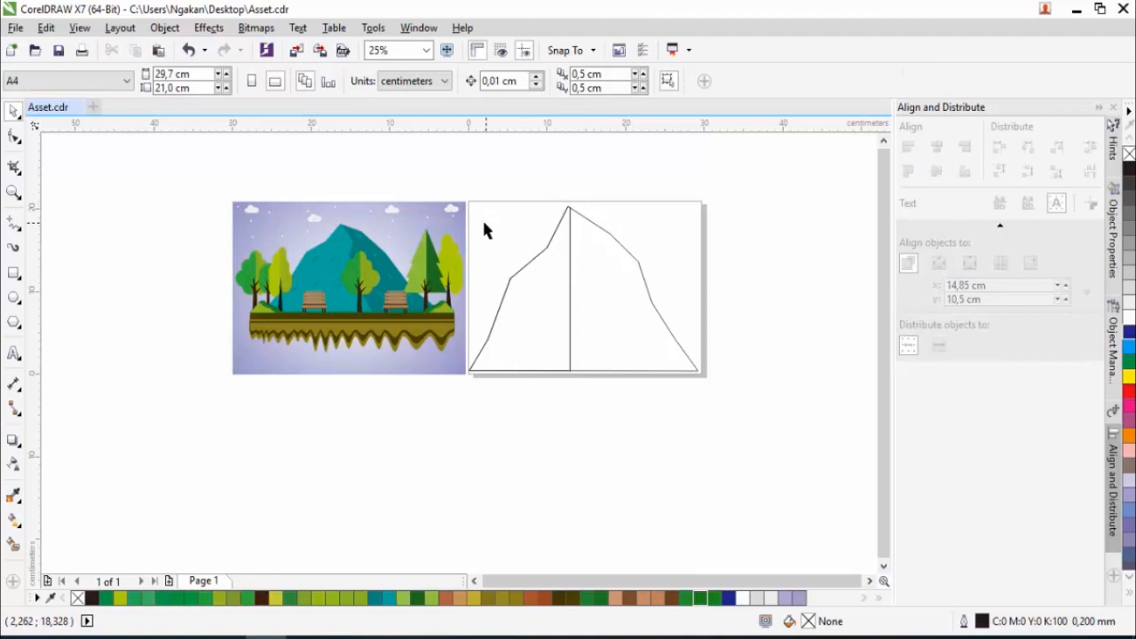
# - Add two nodes to the upper part of the left-half shape's vertical edge and pull them right to start a jagged ridge
pyautogui.scroll(2, 564, 275)
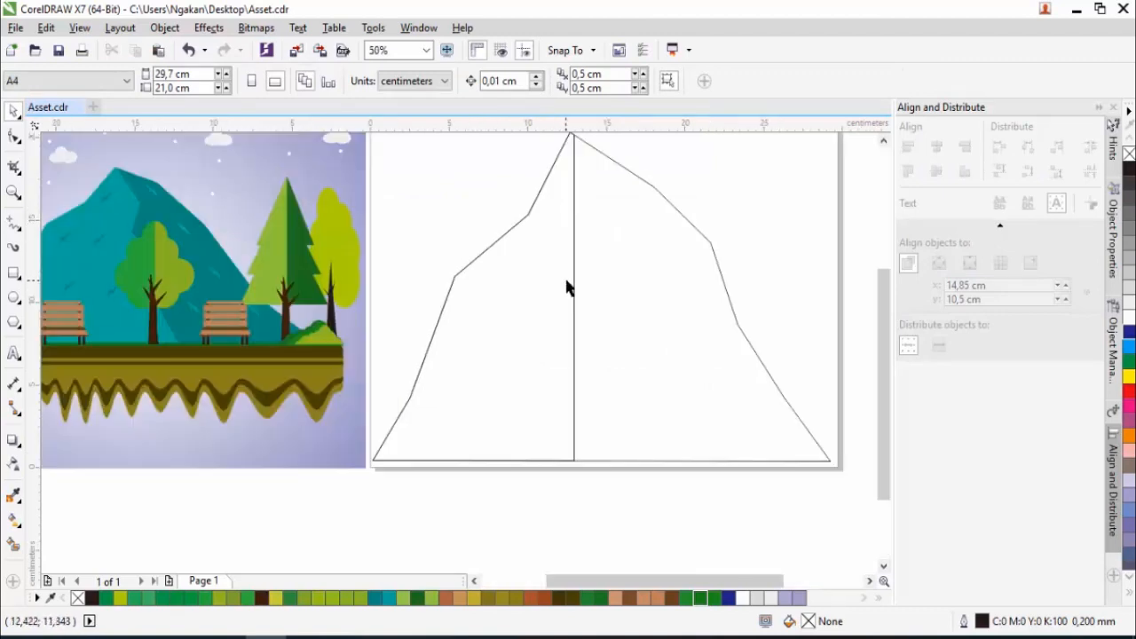
pyautogui.click(574, 257)
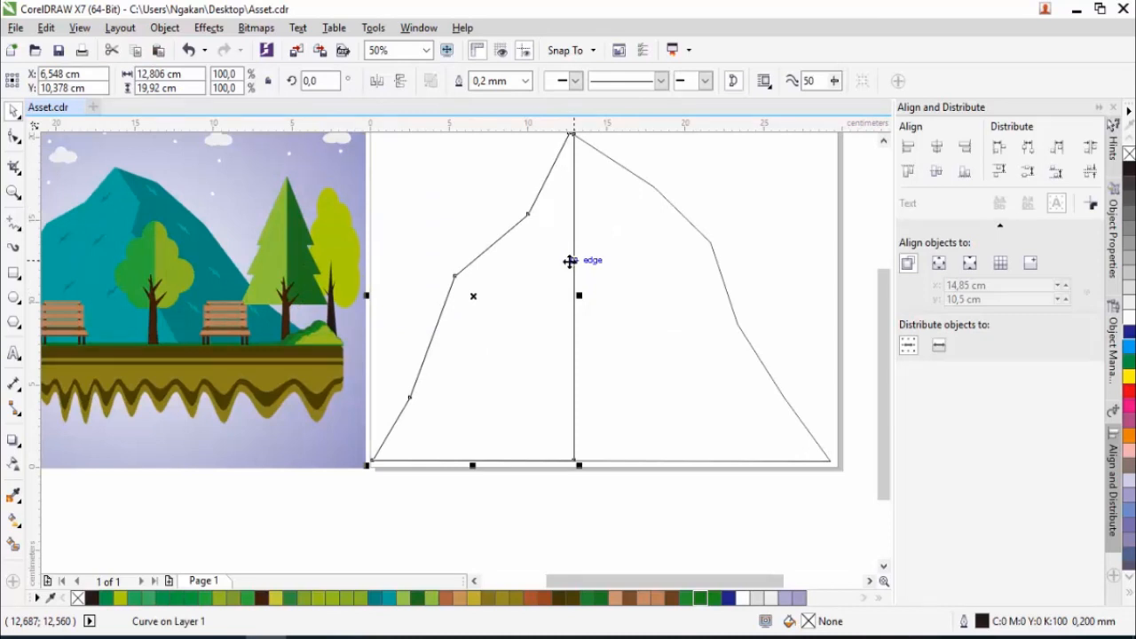
pyautogui.click(15, 138)
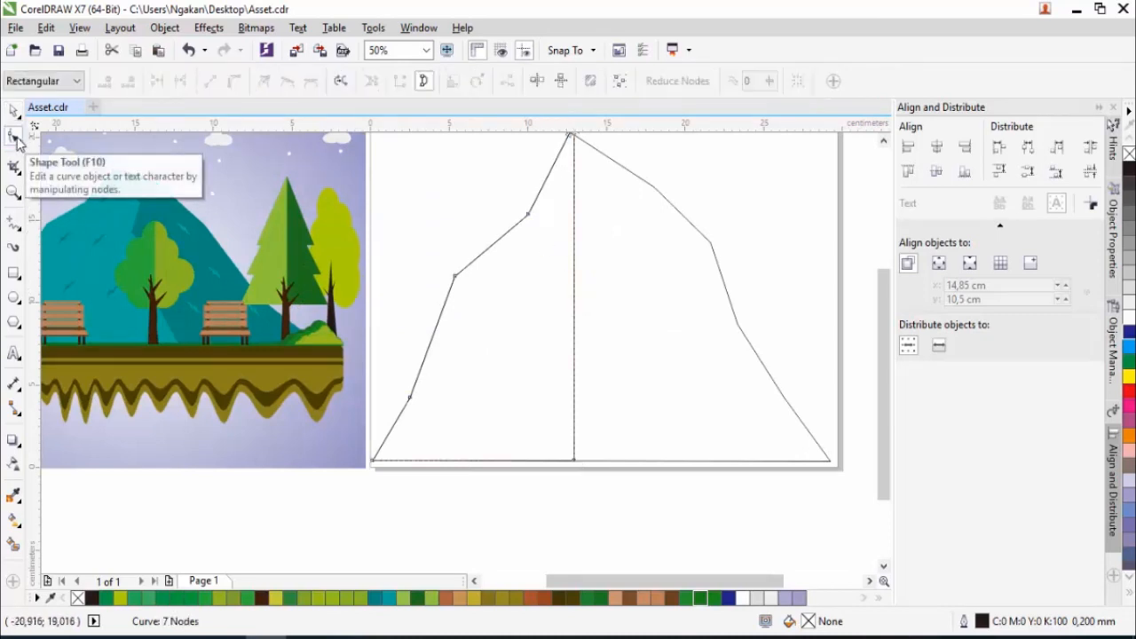
pyautogui.click(573, 246)
pyautogui.moveTo(574, 248); pyautogui.dragTo(590, 204)
pyautogui.click(585, 282)
pyautogui.moveTo(585, 282); pyautogui.dragTo(628, 267)
# - Continue the ridge downward by adding two more nodes in a zigzag and moving the edge's lower end to the right
pyautogui.click(613, 315)
pyautogui.moveTo(614, 315); pyautogui.dragTo(594, 322)
pyautogui.moveTo(576, 460); pyautogui.dragTo(666, 460)
pyautogui.doubleClick(620, 373)
pyautogui.moveTo(620, 373); pyautogui.dragTo(653, 366)
pyautogui.moveTo(597, 324); pyautogui.dragTo(612, 322)
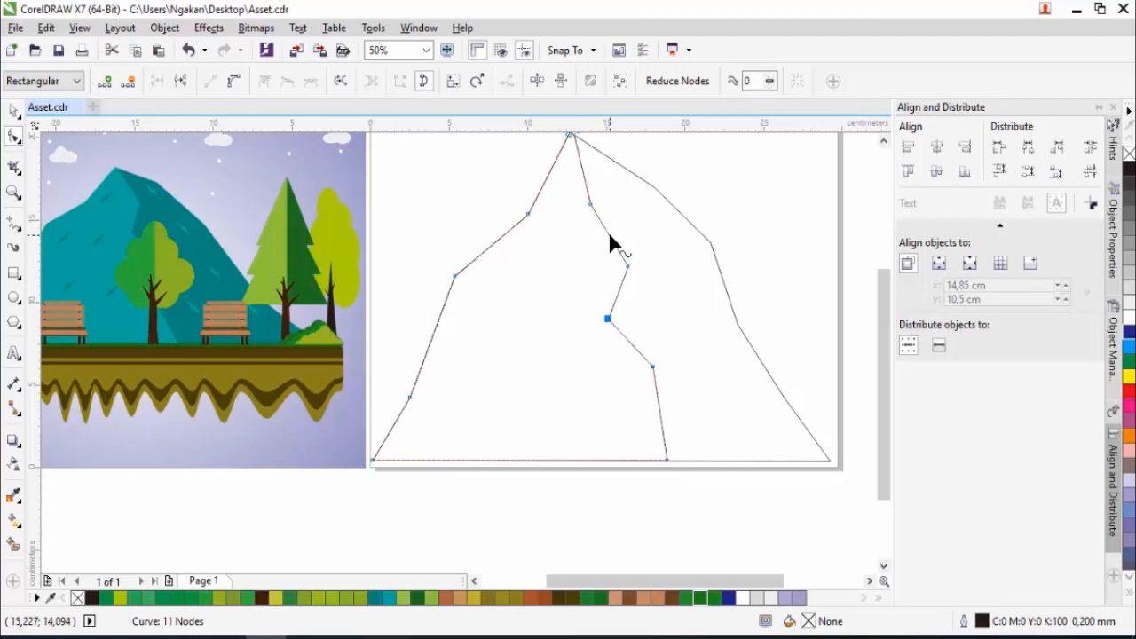
# - Convert two upper ridge segments to curves, bend them, and adjust the neighbouring nodes for a smoother ridge line
pyautogui.rightClick(609, 236)
pyautogui.click(622, 308)
pyautogui.moveTo(611, 240); pyautogui.dragTo(607, 247)
pyautogui.rightClick(616, 304)
pyautogui.click(659, 370)
pyautogui.moveTo(627, 294); pyautogui.dragTo(609, 330)
pyautogui.moveTo(628, 270); pyautogui.dragTo(628, 258)
pyautogui.click(591, 205)
pyautogui.moveTo(592, 209); pyautogui.dragTo(590, 197)
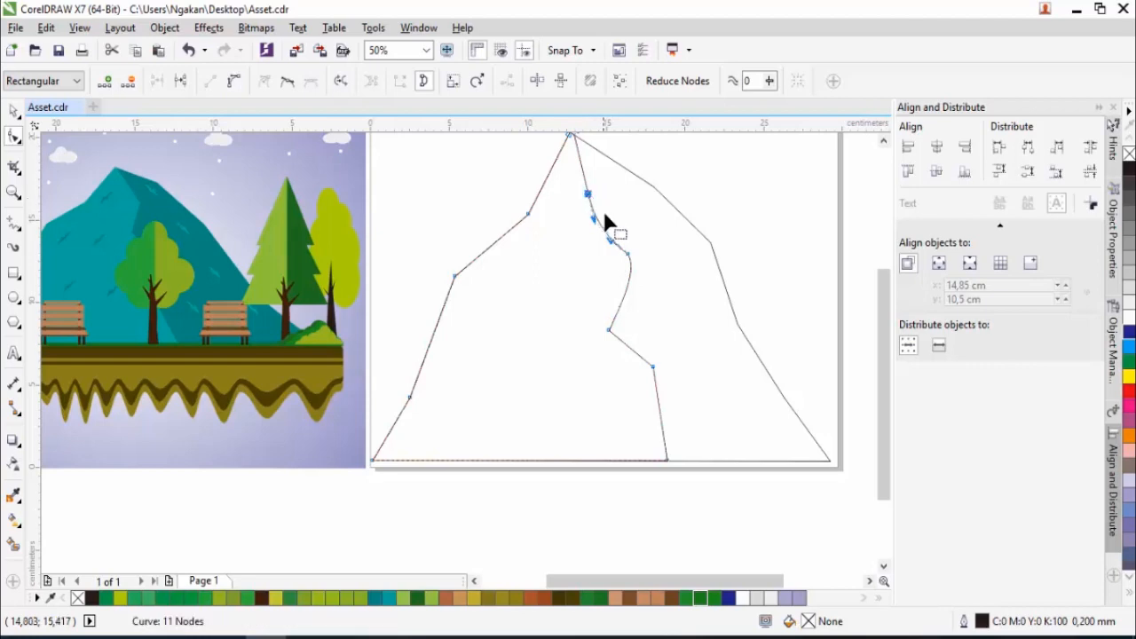
# - Select the full mountain outline and fill it with solid green
pyautogui.click(14, 113)
pyautogui.scroll(-2, 637, 325)
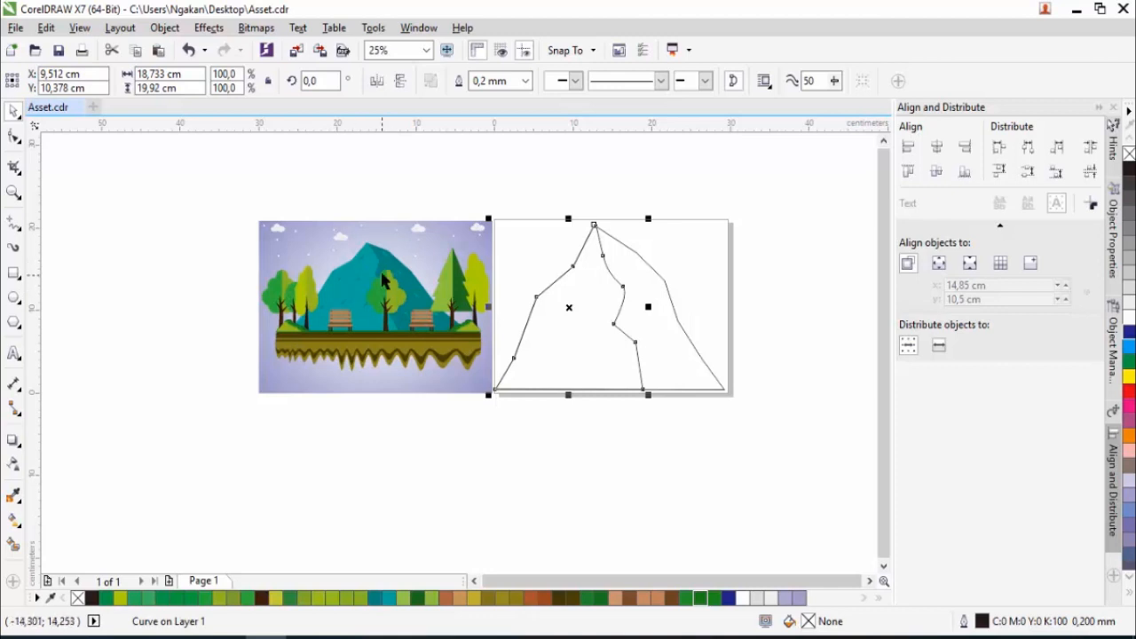
pyautogui.scroll(2, 383, 277)
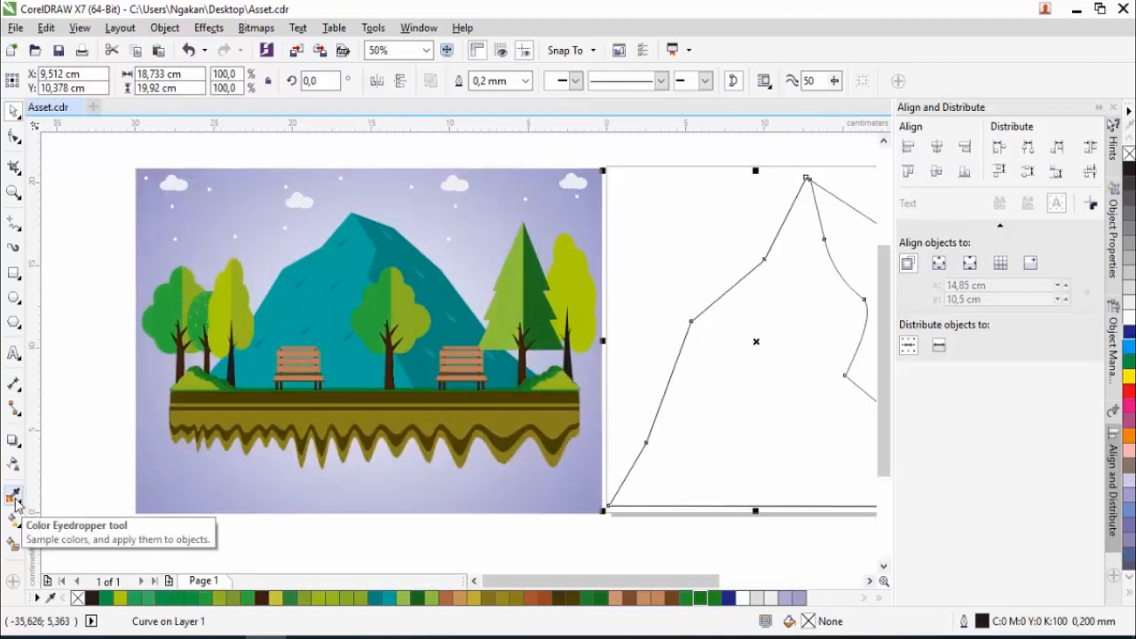
pyautogui.scroll(-2, 63, 442)
pyautogui.click(487, 475)
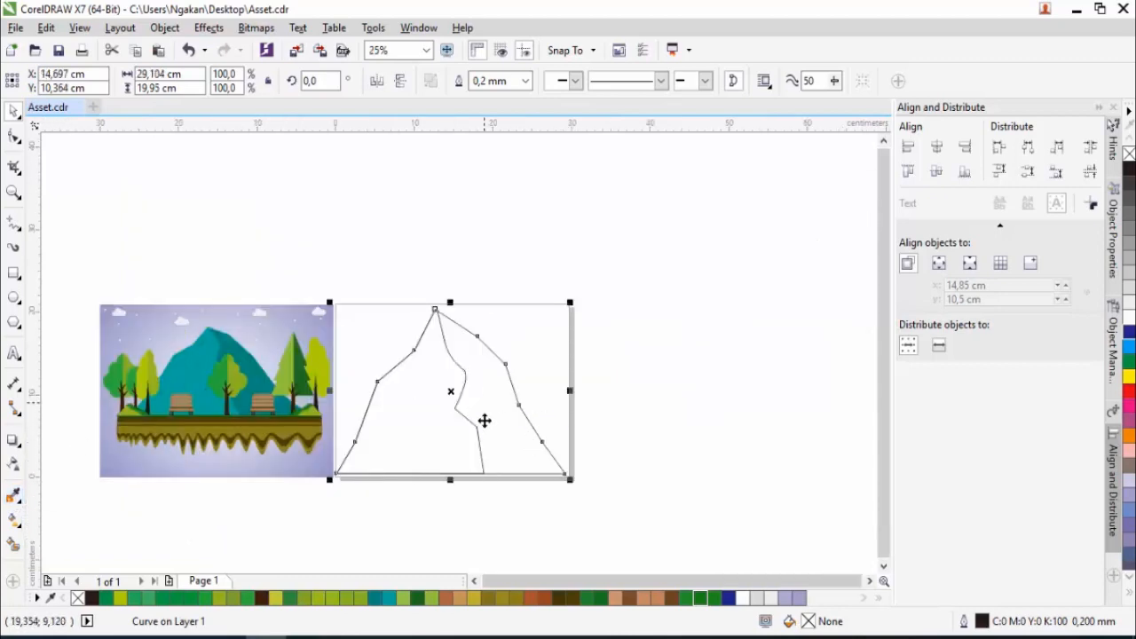
pyautogui.click(1131, 251)
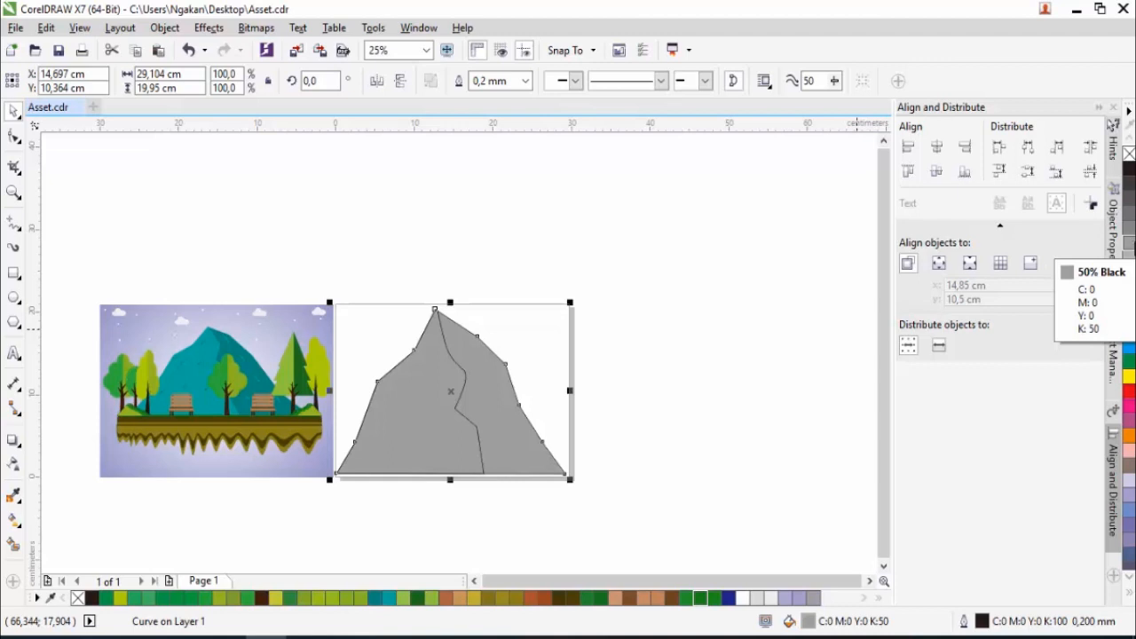
pyautogui.click(1131, 371)
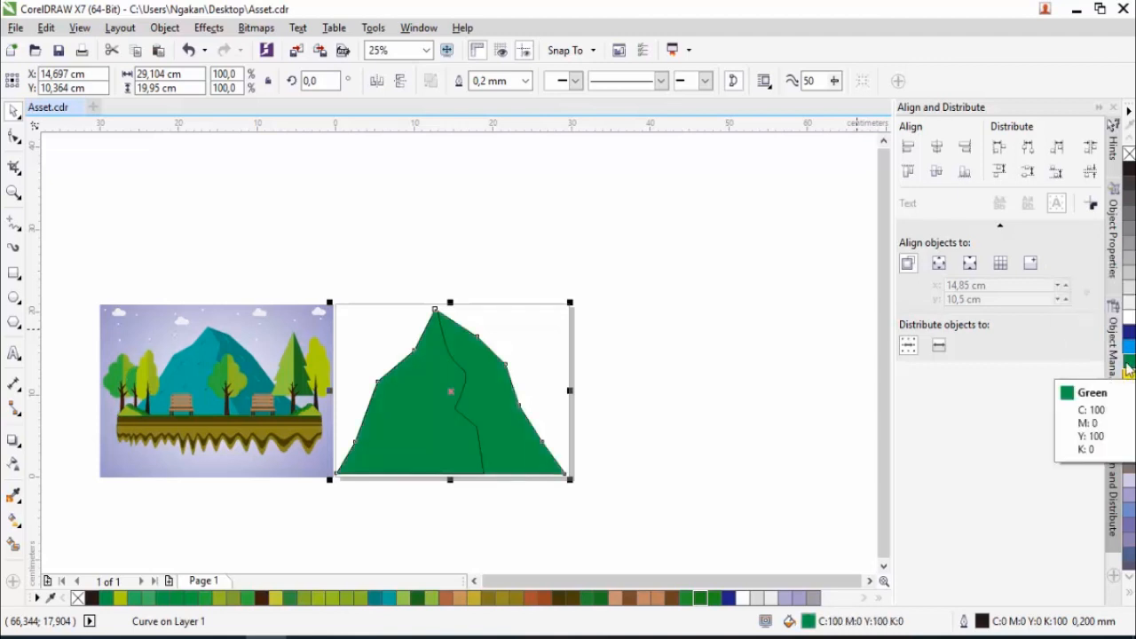
# - Change the full mountain shape's uniform fill to a dark navy, C100 M88 Y68 K55, using Interactive Fill
pyautogui.scroll(1, 490, 432)
pyautogui.scroll(-1, 533, 381)
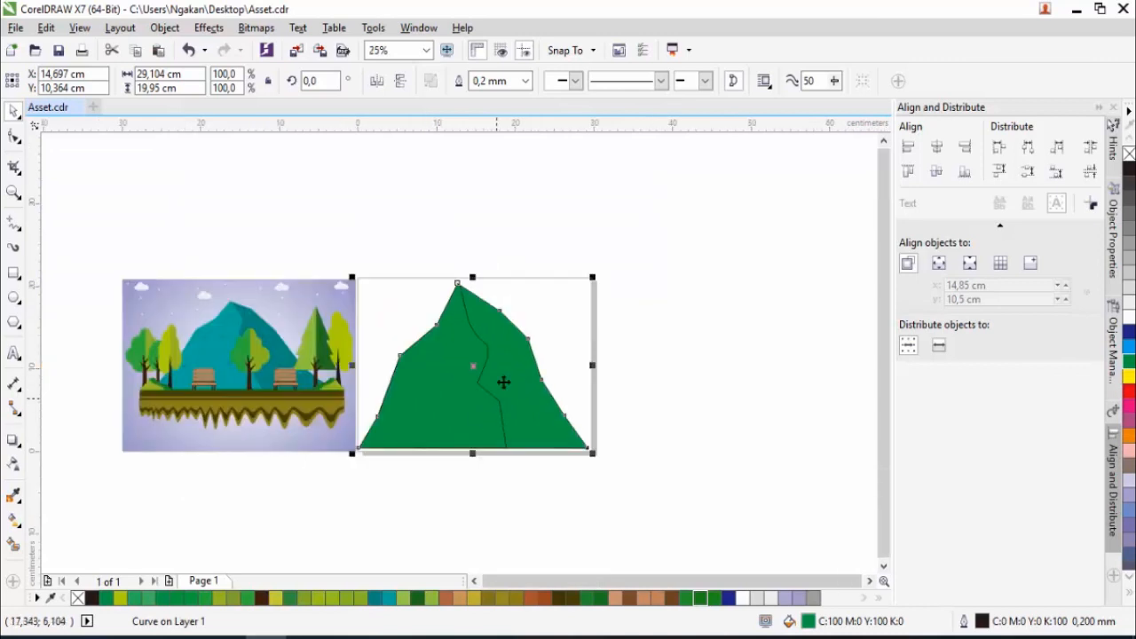
pyautogui.scroll(1, 506, 382)
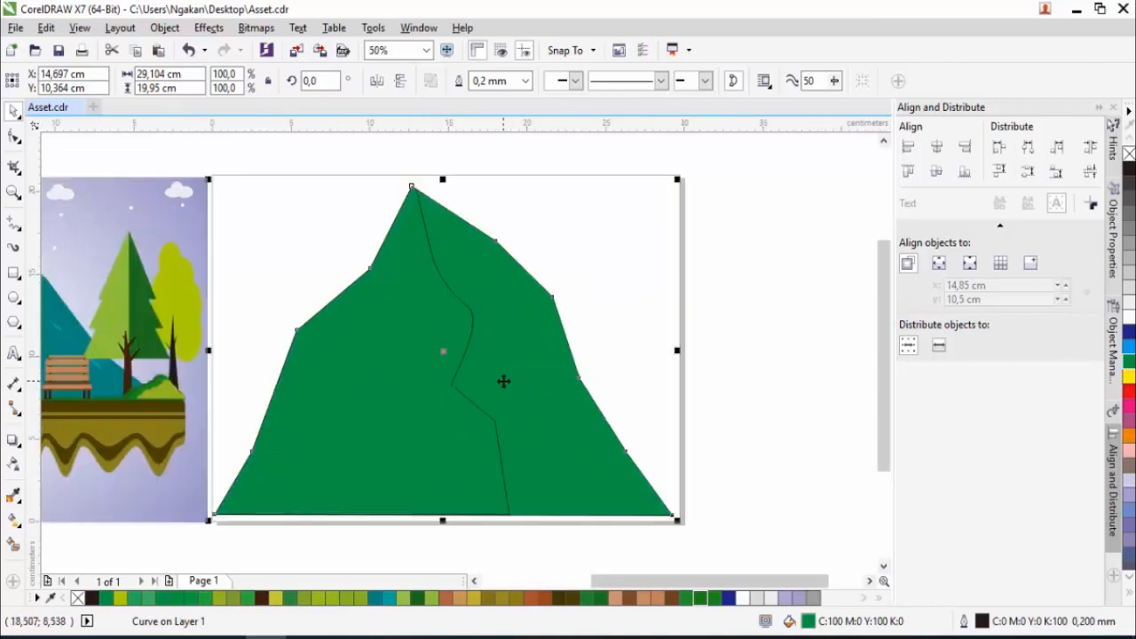
pyautogui.click(13, 522)
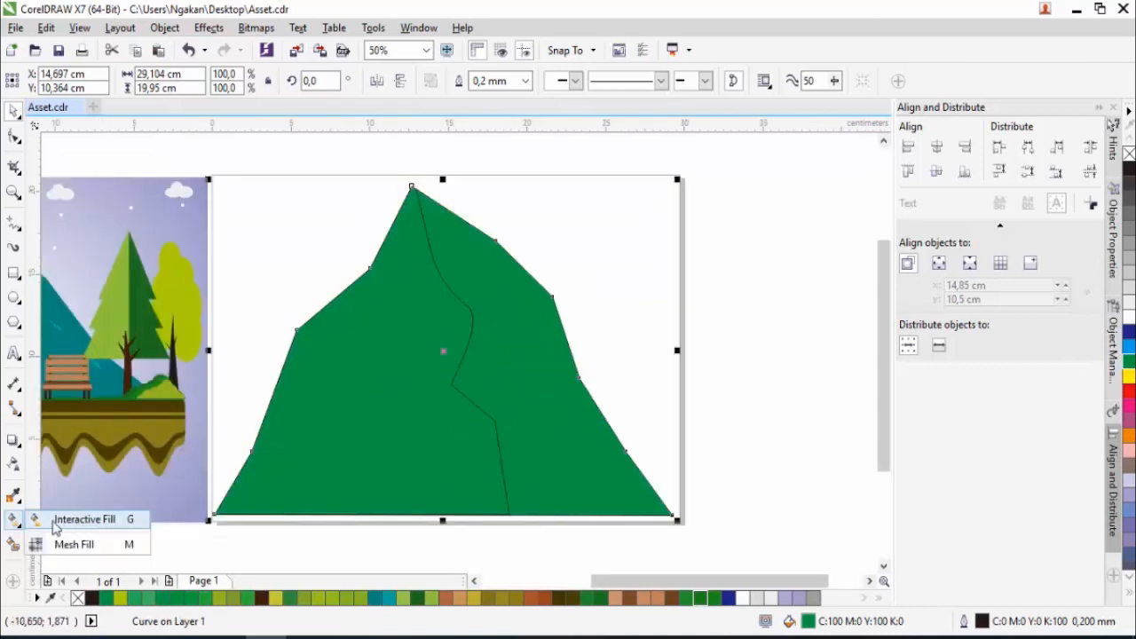
pyautogui.click(98, 521)
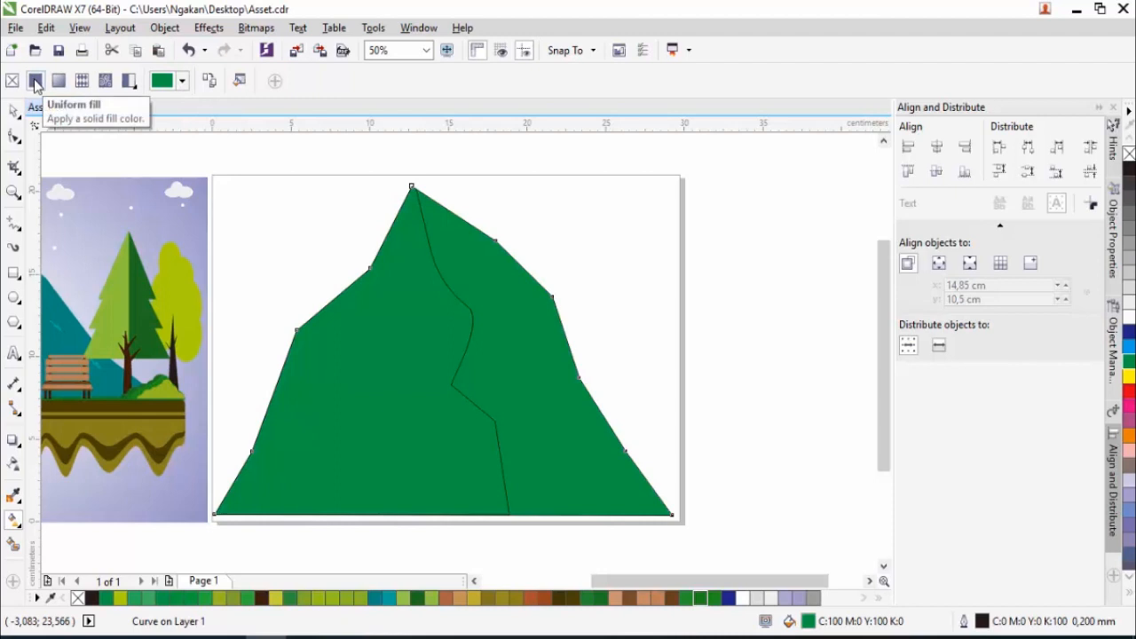
pyautogui.click(35, 82)
pyautogui.click(182, 81)
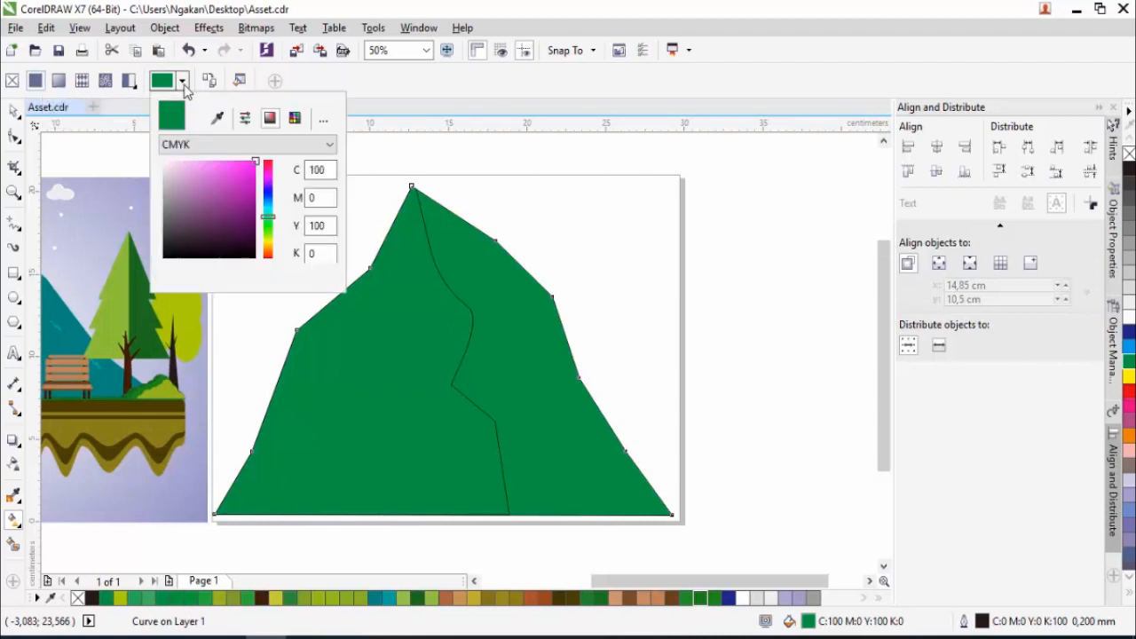
pyautogui.click(254, 213)
pyautogui.click(255, 224)
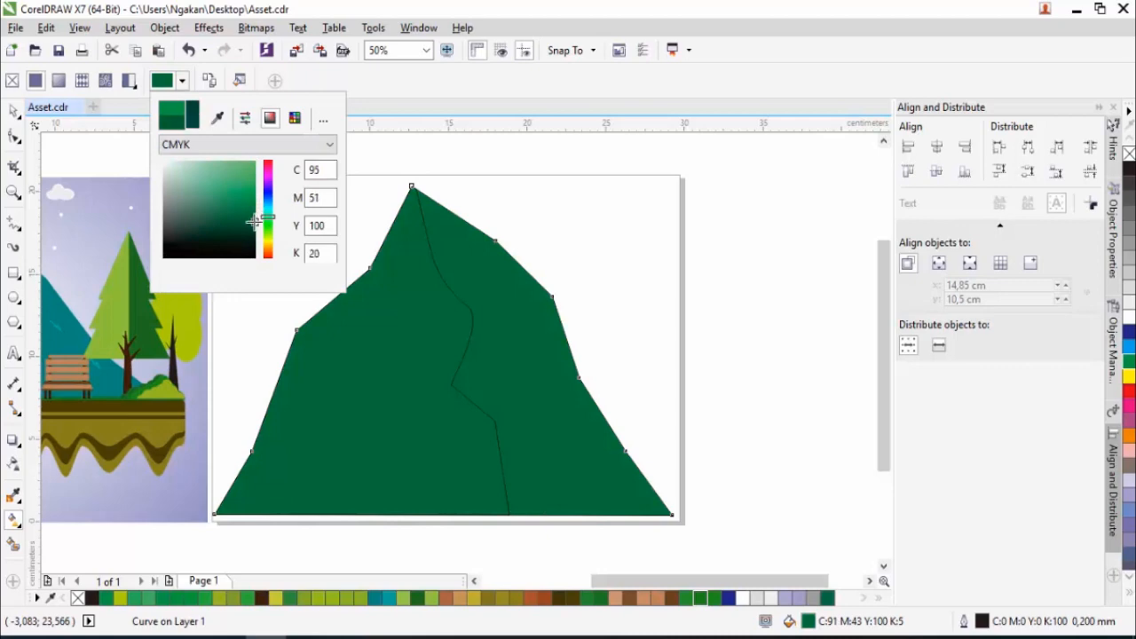
pyautogui.click(256, 236)
pyautogui.moveTo(266, 228)
pyautogui.mouseDown()
pyautogui.moveTo(264, 241)
pyautogui.moveTo(269, 204)
pyautogui.mouseUp()
pyautogui.click(114, 158)
pyautogui.click(14, 112)
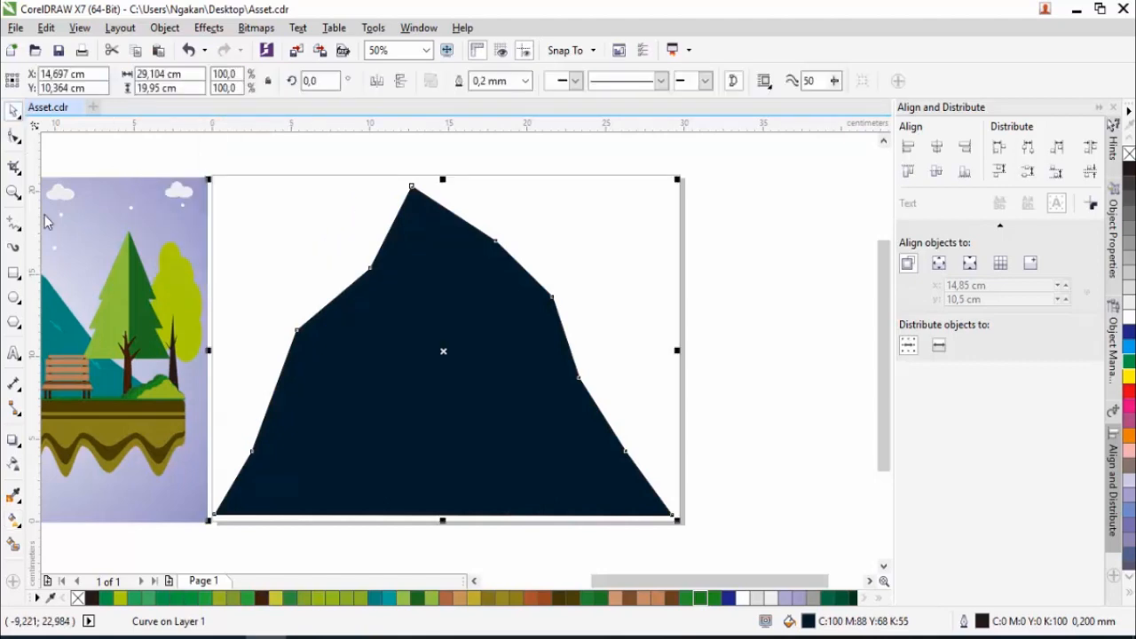
# - Fill the full mountain shape with the dark teal #00887E sampled from the shaded side of the reference mountain
pyautogui.scroll(-1, 334, 277)
pyautogui.scroll(1, 189, 286)
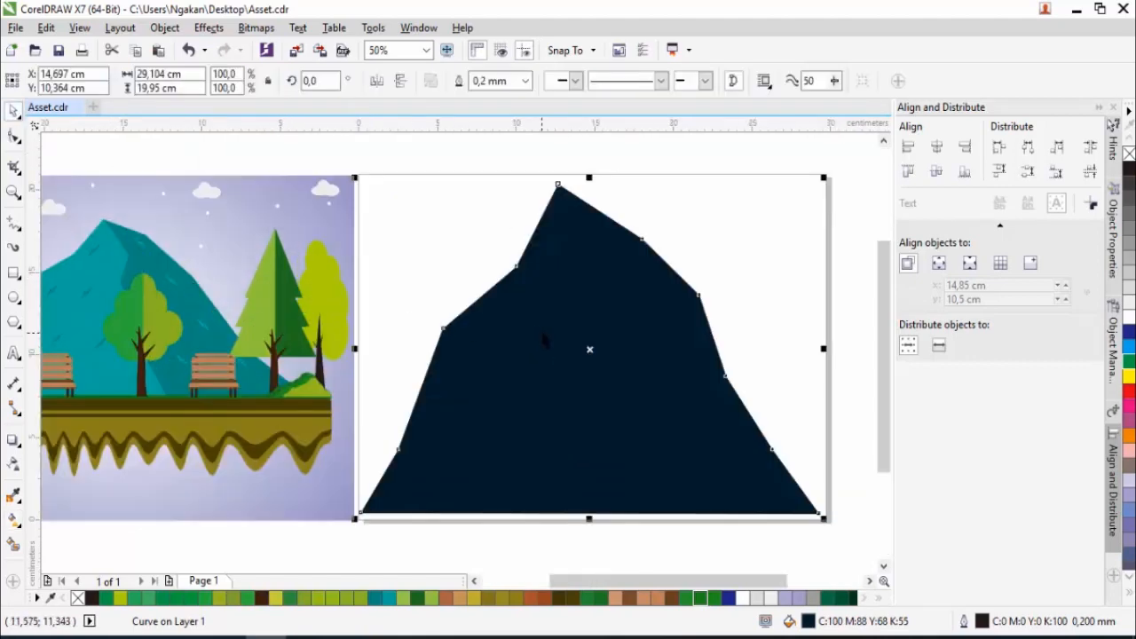
pyautogui.click(14, 497)
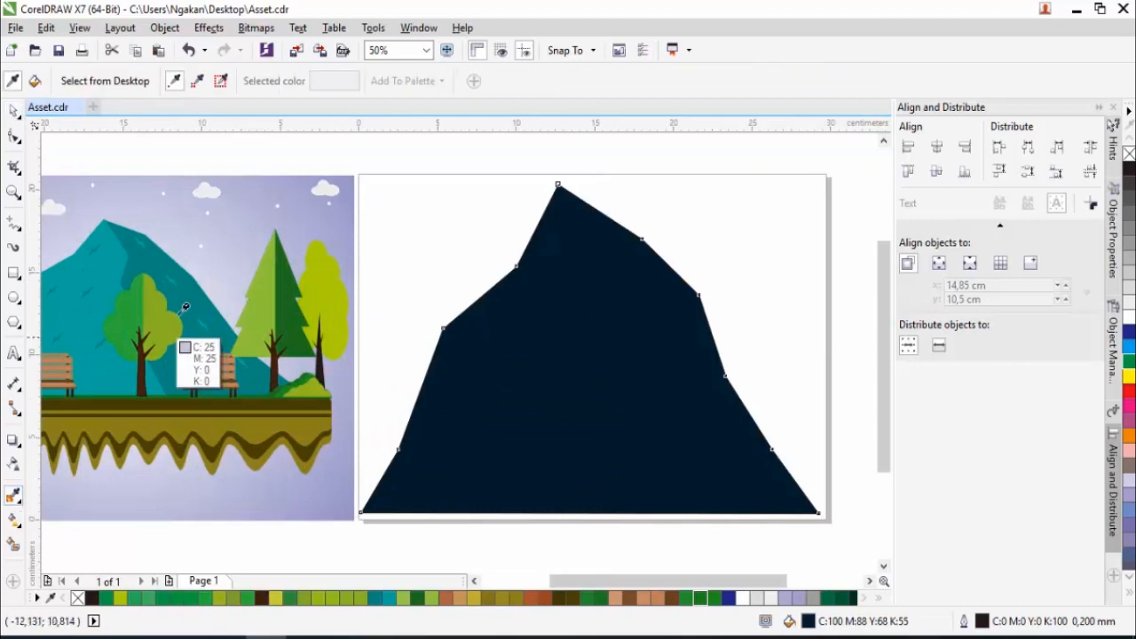
pyautogui.click(203, 318)
pyautogui.click(681, 347)
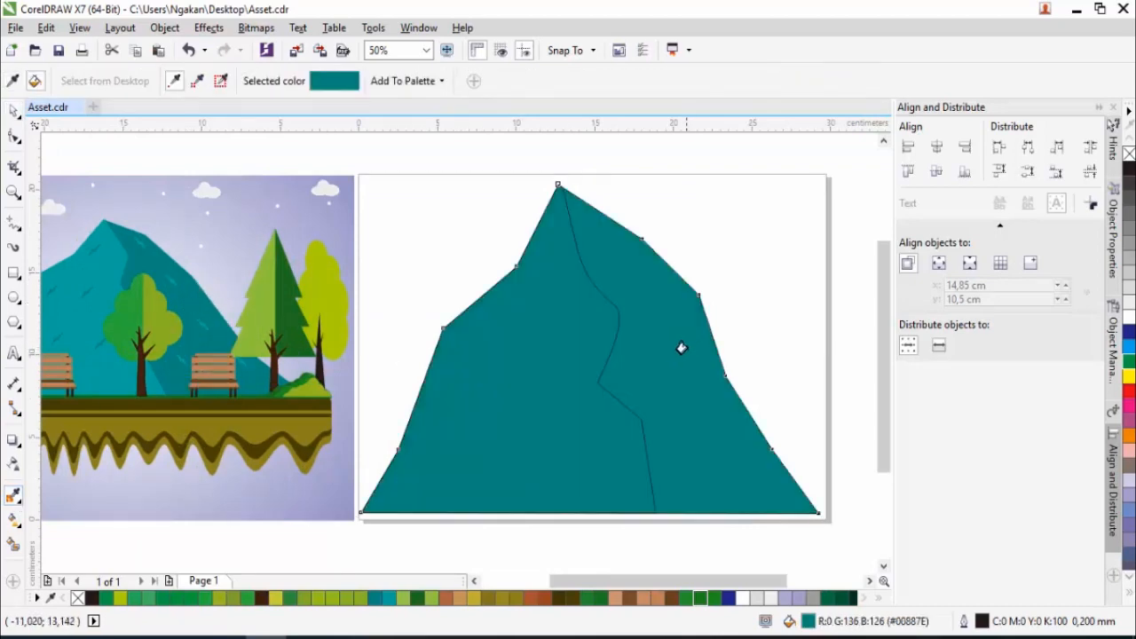
# - Fill the mountain's left face with the lighter teal sampled from the lit side of the reference mountain
pyautogui.click(14, 465)
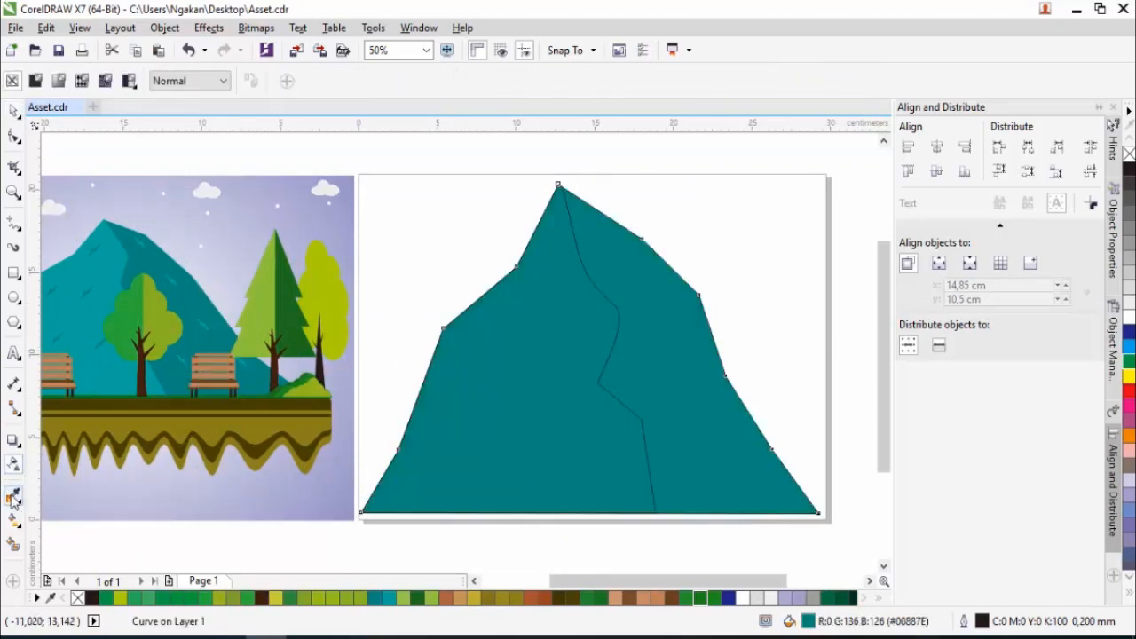
pyautogui.click(15, 496)
pyautogui.click(113, 253)
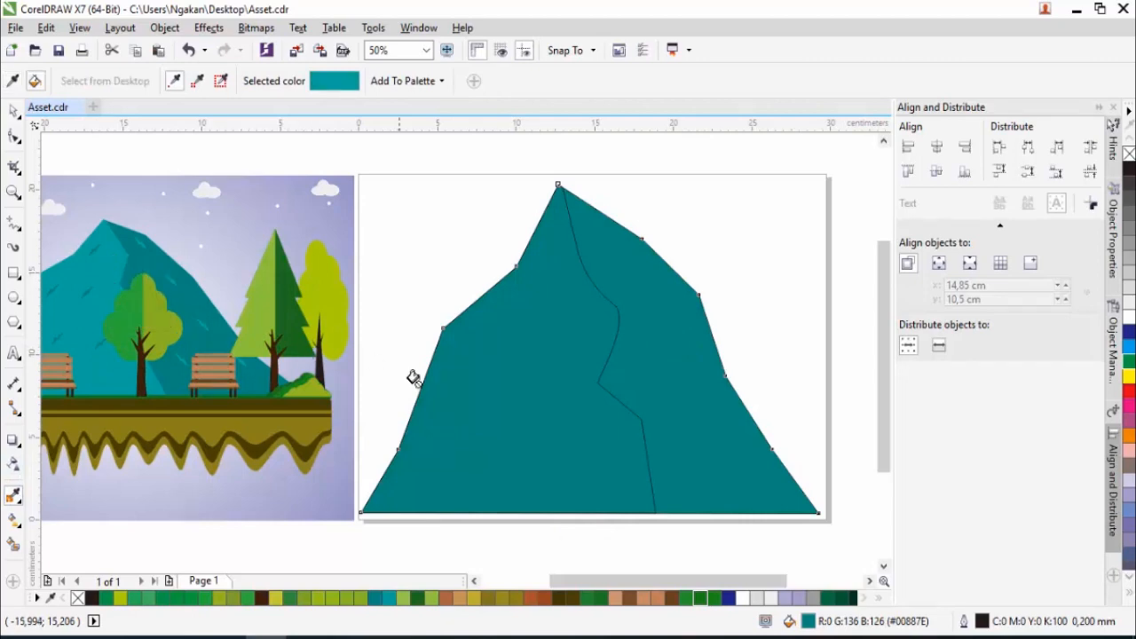
pyautogui.click(538, 380)
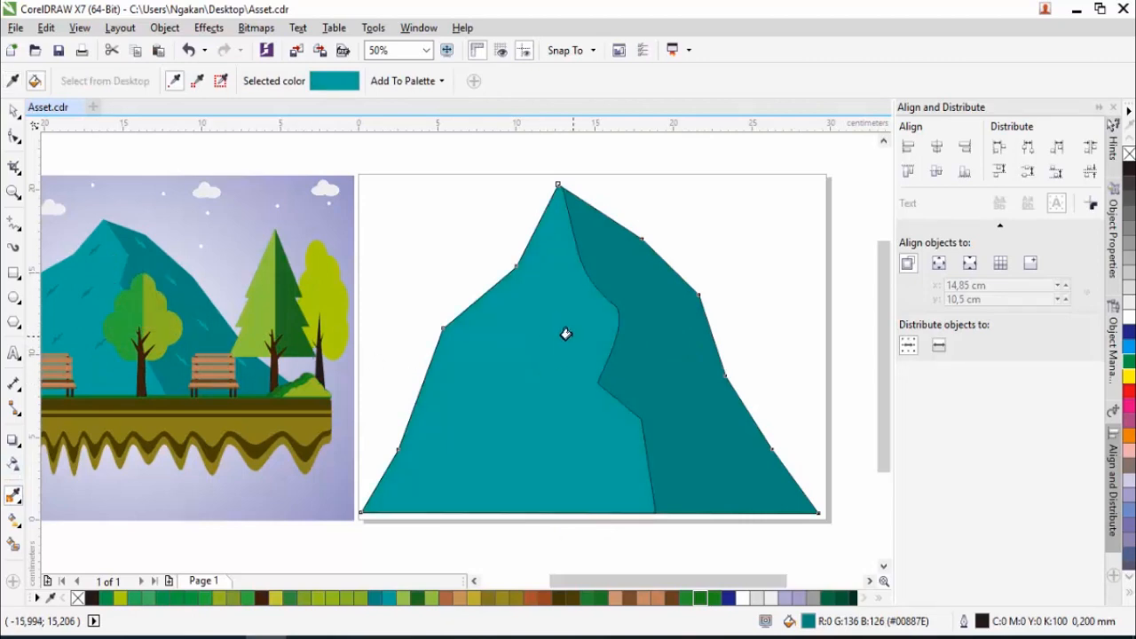
pyautogui.scroll(-1, 567, 334)
pyautogui.scroll(1, 569, 340)
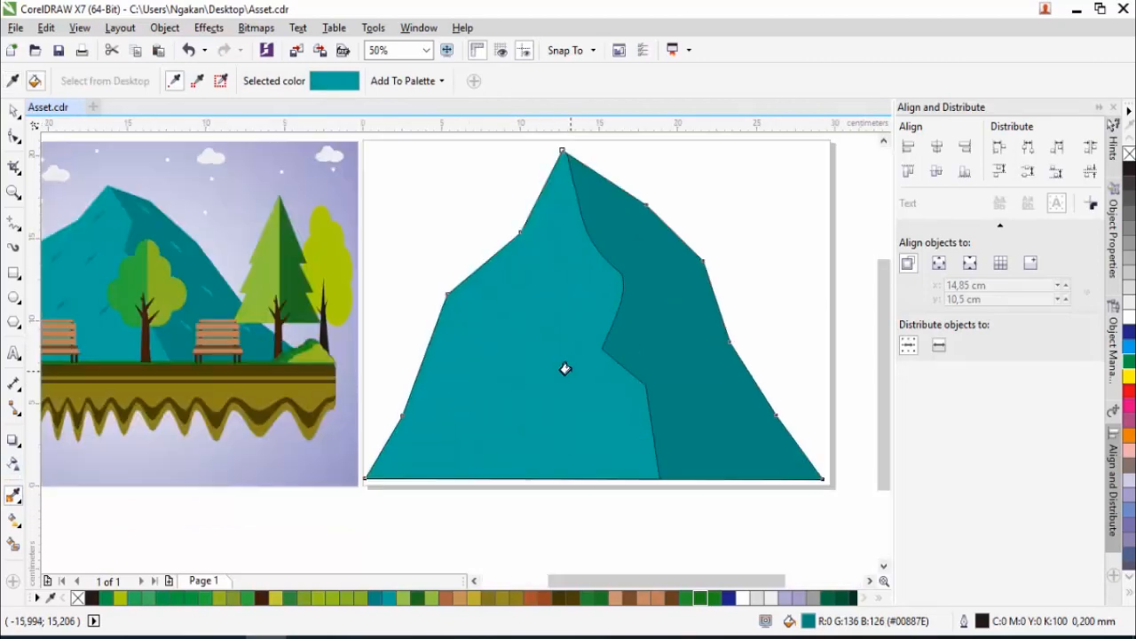
# - Draw a narrow upright ellipse about 0.79 x 3.12 cm on the blank area beside the mountain's upper left slope
pyautogui.click(13, 110)
pyautogui.scroll(-1, 251, 222)
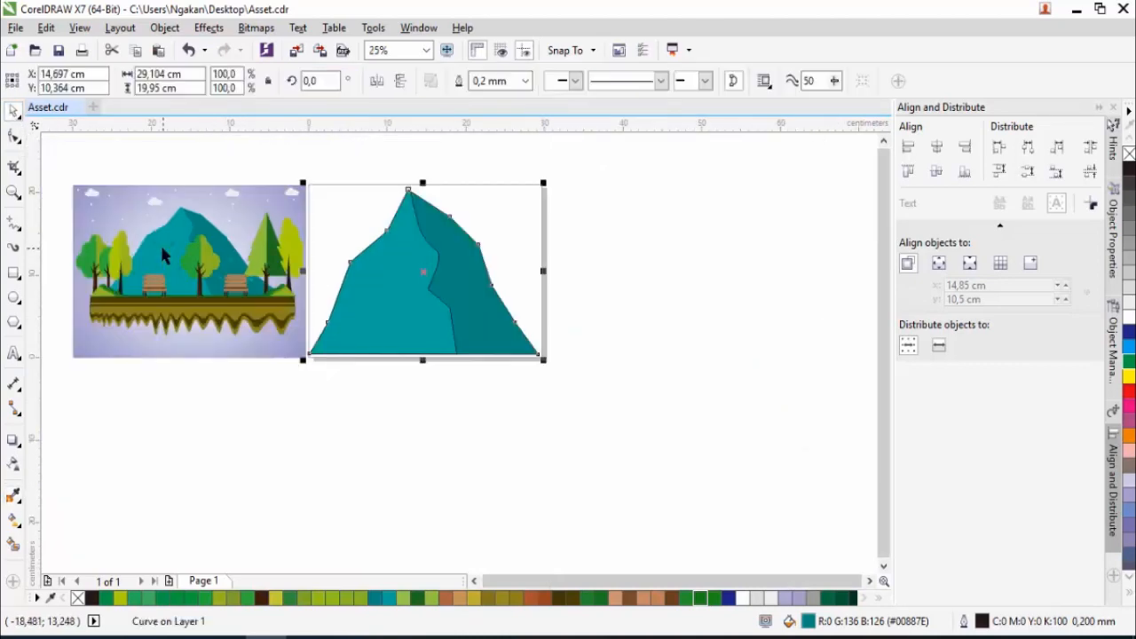
pyautogui.scroll(1, 169, 248)
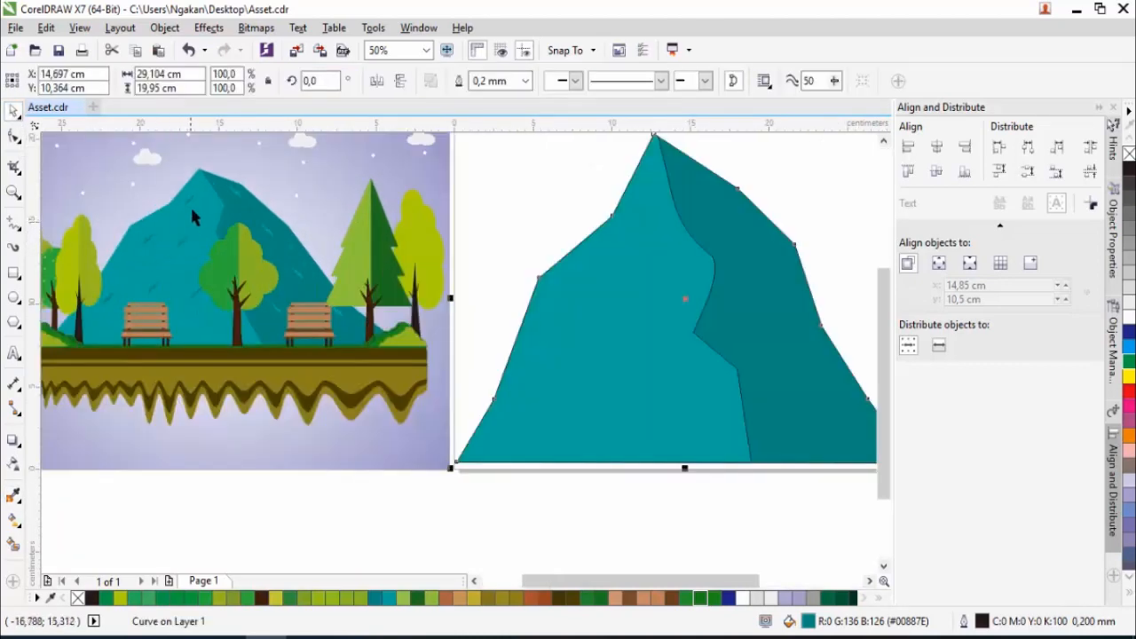
pyautogui.scroll(1, 193, 212)
pyautogui.scroll(-2, 189, 213)
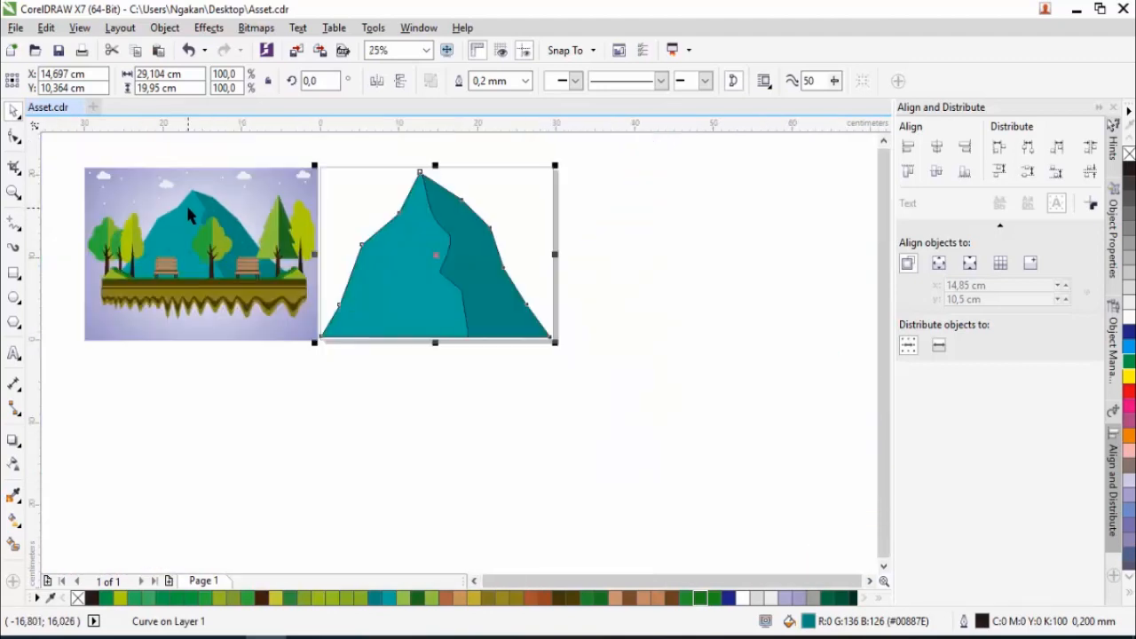
pyautogui.scroll(1, 185, 202)
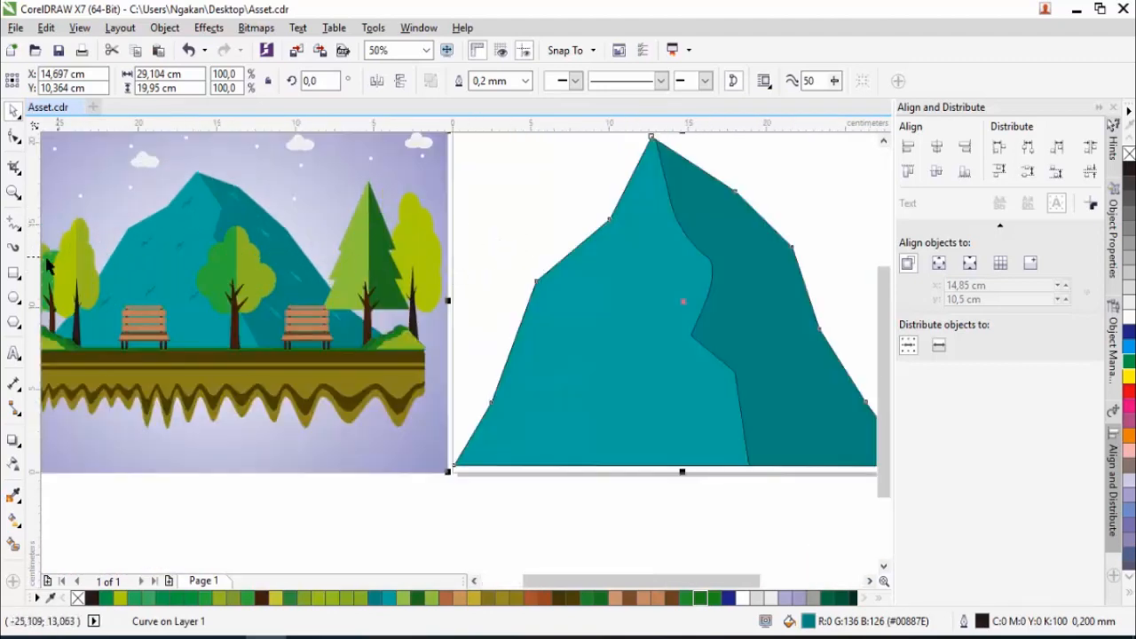
pyautogui.click(14, 297)
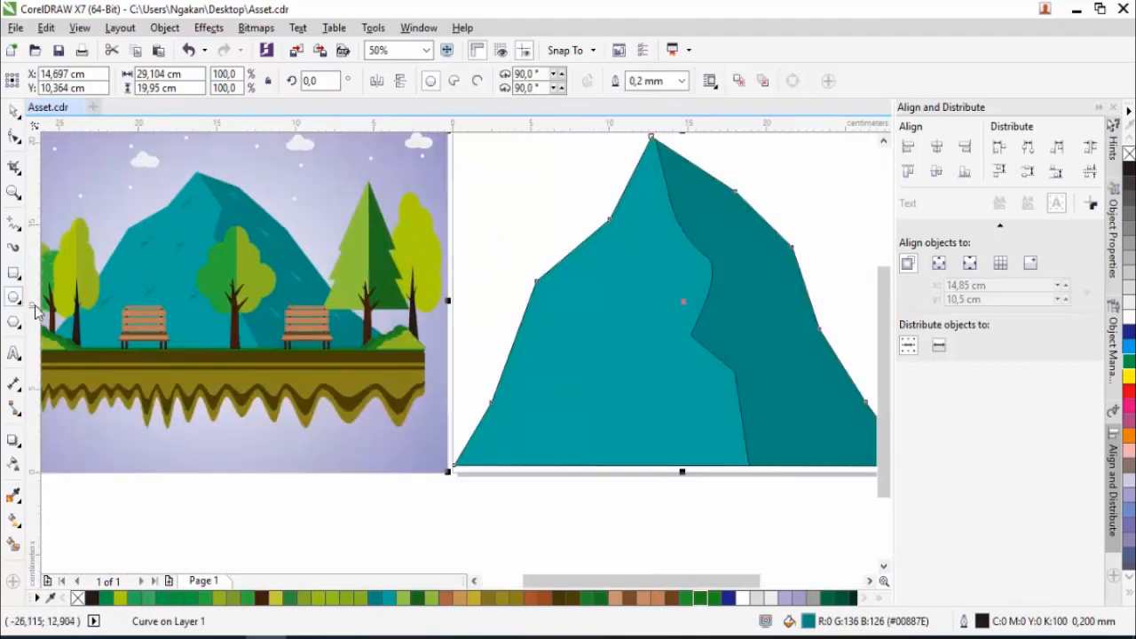
pyautogui.moveTo(513, 197); pyautogui.dragTo(524, 252)
# - Convert the ellipse to curves and add and move nodes on both sides to shape it into a thin, uneven crack
pyautogui.click(14, 137)
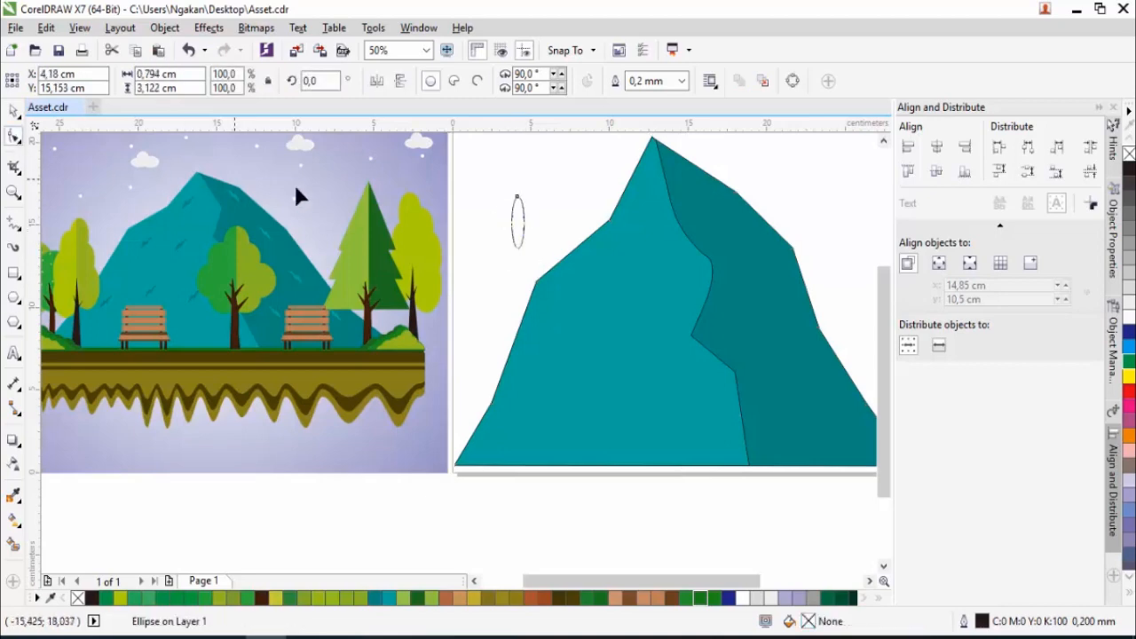
pyautogui.scroll(1, 518, 202)
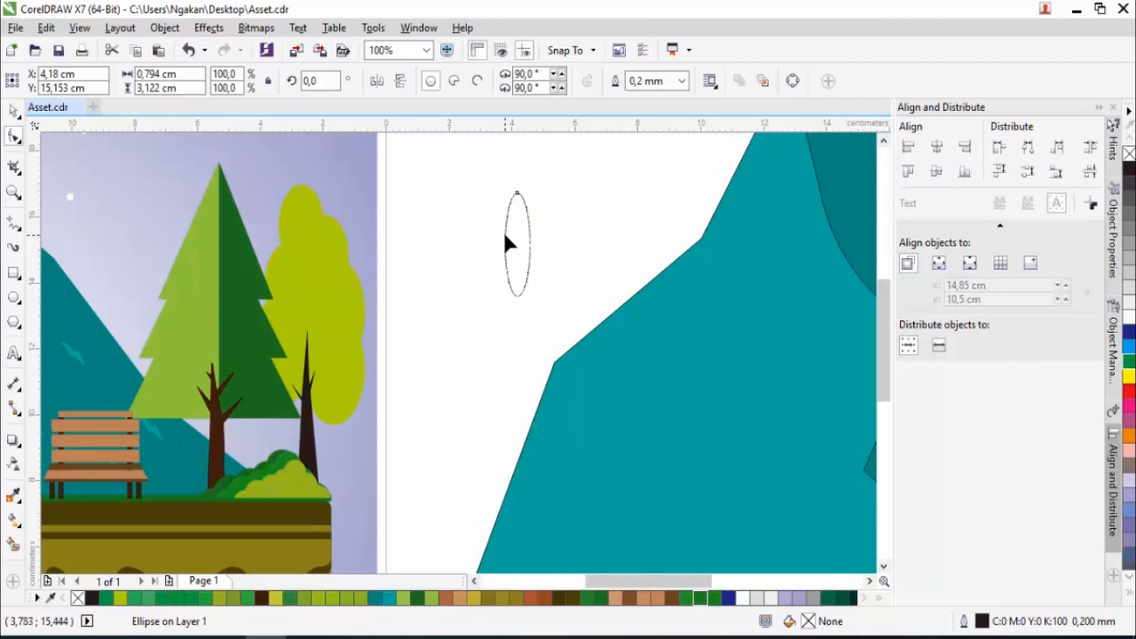
pyautogui.rightClick(506, 243)
pyautogui.click(558, 234)
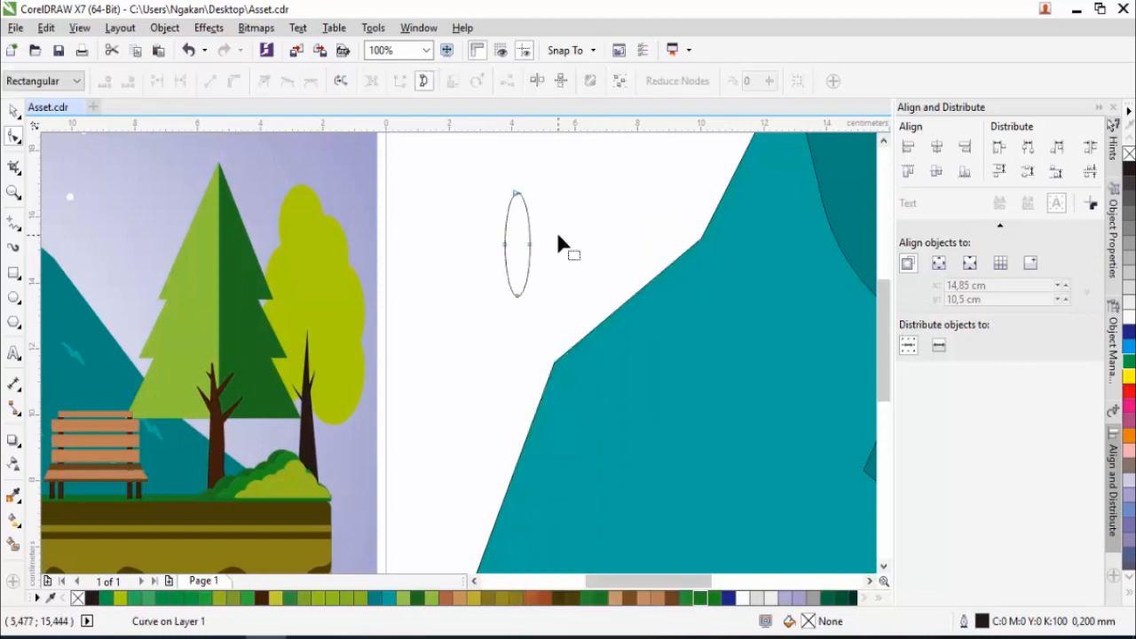
pyautogui.moveTo(508, 251)
pyautogui.mouseDown()
pyautogui.moveTo(515, 261)
pyautogui.moveTo(521, 231)
pyautogui.moveTo(513, 247)
pyautogui.mouseUp()
pyautogui.doubleClick(528, 227)
pyautogui.scroll(1, 519, 252)
pyautogui.doubleClick(507, 222)
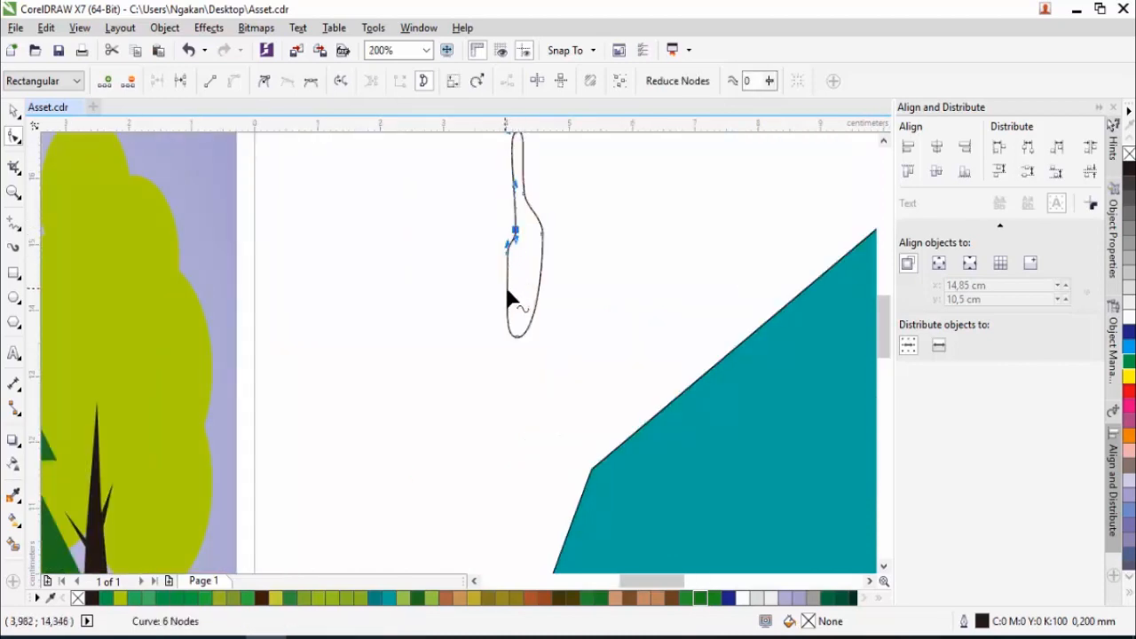
pyautogui.moveTo(506, 292); pyautogui.dragTo(536, 271)
pyautogui.scroll(-1, 539, 277)
# - Rotate the crack shape clockwise to an angle of about 321 degrees
pyautogui.press('space')
pyautogui.click(527, 249)
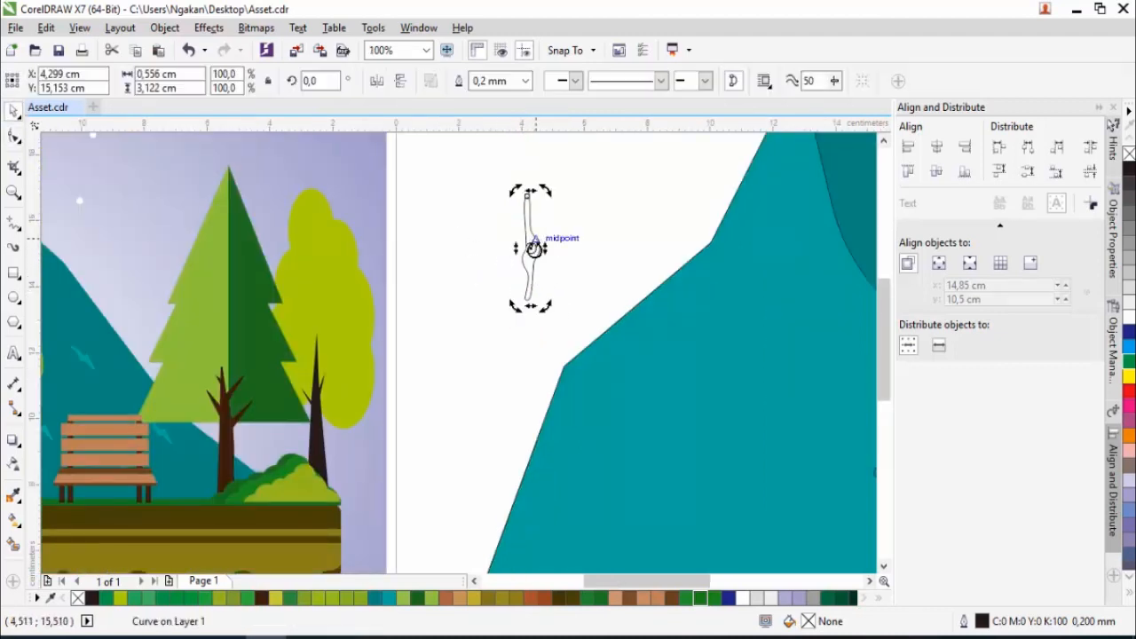
pyautogui.moveTo(546, 189); pyautogui.dragTo(576, 217)
pyautogui.scroll(-1, 479, 236)
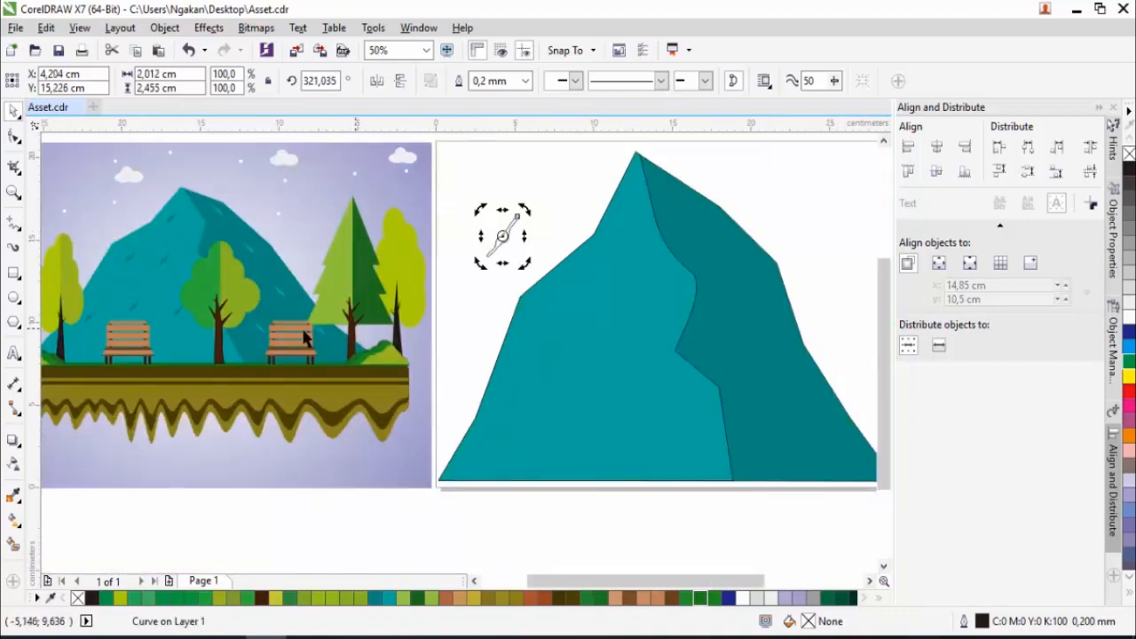
# - Fill the crack shape with the dark teal #00887E sampled from the mountain's right face
pyautogui.click(14, 495)
pyautogui.click(730, 322)
pyautogui.scroll(1, 502, 230)
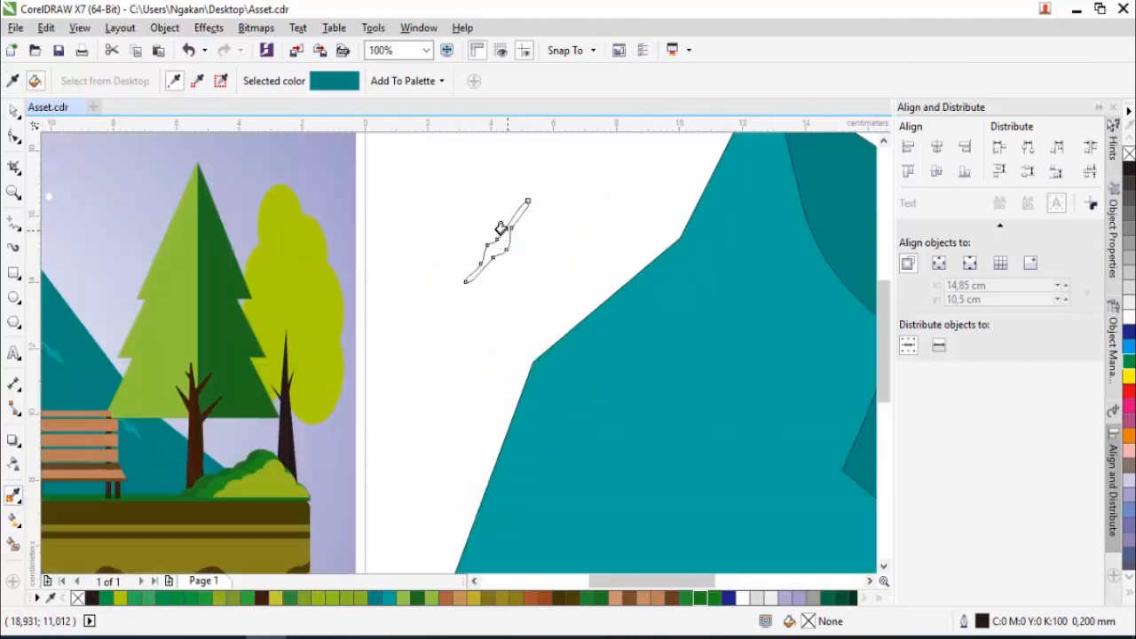
pyautogui.click(494, 246)
pyautogui.scroll(-1, 495, 247)
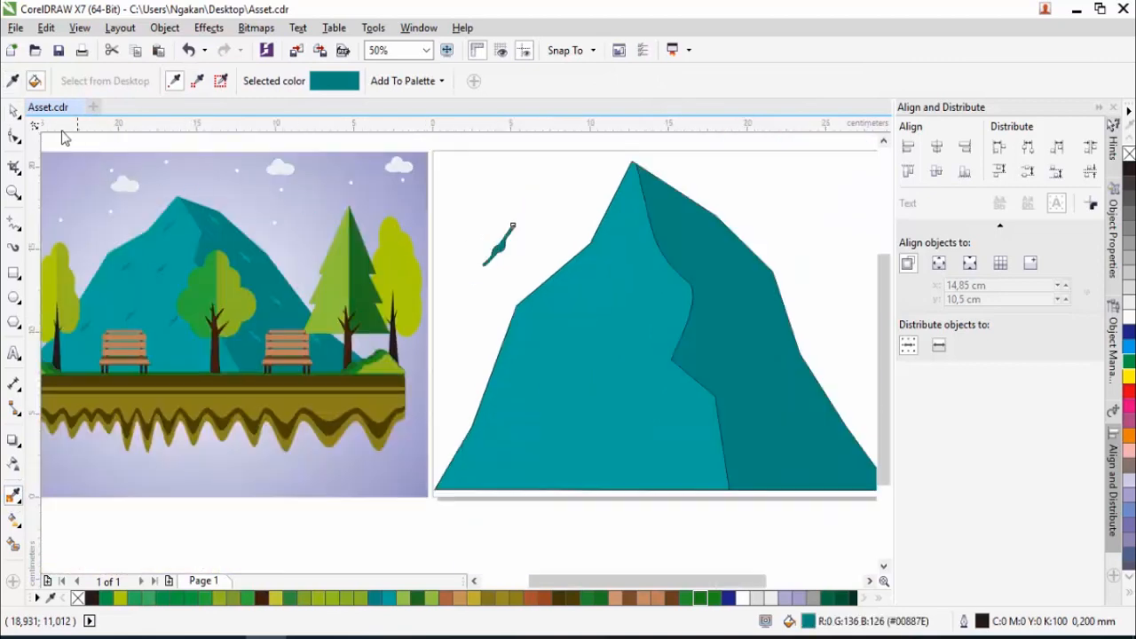
# - Move the crack onto the upper part of the light left face and scale it down to about 0.87 x 1.06 cm
pyautogui.click(11, 112)
pyautogui.moveTo(499, 244); pyautogui.dragTo(614, 247)
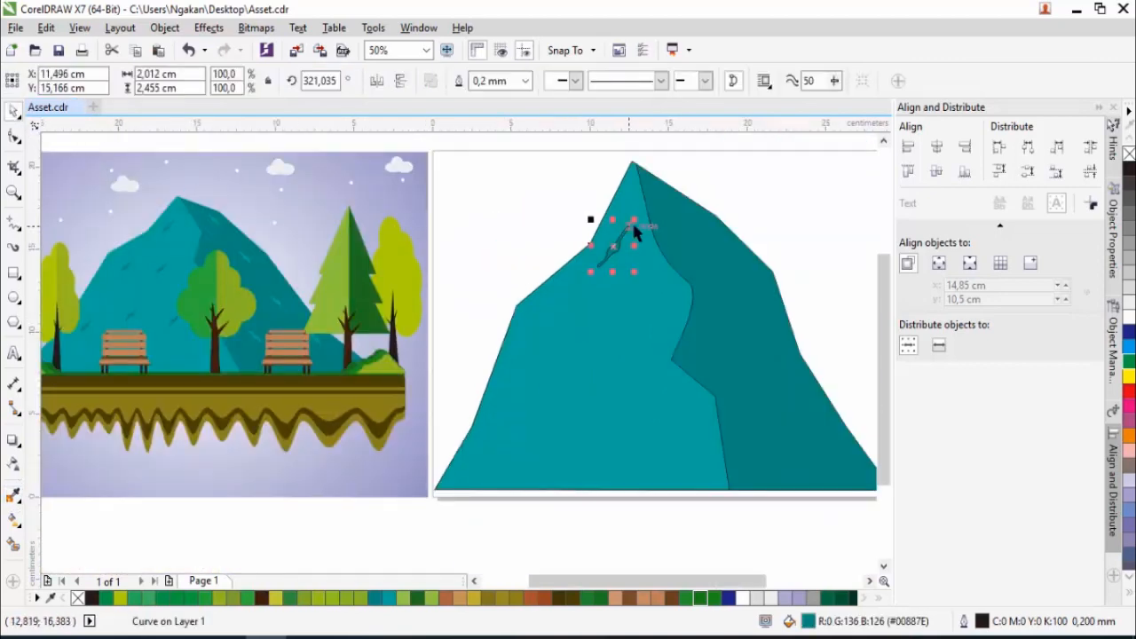
pyautogui.scroll(1, 618, 247)
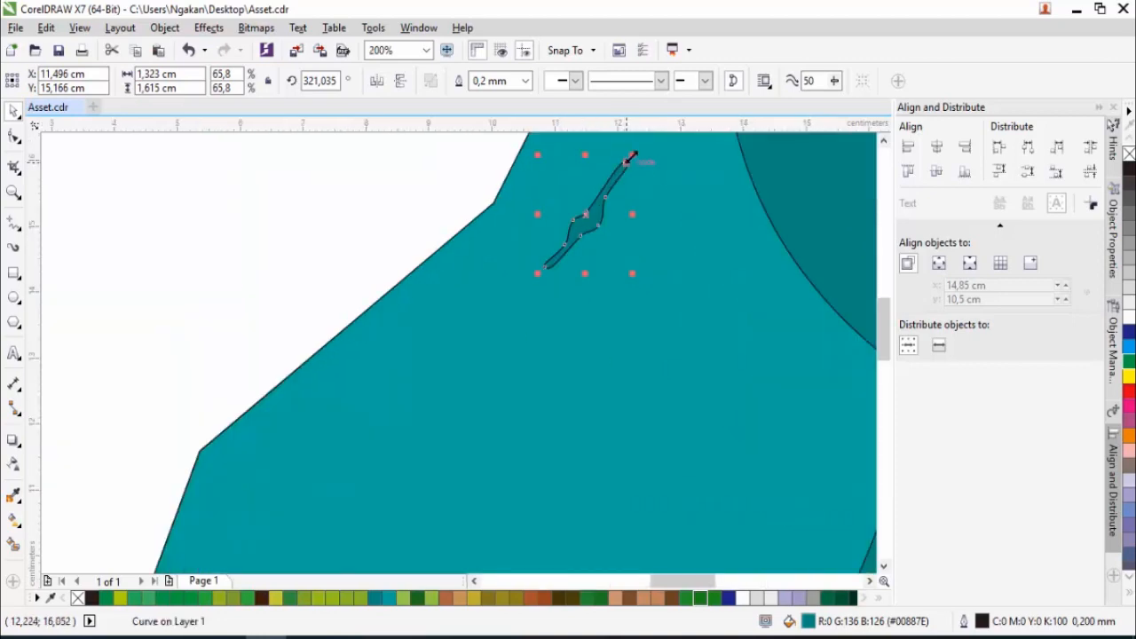
# - Scatter duplicates of the crack over the light left face until nine cover it, and place one more copy outside the left slope
pyautogui.moveTo(595, 216); pyautogui.dragTo(666, 294)
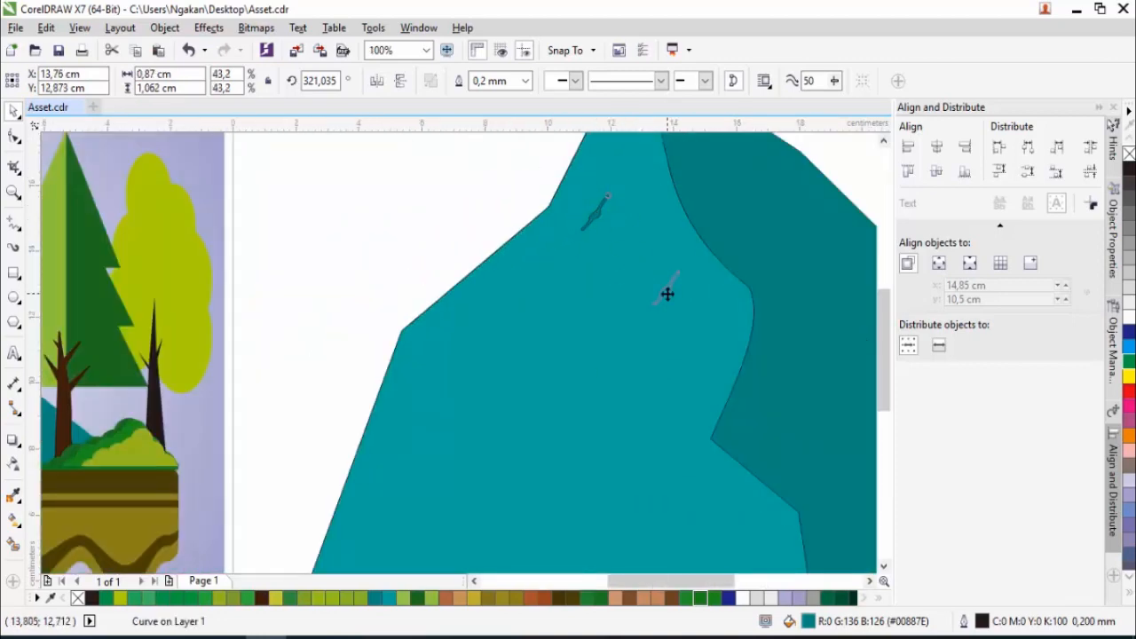
pyautogui.scroll(-2, 484, 324)
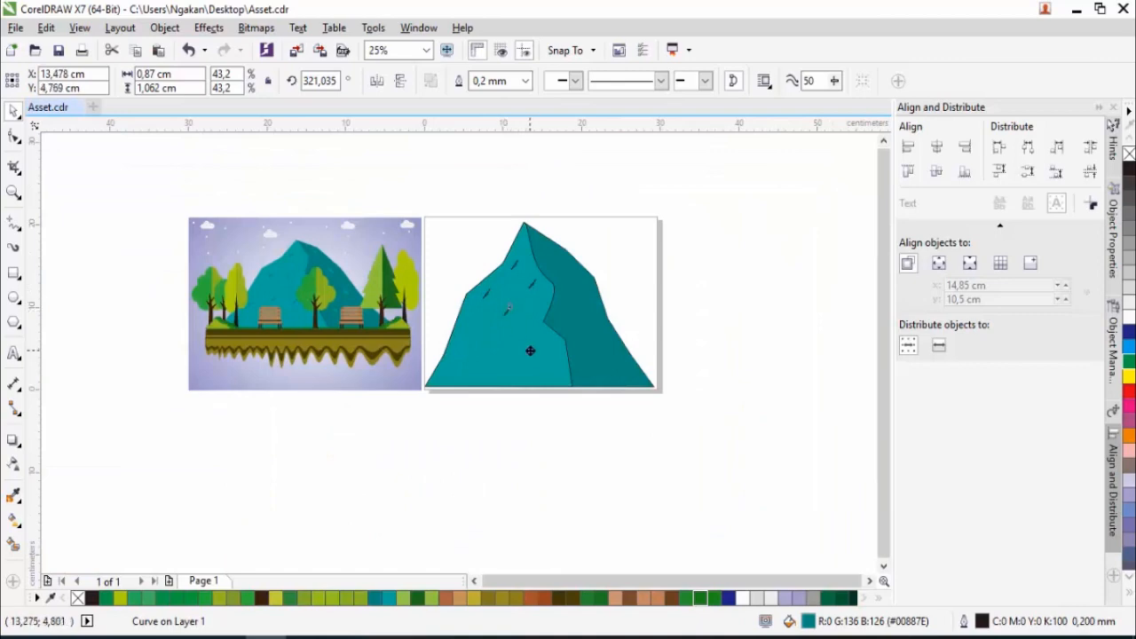
pyautogui.press('space')
pyautogui.moveTo(530, 350); pyautogui.dragTo(467, 215)
pyautogui.press('space')
pyautogui.press('space')
pyautogui.press('space')
# - Mirror the crack copy outside the slope horizontally and fill it with the light teal #00A99D sampled from the left face
pyautogui.scroll(2, 477, 364)
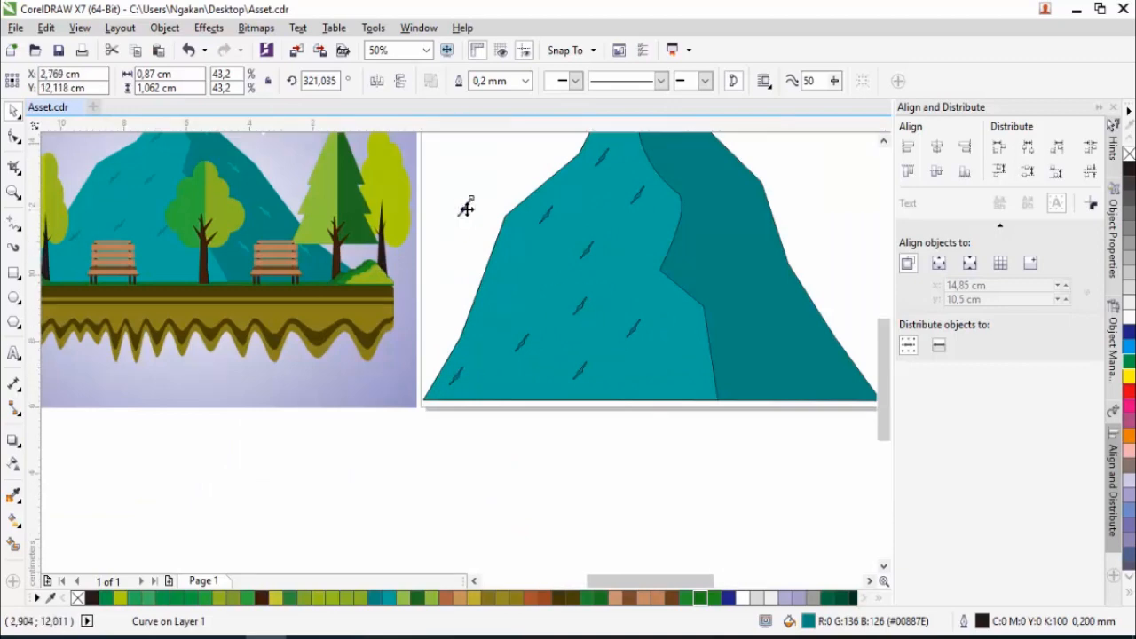
pyautogui.scroll(2, 467, 206)
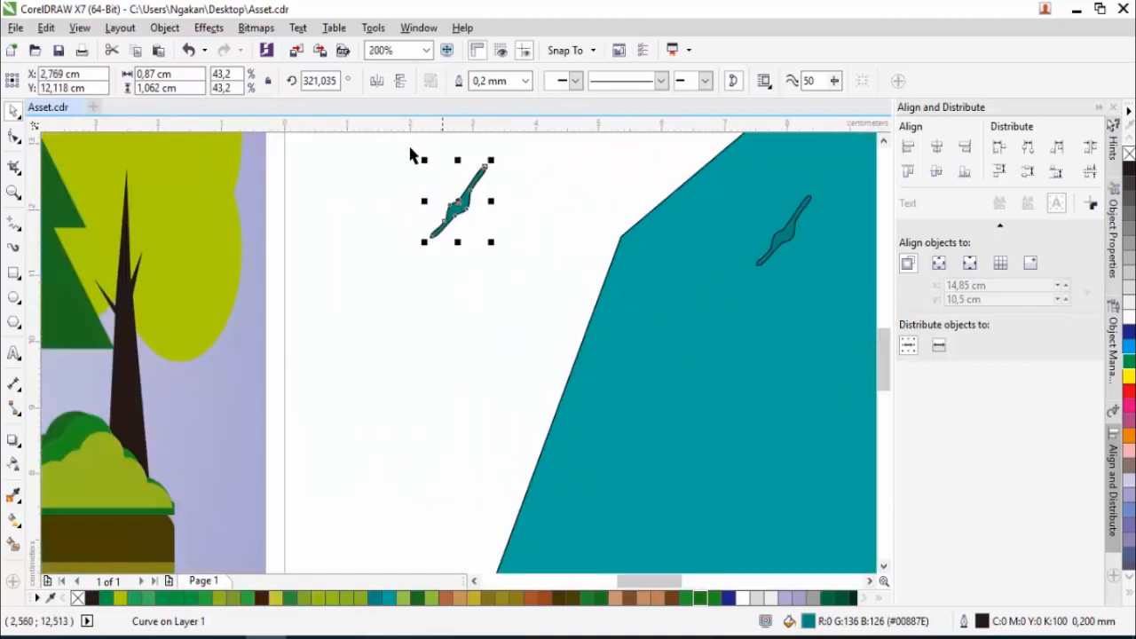
pyautogui.click(377, 80)
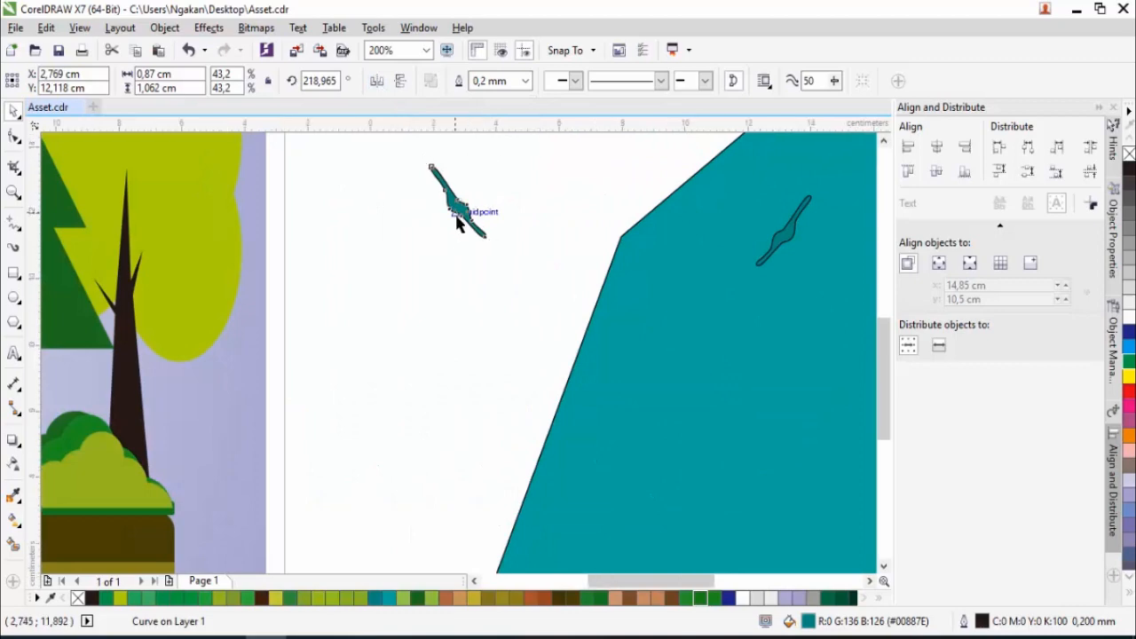
pyautogui.scroll(-1, 459, 223)
pyautogui.click(13, 496)
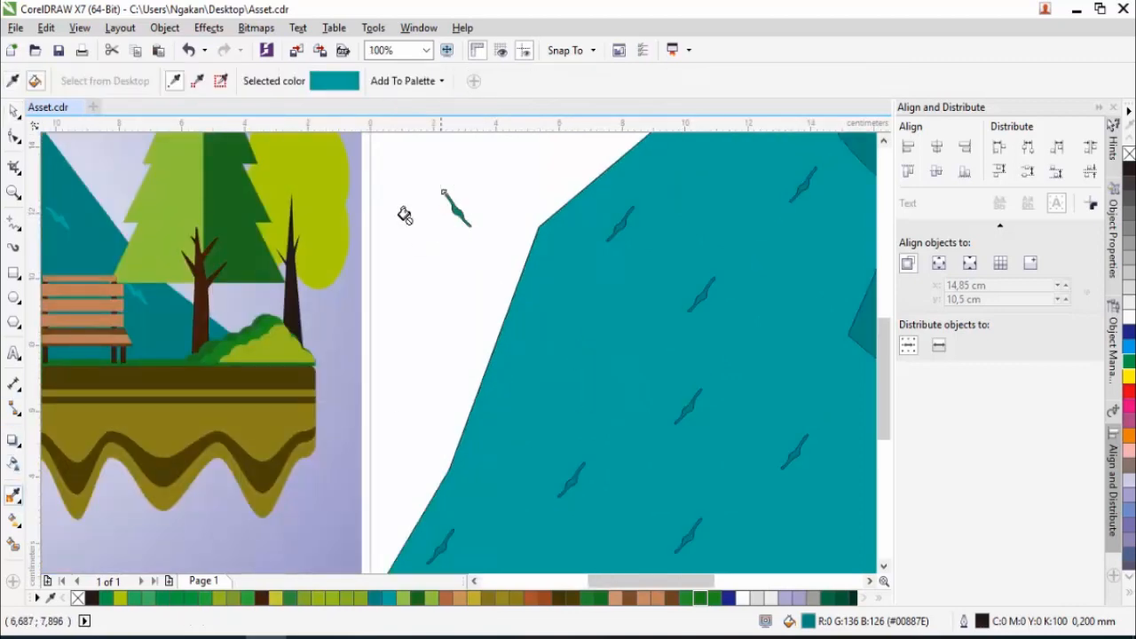
pyautogui.scroll(2, 422, 227)
pyautogui.scroll(-3, 526, 277)
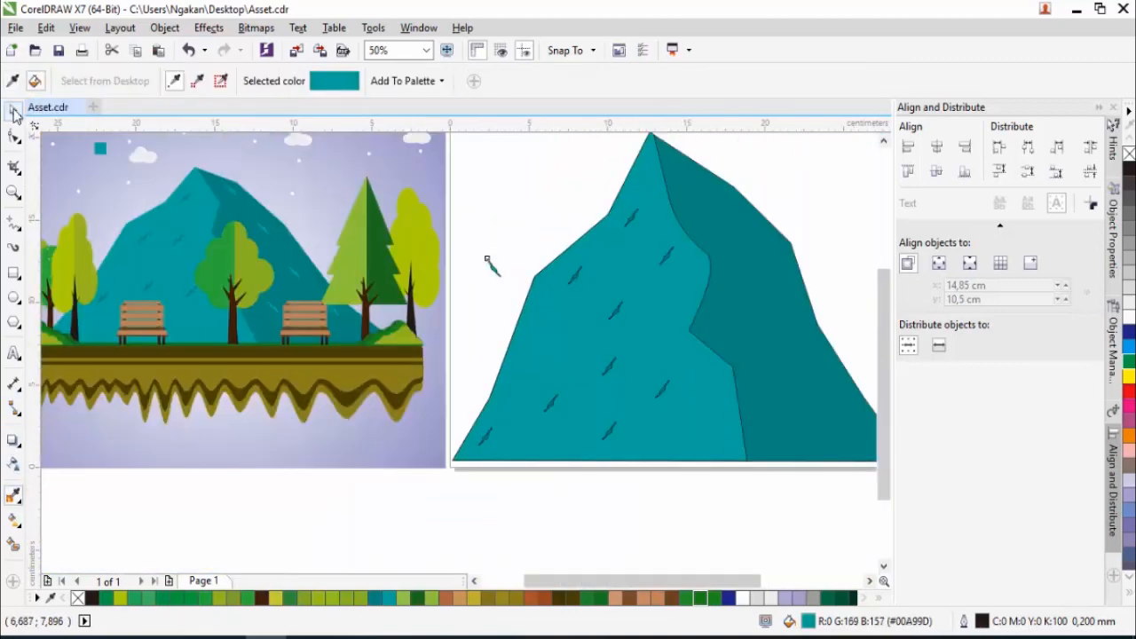
# - Move the mirrored light crack onto the dark right face and scatter duplicates of it from the peak down to the base
pyautogui.click(14, 111)
pyautogui.moveTo(686, 173); pyautogui.dragTo(685, 169)
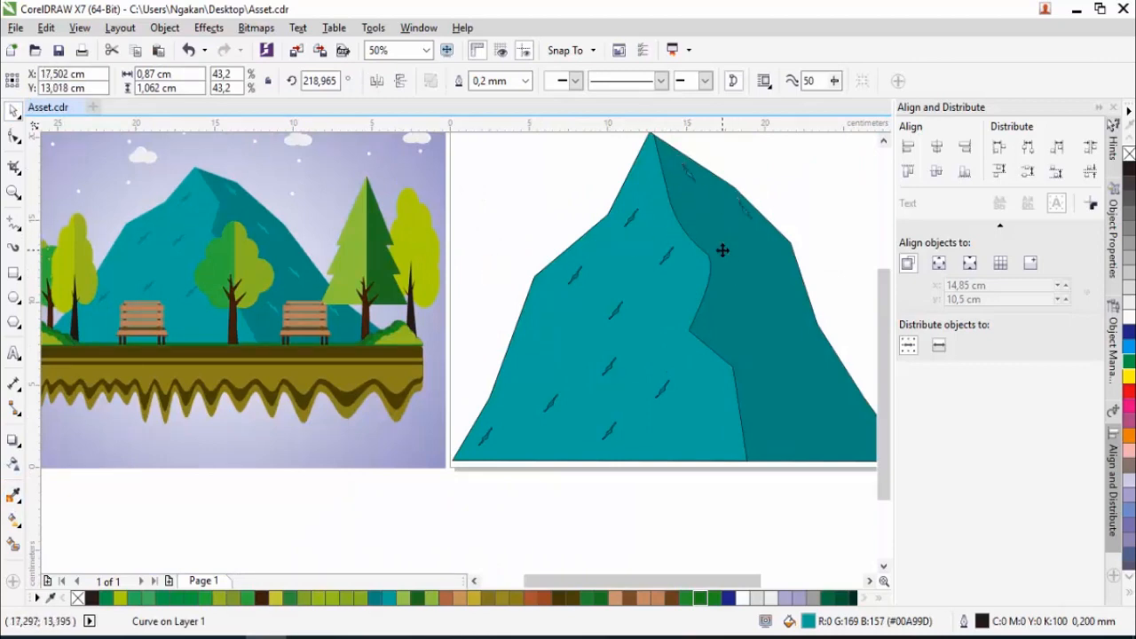
pyautogui.moveTo(782, 285); pyautogui.dragTo(786, 289)
pyautogui.rightClick(786, 289)
pyautogui.moveTo(785, 289); pyautogui.dragTo(862, 435)
pyautogui.rightClick(736, 325)
pyautogui.rightClick(823, 365)
pyautogui.rightClick(780, 420)
# - Select the whole mountain with all its cracks and remove the outlines
pyautogui.scroll(-2, 672, 338)
pyautogui.moveTo(559, 214); pyautogui.dragTo(833, 445)
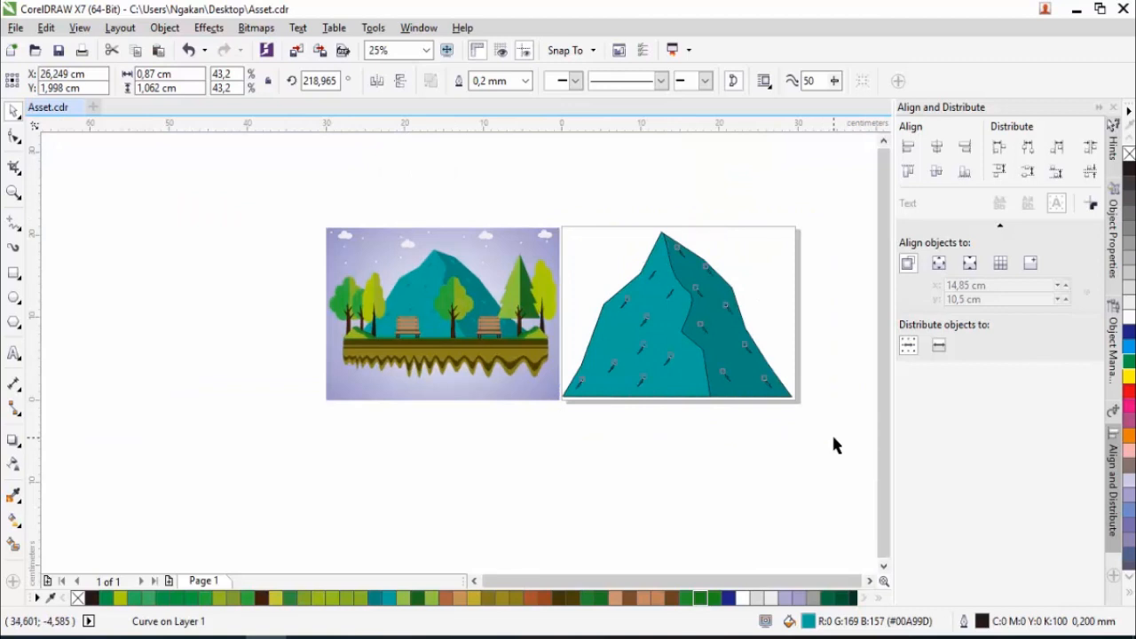
pyautogui.rightClick(1131, 157)
pyautogui.press('Escape')
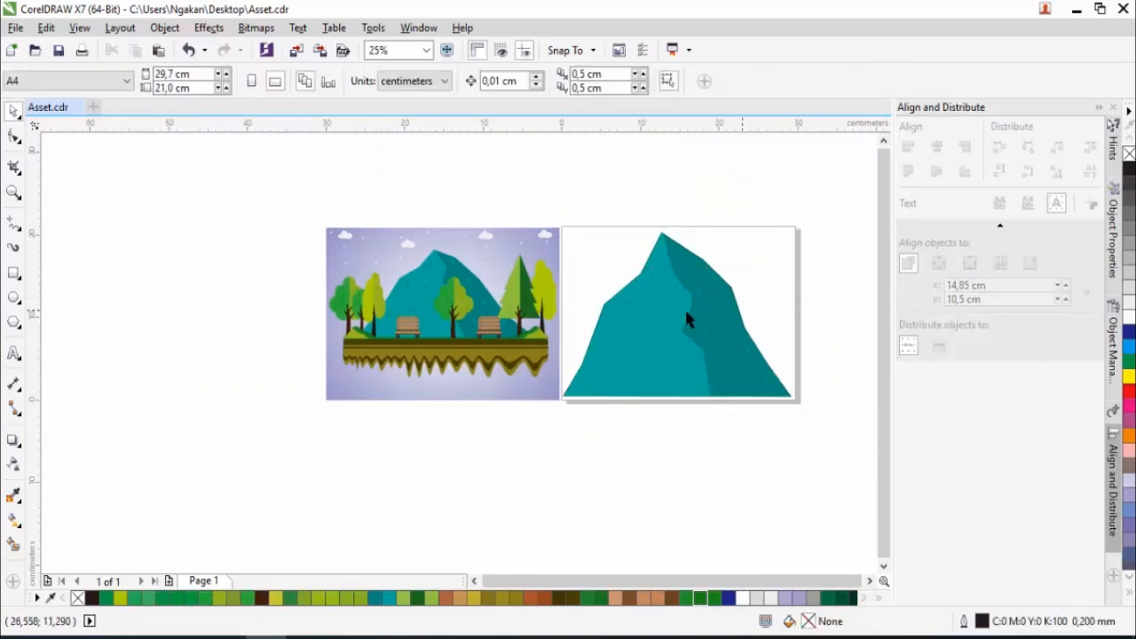
# - Select all mountain pieces, squash them vertically to a height of about 14.82 cm, and move them slightly upward
pyautogui.scroll(2, 684, 308)
pyautogui.scroll(-2, 682, 318)
pyautogui.moveTo(553, 210); pyautogui.dragTo(815, 422)
pyautogui.moveTo(671, 222); pyautogui.dragTo(672, 264)
pyautogui.moveTo(675, 348); pyautogui.dragTo(689, 281)
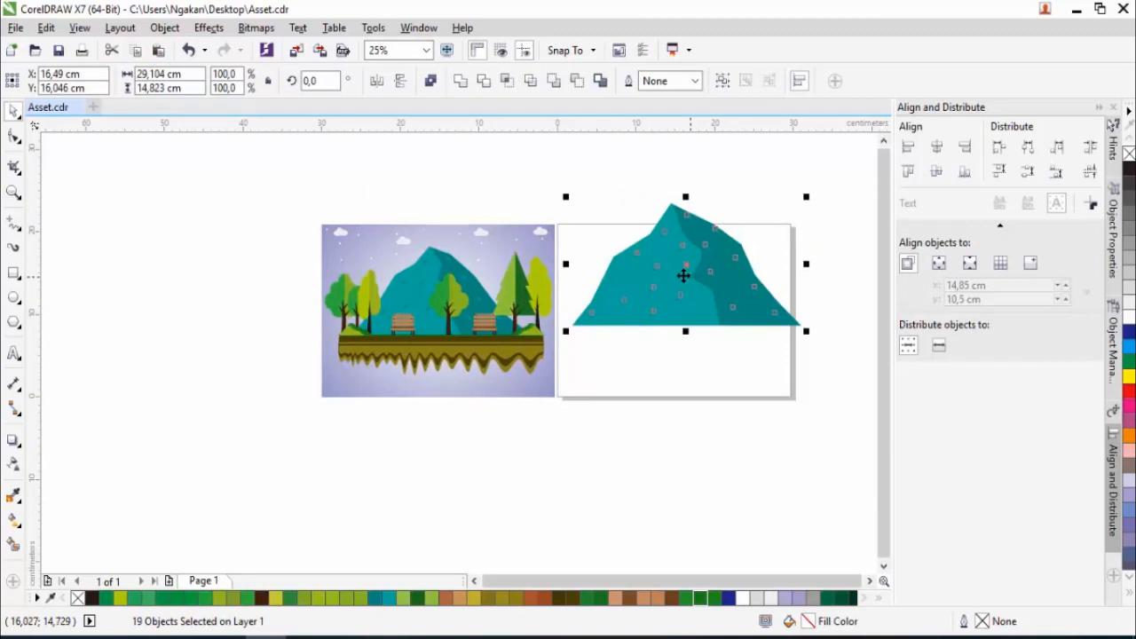
# - Group all the mountain pieces and move the group off the page into the space above it
pyautogui.rightClick(685, 247)
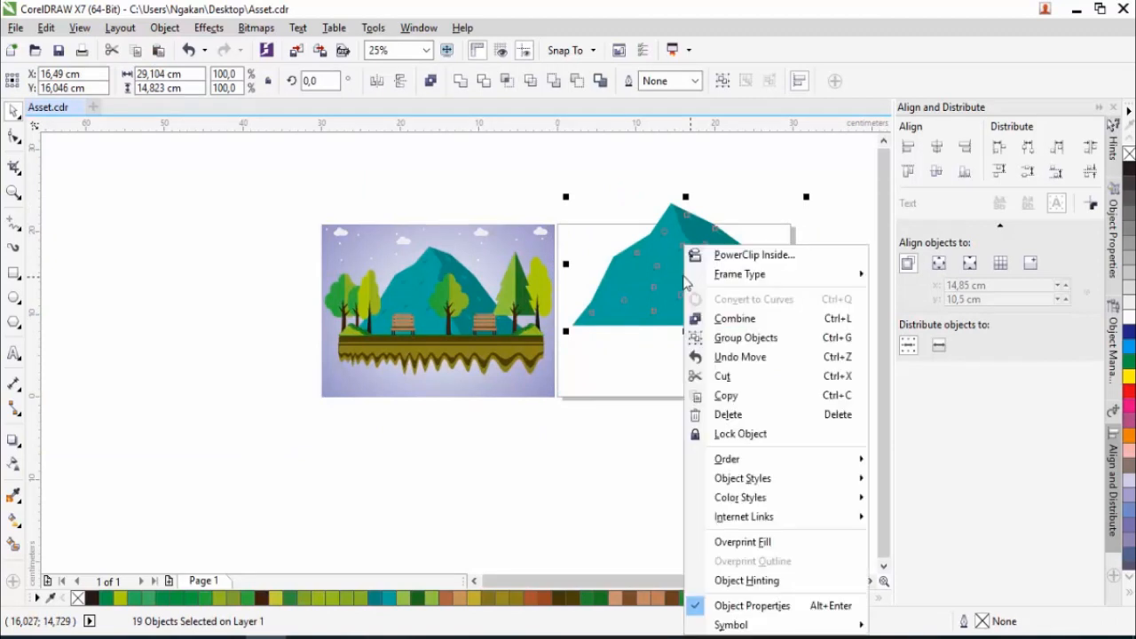
pyautogui.click(736, 342)
pyautogui.scroll(-2, 692, 320)
pyautogui.moveTo(678, 319); pyautogui.dragTo(689, 239)
pyautogui.scroll(2, 691, 238)
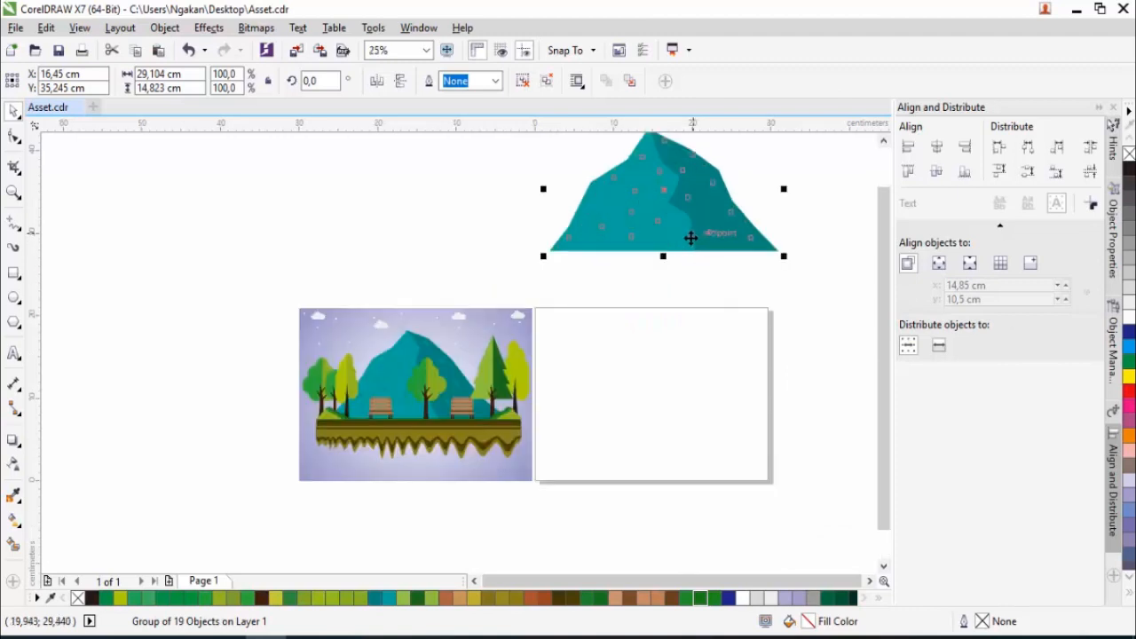
# - Draw overlapping ellipses on the blank page to build a rounded tree crown, about 8.5 cm across, like the reference's centre tree
pyautogui.scroll(2, 441, 401)
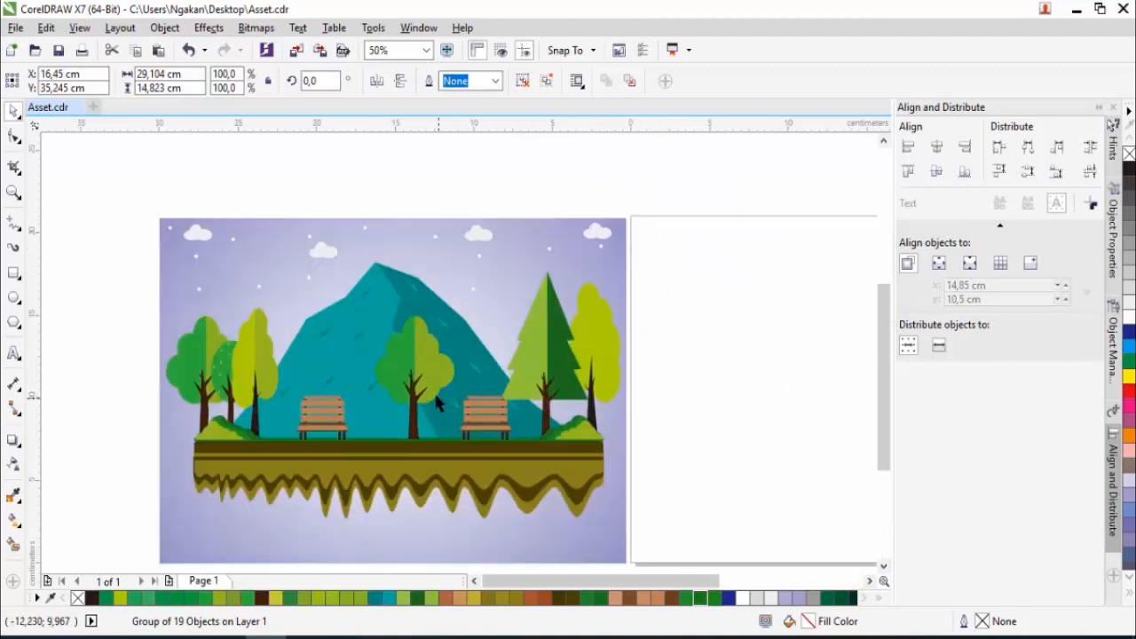
pyautogui.scroll(-1, 400, 380)
pyautogui.scroll(1, 428, 388)
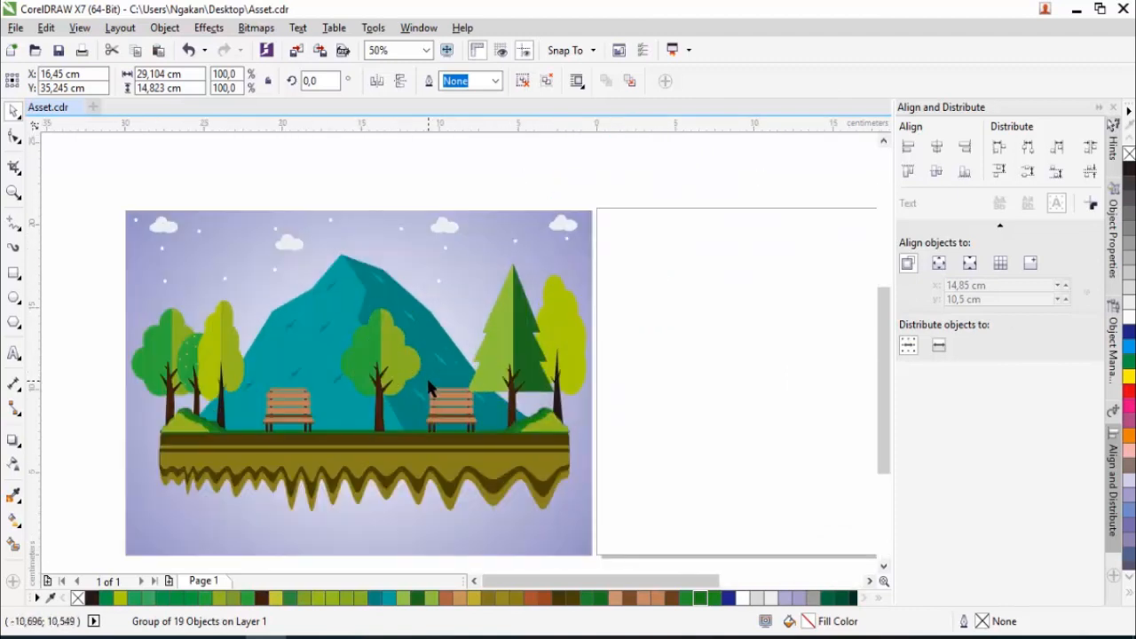
pyautogui.scroll(-1, 422, 384)
pyautogui.scroll(1, 471, 379)
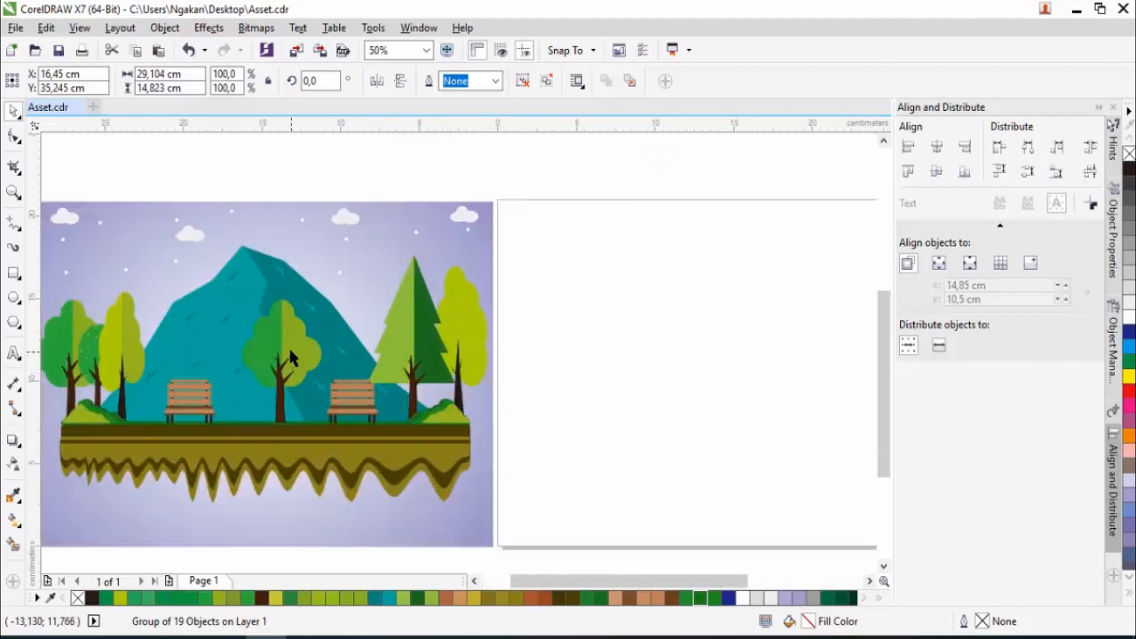
pyautogui.click(16, 300)
pyautogui.moveTo(644, 245); pyautogui.dragTo(692, 298)
pyautogui.moveTo(596, 248)
pyautogui.mouseDown()
pyautogui.moveTo(664, 310)
pyautogui.moveTo(654, 306)
pyautogui.mouseUp()
pyautogui.moveTo(577, 271); pyautogui.dragTo(654, 341)
pyautogui.moveTo(627, 266); pyautogui.dragTo(713, 342)
pyautogui.moveTo(596, 311)
pyautogui.mouseDown()
pyautogui.moveTo(649, 359)
pyautogui.moveTo(691, 362)
pyautogui.mouseUp()
# - Select all the crown ellipses, weld them into a single outline, and deselect it
pyautogui.click(13, 110)
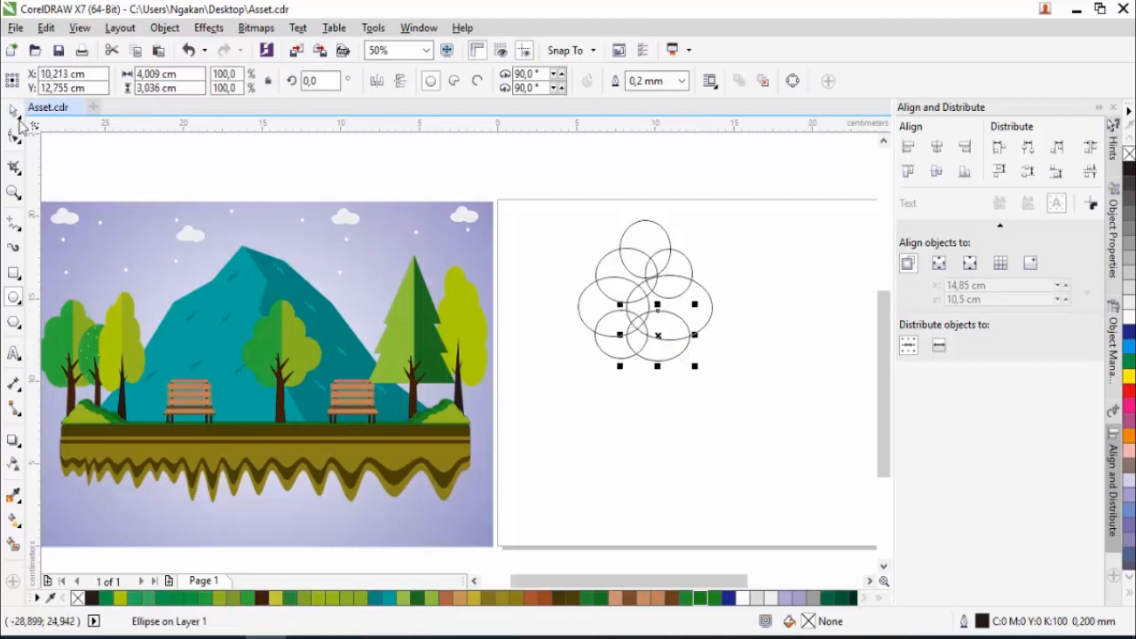
pyautogui.moveTo(537, 202); pyautogui.dragTo(746, 397)
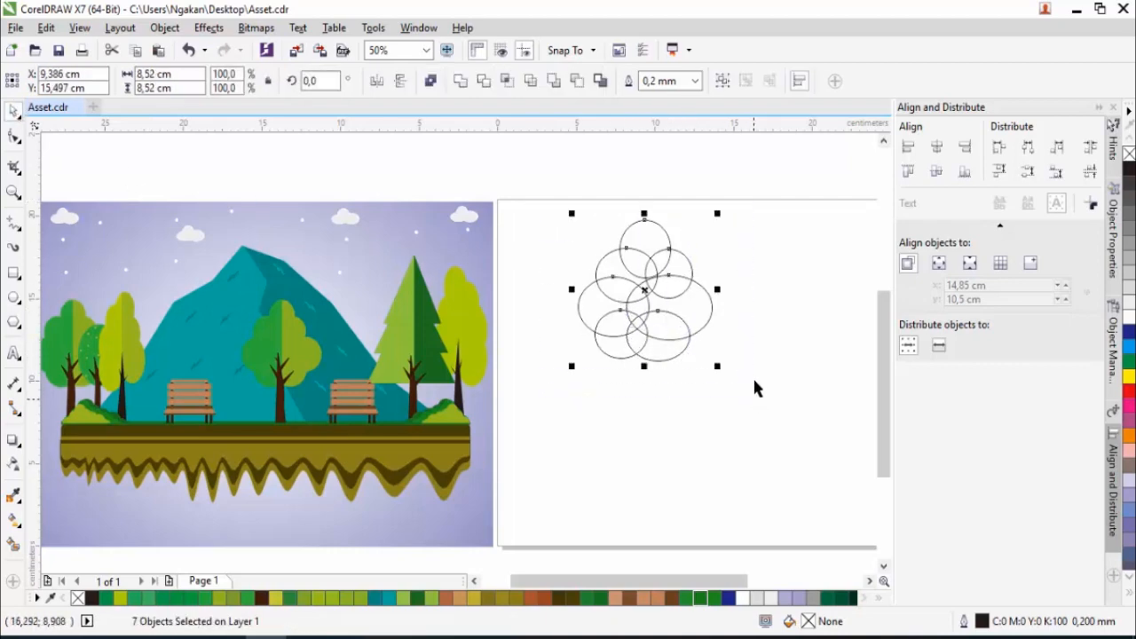
pyautogui.click(463, 87)
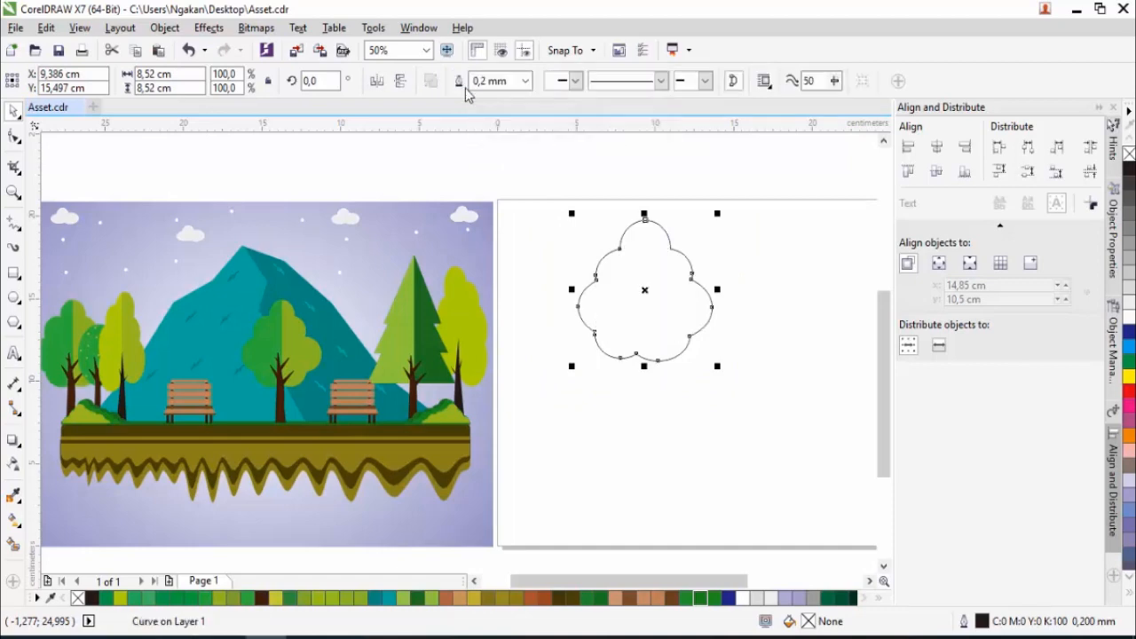
pyautogui.click(670, 291)
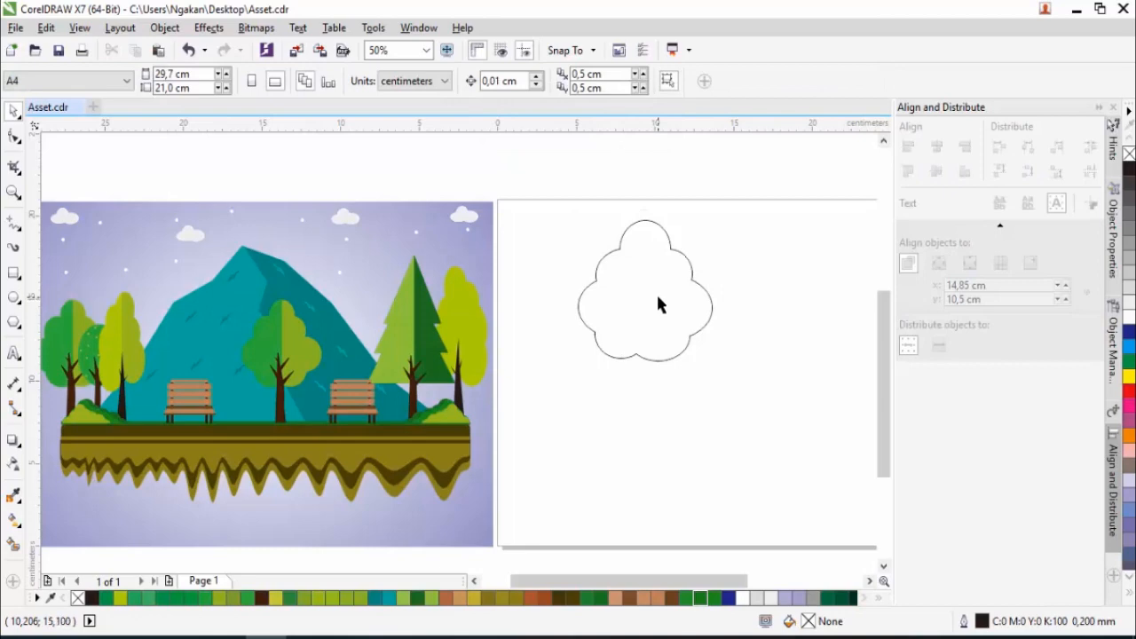
# - Draw a trunk rectangle about 1.3 cm wide and 8.8 cm tall from the crown's lower part downward, and convert it to curves
pyautogui.click(14, 275)
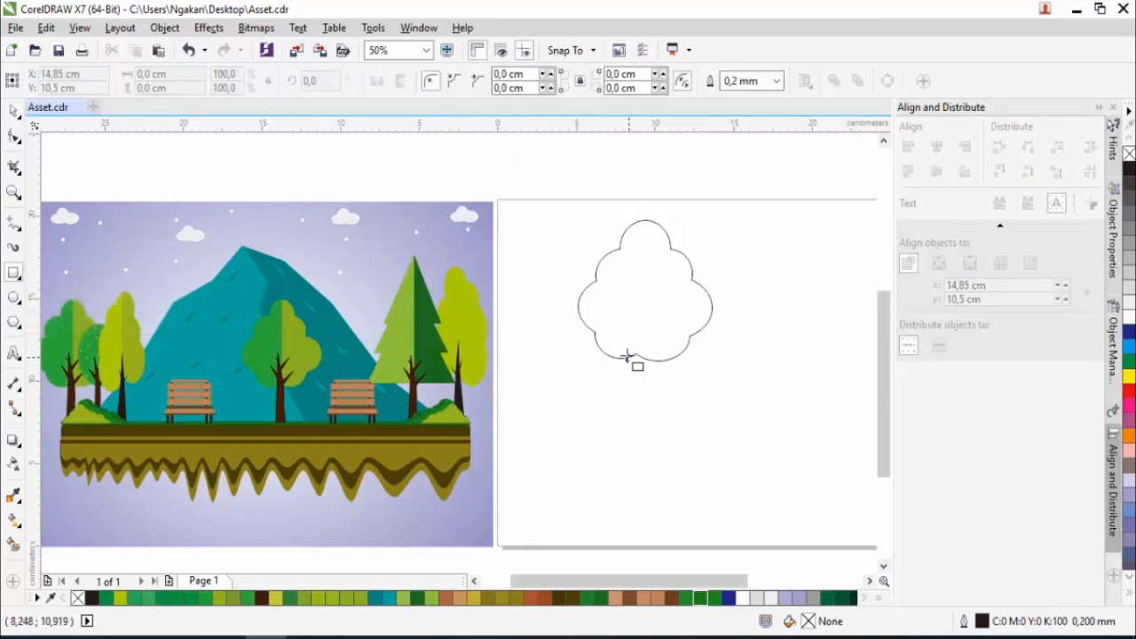
pyautogui.moveTo(626, 332); pyautogui.dragTo(654, 481)
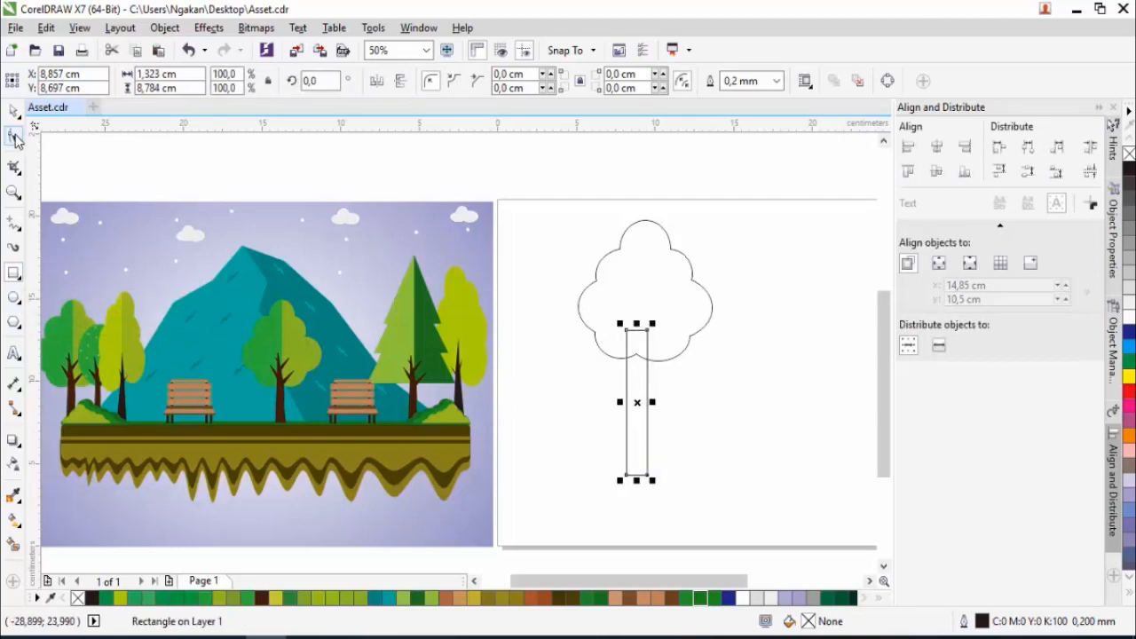
pyautogui.click(13, 136)
pyautogui.rightClick(627, 381)
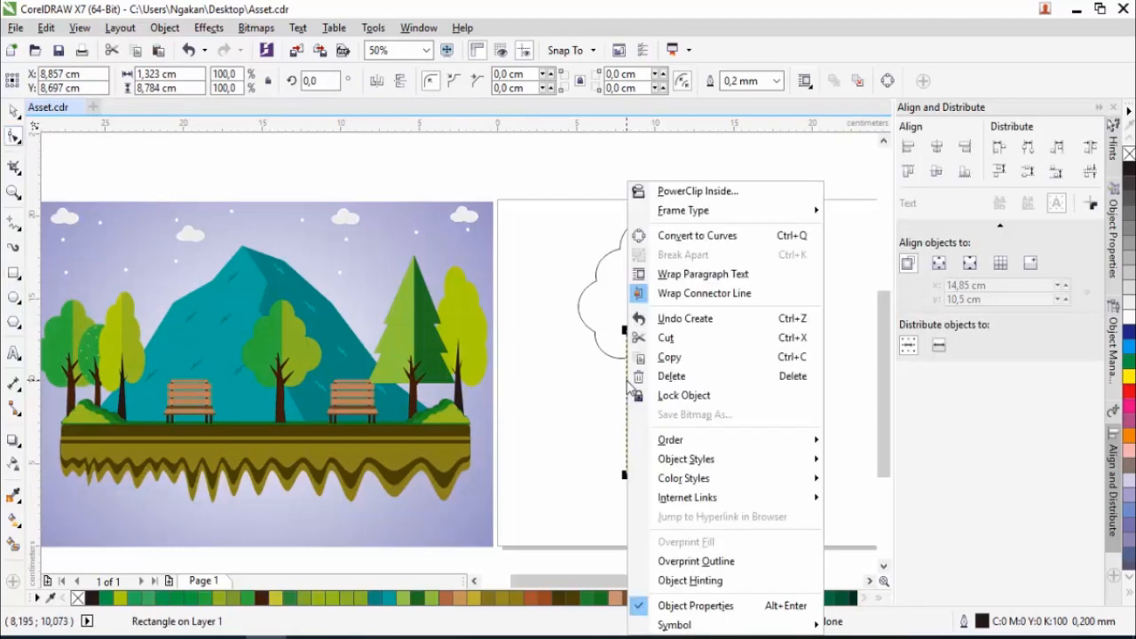
pyautogui.click(696, 236)
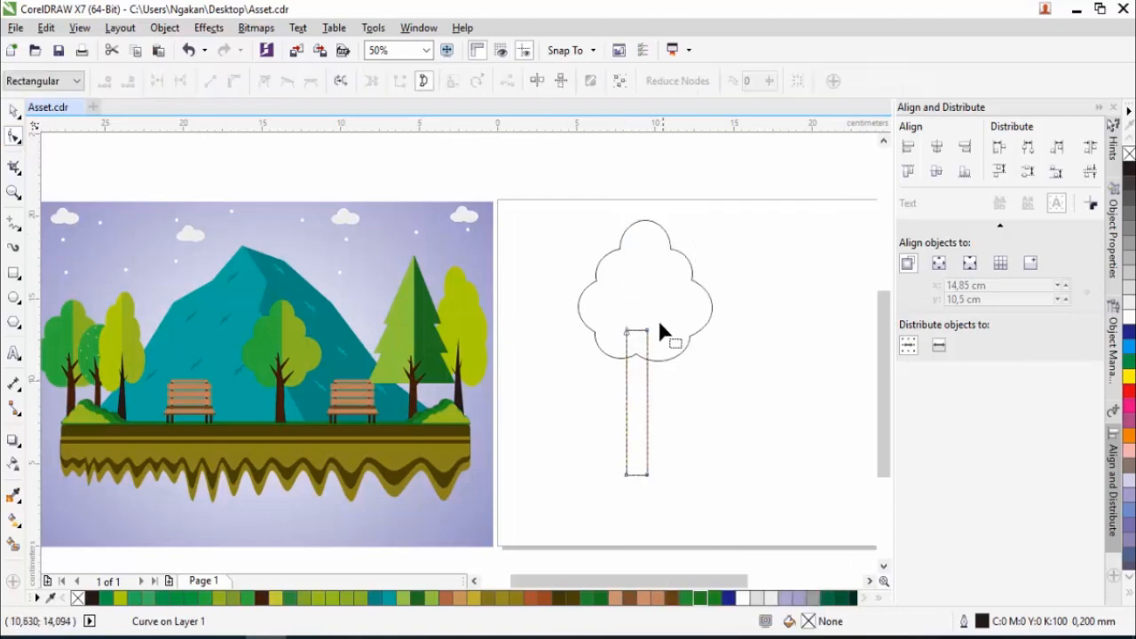
# - Add nodes to the trunk's top edge and pull them up into a pointed middle branch and a branch reaching right
pyautogui.scroll(3, 650, 340)
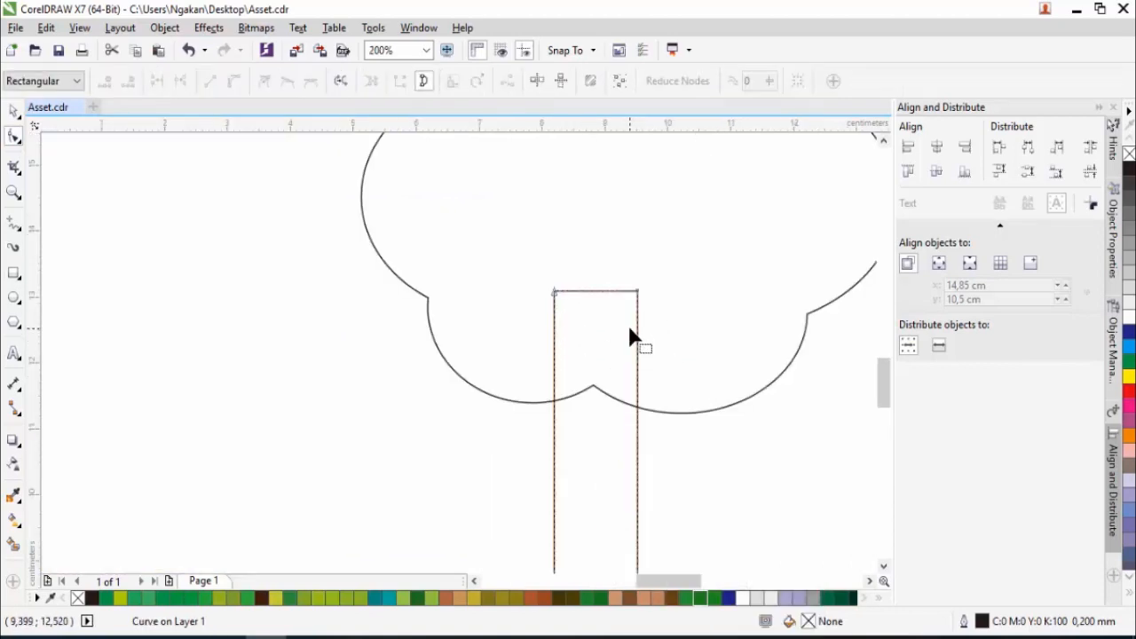
pyautogui.click(592, 291)
pyautogui.doubleClick(592, 292)
pyautogui.moveTo(592, 292); pyautogui.dragTo(588, 178)
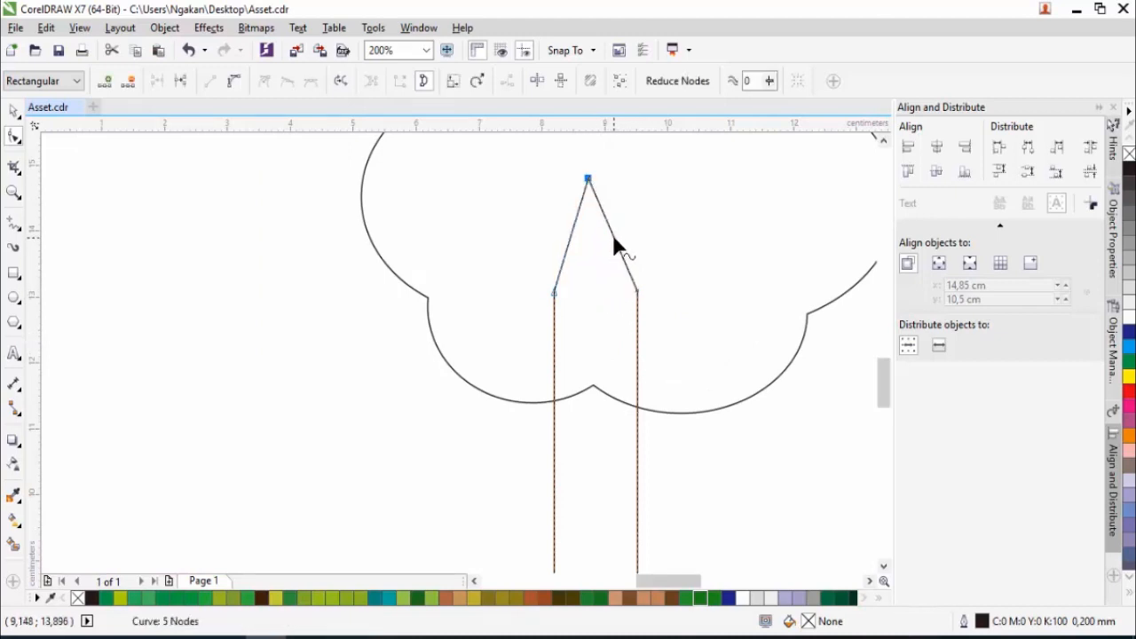
pyautogui.doubleClick(613, 238)
pyautogui.doubleClick(625, 267)
pyautogui.moveTo(626, 267); pyautogui.dragTo(700, 177)
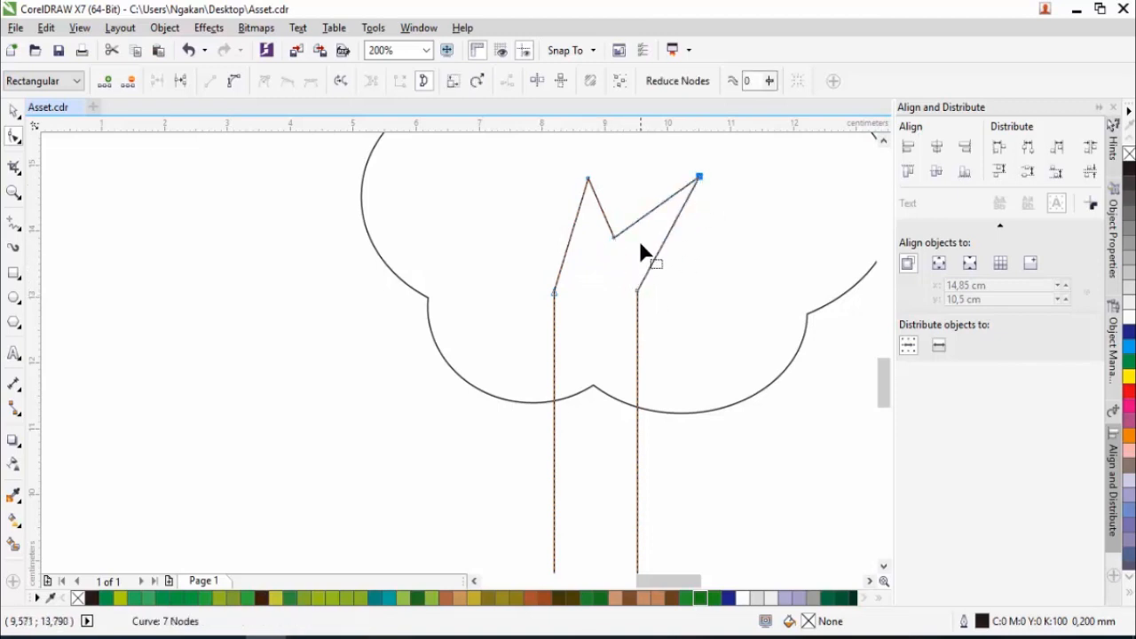
# - Blunt the right branch's tip with an extra node and pull a new branch out of the trunk's left side
pyautogui.click(659, 210)
pyautogui.doubleClick(659, 213)
pyautogui.moveTo(659, 211); pyautogui.dragTo(689, 163)
pyautogui.moveTo(576, 216); pyautogui.dragTo(519, 258)
pyautogui.doubleClick(599, 276)
pyautogui.doubleClick(574, 311)
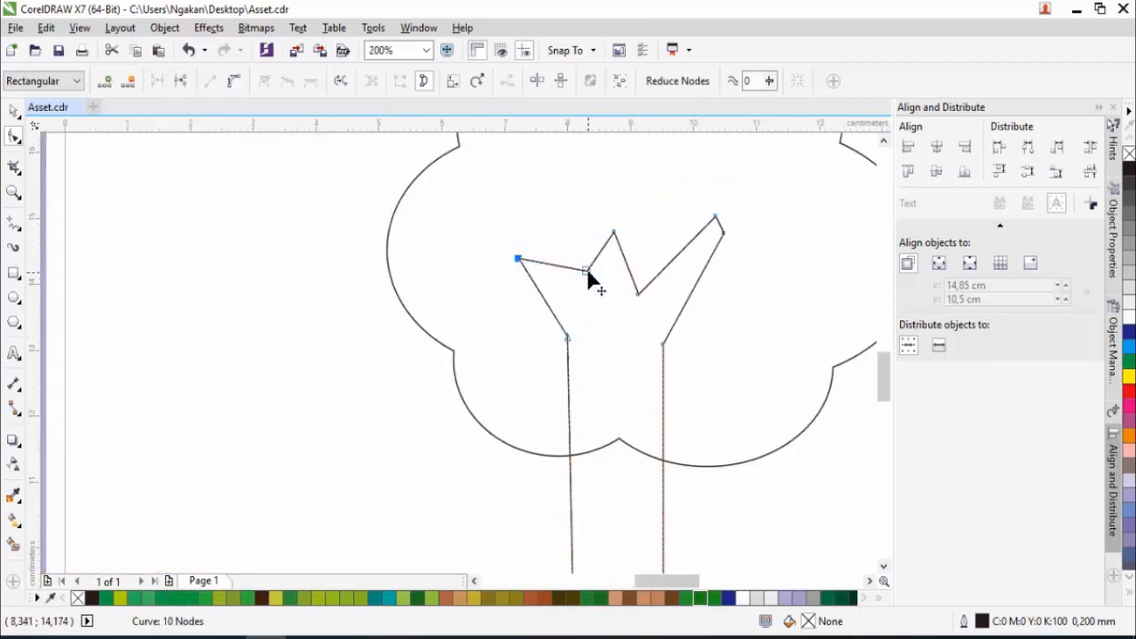
# - Add nodes around the left and middle branches and reshape them into separate, longer branches
pyautogui.moveTo(587, 270); pyautogui.dragTo(531, 187)
pyautogui.doubleClick(623, 252)
pyautogui.moveTo(622, 252); pyautogui.dragTo(648, 194)
pyautogui.moveTo(615, 232); pyautogui.dragTo(617, 164)
pyautogui.scroll(1, 586, 217)
pyautogui.scroll(-2, 589, 222)
pyautogui.moveTo(568, 229); pyautogui.dragTo(599, 281)
pyautogui.doubleClick(581, 272)
pyautogui.moveTo(581, 272); pyautogui.dragTo(568, 246)
# - Reposition the nodes at the left forks, the branch tips and along the trunk sides to refine the outline
pyautogui.scroll(1, 567, 247)
pyautogui.moveTo(553, 287); pyautogui.dragTo(560, 262)
pyautogui.scroll(-1, 616, 312)
pyautogui.moveTo(609, 339); pyautogui.dragTo(617, 384)
pyautogui.moveTo(622, 313); pyautogui.dragTo(626, 351)
pyautogui.moveTo(588, 288); pyautogui.dragTo(593, 322)
pyautogui.moveTo(592, 279); pyautogui.dragTo(581, 242)
pyautogui.scroll(1, 604, 326)
pyautogui.moveTo(599, 359); pyautogui.dragTo(578, 268)
pyautogui.scroll(-1, 631, 346)
pyautogui.click(640, 362)
pyautogui.moveTo(655, 206); pyautogui.dragTo(640, 236)
pyautogui.moveTo(663, 276); pyautogui.dragTo(648, 252)
pyautogui.moveTo(670, 351); pyautogui.dragTo(663, 389)
pyautogui.moveTo(659, 325); pyautogui.dragTo(659, 349)
# - Add nodes on the right side of the fork and pull them out to form a second right branch
pyautogui.scroll(1, 657, 290)
pyautogui.moveTo(735, 285); pyautogui.dragTo(711, 351)
pyautogui.doubleClick(650, 299)
pyautogui.moveTo(650, 300); pyautogui.dragTo(679, 223)
pyautogui.doubleClick(673, 277)
pyautogui.moveTo(673, 277); pyautogui.dragTo(703, 220)
pyautogui.moveTo(678, 224); pyautogui.dragTo(652, 321)
pyautogui.doubleClick(675, 281)
pyautogui.moveTo(675, 282); pyautogui.dragTo(688, 211)
pyautogui.moveTo(702, 220); pyautogui.dragTo(634, 183)
# - Adjust the branch tips and the nodes along the trunk so the branches look slimmer
pyautogui.moveTo(622, 183); pyautogui.dragTo(601, 183)
pyautogui.moveTo(652, 320); pyautogui.dragTo(641, 345)
pyautogui.moveTo(662, 409); pyautogui.dragTo(666, 391)
pyautogui.moveTo(670, 491); pyautogui.dragTo(670, 466)
pyautogui.moveTo(710, 351); pyautogui.dragTo(747, 336)
pyautogui.moveTo(708, 332); pyautogui.dragTo(734, 325)
# - Refine the nodes of the lower trunk and right branches so the trunk flares out toward its base
pyautogui.scroll(-2, 728, 333)
pyautogui.moveTo(715, 505); pyautogui.dragTo(714, 524)
pyautogui.scroll(2, 715, 523)
pyautogui.moveTo(708, 523); pyautogui.dragTo(721, 531)
pyautogui.scroll(-1, 698, 387)
pyautogui.doubleClick(700, 249)
pyautogui.moveTo(703, 292); pyautogui.dragTo(731, 311)
pyautogui.scroll(2, 662, 299)
pyautogui.scroll(-1, 698, 315)
pyautogui.scroll(1, 774, 314)
pyautogui.scroll(-2, 731, 312)
# - Shorten the trunk to a height of about 8.01 cm and position its branches inside the lower part of the crown
pyautogui.moveTo(706, 468); pyautogui.dragTo(709, 365)
pyautogui.scroll(-1, 716, 449)
pyautogui.scroll(1, 720, 401)
pyautogui.scroll(-1, 700, 400)
pyautogui.click(13, 111)
pyautogui.moveTo(708, 296); pyautogui.dragTo(709, 336)
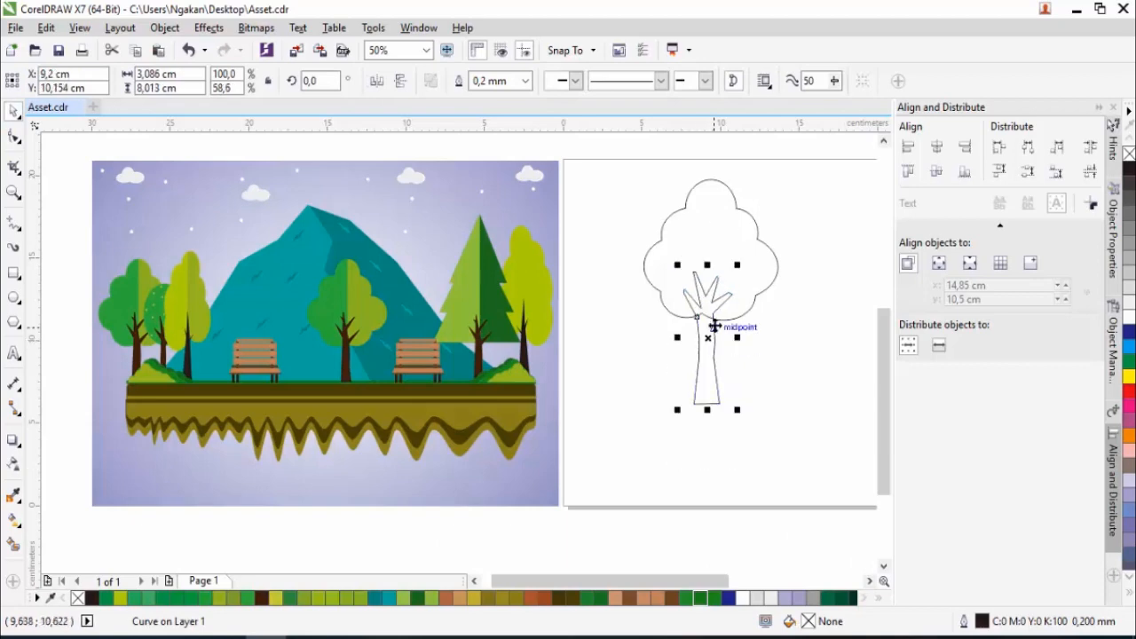
# - Fine-tune the nodes of the branch tips and forks, stretching the trunk shape to a height of about 8.44 cm
pyautogui.scroll(1, 719, 310)
pyautogui.click(13, 136)
pyautogui.moveTo(723, 248); pyautogui.dragTo(728, 229)
pyautogui.moveTo(709, 295); pyautogui.dragTo(713, 325)
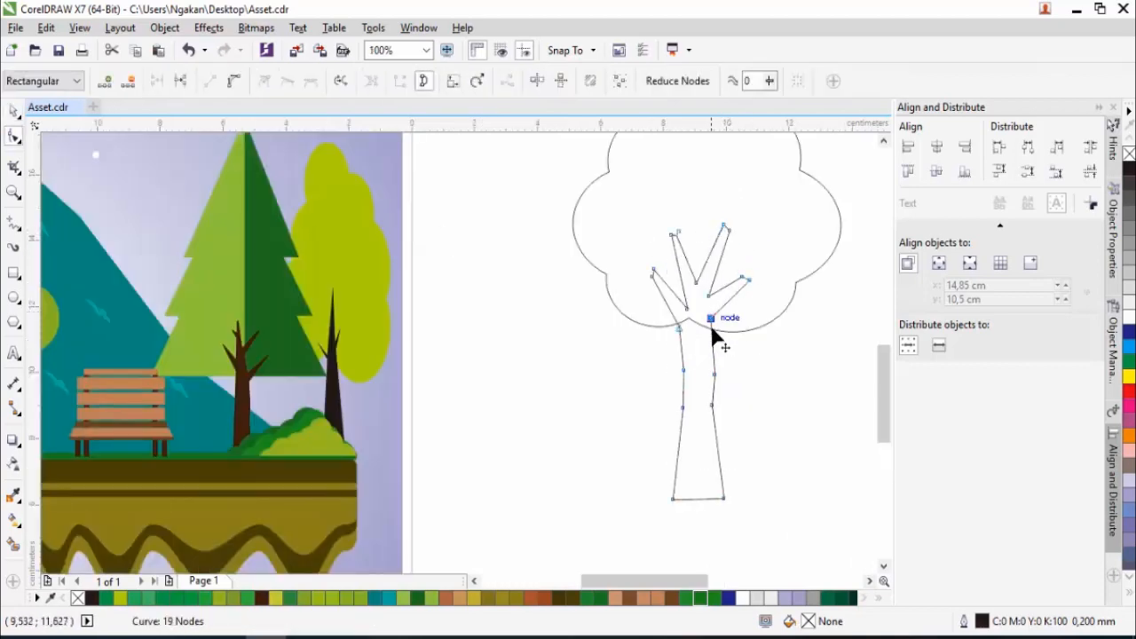
pyautogui.doubleClick(696, 283)
pyautogui.moveTo(696, 283); pyautogui.dragTo(696, 260)
pyautogui.moveTo(680, 233); pyautogui.dragTo(674, 227)
pyautogui.scroll(1, 683, 314)
pyautogui.moveTo(692, 302); pyautogui.dragTo(688, 276)
pyautogui.scroll(-2, 691, 434)
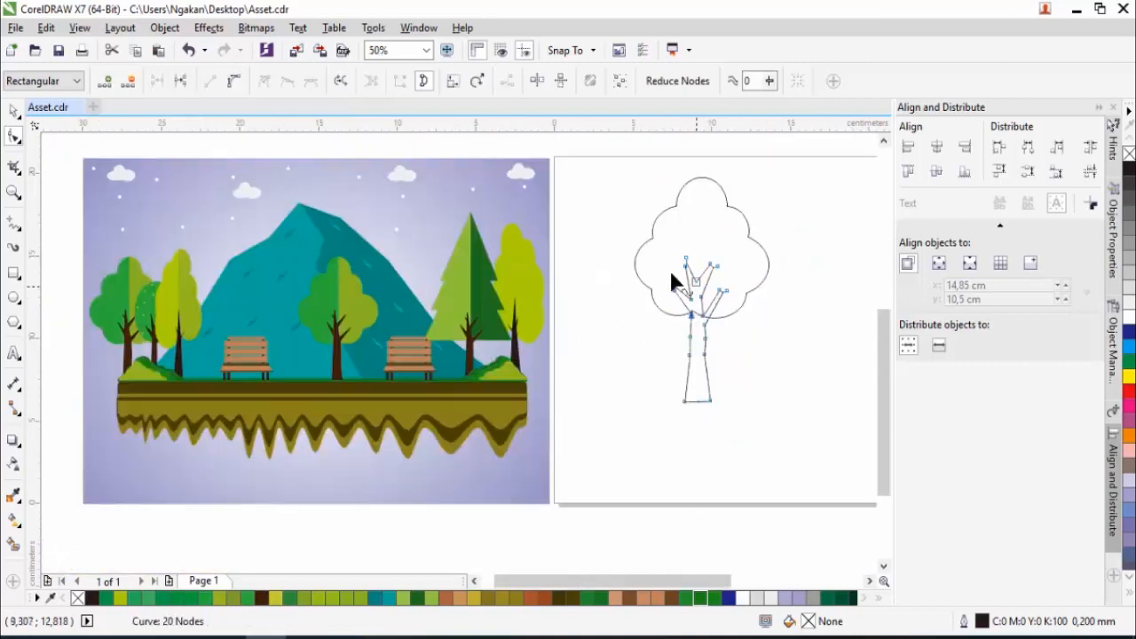
# - Enlarge the crown proportionally from its centre to about 9.94 cm wide
pyautogui.press('space')
pyautogui.scroll(1, 702, 297)
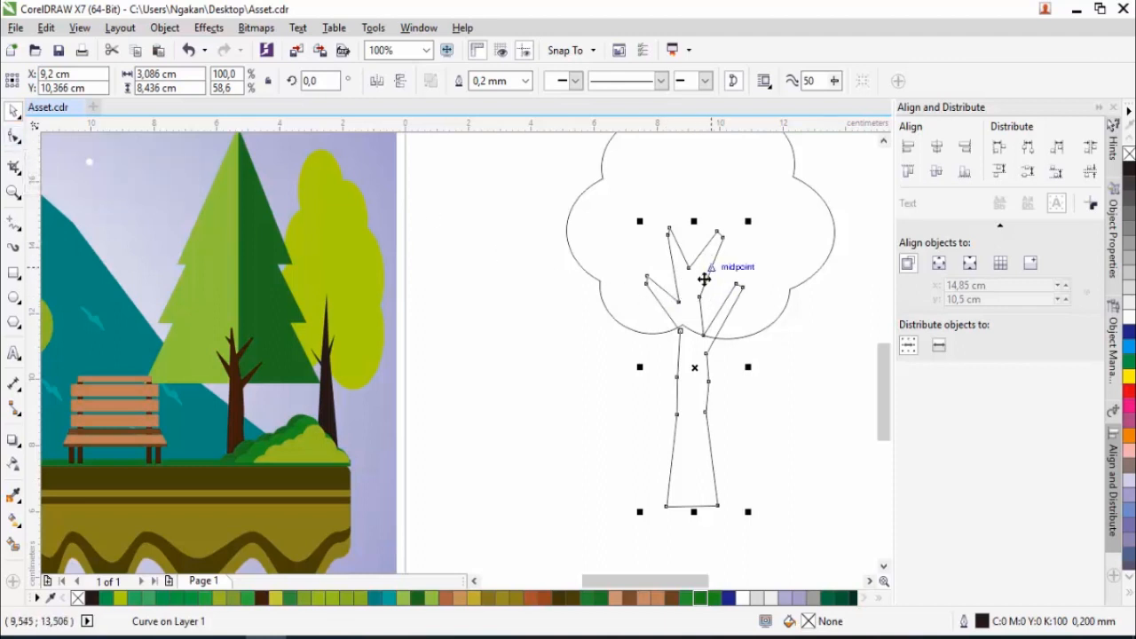
pyautogui.scroll(-1, 698, 296)
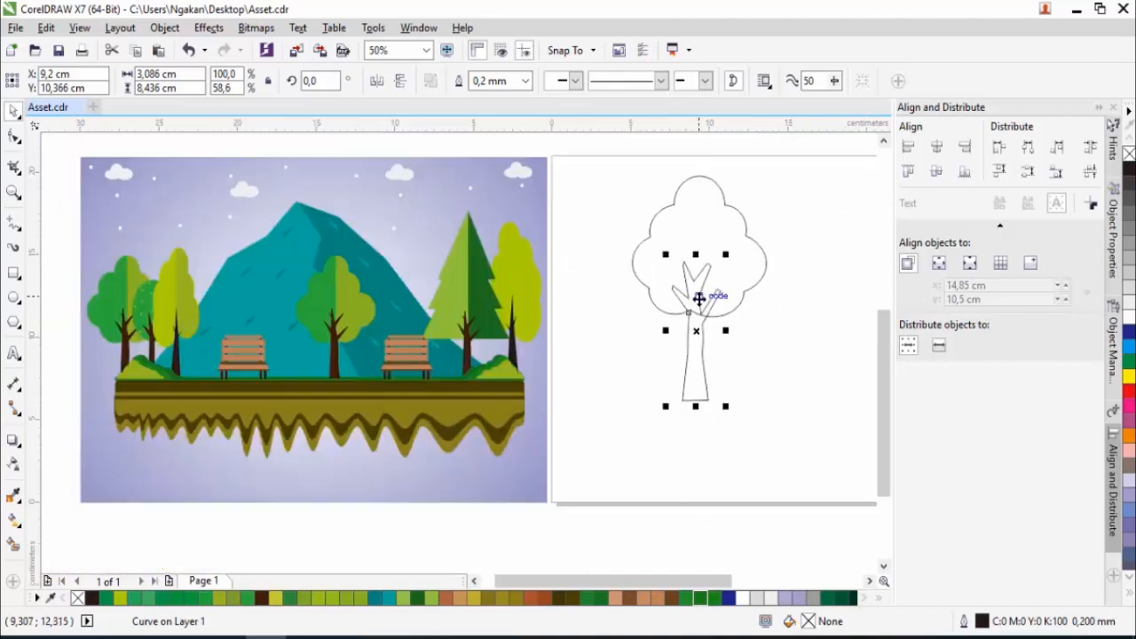
pyautogui.click(744, 260)
pyautogui.moveTo(771, 168)
pyautogui.mouseDown()
pyautogui.moveTo(789, 167)
pyautogui.moveTo(783, 158)
pyautogui.mouseUp()
pyautogui.click(701, 368)
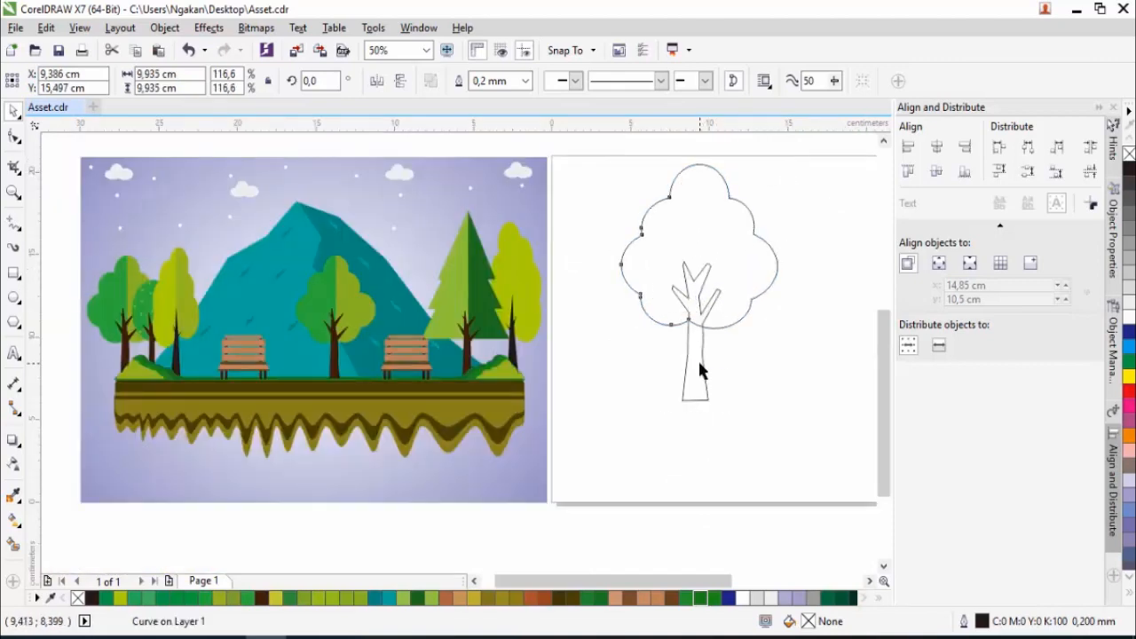
# - Sample the dark brown of a reference tree trunk and fill the new trunk with it
pyautogui.click(14, 497)
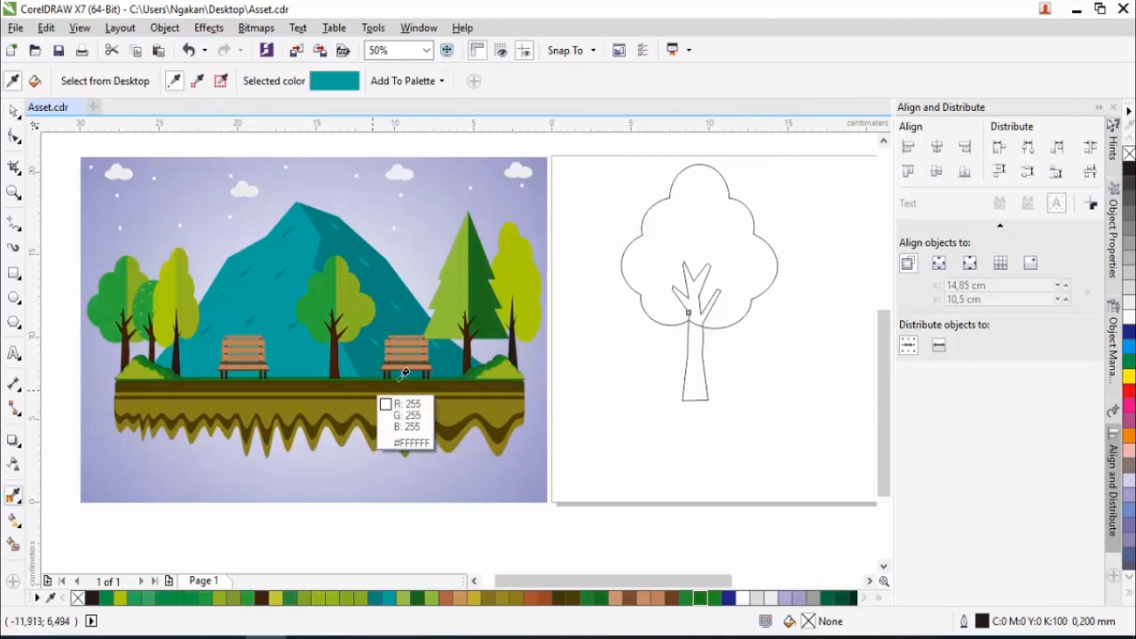
pyautogui.scroll(2, 355, 418)
pyautogui.click(469, 362)
pyautogui.scroll(-2, 470, 364)
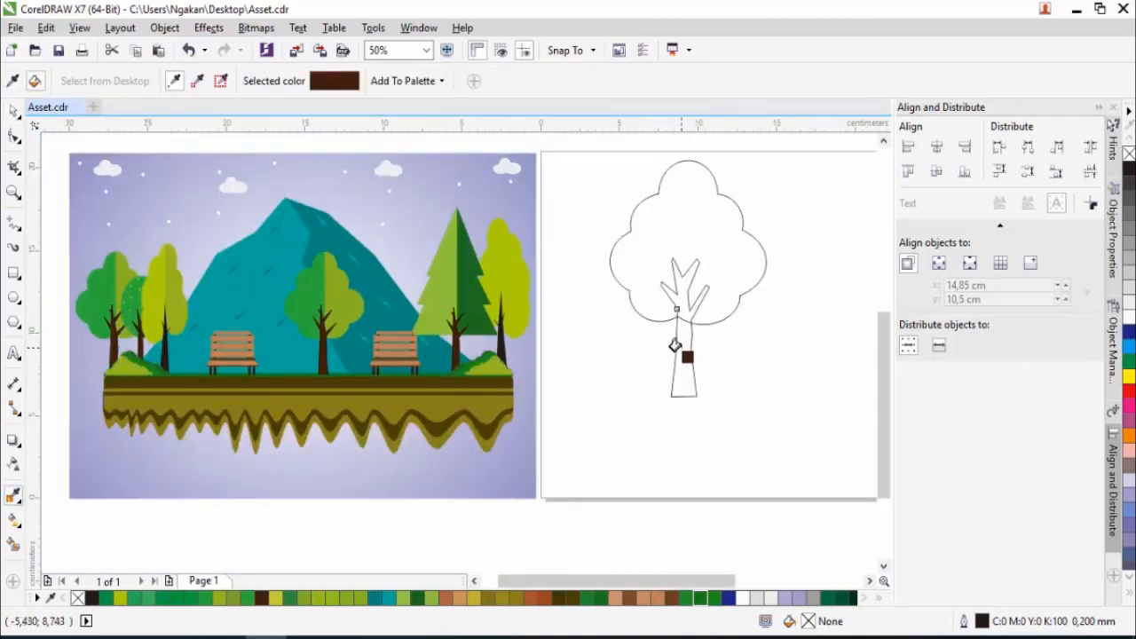
pyautogui.click(689, 335)
# - Sample the olive green from the right half of the reference's centre tree and fill the crown with it
pyautogui.click(14, 463)
pyautogui.click(14, 497)
pyautogui.click(342, 291)
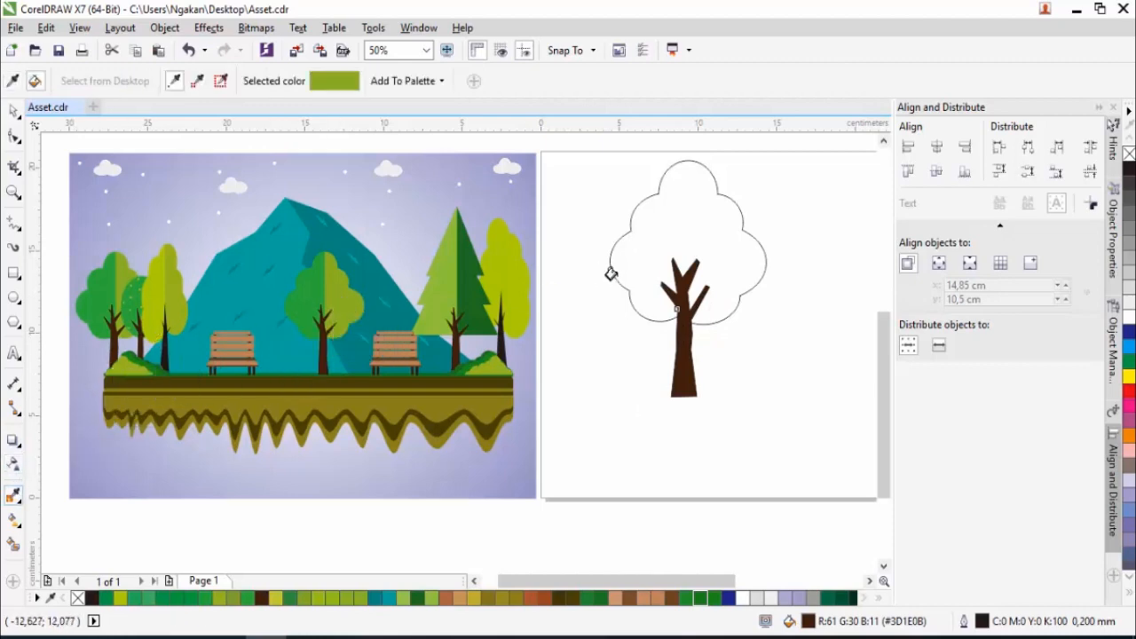
pyautogui.click(707, 236)
pyautogui.click(14, 113)
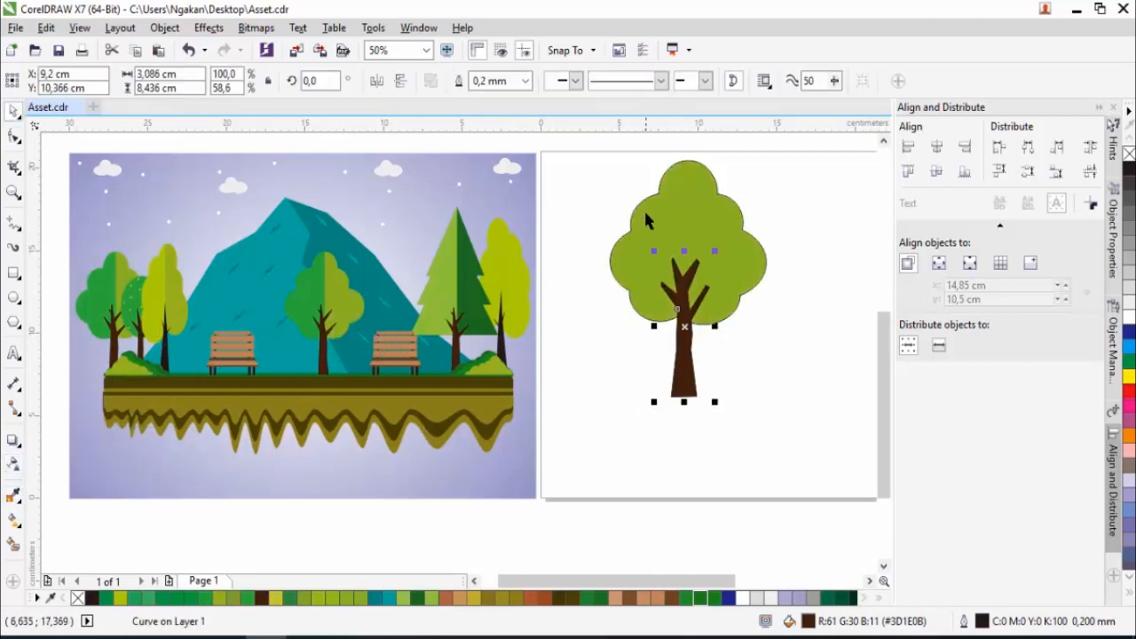
# - Intersect the crown with a rectangle about 5.26 by 10.76 cm drawn over its left half, and delete the rectangle
pyautogui.click(12, 275)
pyautogui.moveTo(603, 151); pyautogui.dragTo(685, 327)
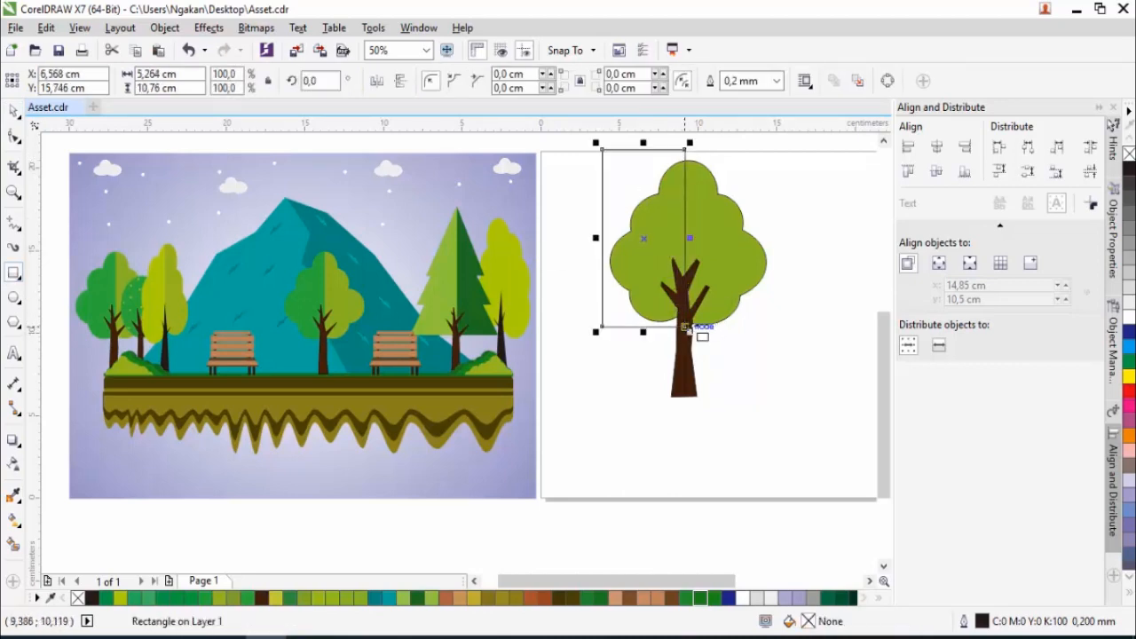
pyautogui.keyDown('shift'); pyautogui.click(734, 266); pyautogui.keyUp('shift')
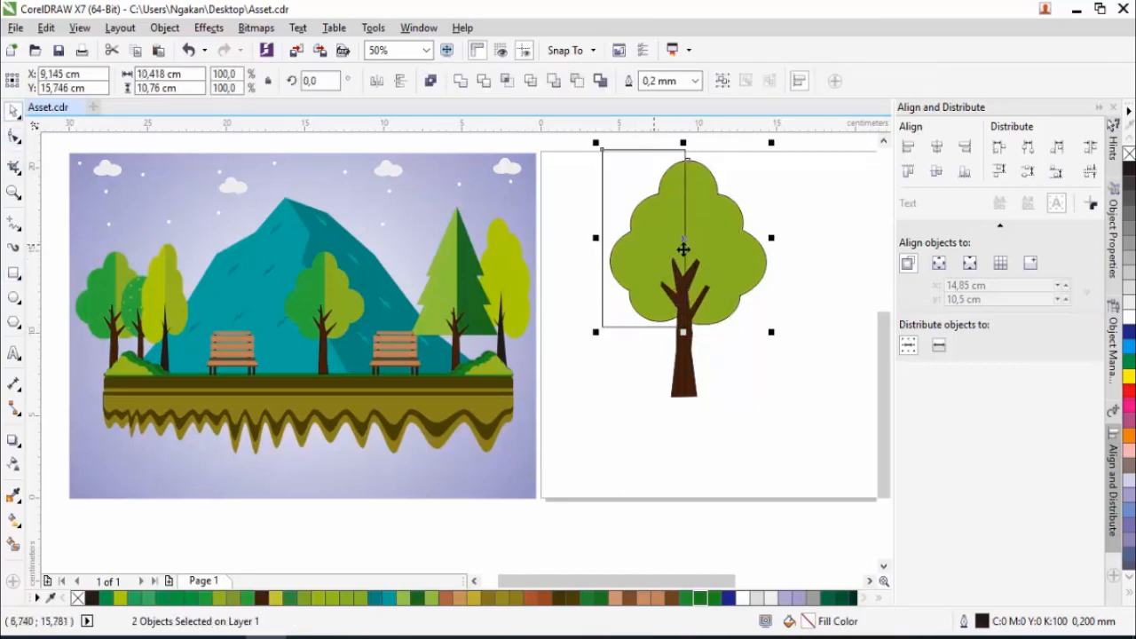
pyautogui.click(506, 81)
pyautogui.click(625, 183)
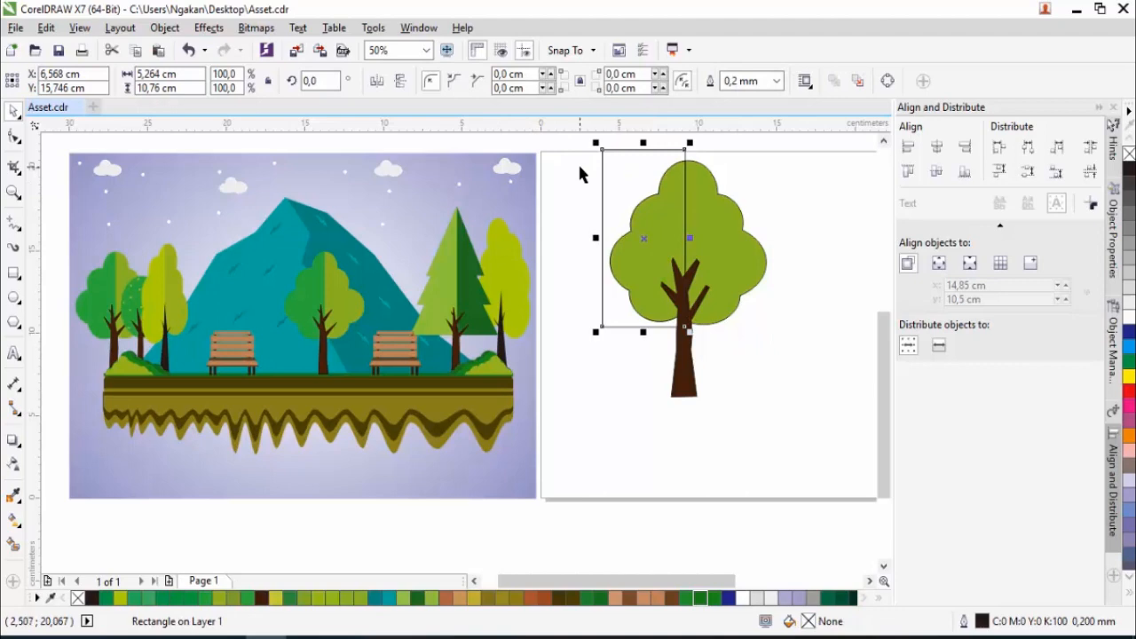
pyautogui.press('Delete')
# - Fill the crown's left half with the darker green sampled from the left side of the reference's centre tree
pyautogui.click(622, 224)
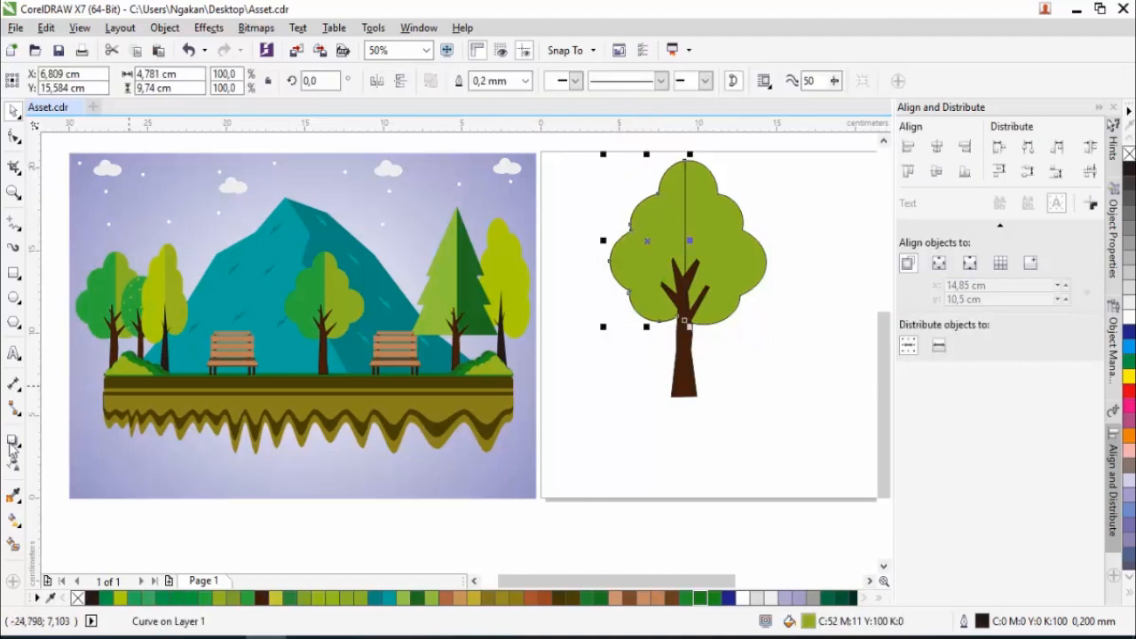
pyautogui.click(13, 497)
pyautogui.click(313, 306)
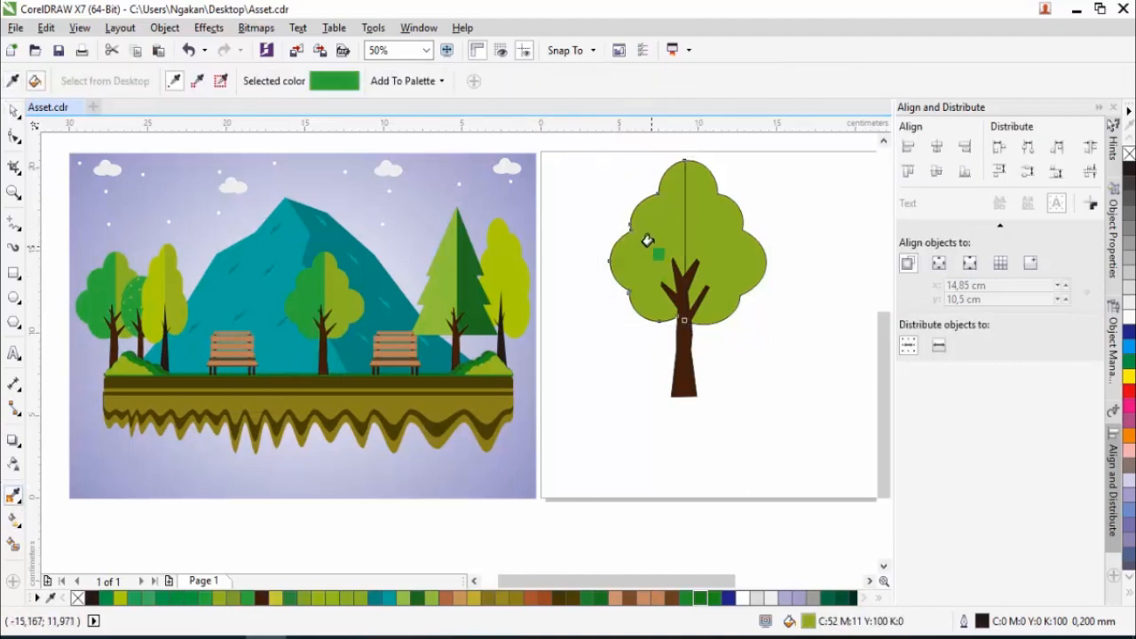
pyautogui.click(646, 246)
# - Select all three tree pieces, remove their outlines, and deselect them
pyautogui.press('space')
pyautogui.moveTo(804, 466); pyautogui.dragTo(584, 155)
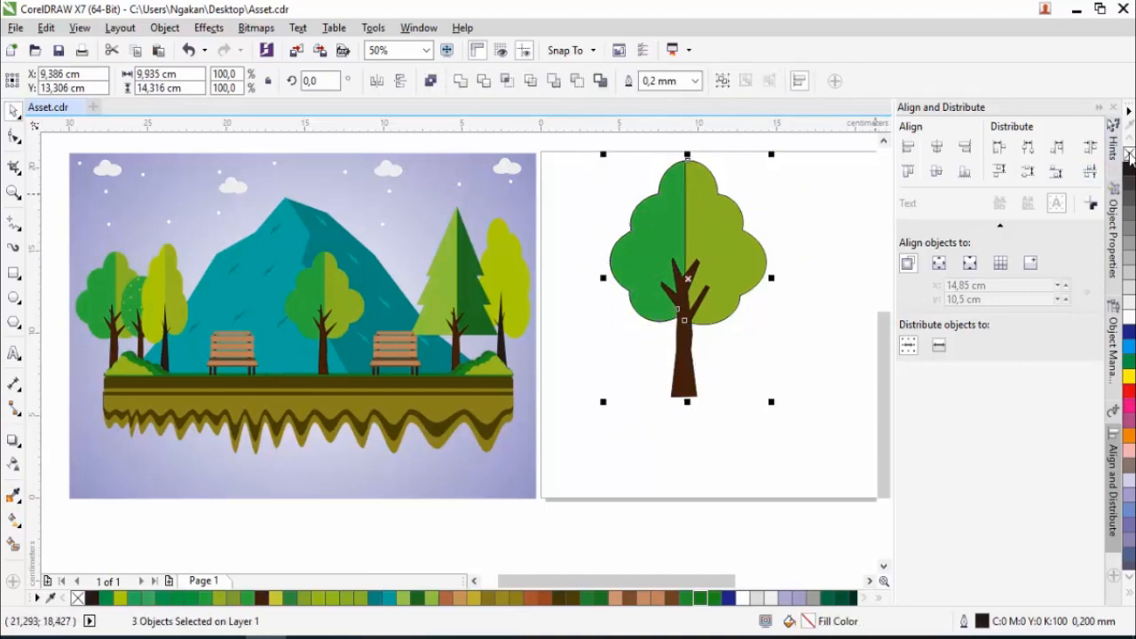
pyautogui.rightClick(1130, 154)
pyautogui.click(783, 291)
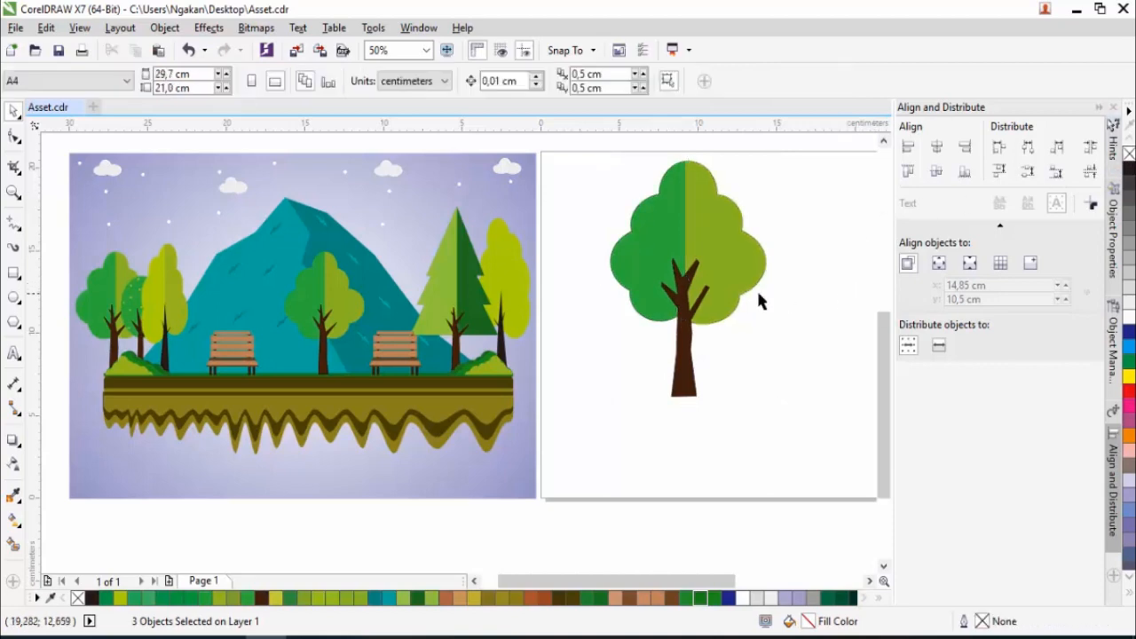
# - Select the whole tree and move it off the page into the empty space on its right
pyautogui.scroll(-1, 685, 301)
pyautogui.scroll(-1, 680, 300)
pyautogui.scroll(1, 679, 291)
pyautogui.moveTo(645, 238); pyautogui.dragTo(776, 396)
pyautogui.scroll(-1, 682, 316)
pyautogui.moveTo(684, 316); pyautogui.dragTo(812, 313)
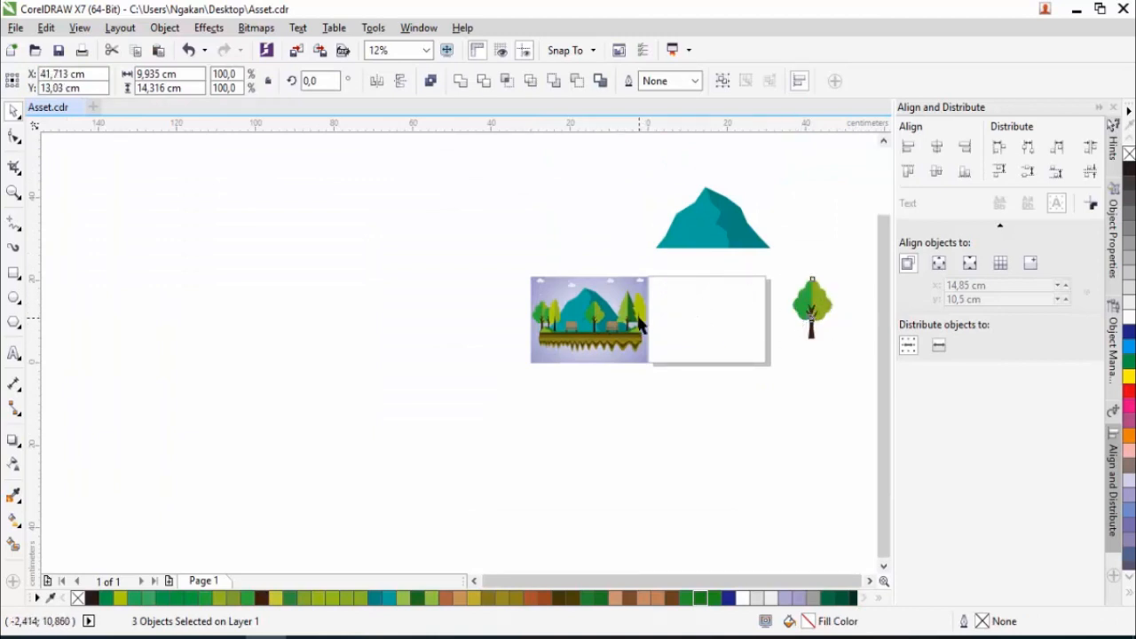
pyautogui.scroll(1, 641, 326)
pyautogui.scroll(1, 629, 318)
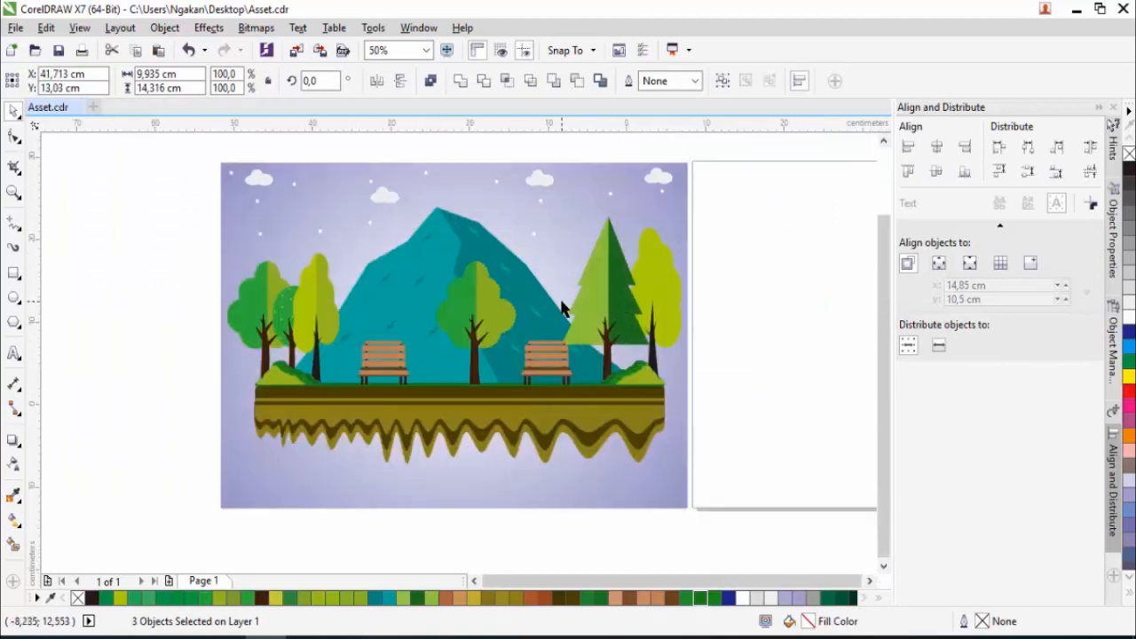
pyautogui.scroll(-1, 565, 308)
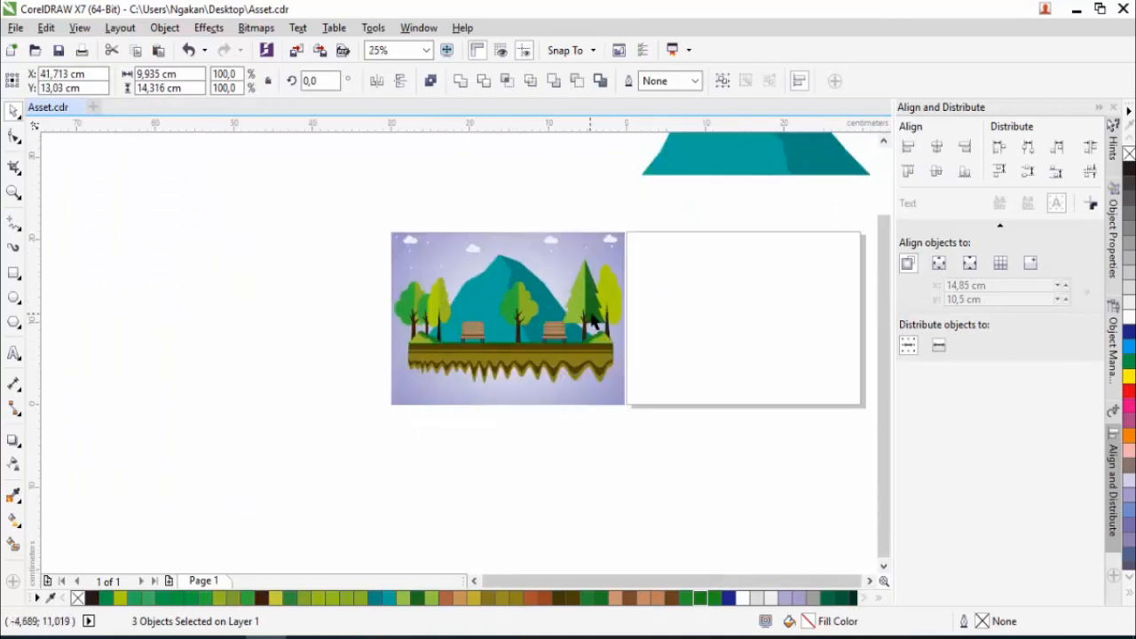
# - Draw a rectangle about 11.1 by 11.9 cm in the page's upper left area and convert it to curves
pyautogui.click(13, 272)
pyautogui.moveTo(660, 240); pyautogui.dragTo(755, 343)
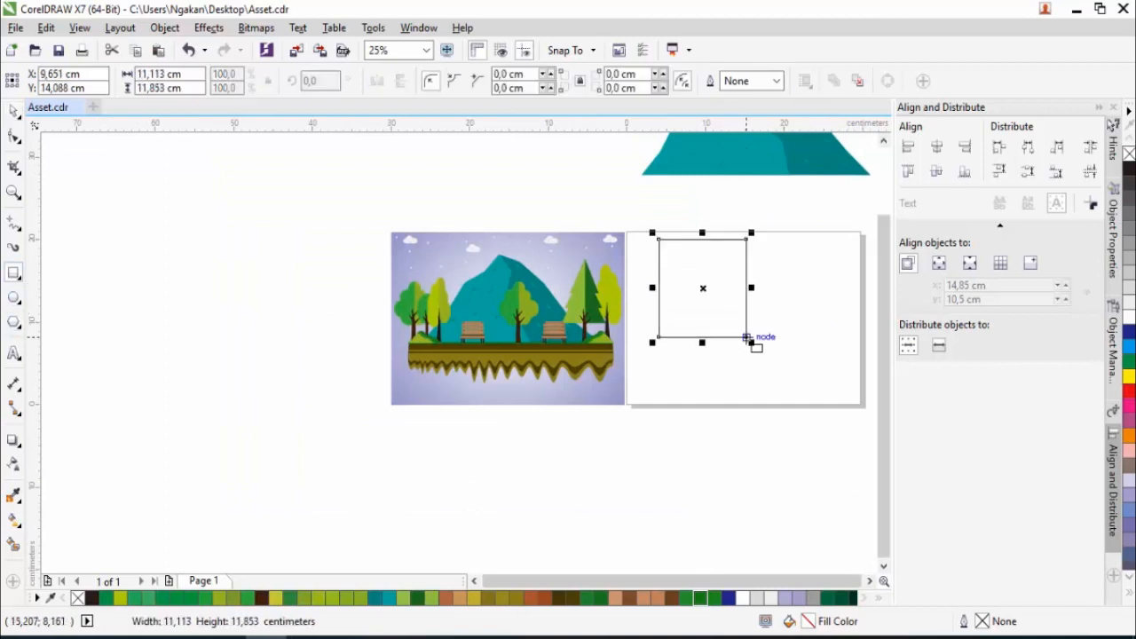
pyautogui.click(14, 137)
pyautogui.scroll(1, 678, 254)
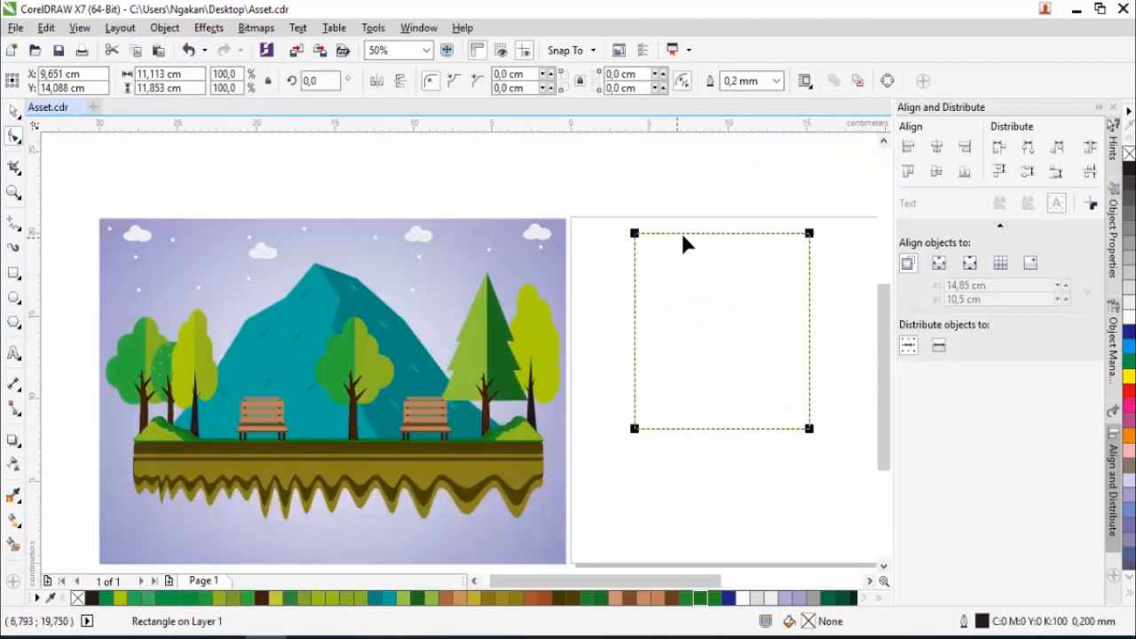
pyautogui.rightClick(689, 235)
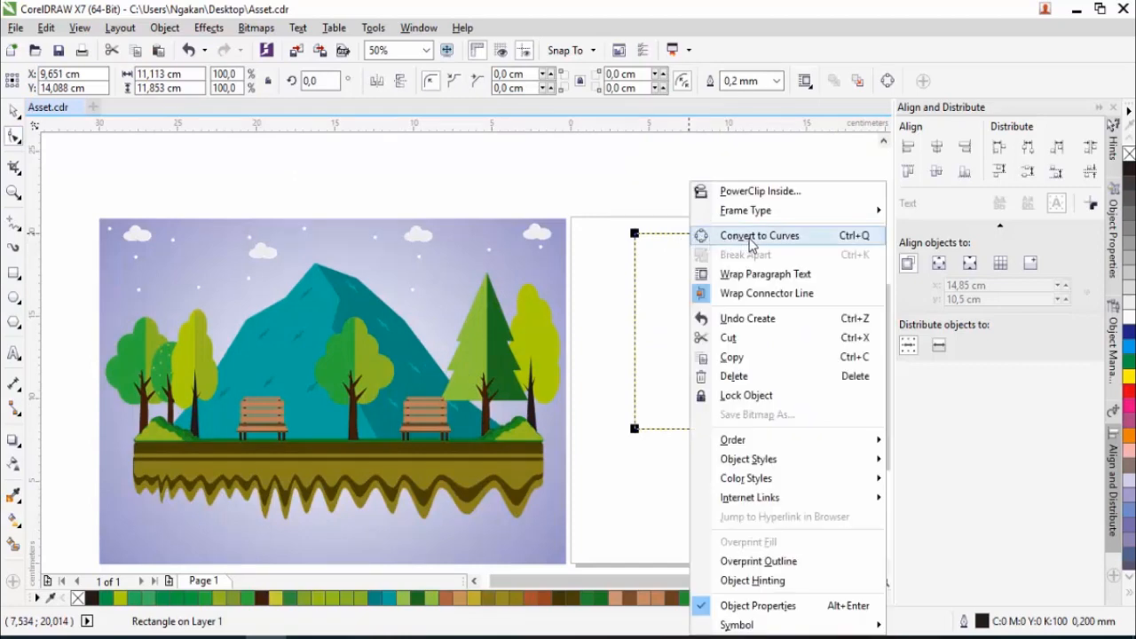
pyautogui.click(753, 238)
# - Add a node near the middle of the rectangle's top edge and delete both top corner nodes to form a triangle
pyautogui.doubleClick(718, 234)
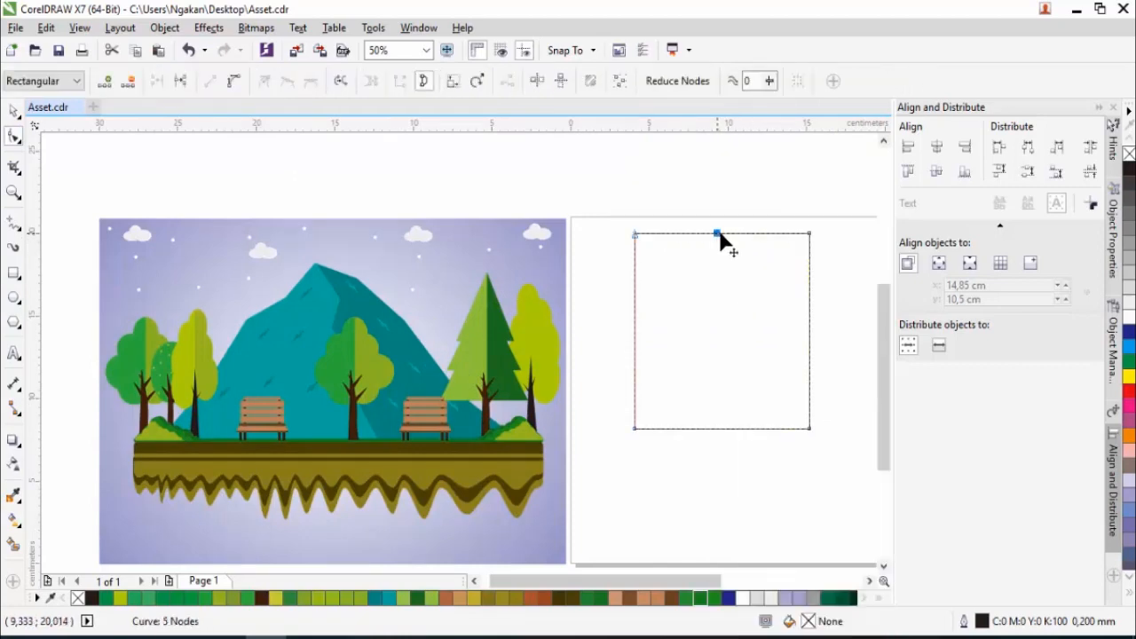
pyautogui.doubleClick(809, 236)
pyautogui.doubleClick(635, 235)
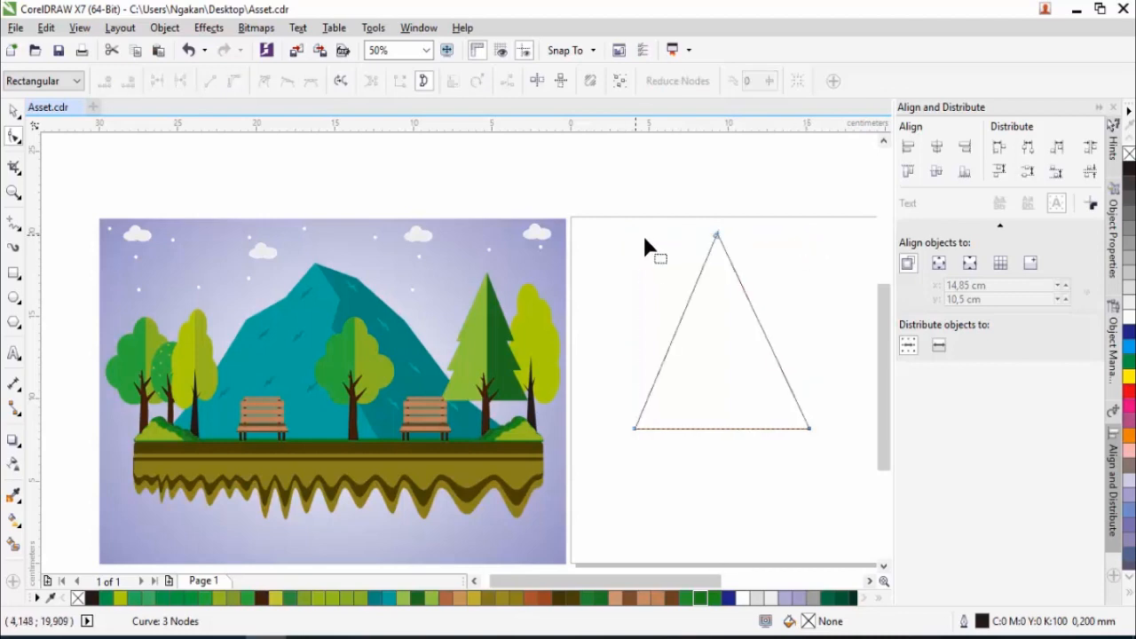
# - Flatten the triangle and stack two copies overlapping below it, widening the tiers downward like a pine crown
pyautogui.click(14, 110)
pyautogui.moveTo(721, 433); pyautogui.dragTo(722, 318)
pyautogui.moveTo(811, 276); pyautogui.dragTo(803, 304)
pyautogui.moveTo(718, 314); pyautogui.dragTo(724, 336)
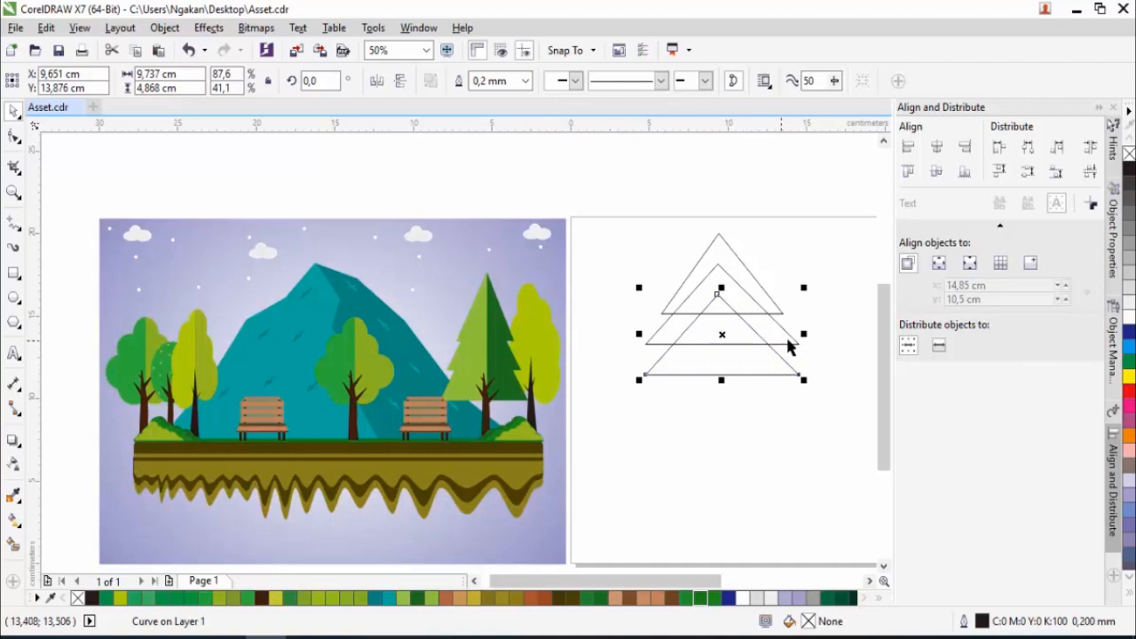
pyautogui.moveTo(803, 334); pyautogui.dragTo(821, 335)
# - Weld the three triangles into one crown and resize it to about 6.97 by 9.16 cm
pyautogui.moveTo(593, 202); pyautogui.dragTo(847, 429)
pyautogui.click(464, 83)
pyautogui.moveTo(823, 304); pyautogui.dragTo(778, 305)
pyautogui.moveTo(723, 379); pyautogui.dragTo(723, 388)
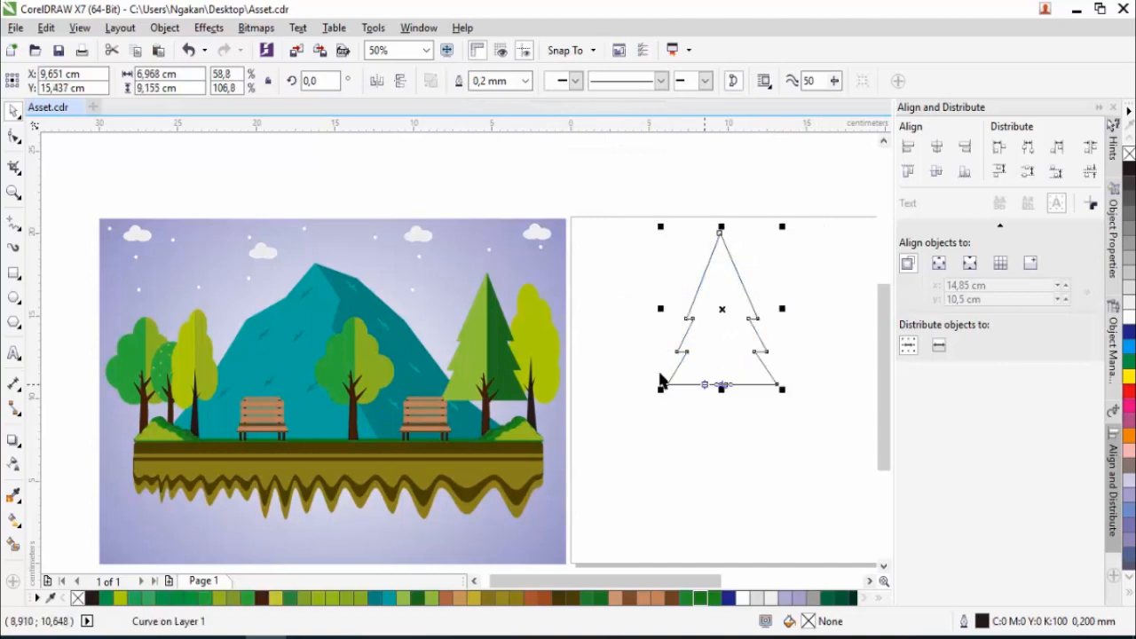
# - Copy the round tree's trunk under the pine crown and scale it to about 2.63 by 7.2 cm
pyautogui.scroll(-4, 604, 361)
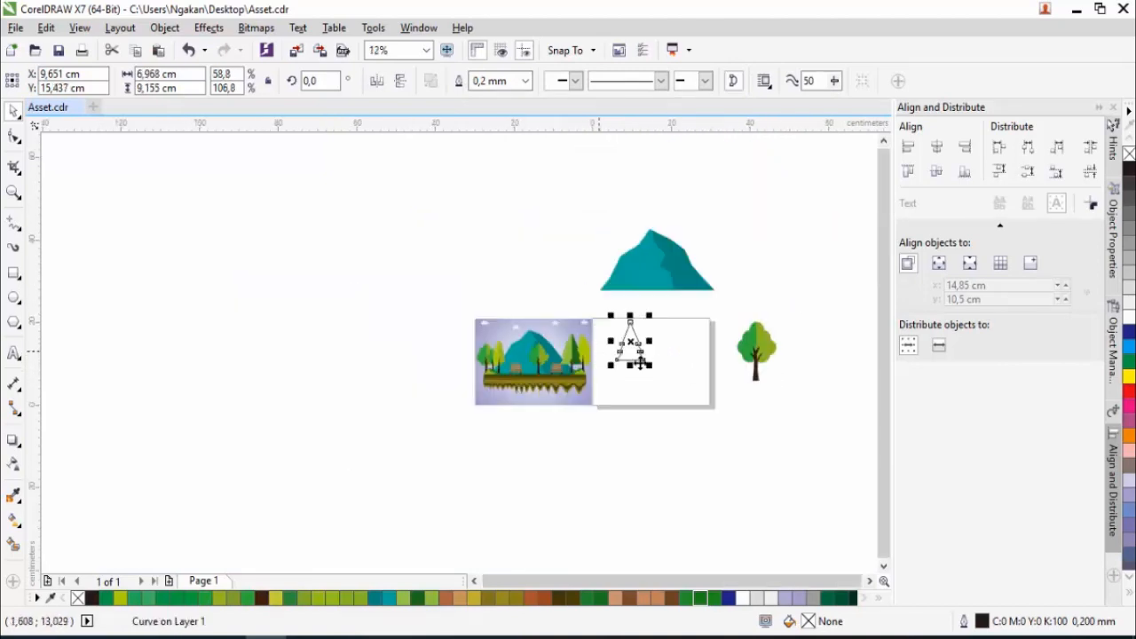
pyautogui.click(755, 372)
pyautogui.scroll(3, 755, 371)
pyautogui.moveTo(755, 371); pyautogui.dragTo(507, 361)
pyautogui.scroll(4, 507, 360)
pyautogui.moveTo(578, 202); pyautogui.dragTo(566, 224)
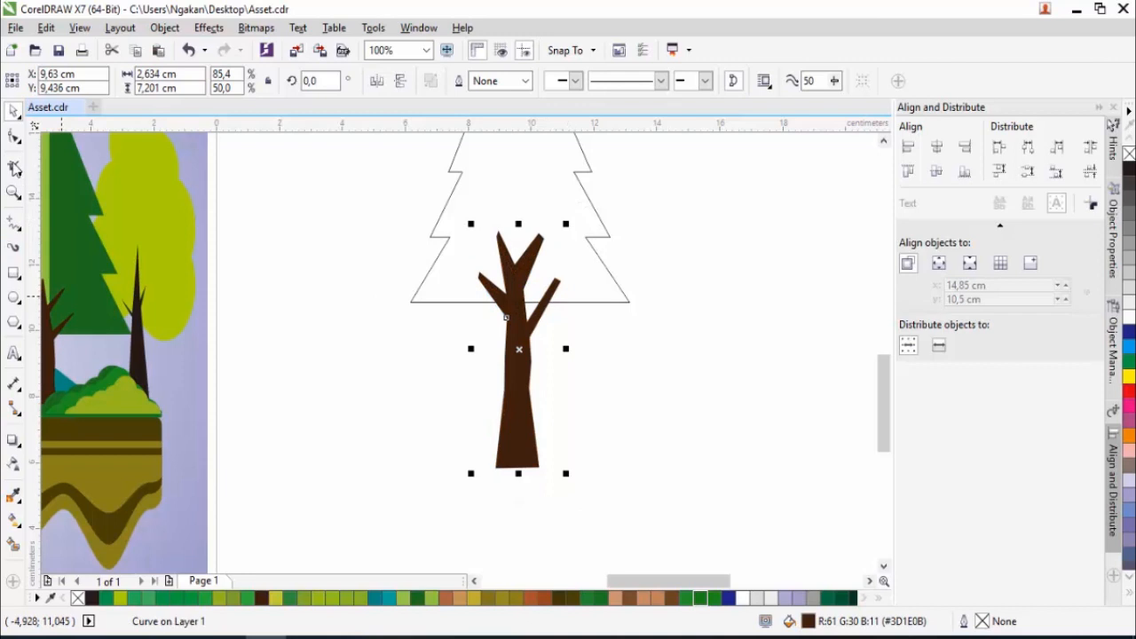
# - Reshape the copied trunk's nodes so the upper right branch is narrower and the lower right branch is shorter and closer in
pyautogui.click(13, 136)
pyautogui.scroll(2, 524, 248)
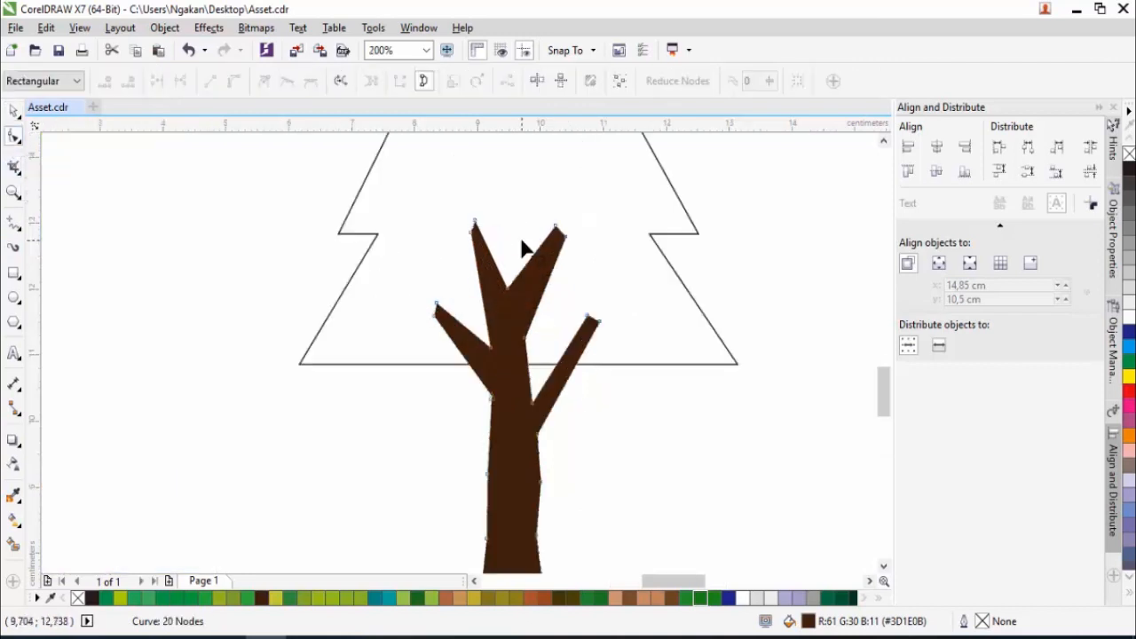
pyautogui.moveTo(557, 227); pyautogui.dragTo(533, 218)
pyautogui.doubleClick(566, 239)
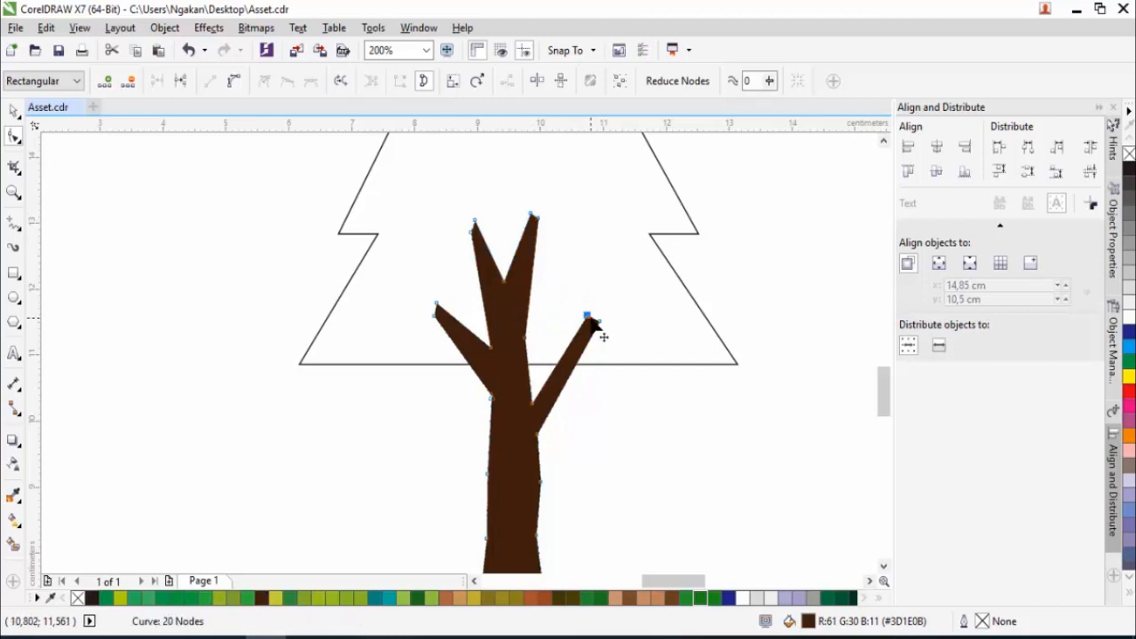
pyautogui.doubleClick(590, 321)
pyautogui.doubleClick(529, 308)
pyautogui.doubleClick(527, 324)
pyautogui.moveTo(527, 323); pyautogui.dragTo(528, 364)
pyautogui.doubleClick(552, 281)
pyautogui.moveTo(563, 269); pyautogui.dragTo(550, 316)
pyautogui.doubleClick(437, 304)
pyautogui.hotkey('ctrl', 'z')
pyautogui.doubleClick(437, 306)
pyautogui.hotkey('ctrl', 'z')
# - Edit the nodes of the trunk's lower left branch to make it shorter and closer to the trunk
pyautogui.doubleClick(469, 329)
pyautogui.doubleClick(437, 305)
pyautogui.moveTo(436, 320); pyautogui.dragTo(468, 316)
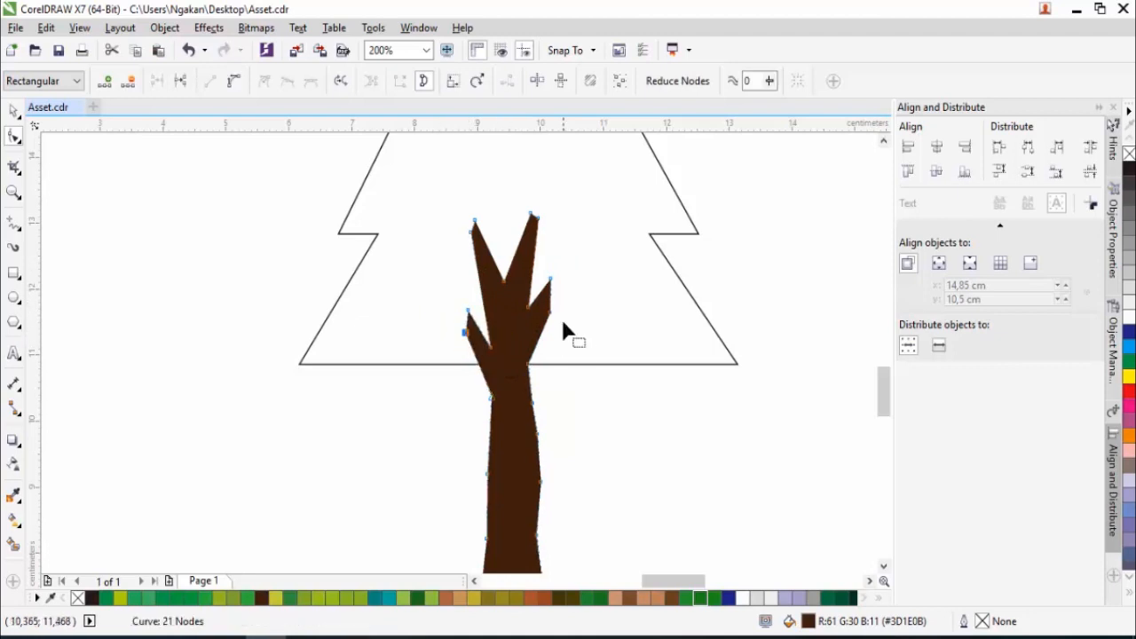
pyautogui.scroll(-1, 563, 337)
pyautogui.press('space')
pyautogui.scroll(-1, 527, 334)
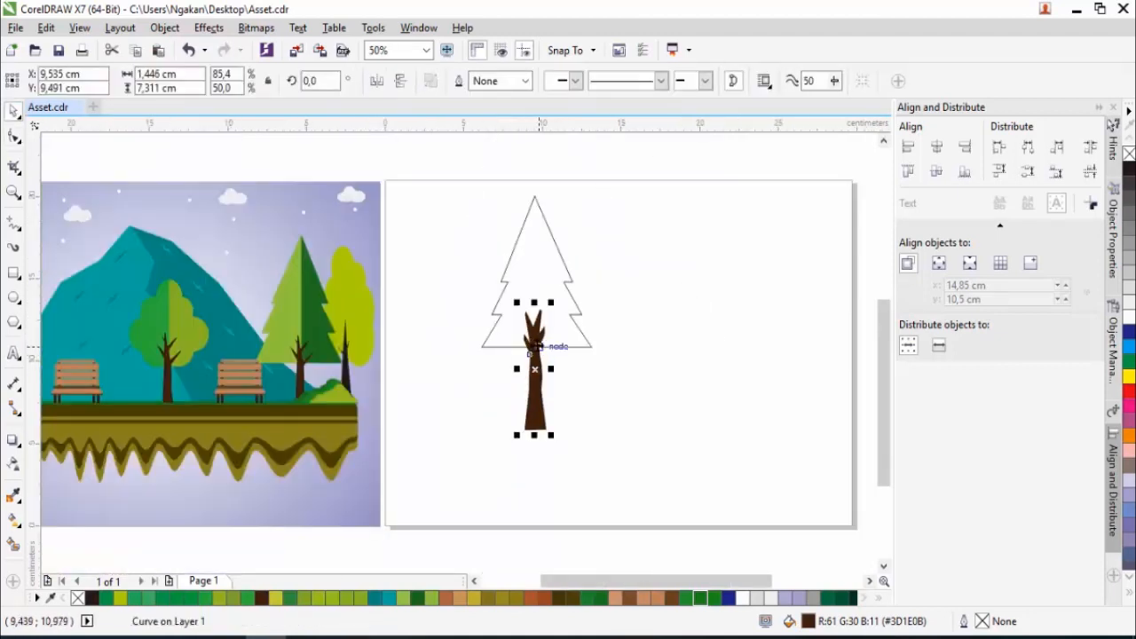
# - Fill the pine crown with the dark green sampled from the right side of the reference's pine tree
pyautogui.click(616, 353)
pyautogui.click(570, 312)
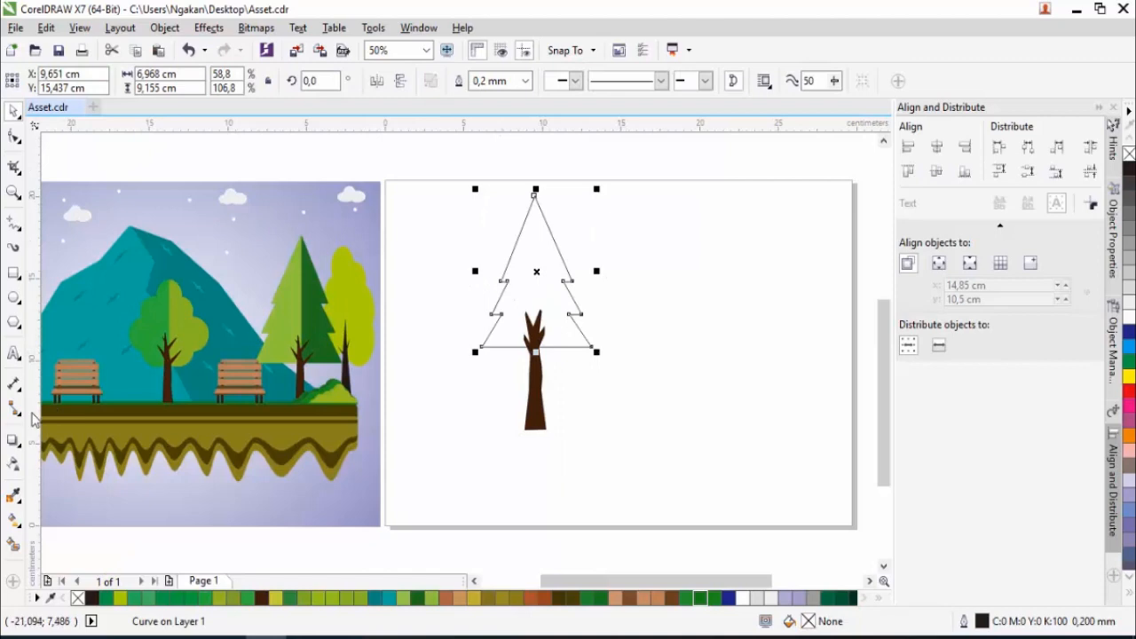
pyautogui.click(13, 496)
pyautogui.click(330, 348)
pyautogui.click(512, 271)
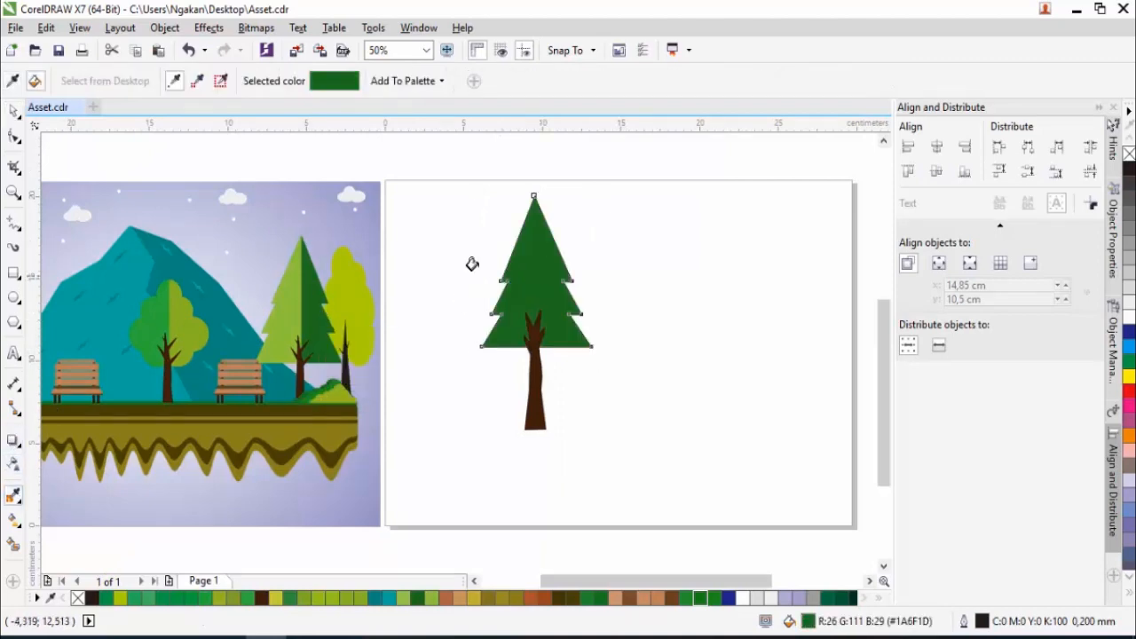
pyautogui.press('space')
# - Draw a rectangle over the crown's left half and narrow it to about 4.18 by 11.32 cm, ending at the crown's centre
pyautogui.click(13, 274)
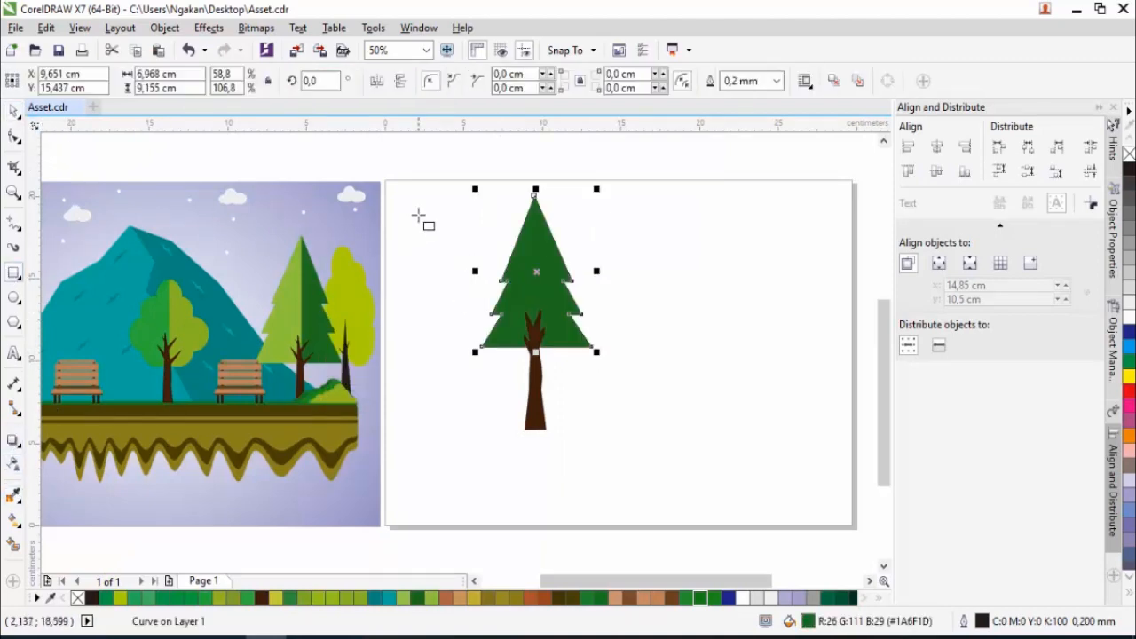
pyautogui.moveTo(470, 174); pyautogui.dragTo(542, 361)
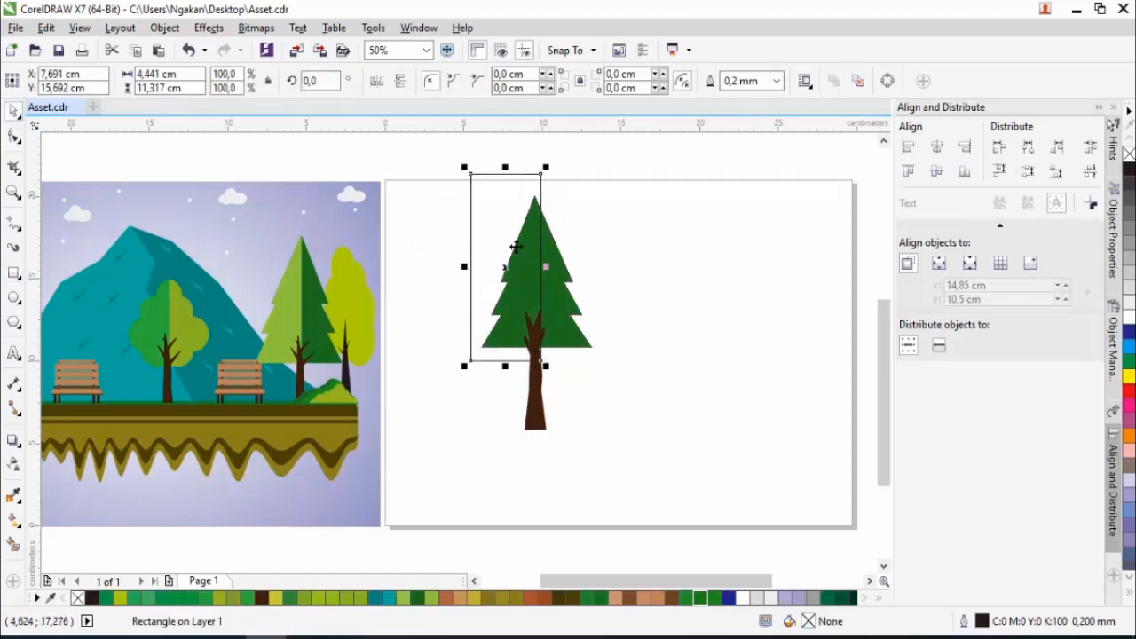
pyautogui.scroll(1, 519, 249)
pyautogui.moveTo(560, 288); pyautogui.dragTo(552, 295)
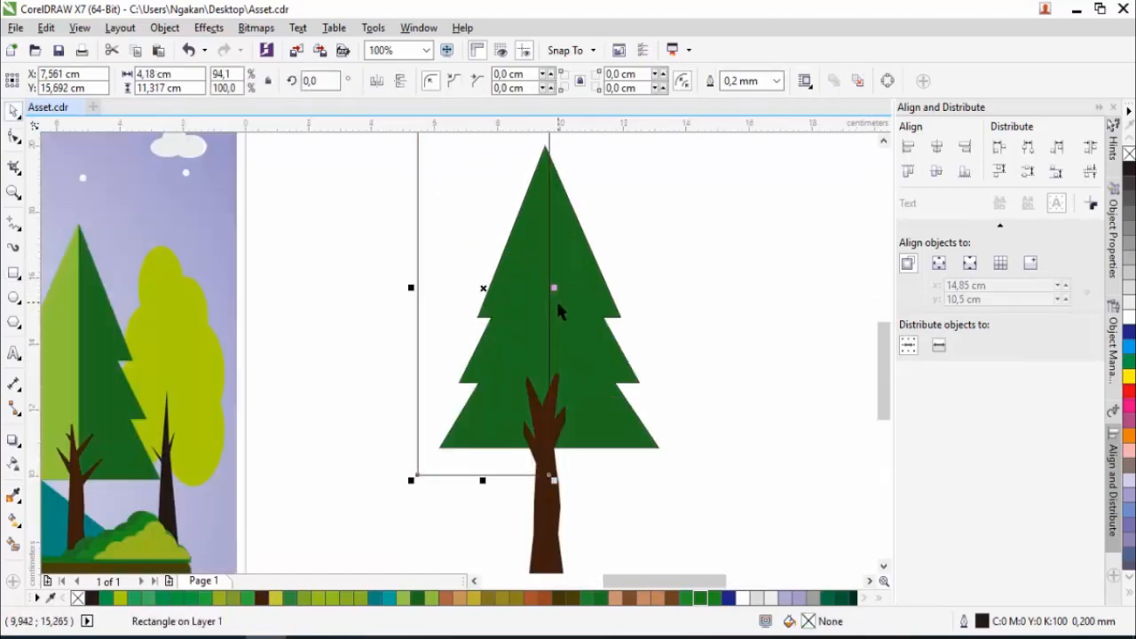
# - Shift the pine crown's tip node so that it lines up with the rectangle's right edge
pyautogui.scroll(-1, 559, 305)
pyautogui.scroll(1, 571, 256)
pyautogui.click(552, 277)
pyautogui.click(13, 136)
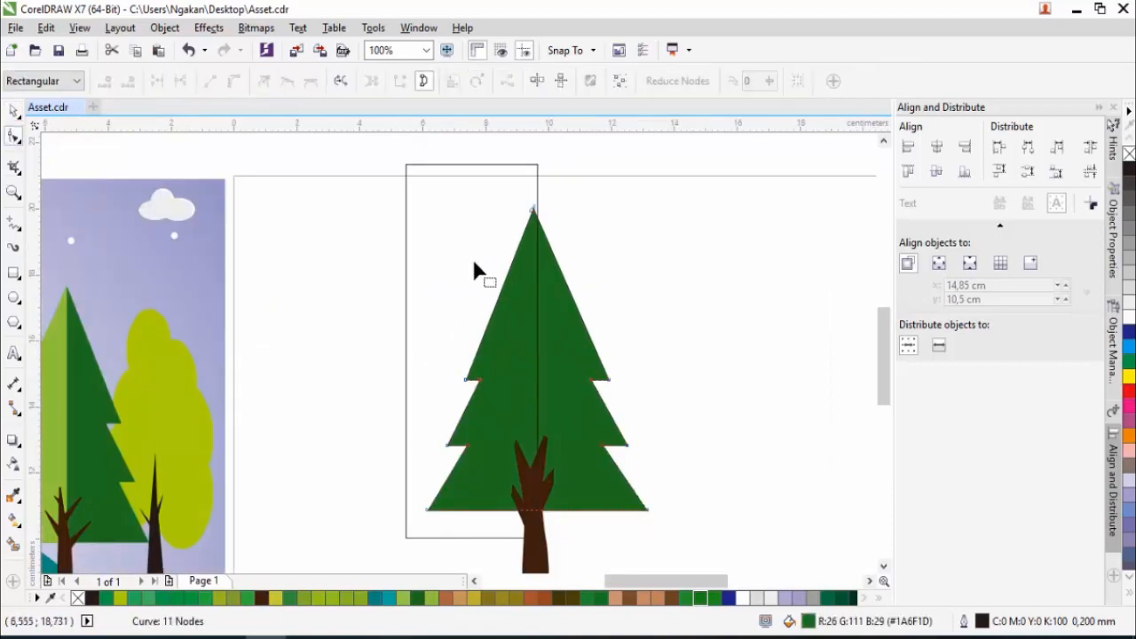
pyautogui.scroll(1, 532, 221)
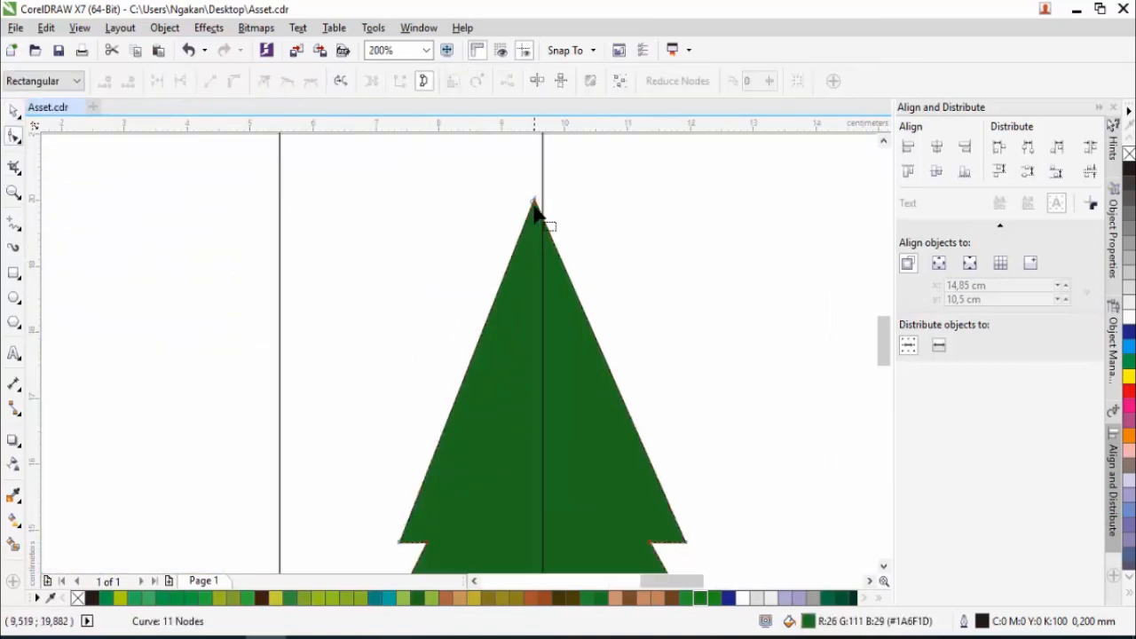
pyautogui.click(533, 213)
pyautogui.scroll(-2, 553, 221)
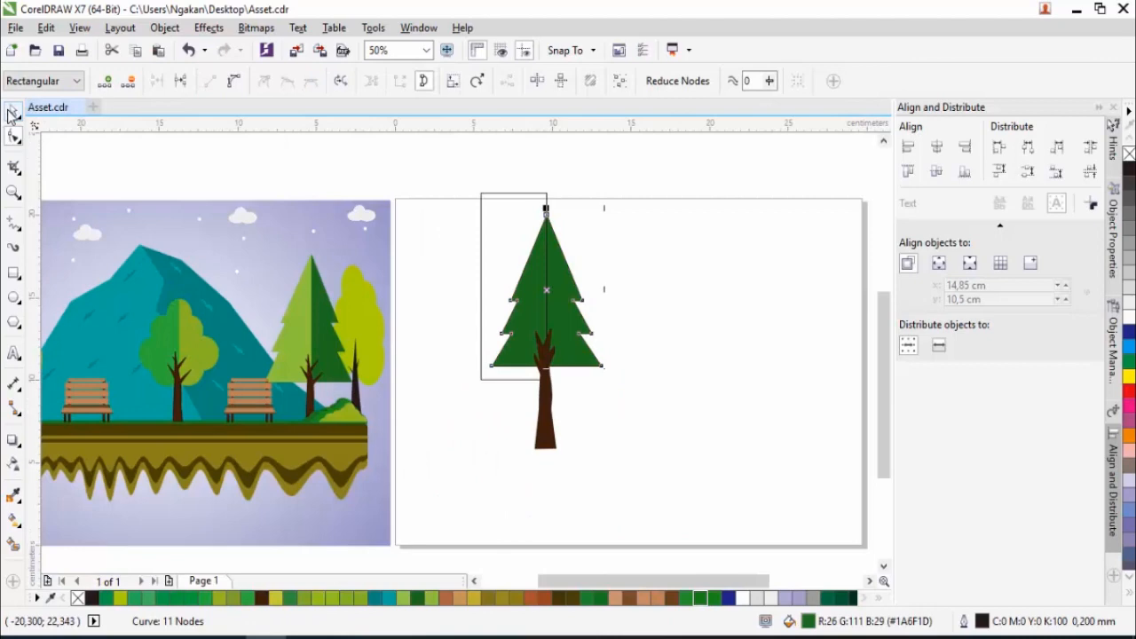
pyautogui.press('space')
# - Intersect the pine crown with the rectangle and delete the rectangle
pyautogui.moveTo(448, 172); pyautogui.dragTo(643, 401)
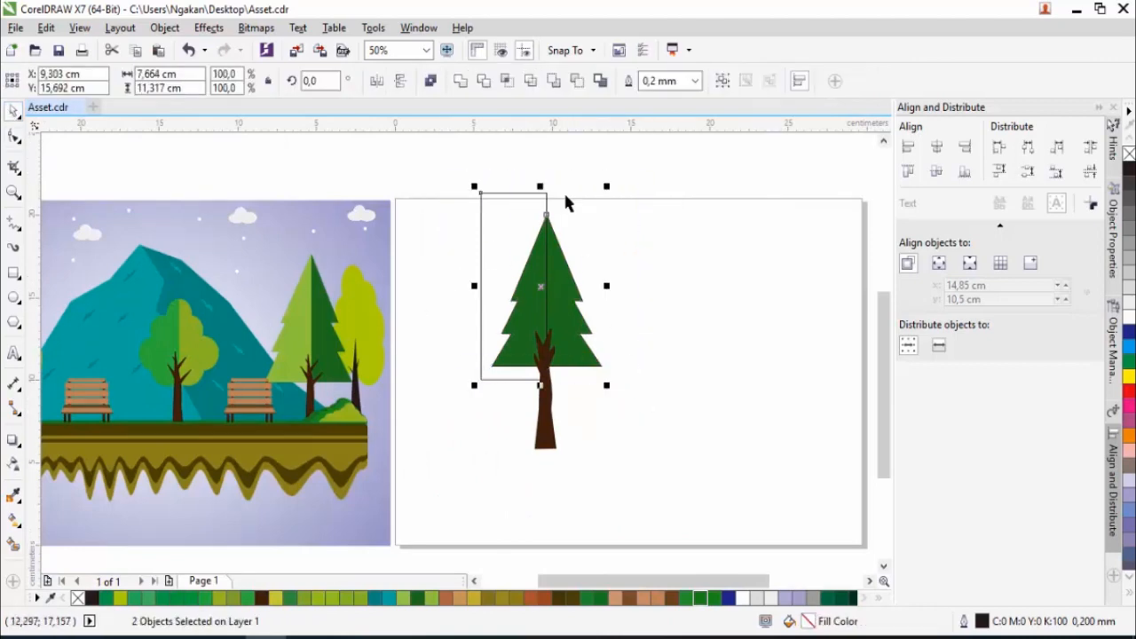
pyautogui.click(505, 83)
pyautogui.click(499, 244)
pyautogui.press('Delete')
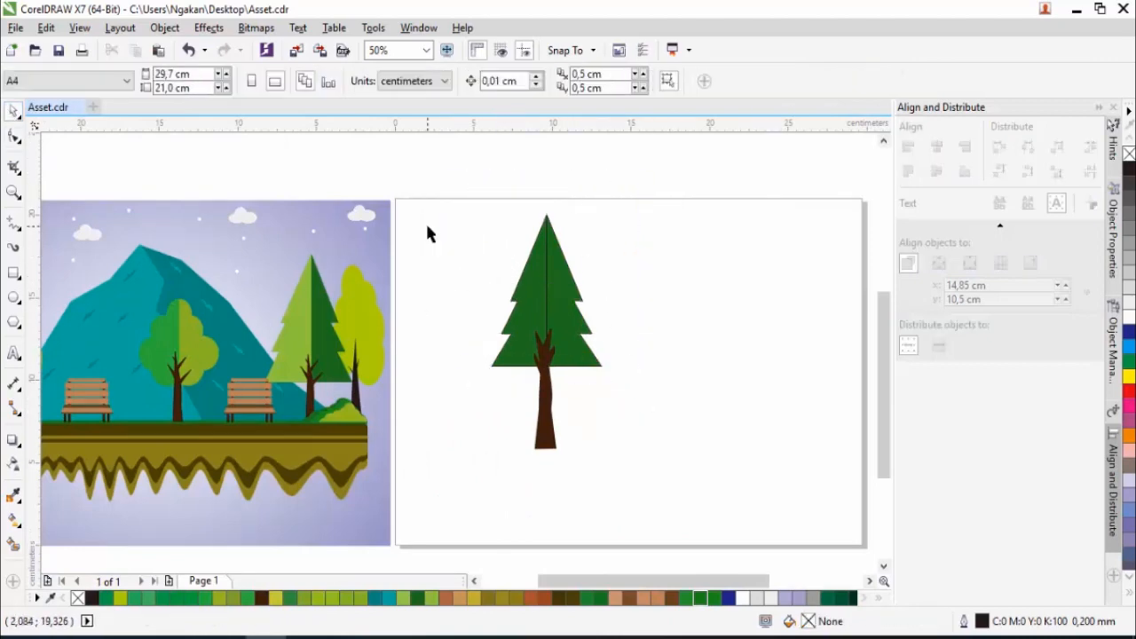
# - Fill the crown's left half with the light green sampled from the reference's pine, and remove the outlines from all three tree pieces
pyautogui.click(522, 325)
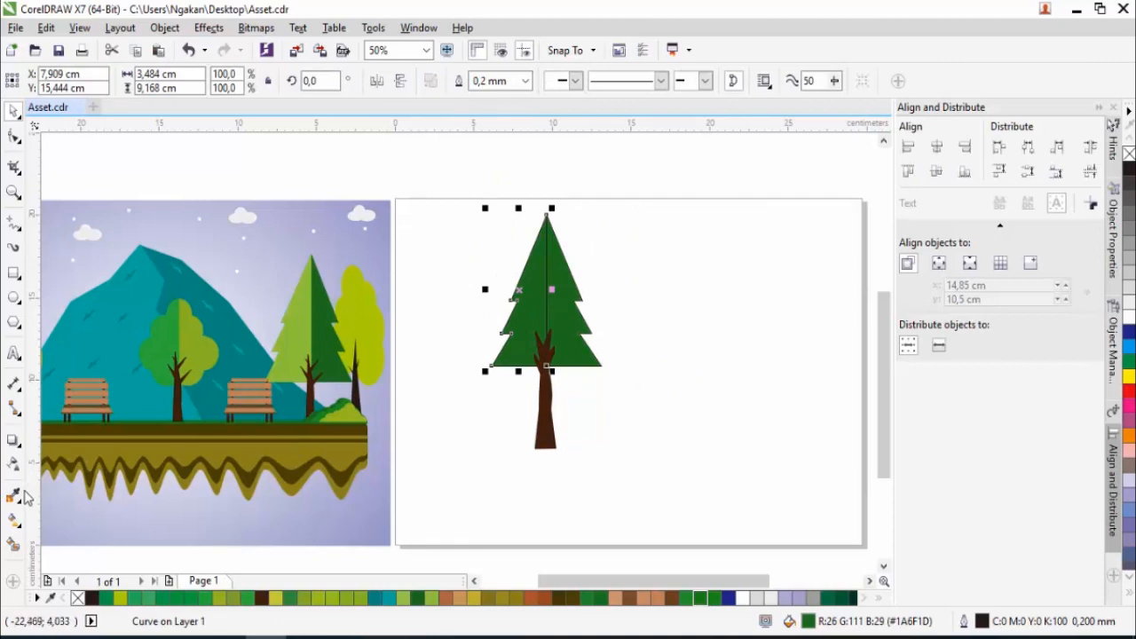
pyautogui.click(14, 496)
pyautogui.click(299, 346)
pyautogui.click(510, 318)
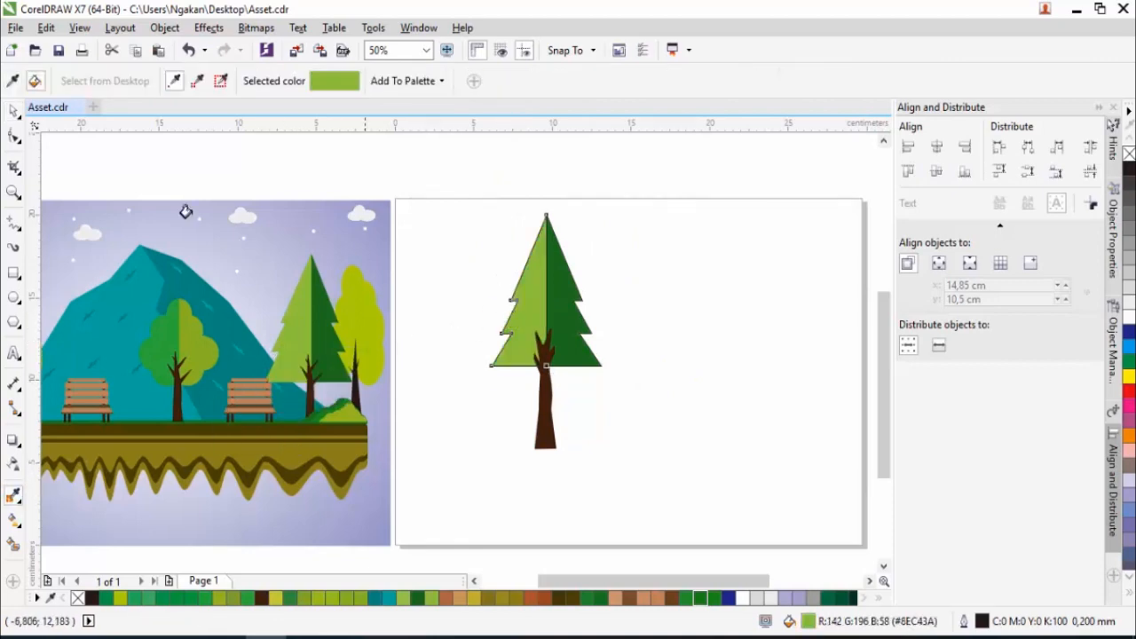
pyautogui.press('space')
pyautogui.moveTo(462, 183); pyautogui.dragTo(651, 476)
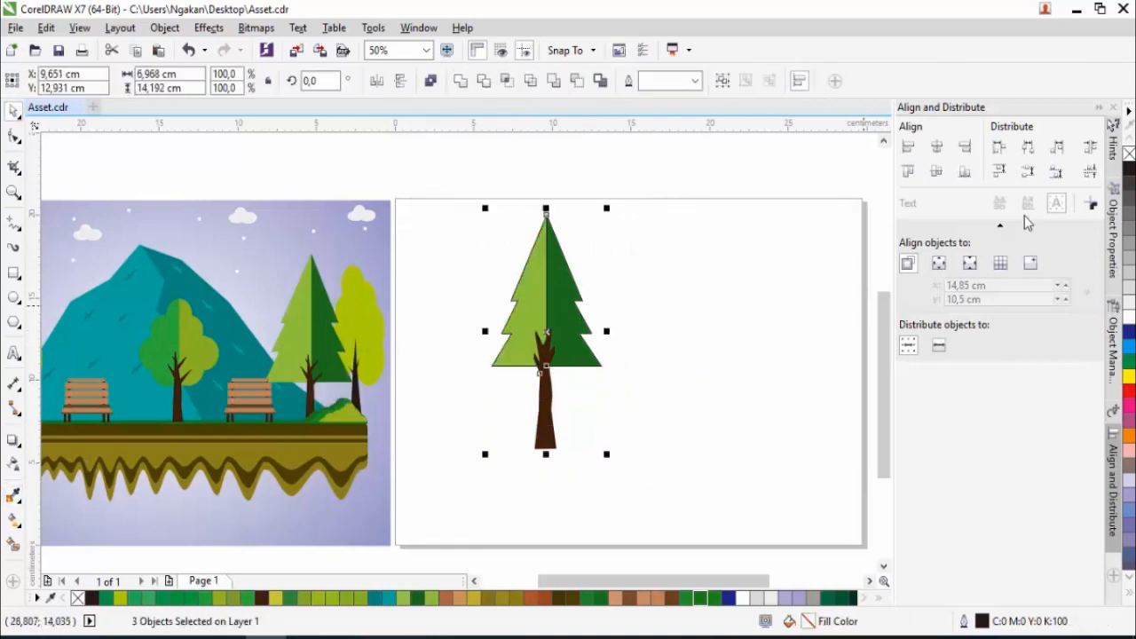
pyautogui.rightClick(1129, 156)
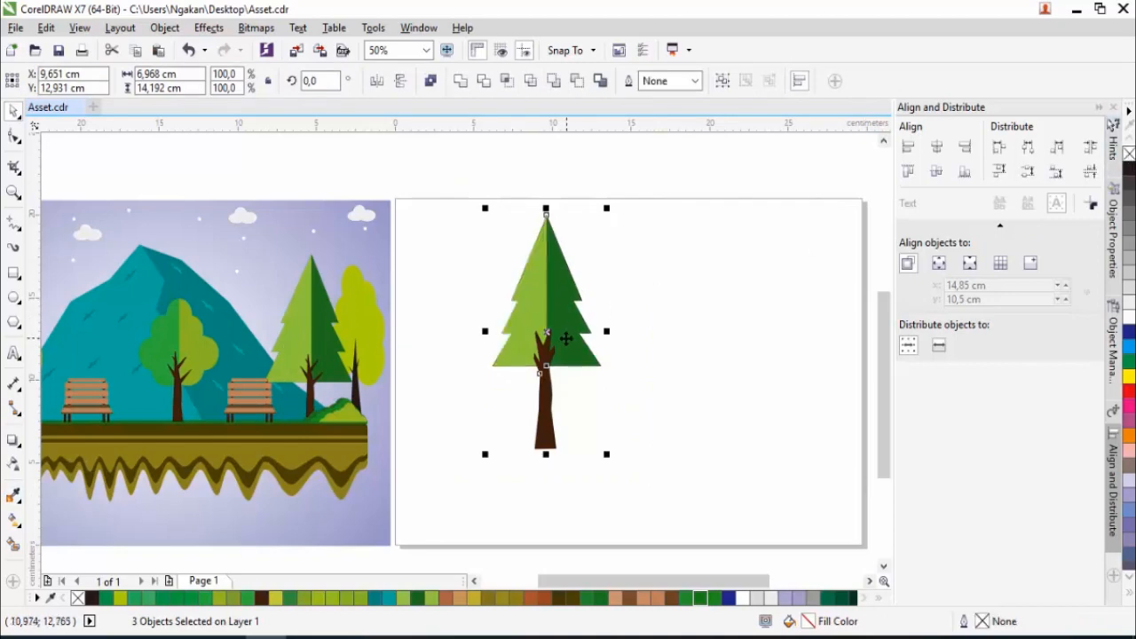
# - Move the whole pine tree to the page's right edge beside the round tree and group its three pieces
pyautogui.scroll(-1, 528, 332)
pyautogui.moveTo(479, 245); pyautogui.dragTo(596, 434)
pyautogui.moveTo(532, 366); pyautogui.dragTo(708, 370)
pyautogui.rightClick(707, 370)
pyautogui.click(763, 335)
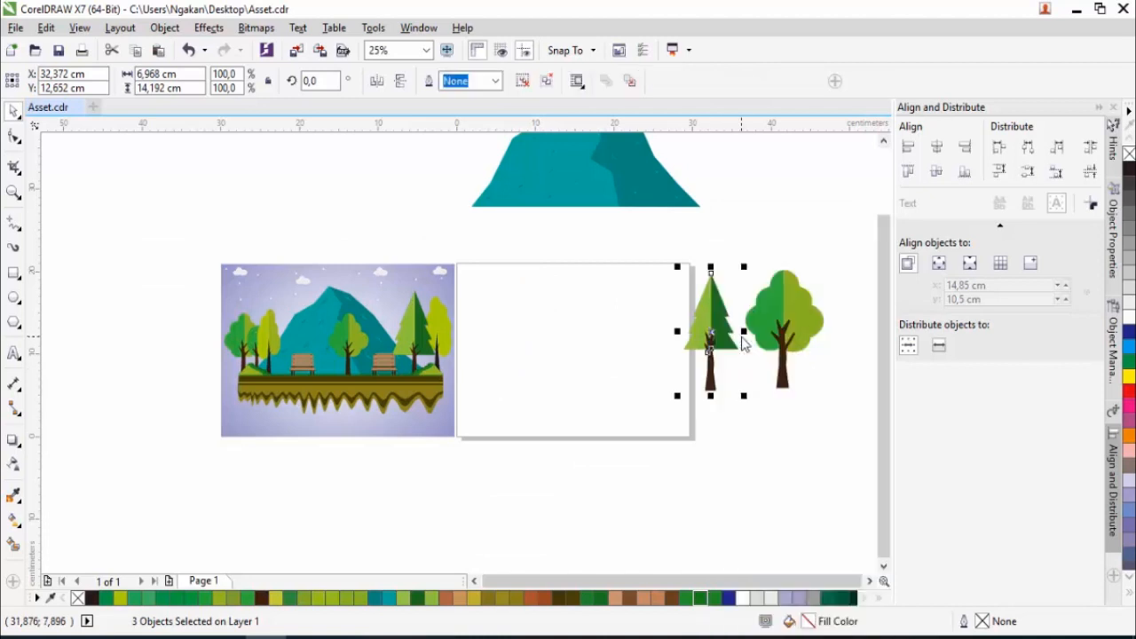
# - Place a copy of the round tree's trunk in the empty space below the trees, and group the round tree's three pieces
pyautogui.moveTo(779, 384); pyautogui.dragTo(733, 486)
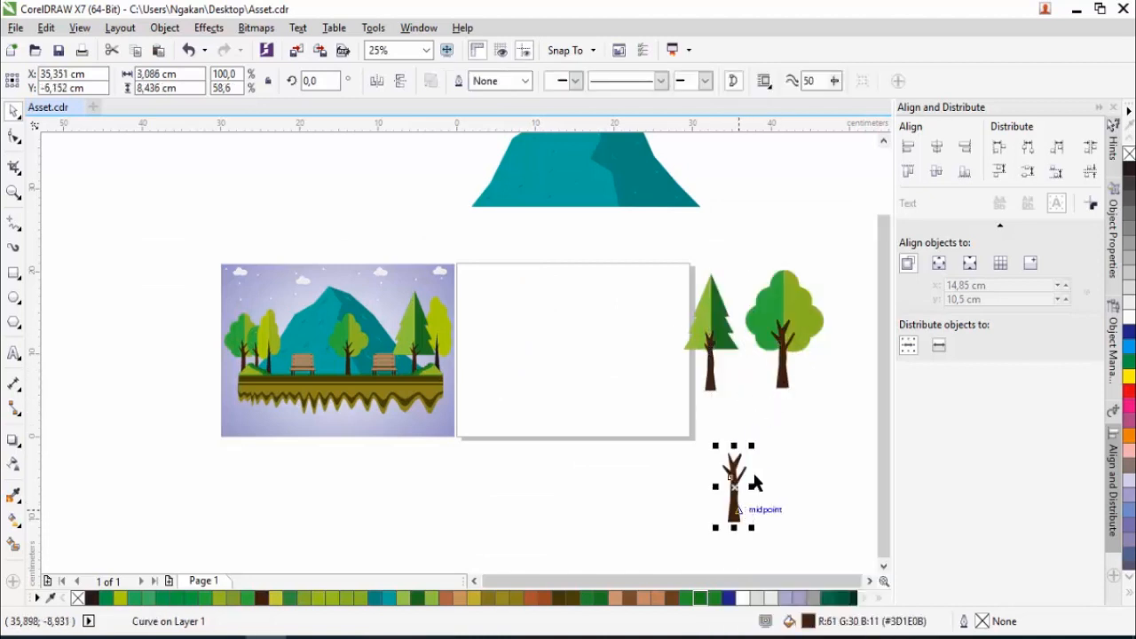
pyautogui.moveTo(736, 270); pyautogui.dragTo(836, 406)
pyautogui.rightClick(785, 357)
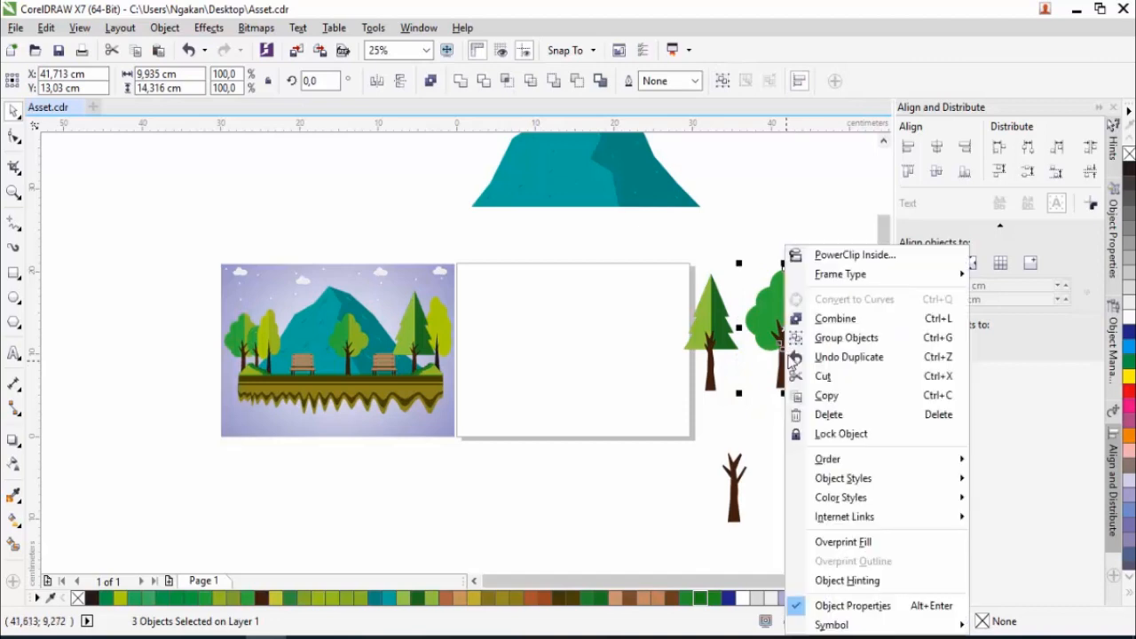
pyautogui.click(824, 338)
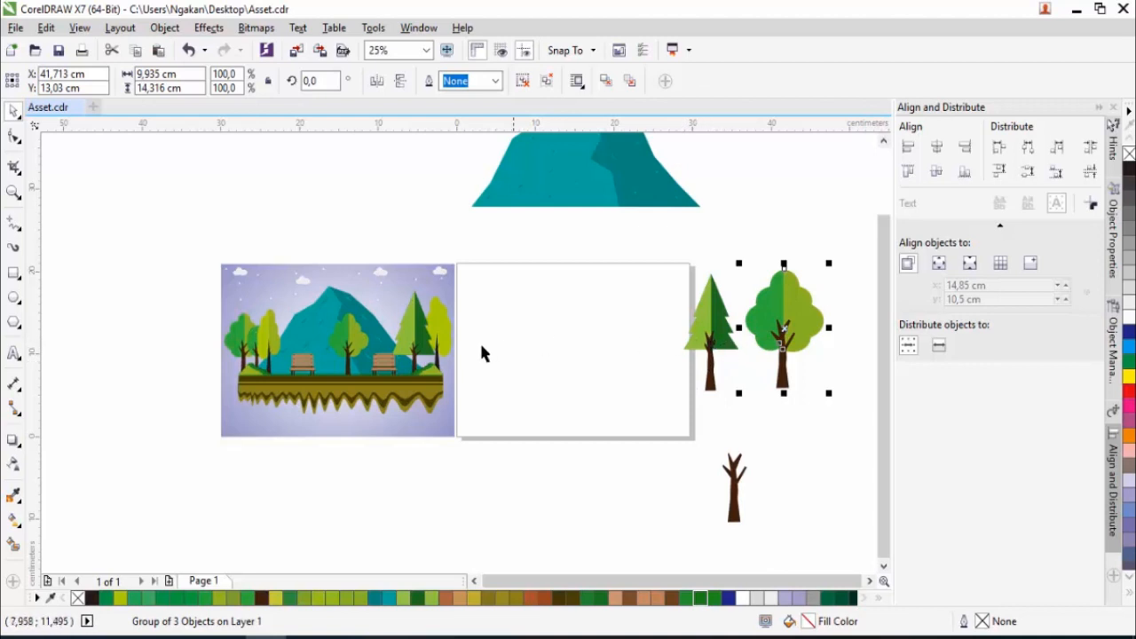
# - Build a tall crown on the page from seven overlapping ellipses that grow wider downward, and move the lowest one to the left
pyautogui.click(13, 296)
pyautogui.moveTo(524, 247); pyautogui.dragTo(564, 312)
pyautogui.moveTo(513, 274)
pyautogui.mouseDown()
pyautogui.moveTo(559, 335)
pyautogui.moveTo(571, 327)
pyautogui.moveTo(538, 343)
pyautogui.moveTo(550, 350)
pyautogui.mouseUp()
pyautogui.hotkey('ctrl', 'z')
pyautogui.moveTo(503, 304); pyautogui.dragTo(547, 353)
pyautogui.moveTo(539, 305); pyautogui.dragTo(584, 363)
pyautogui.moveTo(528, 327); pyautogui.dragTo(571, 379)
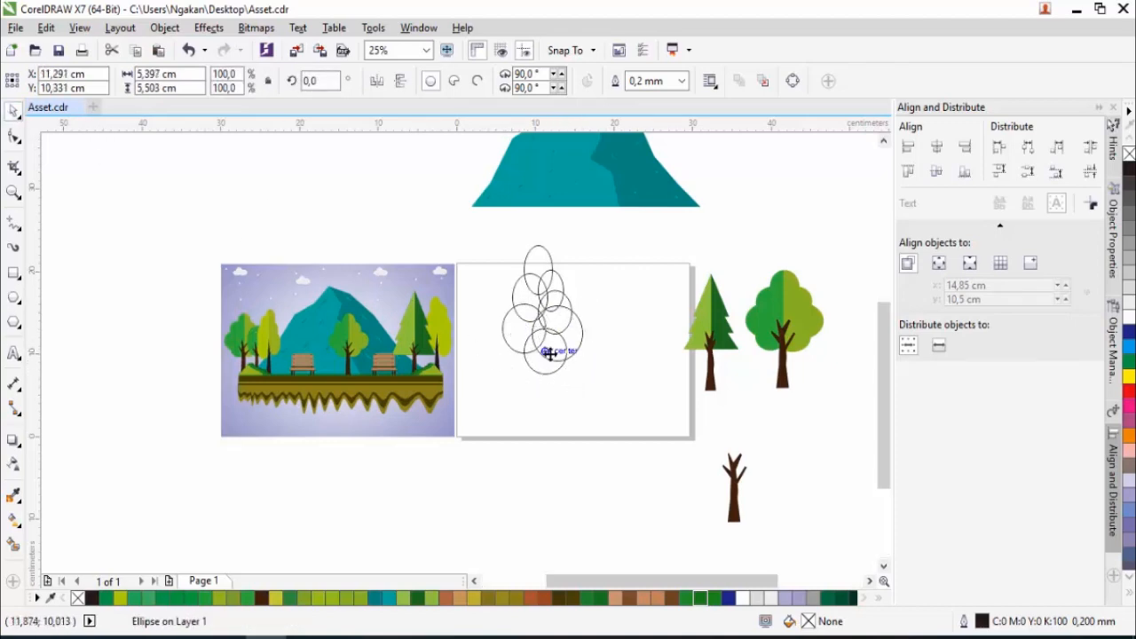
pyautogui.scroll(2, 549, 352)
pyautogui.moveTo(533, 343); pyautogui.dragTo(465, 326)
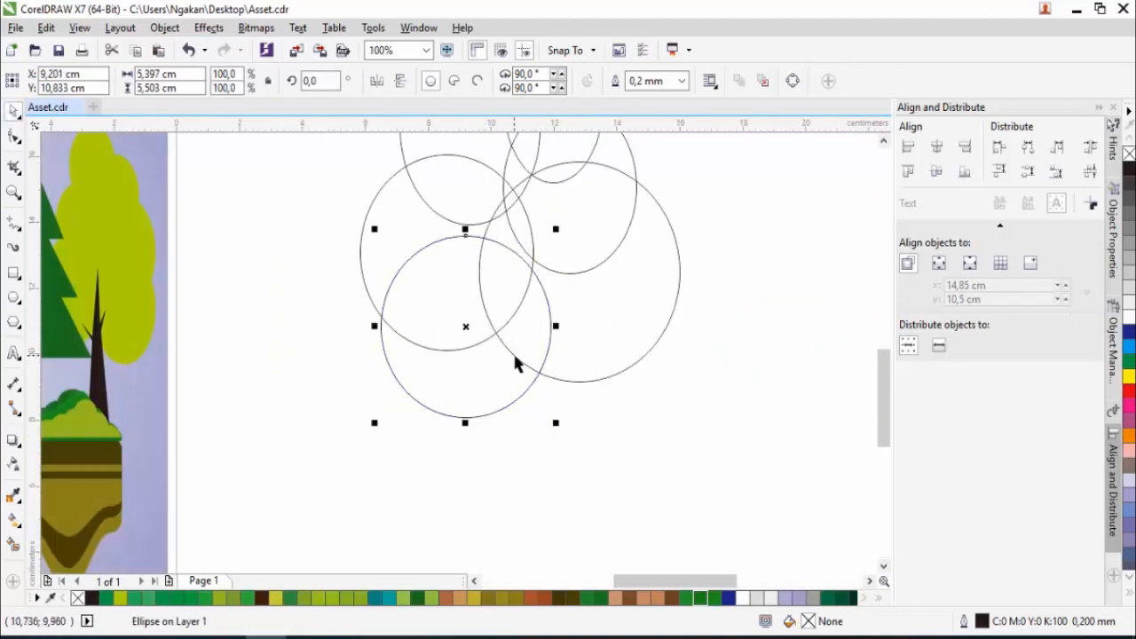
# - Select all seven ellipses and weld them into a single crown outline
pyautogui.scroll(-2, 515, 362)
pyautogui.moveTo(465, 234); pyautogui.dragTo(580, 404)
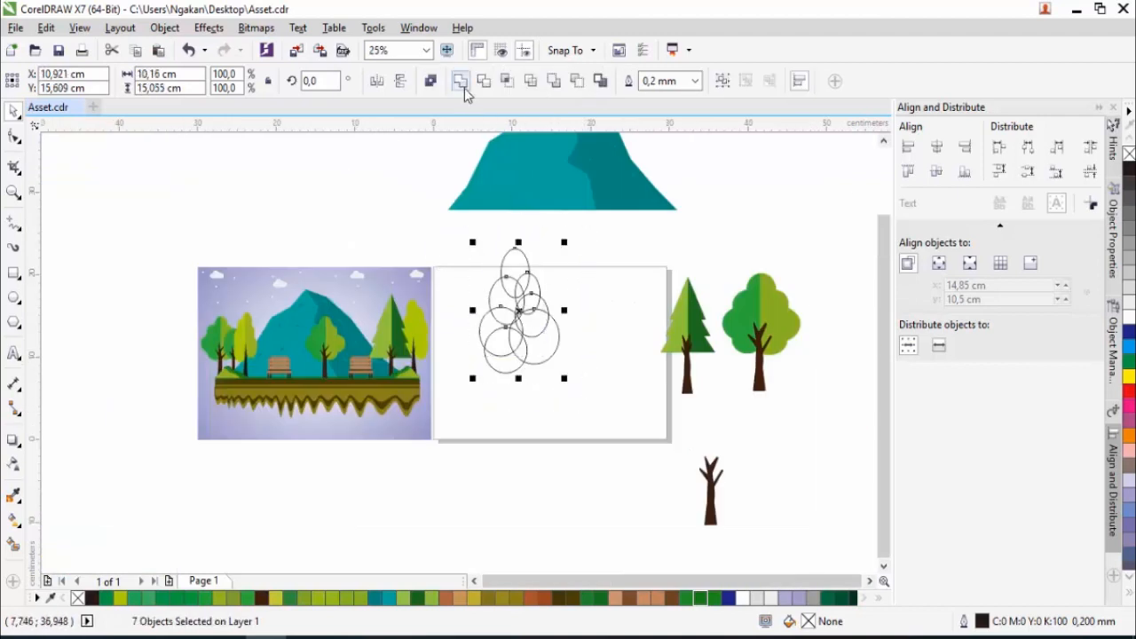
pyautogui.click(460, 81)
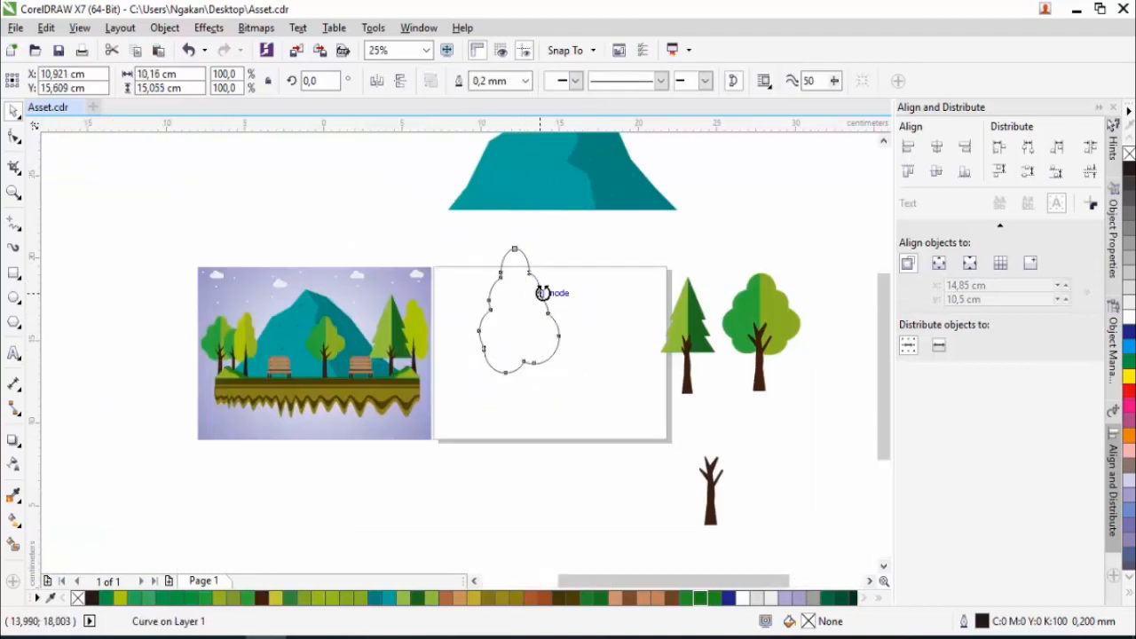
# - Rotate the welded crown outline slightly, to an angle of about 355.7 degrees
pyautogui.click(541, 297)
pyautogui.scroll(1, 541, 293)
pyautogui.moveTo(581, 202)
pyautogui.mouseDown()
pyautogui.moveTo(588, 236)
pyautogui.moveTo(561, 196)
pyautogui.mouseUp()
pyautogui.click(605, 286)
pyautogui.scroll(-1, 605, 286)
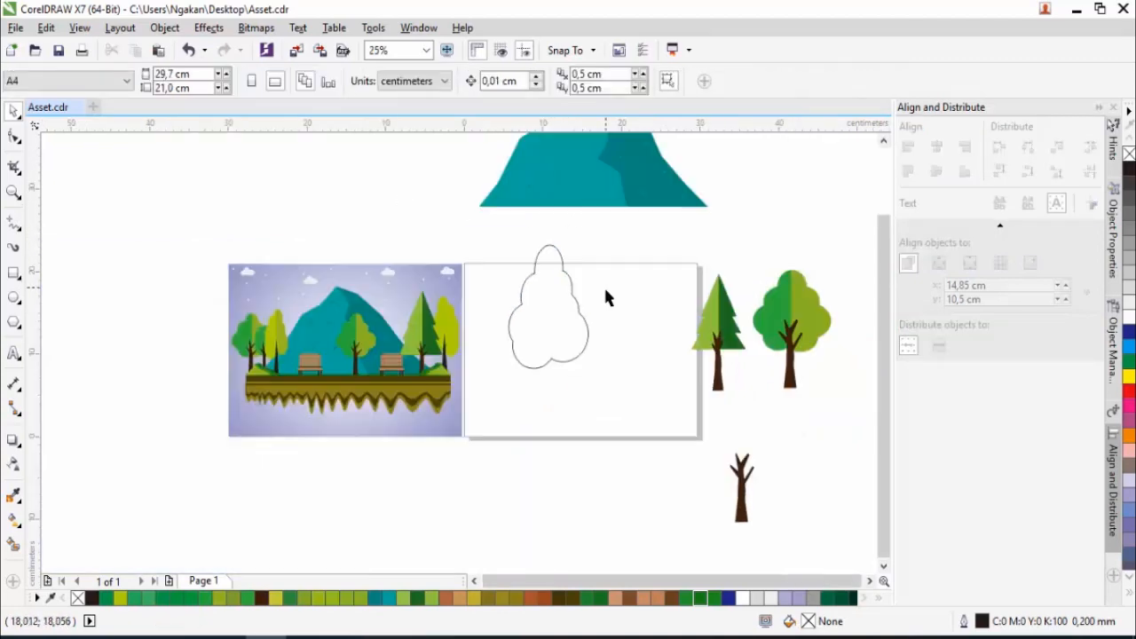
# - Place a copy of the spare trunk beneath the tall crown, with its branches overlapping the crown's lower edge
pyautogui.moveTo(743, 467); pyautogui.dragTo(561, 366)
pyautogui.scroll(2, 551, 368)
pyautogui.scroll(-1, 561, 366)
# - Fill the tall crown with the yellow-green sampled from the rightmost tree in the reference picture
pyautogui.click(569, 300)
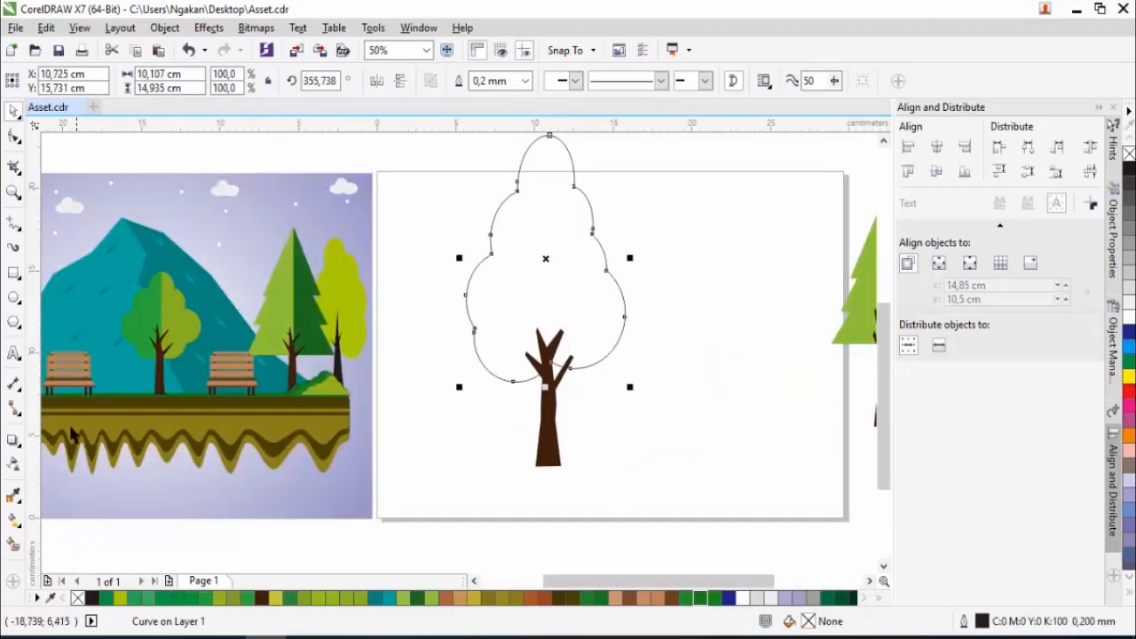
pyautogui.click(14, 498)
pyautogui.click(355, 293)
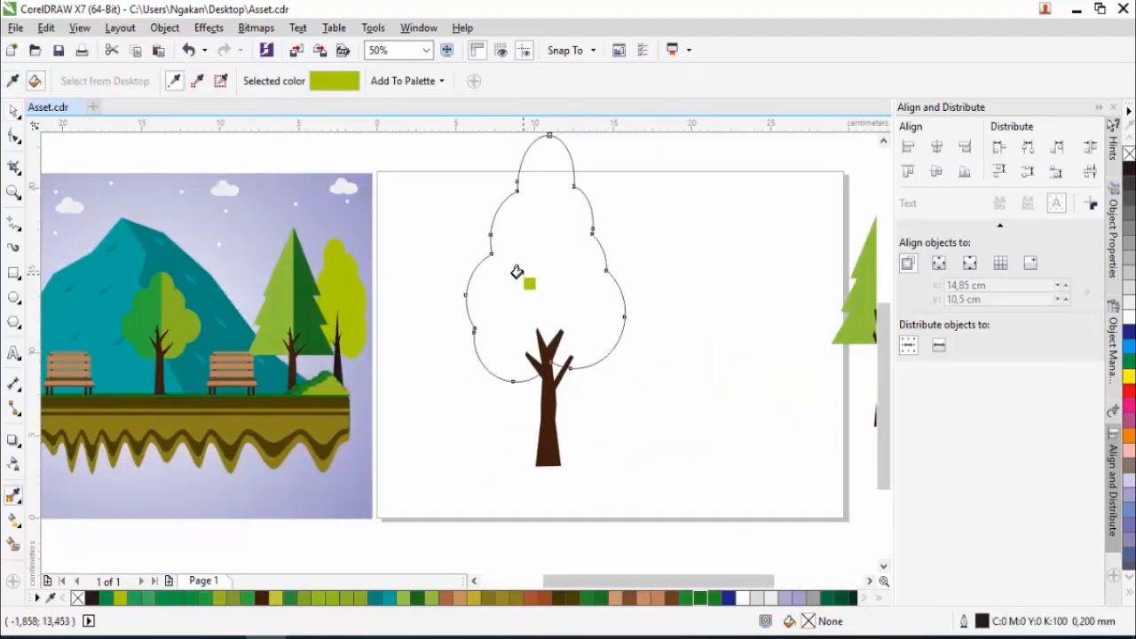
pyautogui.click(547, 248)
pyautogui.scroll(-1, 547, 249)
# - Draw a rectangle over the crown's left half, about 6.6 by 18.8 cm, reaching to the crown's vertical centre
pyautogui.click(18, 139)
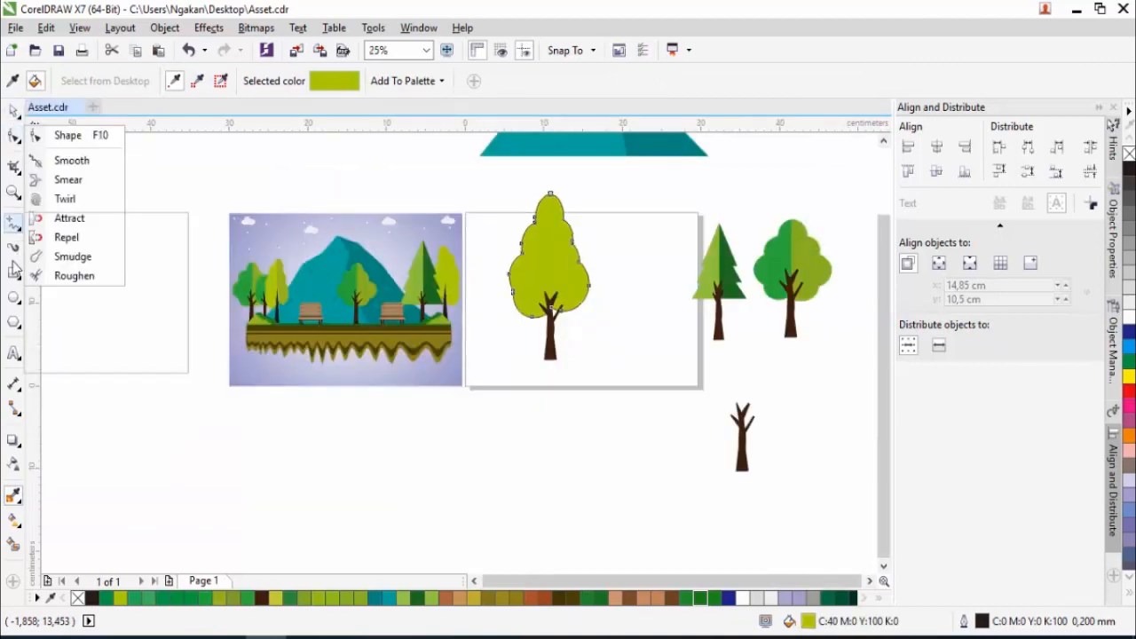
pyautogui.click(14, 274)
pyautogui.moveTo(498, 182); pyautogui.dragTo(547, 338)
pyautogui.click(13, 116)
pyautogui.scroll(2, 494, 222)
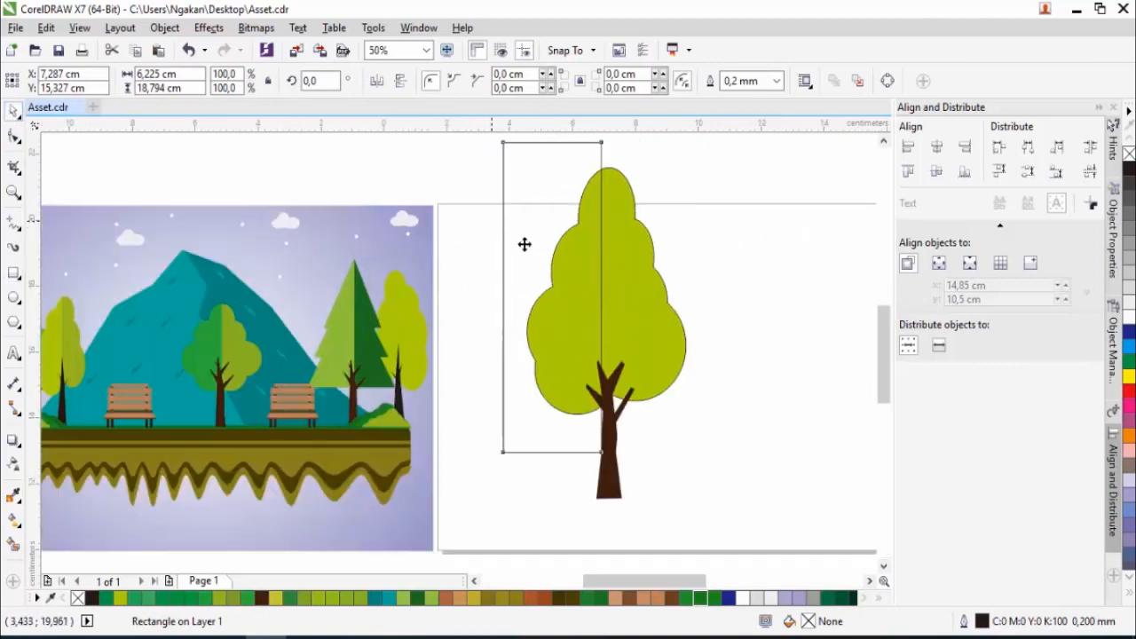
pyautogui.moveTo(712, 373); pyautogui.dragTo(724, 373)
pyautogui.scroll(-1, 693, 363)
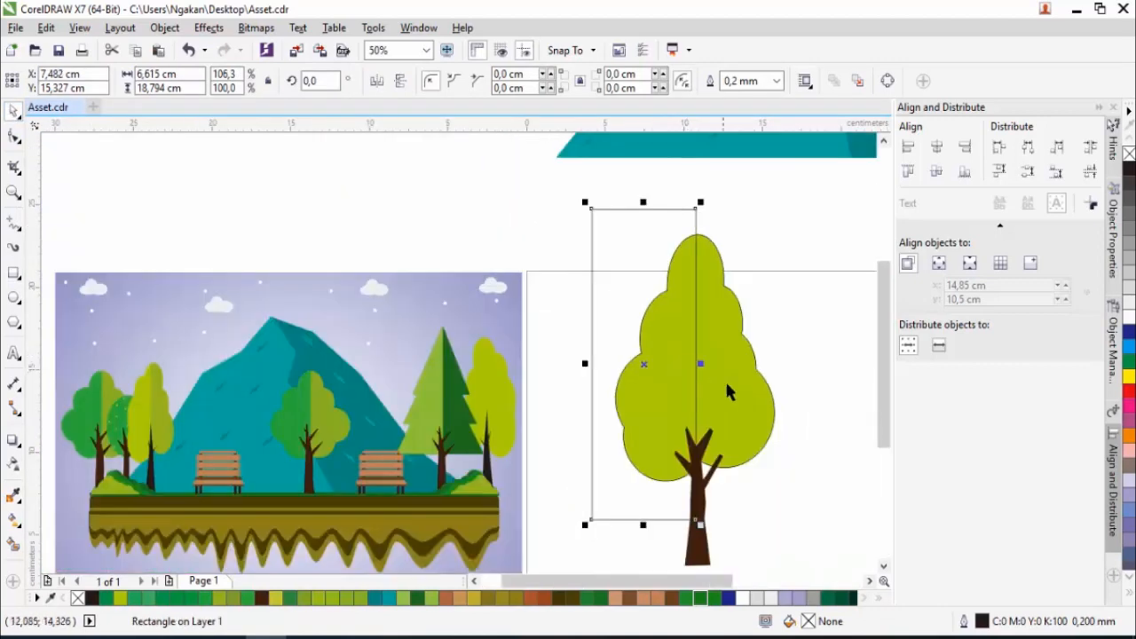
# - Intersect the rectangle with the crown to create a separate left half, and delete the rectangle
pyautogui.keyDown('shift'); pyautogui.click(726, 384); pyautogui.keyUp('shift')
pyautogui.click(506, 81)
pyautogui.click(592, 232)
pyautogui.press('Delete')
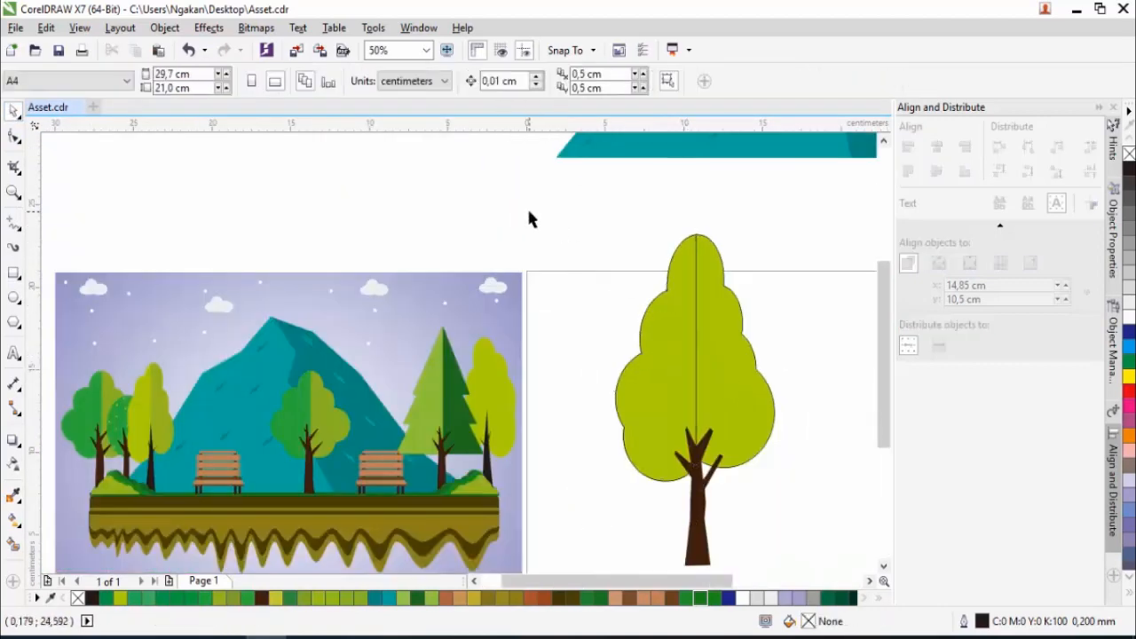
# - Fill the crown's left half with the darker green sampled from the leftmost round tree in the reference picture
pyautogui.click(668, 372)
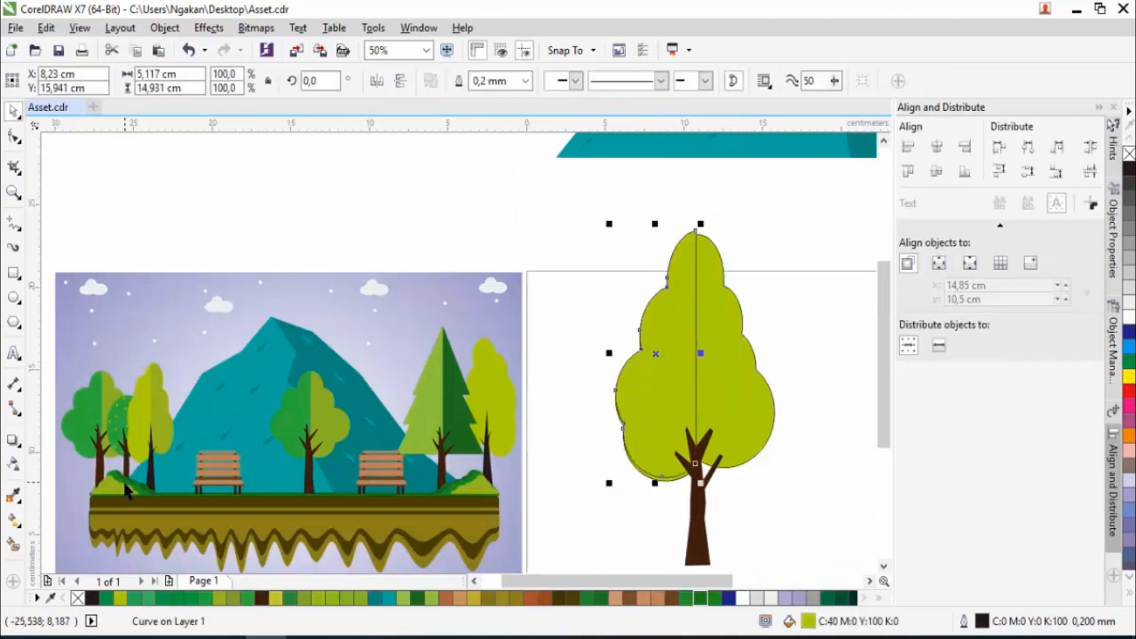
pyautogui.click(13, 495)
pyautogui.click(96, 425)
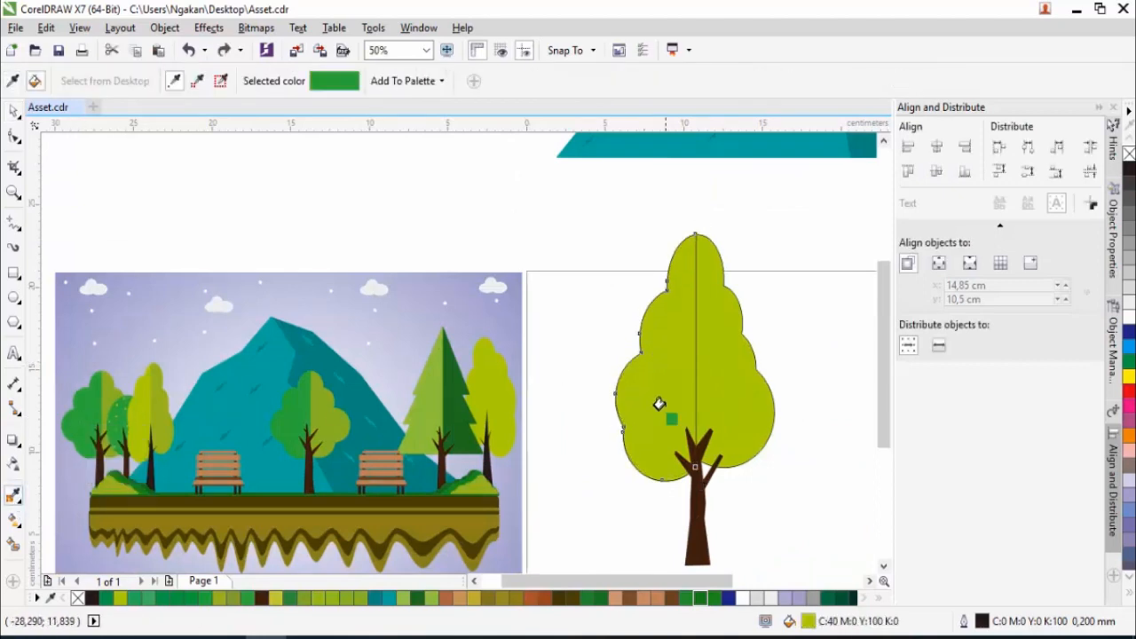
pyautogui.click(659, 407)
pyautogui.scroll(-1, 614, 374)
pyautogui.press('space')
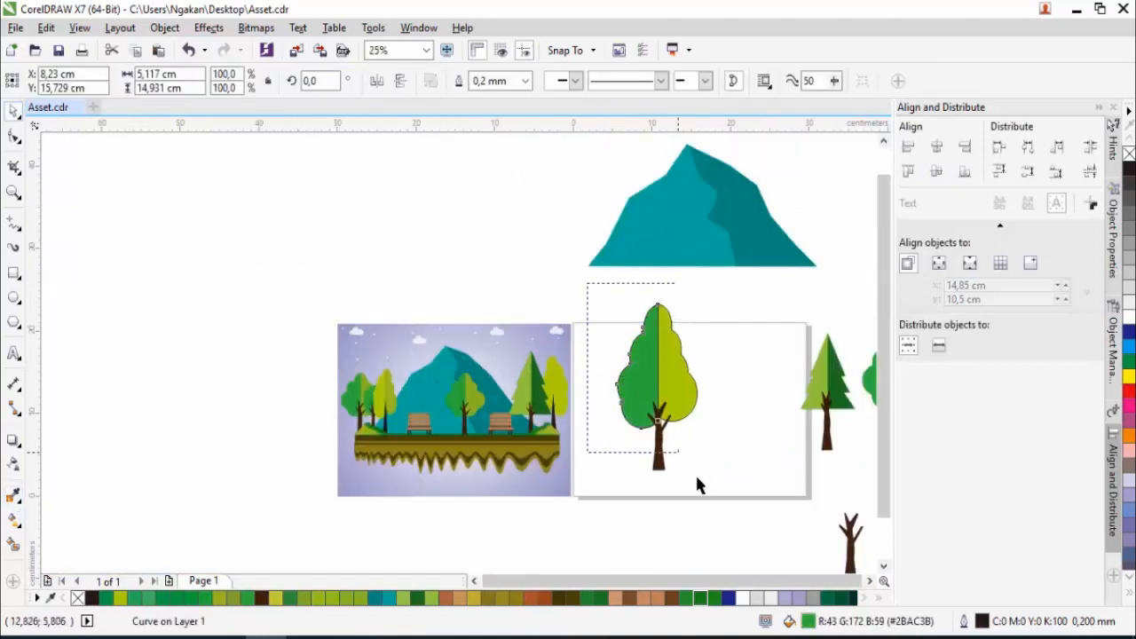
# - Select all three pieces of the tall tree and remove their outlines
pyautogui.moveTo(678, 459); pyautogui.dragTo(735, 507)
pyautogui.rightClick(1130, 154)
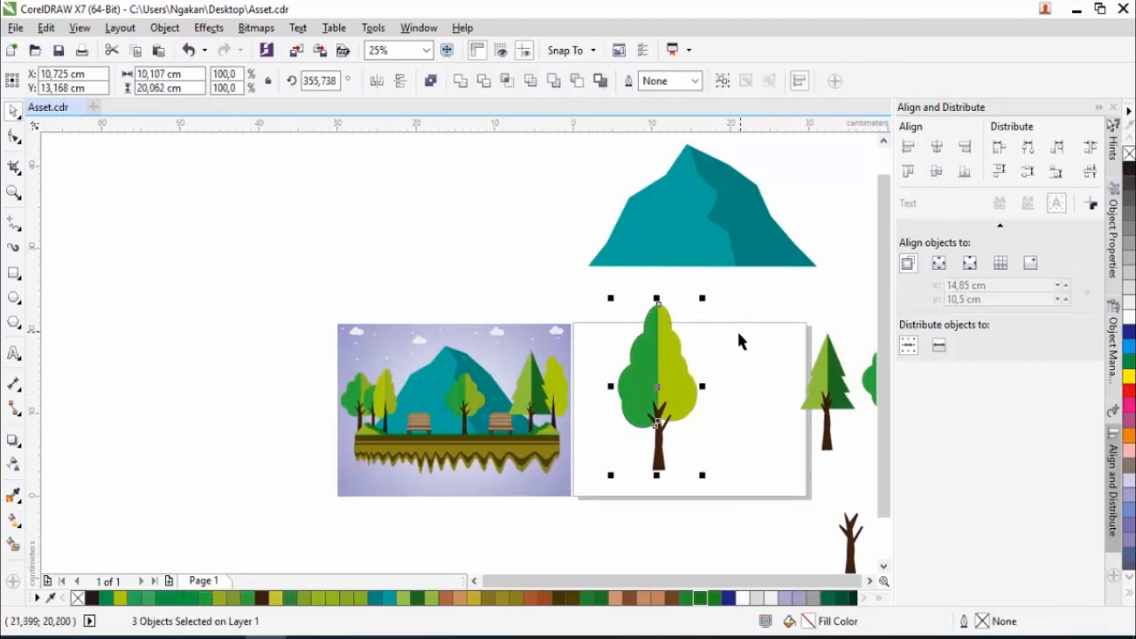
pyautogui.click(741, 340)
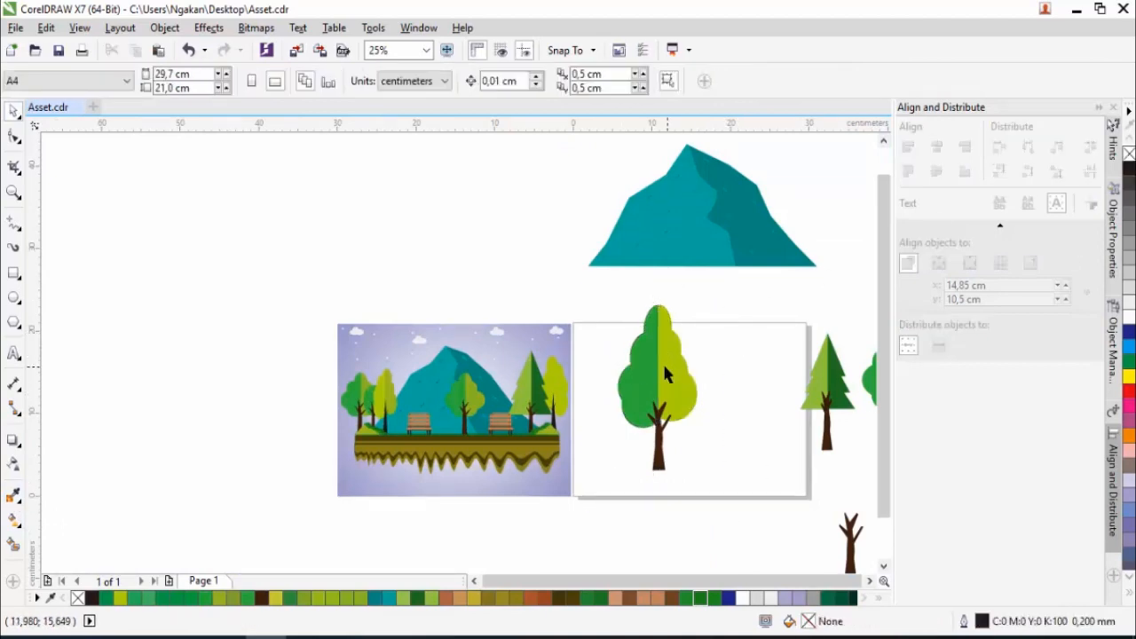
pyautogui.scroll(-2, 665, 373)
pyautogui.scroll(2, 664, 398)
pyautogui.scroll(-2, 678, 399)
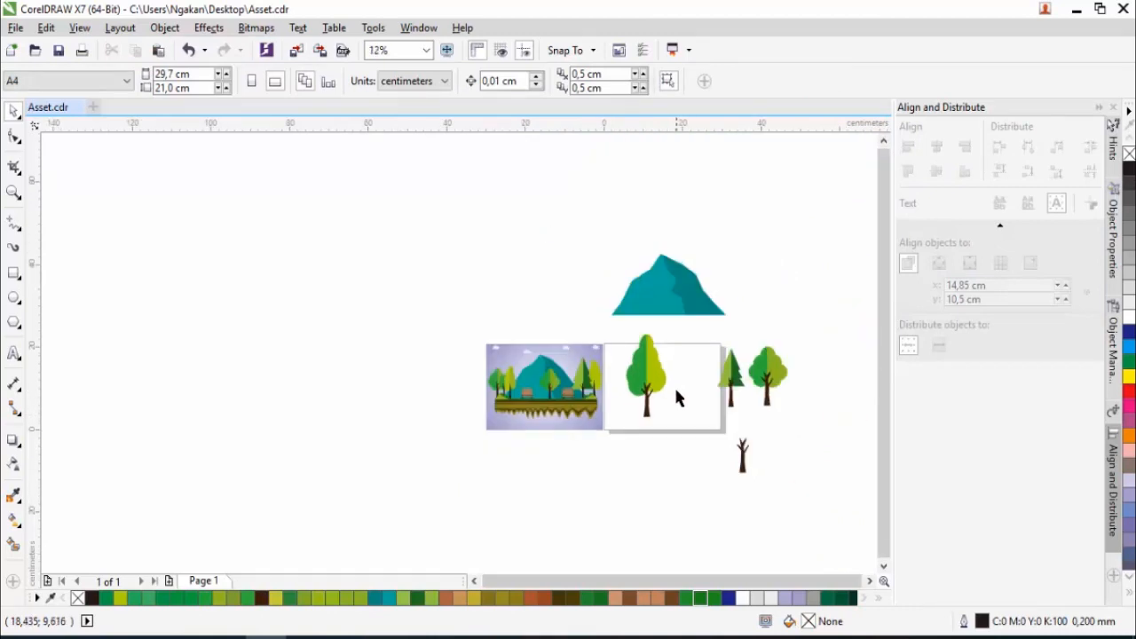
pyautogui.scroll(1, 683, 399)
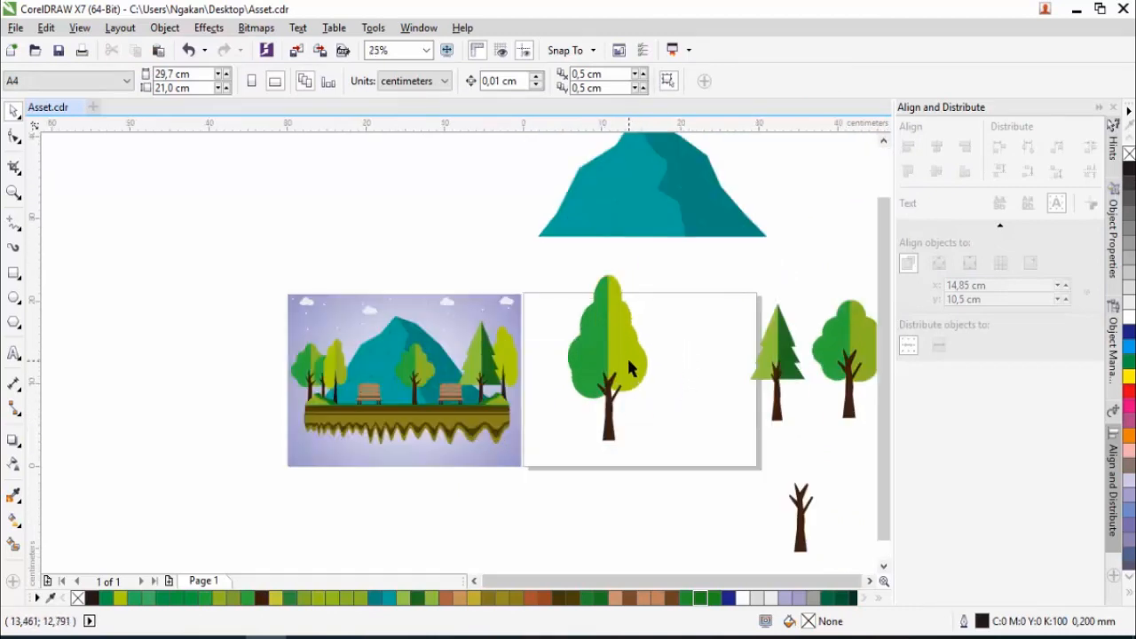
pyautogui.scroll(-2, 648, 377)
pyautogui.scroll(1, 665, 380)
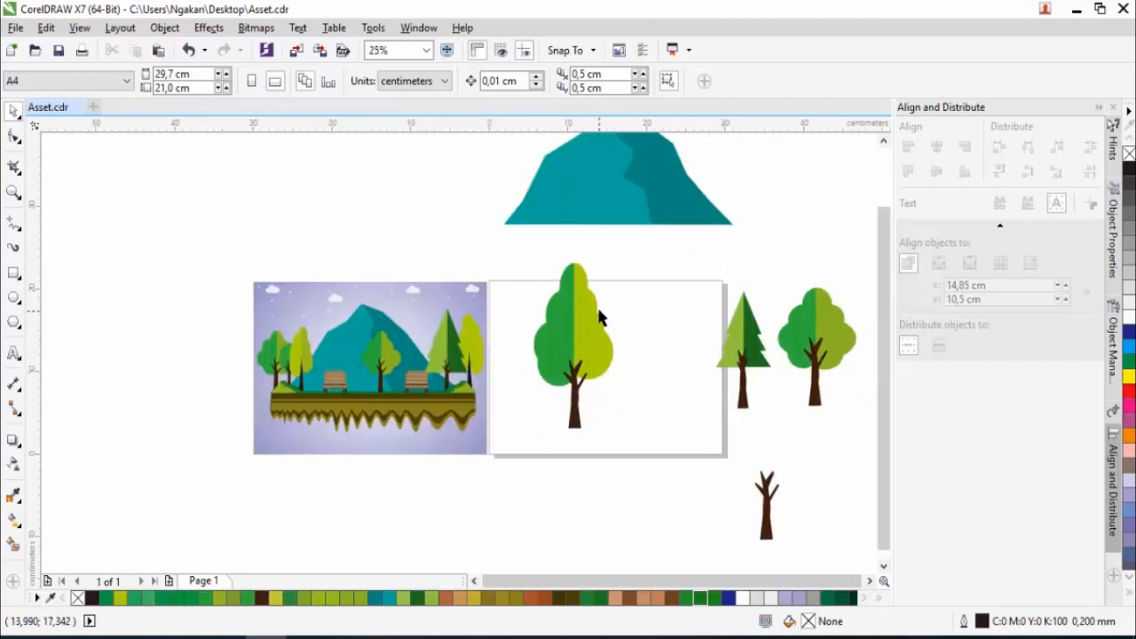
# - Move the whole tall tree to the empty space left of the reference picture
pyautogui.scroll(-1, 578, 227)
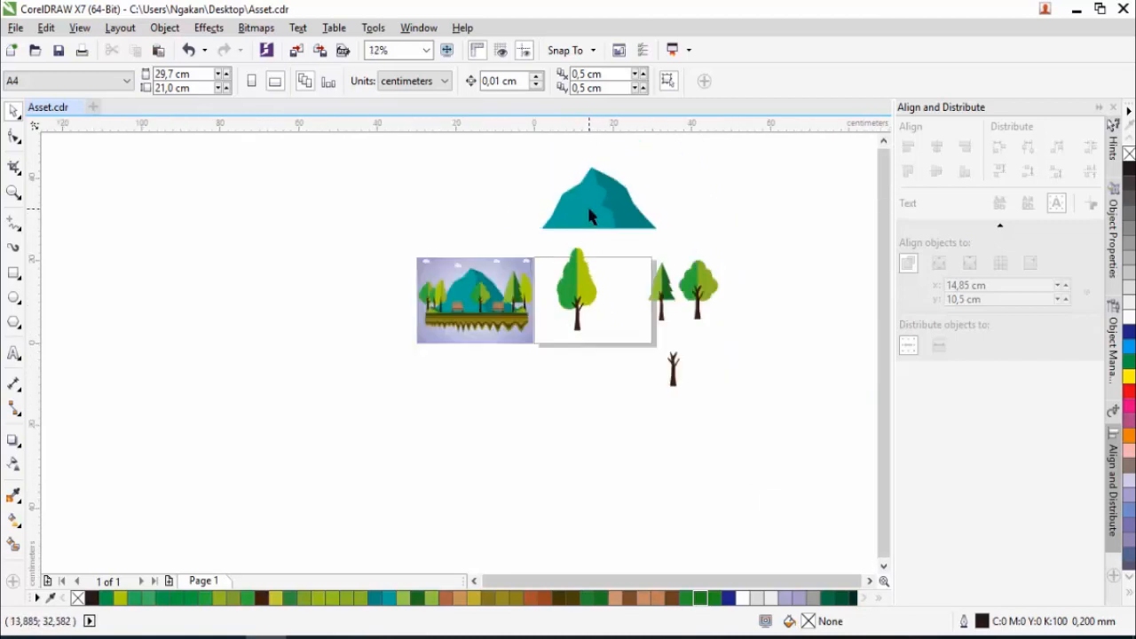
pyautogui.click(588, 208)
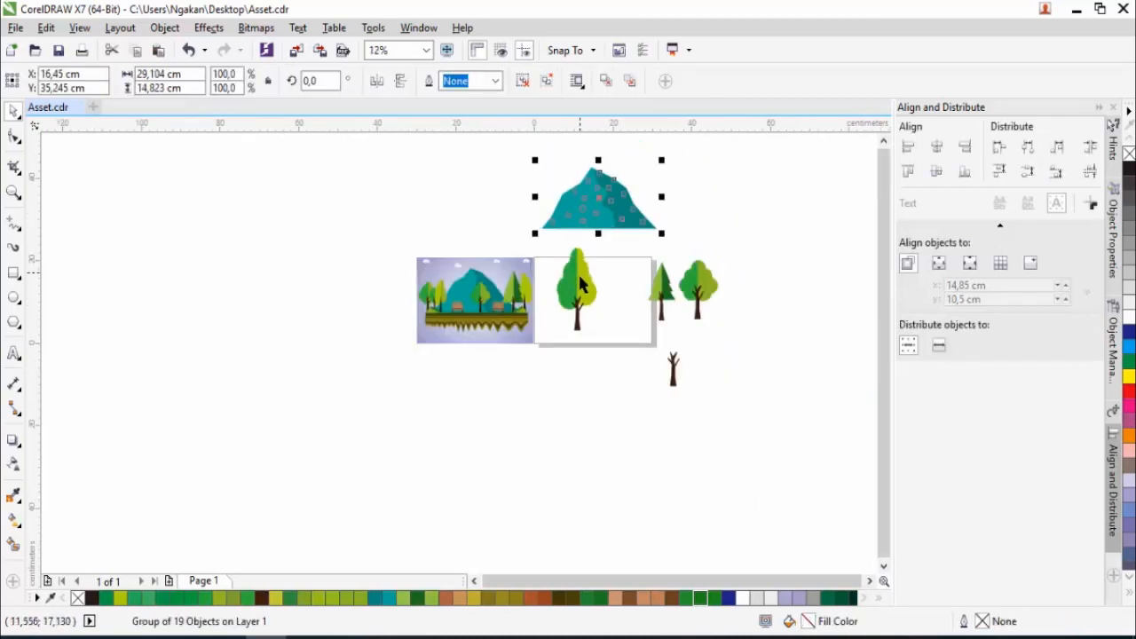
pyautogui.click(563, 325)
pyautogui.moveTo(562, 315); pyautogui.dragTo(379, 322)
# - Move the mountain onto the page and scale it down so it fits within the page width
pyautogui.moveTo(588, 216); pyautogui.dragTo(586, 305)
pyautogui.scroll(1, 586, 304)
pyautogui.moveTo(713, 207); pyautogui.dragTo(697, 235)
pyautogui.click(761, 305)
pyautogui.scroll(-1, 761, 307)
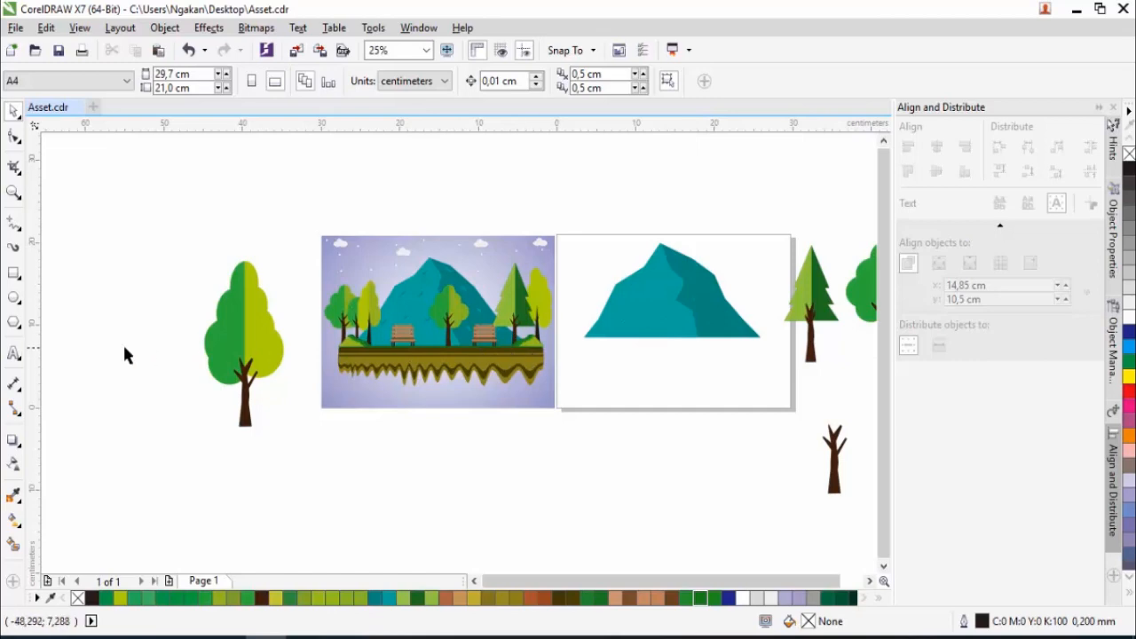
# - Draw a thin rectangle about 24 by 0.5 cm and place it against the mountain's base
pyautogui.click(13, 273)
pyautogui.scroll(1, 626, 360)
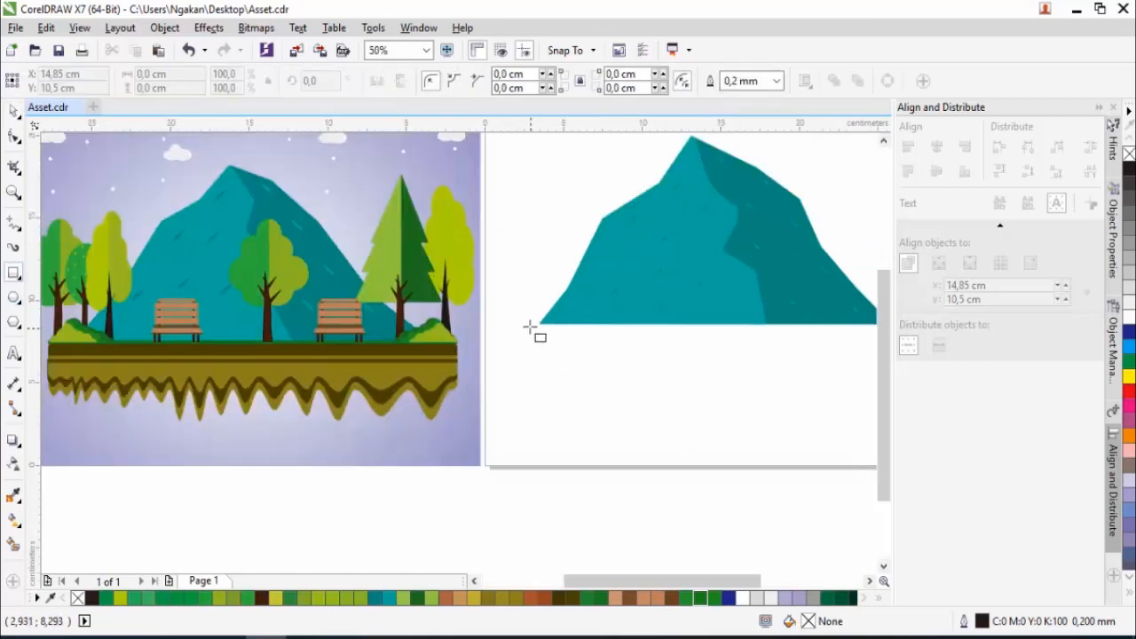
pyautogui.moveTo(536, 326); pyautogui.dragTo(808, 334)
pyautogui.press('space')
pyautogui.scroll(3, 609, 292)
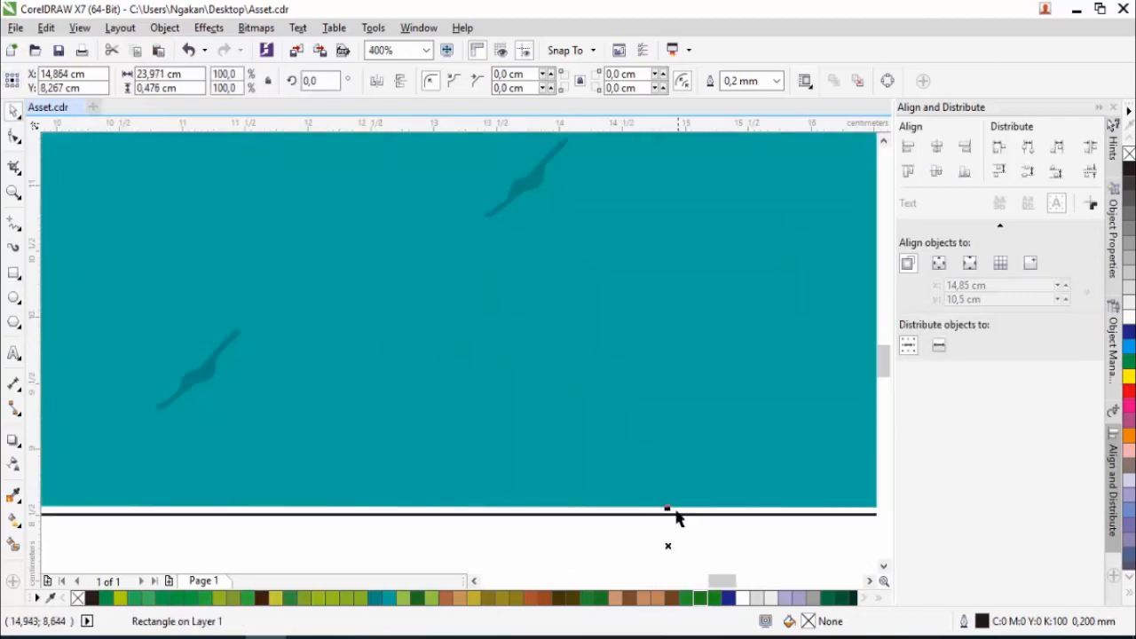
pyautogui.scroll(-3, 628, 396)
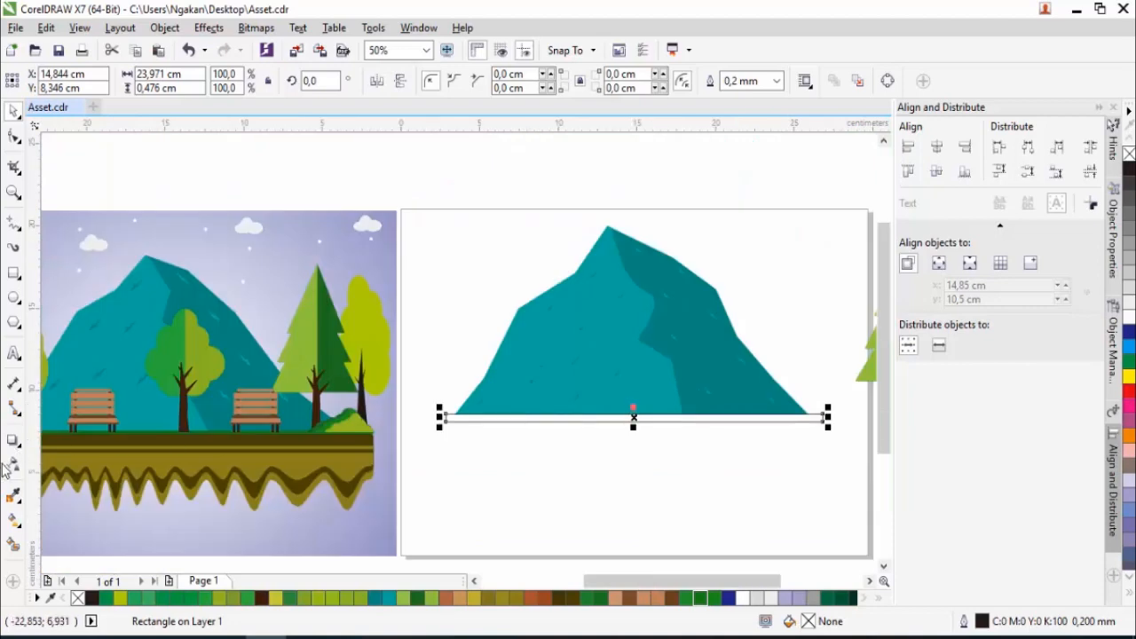
# - Fill the thin rectangle with the dark green sampled from the grass strip in the reference picture
pyautogui.click(13, 495)
pyautogui.scroll(3, 388, 464)
pyautogui.click(368, 471)
pyautogui.scroll(-3, 368, 471)
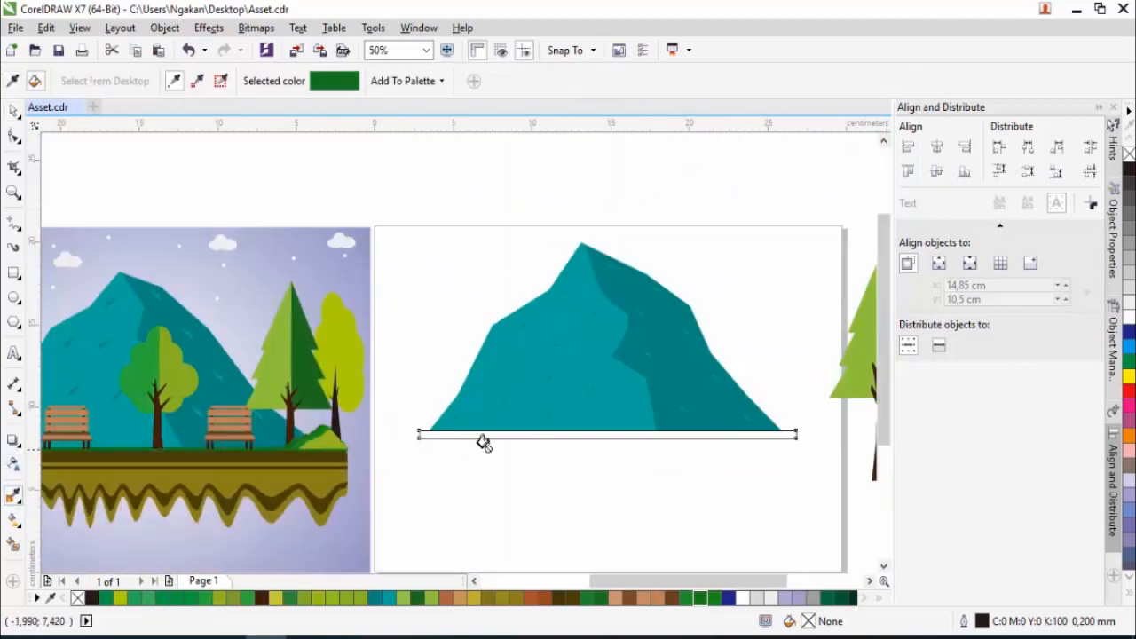
pyautogui.click(529, 433)
pyautogui.click(11, 110)
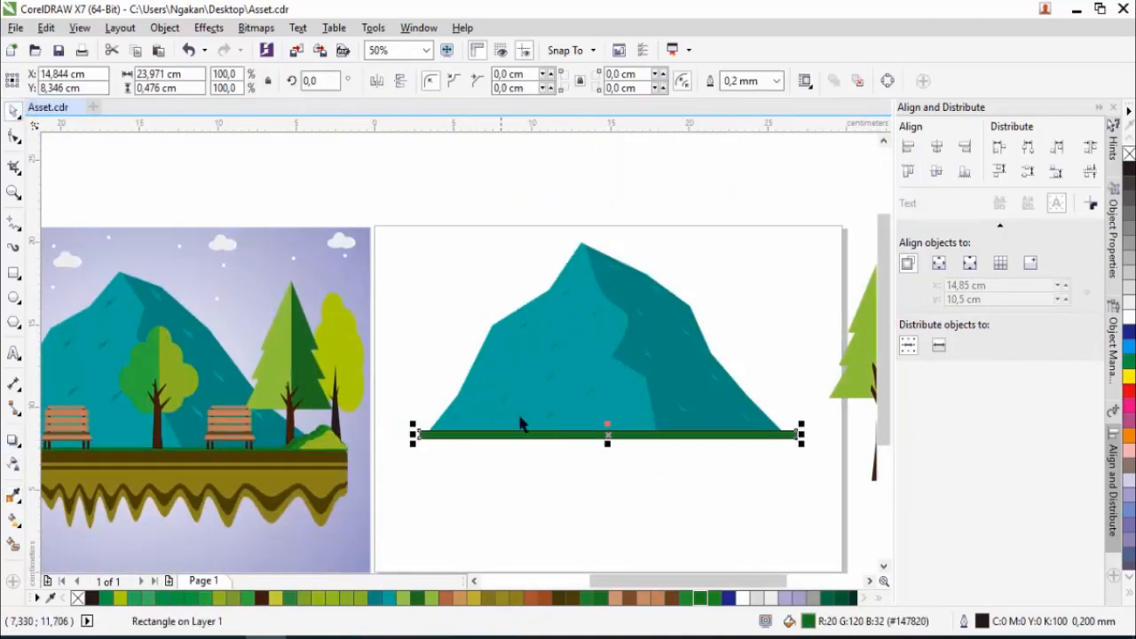
# - Round the corners of the green strip to a radius of about 0.09 cm
pyautogui.click(15, 139)
pyautogui.scroll(3, 477, 515)
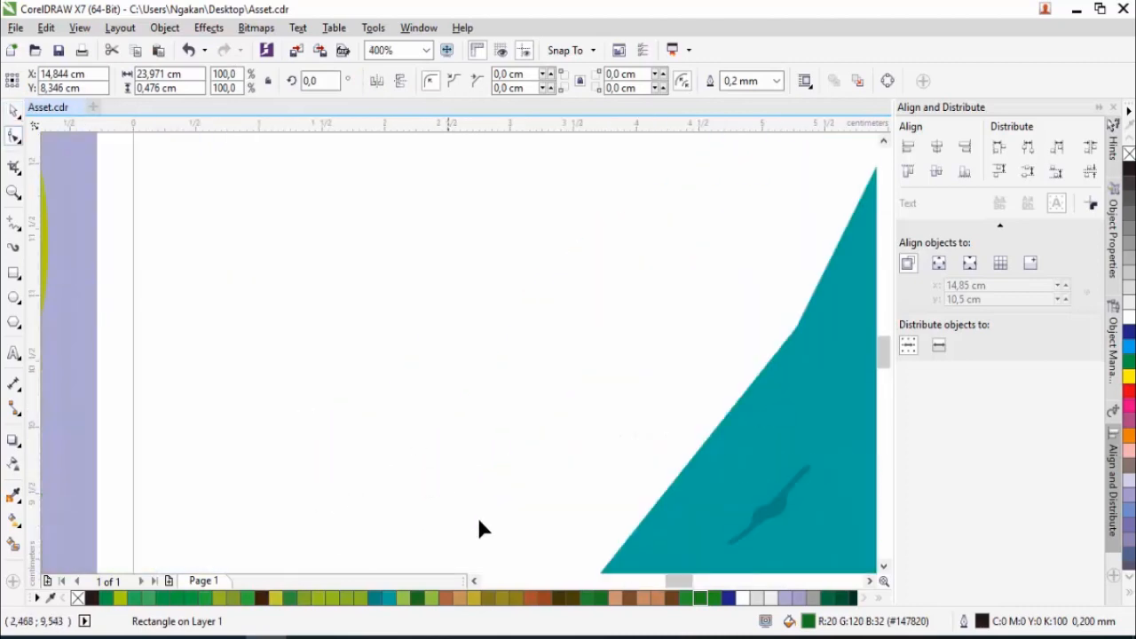
pyautogui.scroll(-2, 471, 449)
pyautogui.scroll(3, 509, 340)
pyautogui.moveTo(530, 297); pyautogui.dragTo(549, 299)
pyautogui.scroll(-2, 302, 263)
pyautogui.click(14, 110)
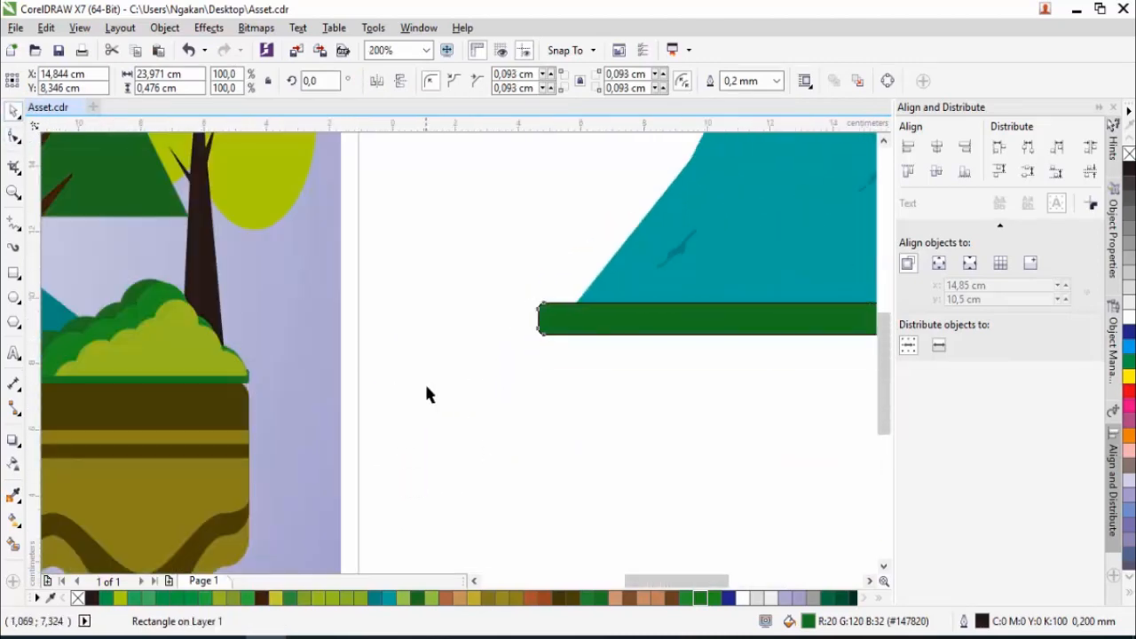
# - Place a copy of the green strip just below it and stretch the copy to about 1 cm high
pyautogui.scroll(-2, 644, 392)
pyautogui.scroll(1, 639, 363)
pyautogui.moveTo(639, 363); pyautogui.dragTo(640, 378)
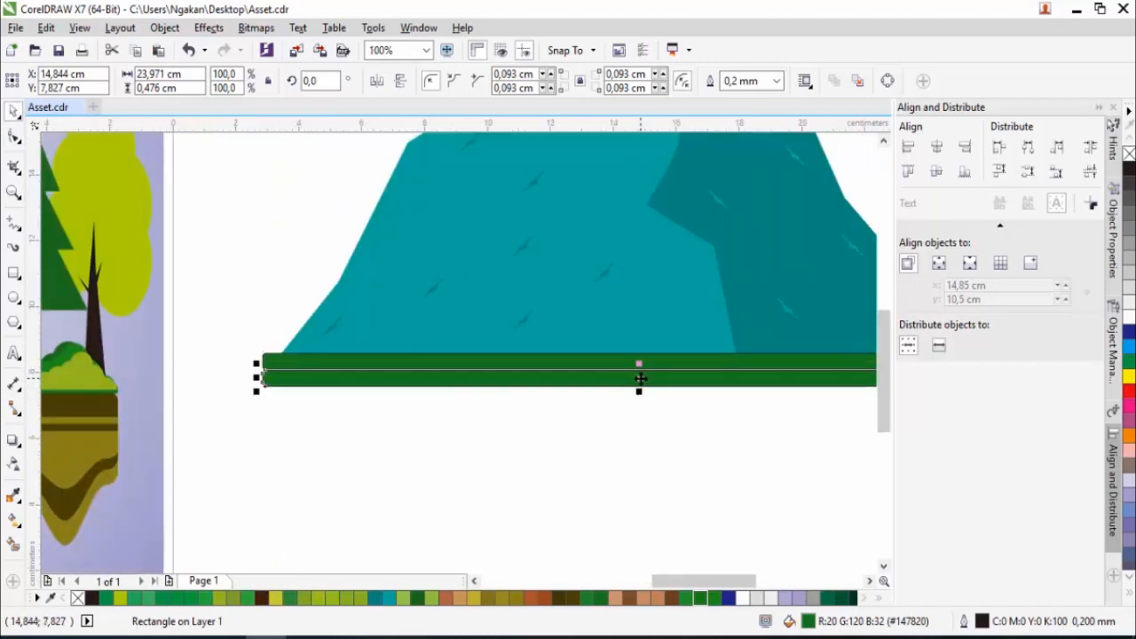
pyautogui.scroll(-1, 612, 384)
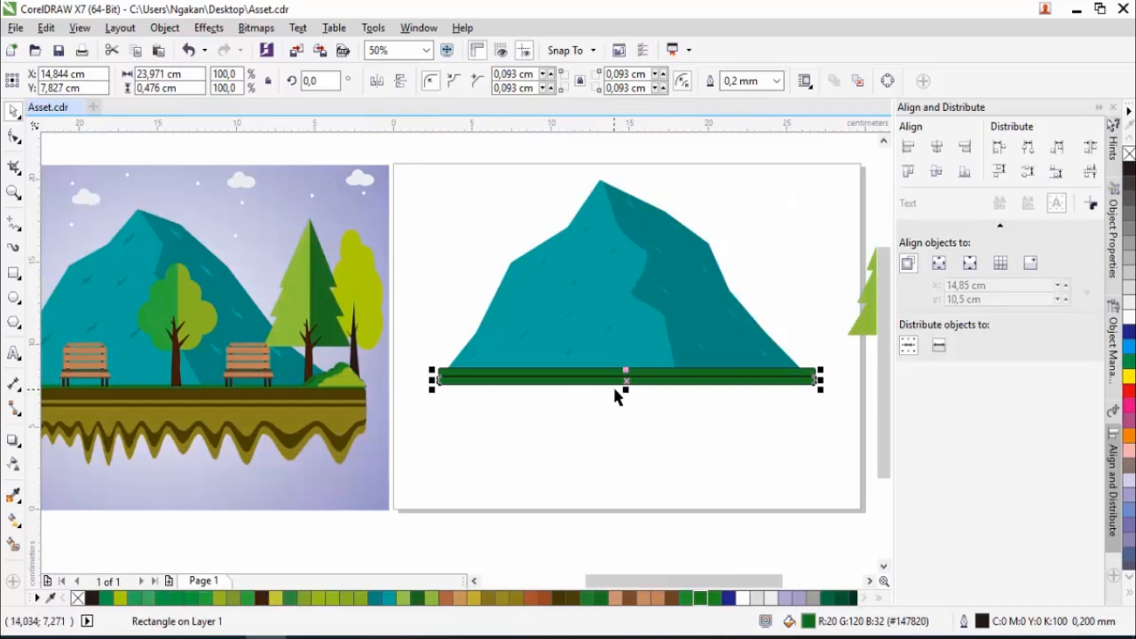
pyautogui.scroll(3, 621, 383)
pyautogui.moveTo(626, 395); pyautogui.dragTo(583, 363)
pyautogui.scroll(-3, 589, 382)
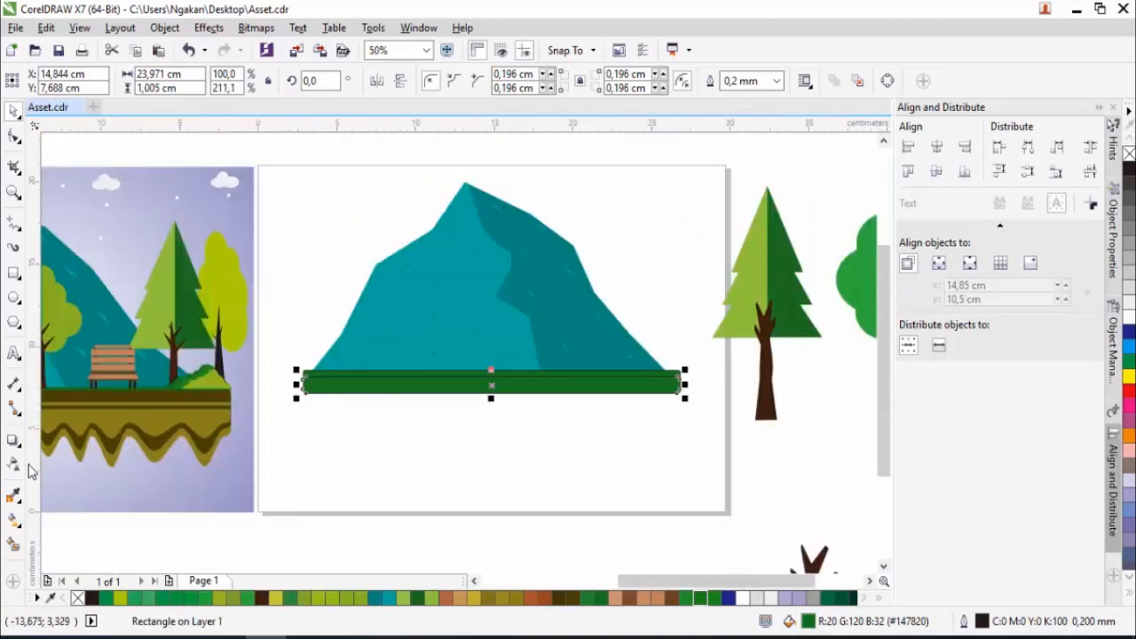
# - Fill the taller lower strip with the dark brown sampled from the soil in the reference picture
pyautogui.click(13, 498)
pyautogui.scroll(1, 256, 394)
pyautogui.click(195, 395)
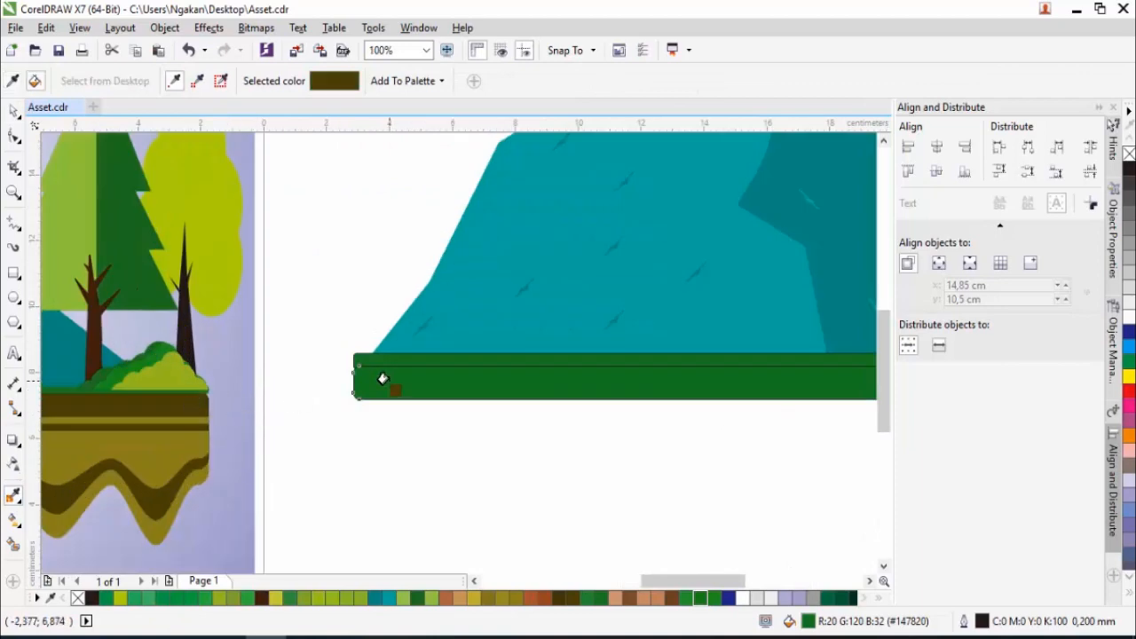
pyautogui.click(435, 392)
pyautogui.scroll(-2, 435, 392)
pyautogui.press('space')
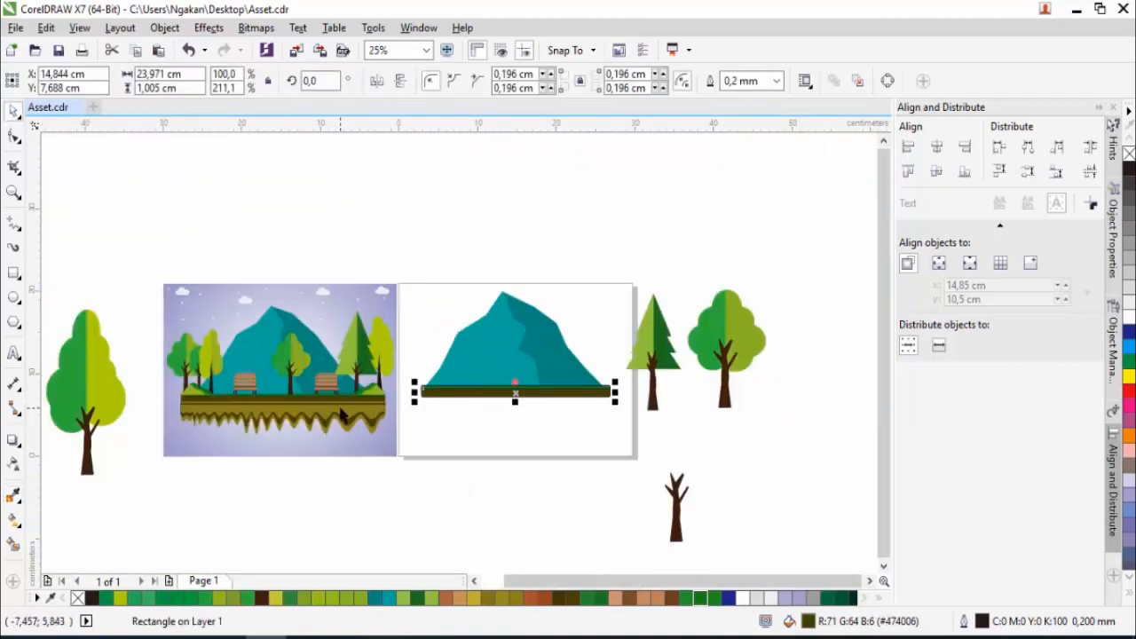
# - Place a copy of the brown soil strip slightly lower so that it overlaps the original
pyautogui.scroll(1, 340, 414)
pyautogui.scroll(-1, 551, 416)
pyautogui.scroll(2, 576, 408)
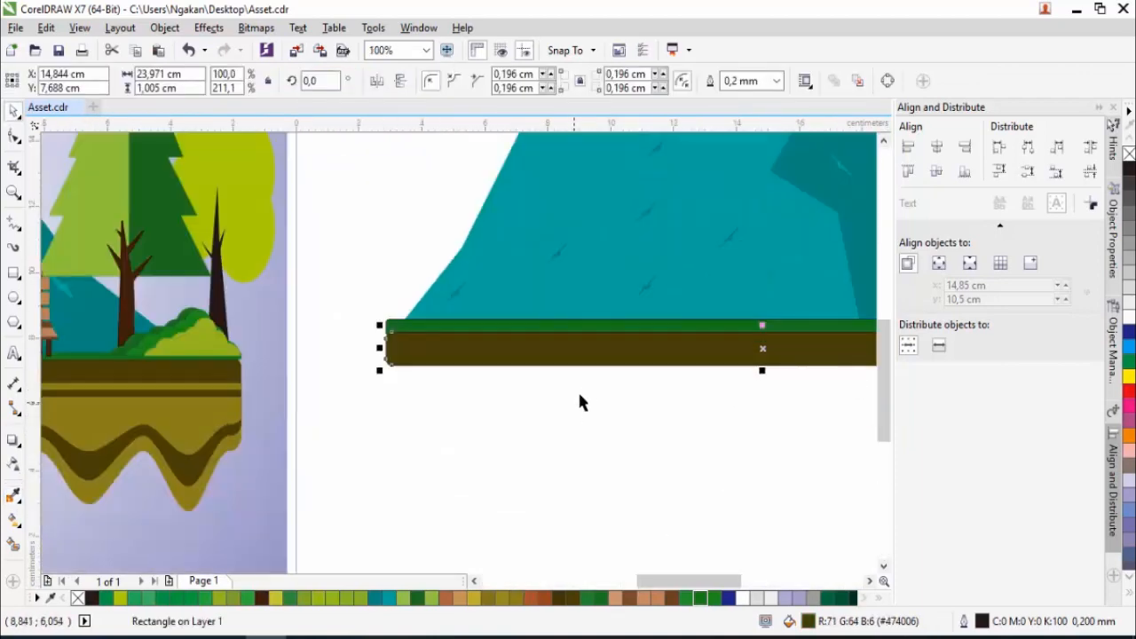
pyautogui.moveTo(594, 353); pyautogui.dragTo(592, 383)
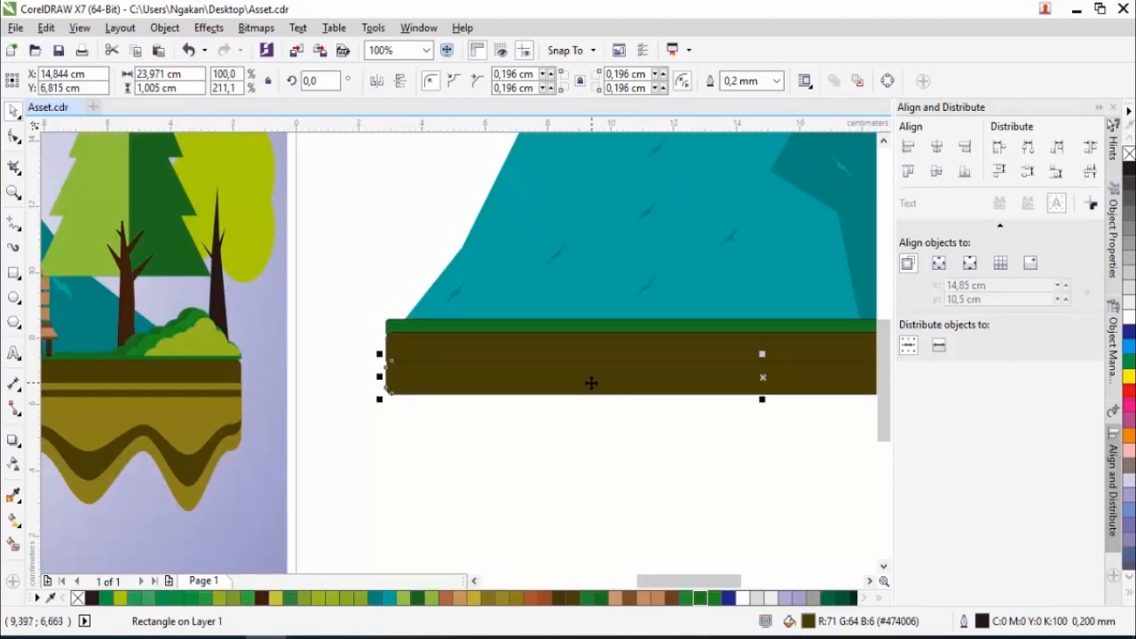
# - Convert the copied lower soil strip to curves for node editing
pyautogui.click(14, 140)
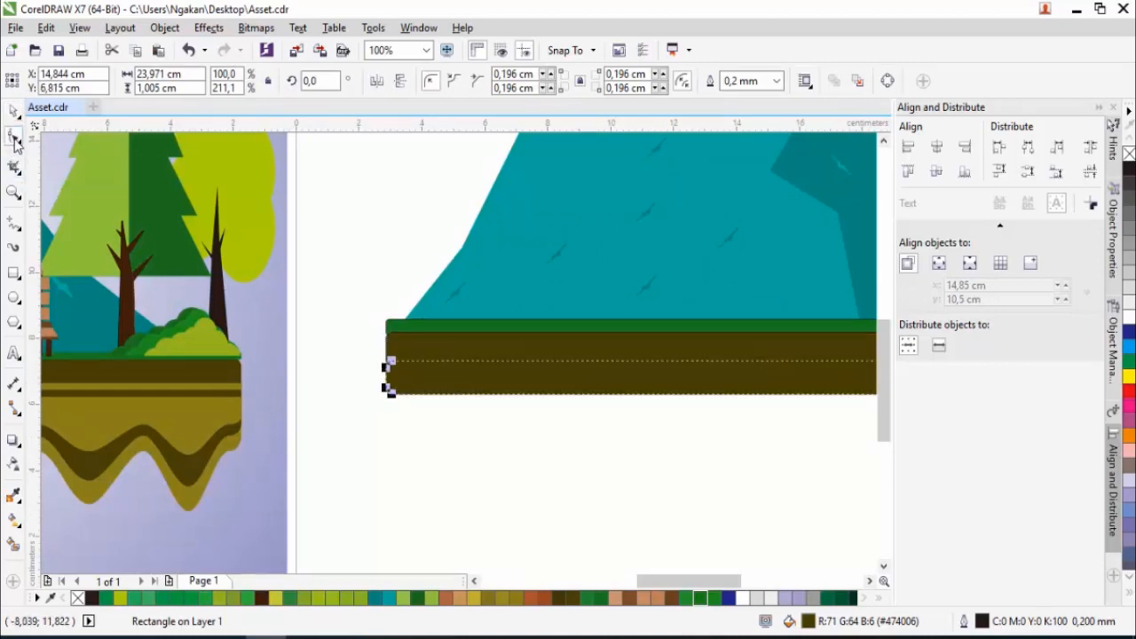
pyautogui.rightClick(506, 396)
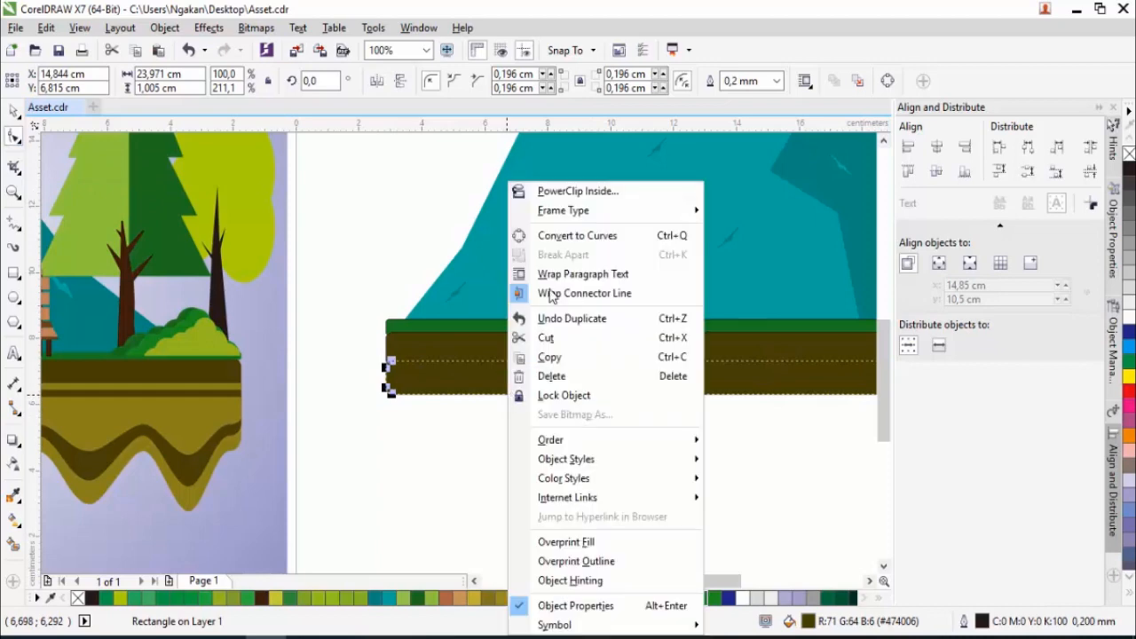
pyautogui.click(559, 236)
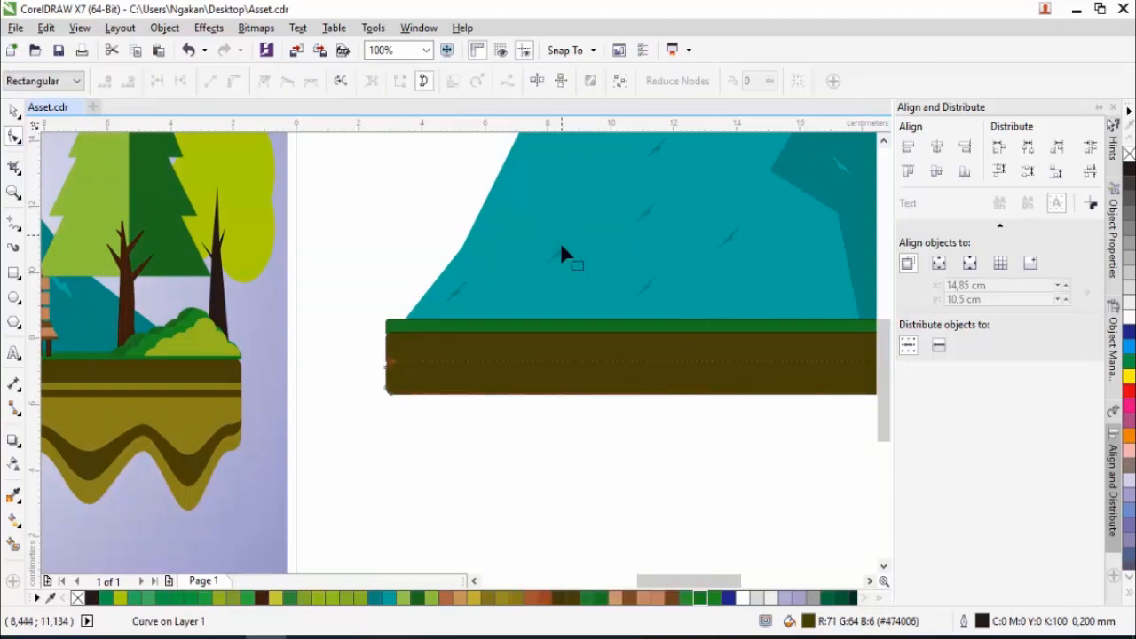
# - Turn the lower soil strip's bottom edge into a curve and add a row of nodes along its left half
pyautogui.rightClick(488, 395)
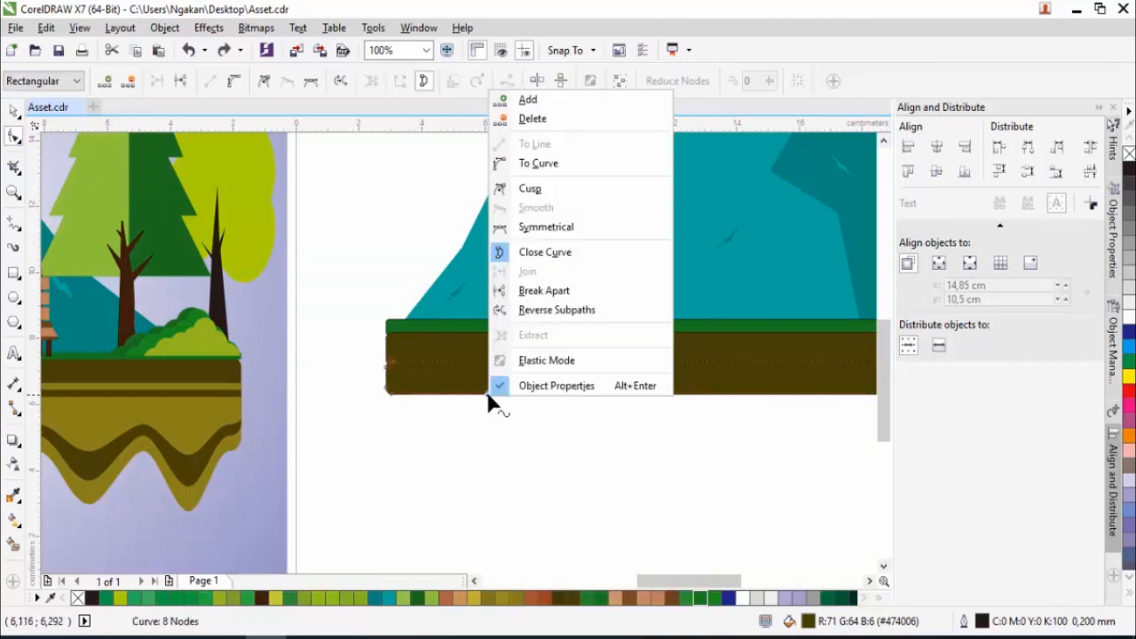
pyautogui.click(539, 163)
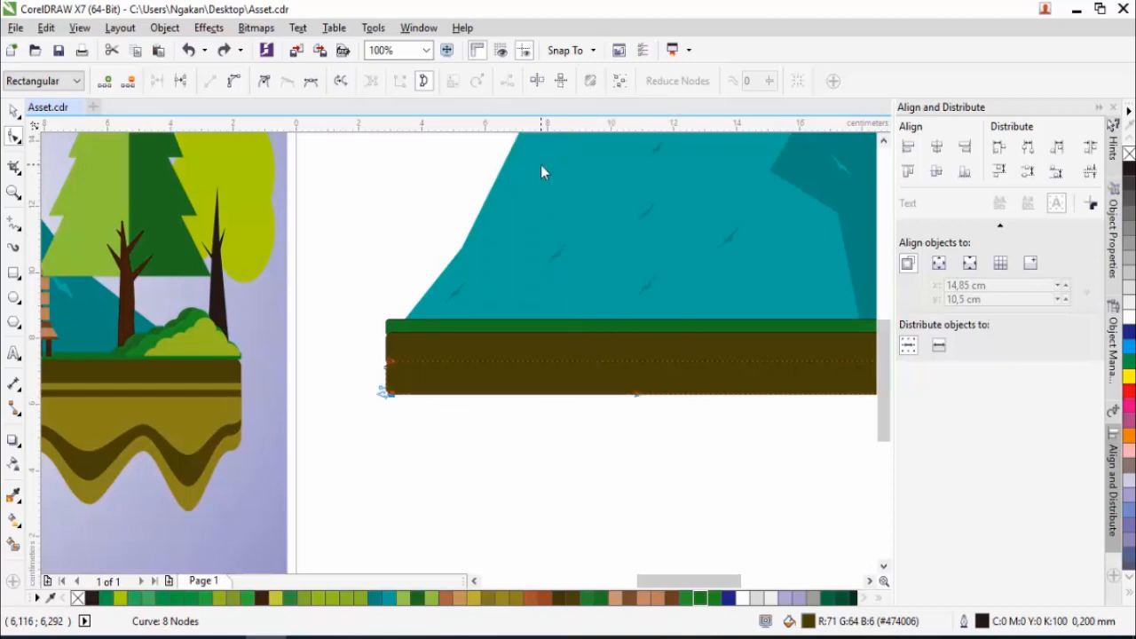
pyautogui.doubleClick(446, 396)
pyautogui.doubleClick(495, 396)
pyautogui.doubleClick(531, 396)
pyautogui.doubleClick(553, 396)
pyautogui.doubleClick(571, 396)
pyautogui.doubleClick(607, 396)
pyautogui.doubleClick(627, 396)
pyautogui.click(627, 396)
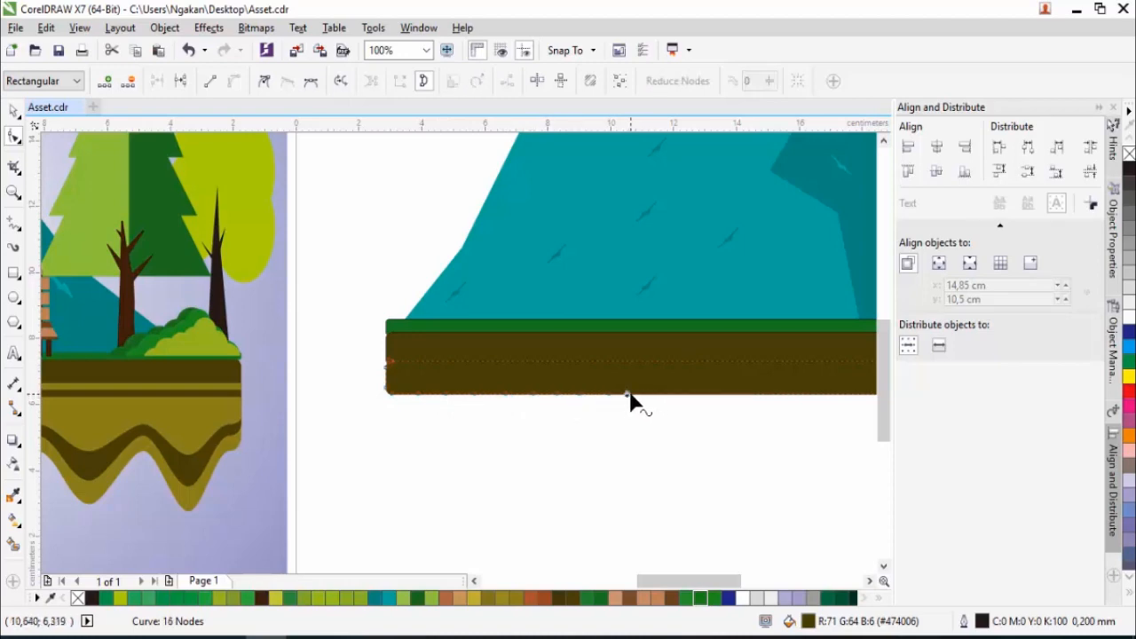
pyautogui.doubleClick(629, 395)
pyautogui.doubleClick(647, 394)
# - Pull every second node on the left half of the soil's bottom edge downward to shape five rounded spikes
pyautogui.moveTo(418, 396); pyautogui.dragTo(419, 426)
pyautogui.moveTo(476, 396); pyautogui.dragTo(472, 443)
pyautogui.moveTo(533, 396); pyautogui.dragTo(533, 453)
pyautogui.moveTo(581, 397); pyautogui.dragTo(583, 454)
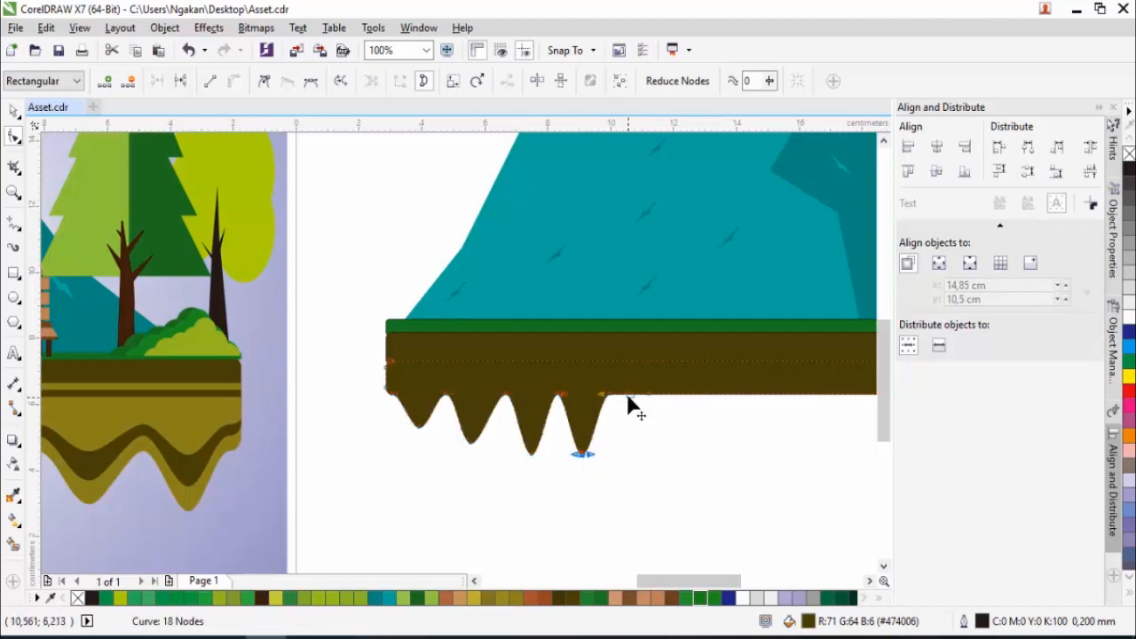
pyautogui.moveTo(632, 395); pyautogui.dragTo(636, 454)
# - Add more nodes along the remaining straight part of the soil's bottom edge up to its right end
pyautogui.click(708, 402)
pyautogui.doubleClick(686, 391)
pyautogui.click(716, 396)
pyautogui.click(714, 392)
pyautogui.doubleClick(713, 393)
pyautogui.doubleClick(747, 391)
pyautogui.doubleClick(771, 391)
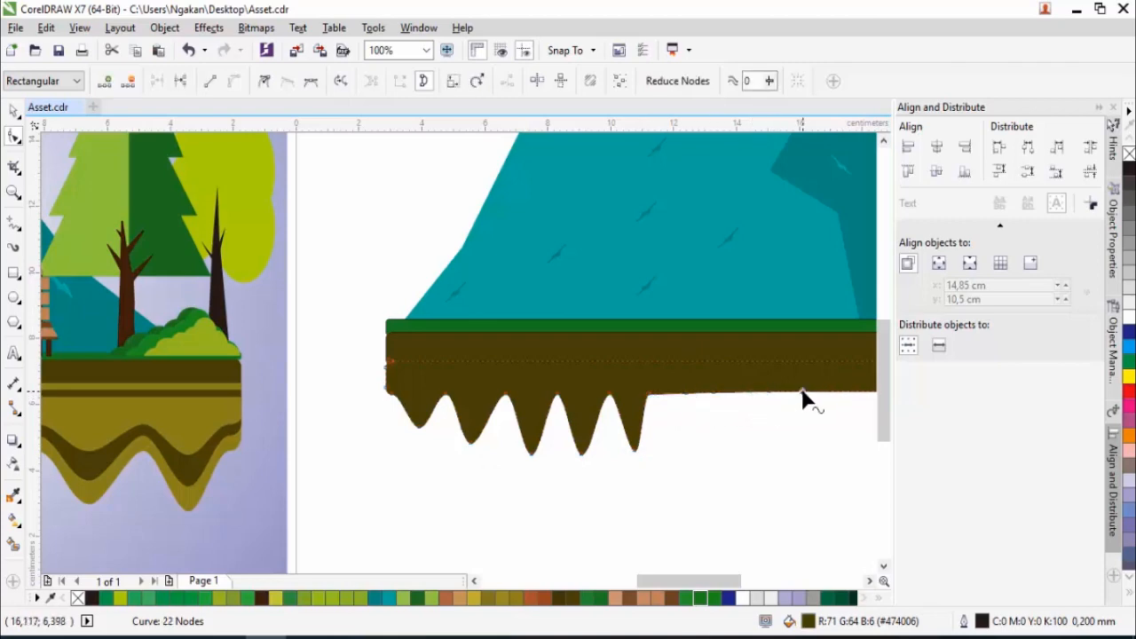
pyautogui.doubleClick(803, 392)
pyautogui.scroll(-2, 713, 479)
pyautogui.scroll(2, 713, 475)
pyautogui.doubleClick(583, 437)
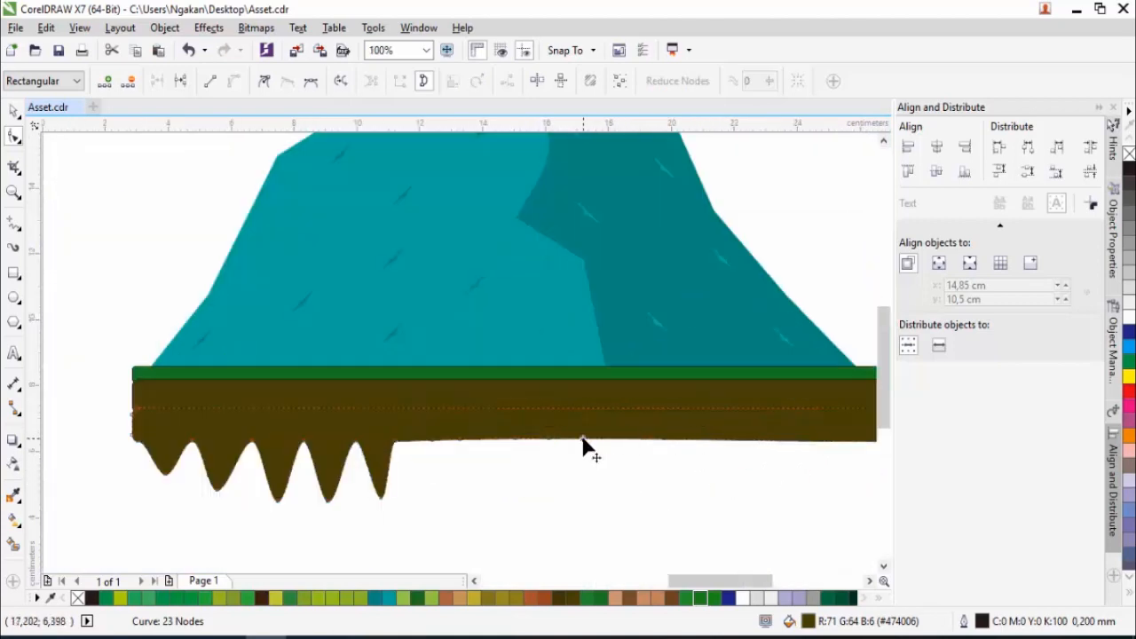
pyautogui.doubleClick(606, 438)
pyautogui.doubleClick(629, 437)
pyautogui.doubleClick(658, 438)
pyautogui.click(708, 441)
pyautogui.doubleClick(717, 440)
pyautogui.doubleClick(747, 439)
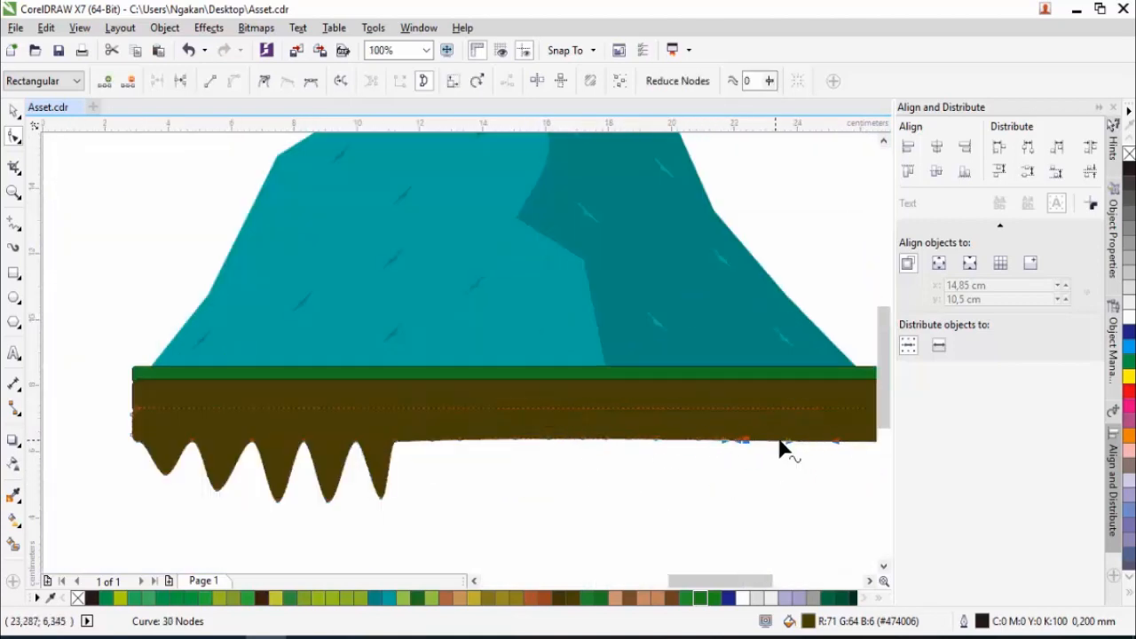
pyautogui.doubleClick(822, 441)
pyautogui.scroll(-1, 795, 461)
pyautogui.scroll(2, 799, 461)
pyautogui.doubleClick(810, 420)
pyautogui.doubleClick(838, 421)
# - Pull nodes down near the right end of the soil's bottom edge to shape spikes of varied width
pyautogui.moveTo(837, 420); pyautogui.dragTo(838, 487)
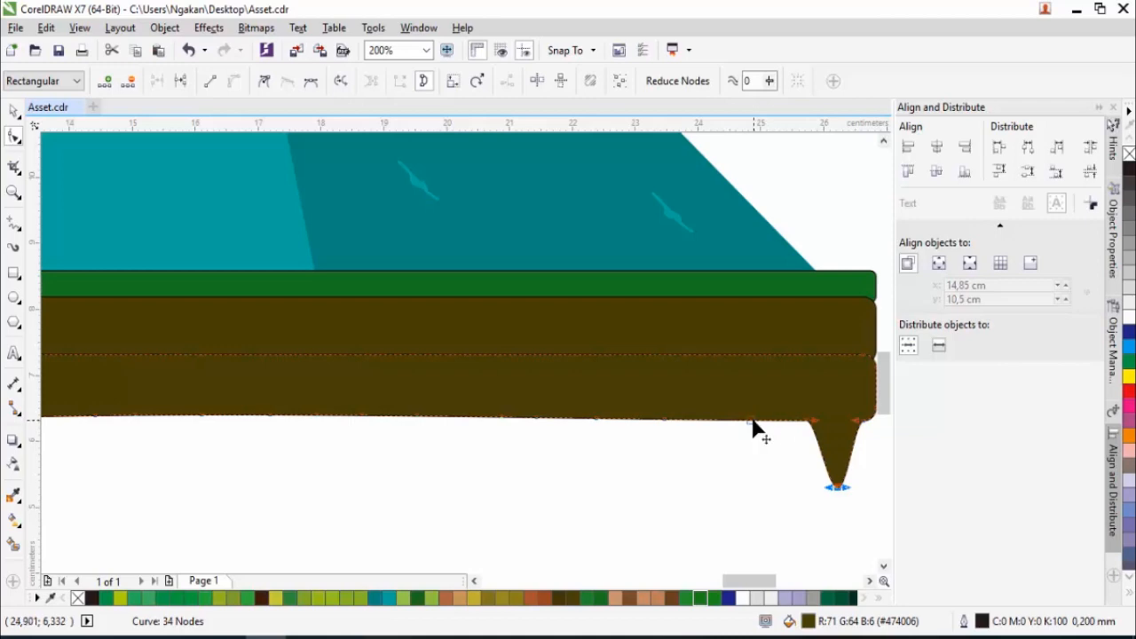
pyautogui.doubleClick(594, 417)
pyautogui.hotkey('ctrl', 'z')
pyautogui.moveTo(597, 418); pyautogui.dragTo(592, 469)
pyautogui.doubleClick(454, 417)
pyautogui.moveTo(455, 417); pyautogui.dragTo(454, 472)
pyautogui.scroll(2, 524, 428)
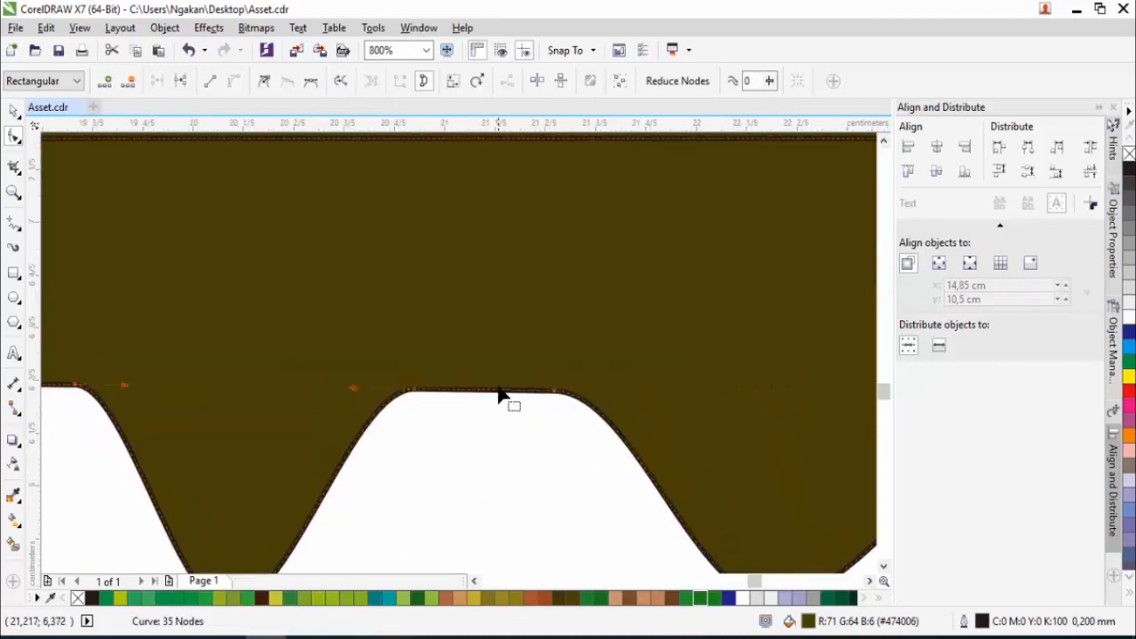
pyautogui.doubleClick(500, 390)
pyautogui.scroll(-1, 499, 390)
pyautogui.moveTo(501, 390); pyautogui.dragTo(498, 438)
# - Fill the flat middle of the soil's bottom edge with spikes by adding nodes and pulling alternate ones down
pyautogui.scroll(-2, 808, 465)
pyautogui.scroll(1, 529, 446)
pyautogui.moveTo(377, 450); pyautogui.dragTo(378, 527)
pyautogui.doubleClick(498, 450)
pyautogui.moveTo(499, 450); pyautogui.dragTo(485, 527)
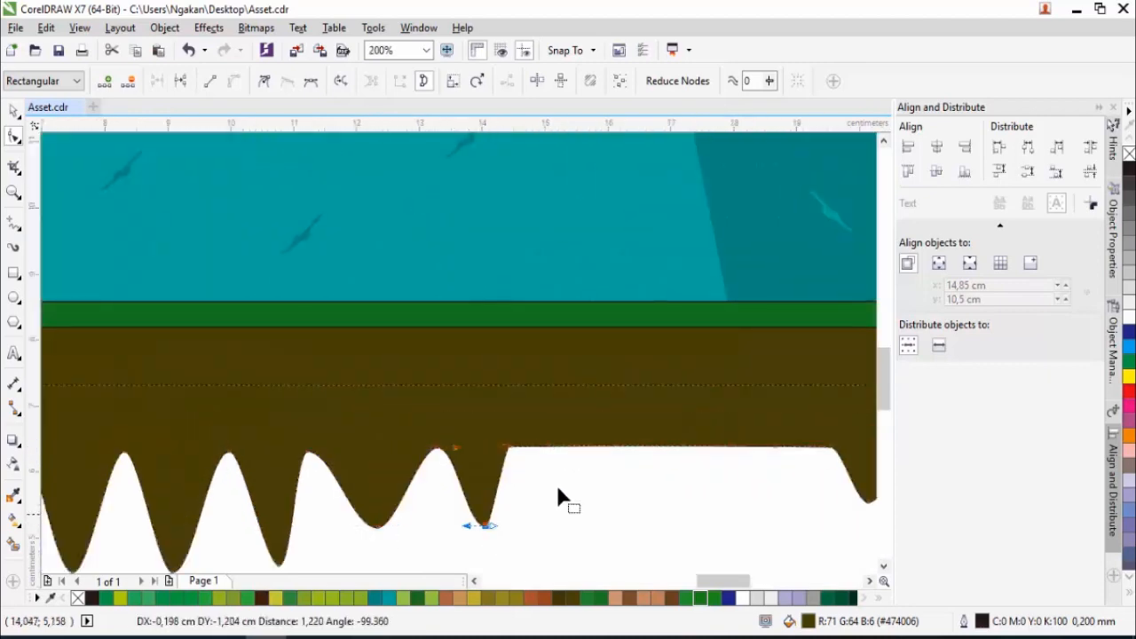
pyautogui.moveTo(552, 448); pyautogui.dragTo(550, 519)
pyautogui.doubleClick(647, 448)
pyautogui.moveTo(647, 447); pyautogui.dragTo(647, 515)
pyautogui.doubleClick(716, 448)
pyautogui.moveTo(716, 448); pyautogui.dragTo(715, 519)
pyautogui.moveTo(763, 448); pyautogui.dragTo(761, 507)
pyautogui.doubleClick(799, 448)
pyautogui.moveTo(800, 448); pyautogui.dragTo(801, 507)
# - Place a copy of the jagged soil strip over the original, squashed from below to about 2 cm high
pyautogui.scroll(-2, 590, 432)
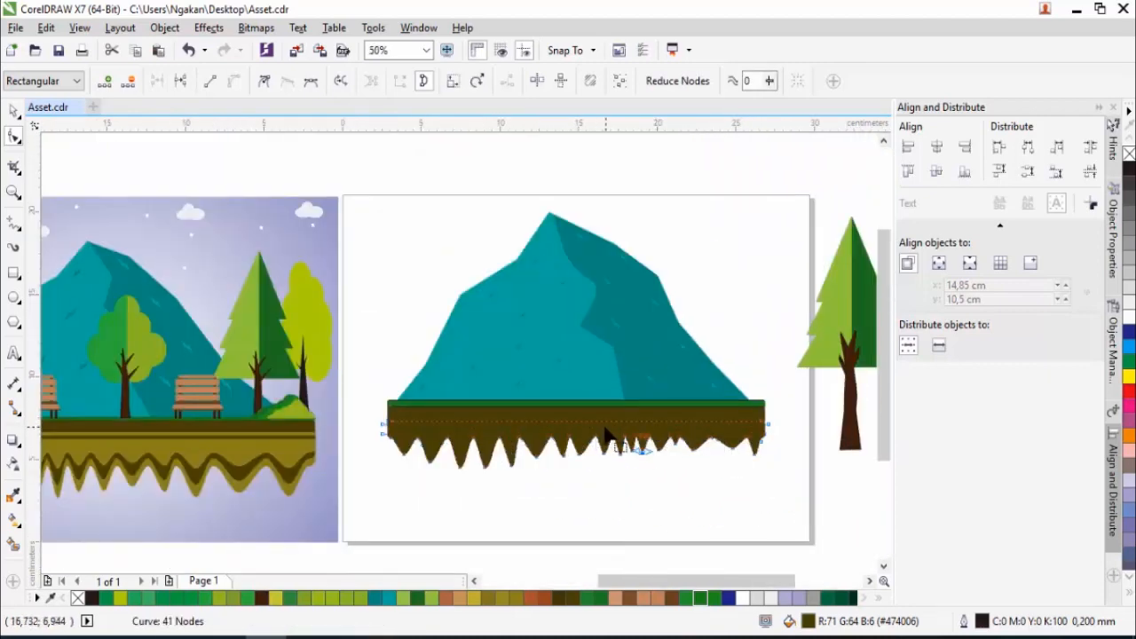
pyautogui.click(13, 111)
pyautogui.scroll(1, 593, 472)
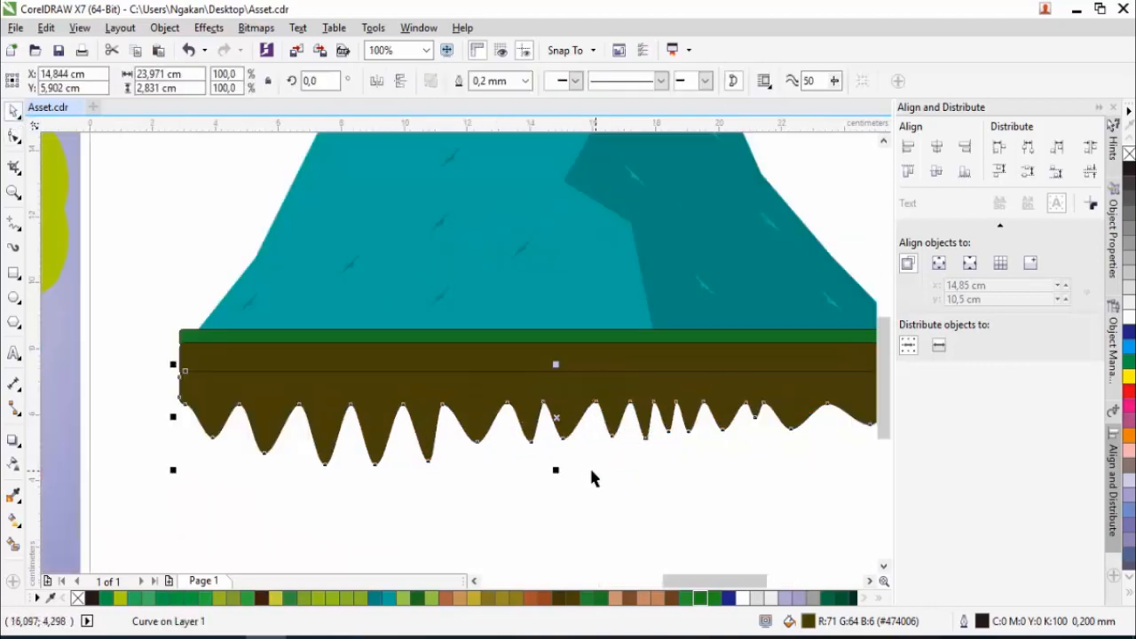
pyautogui.moveTo(558, 470); pyautogui.dragTo(559, 444)
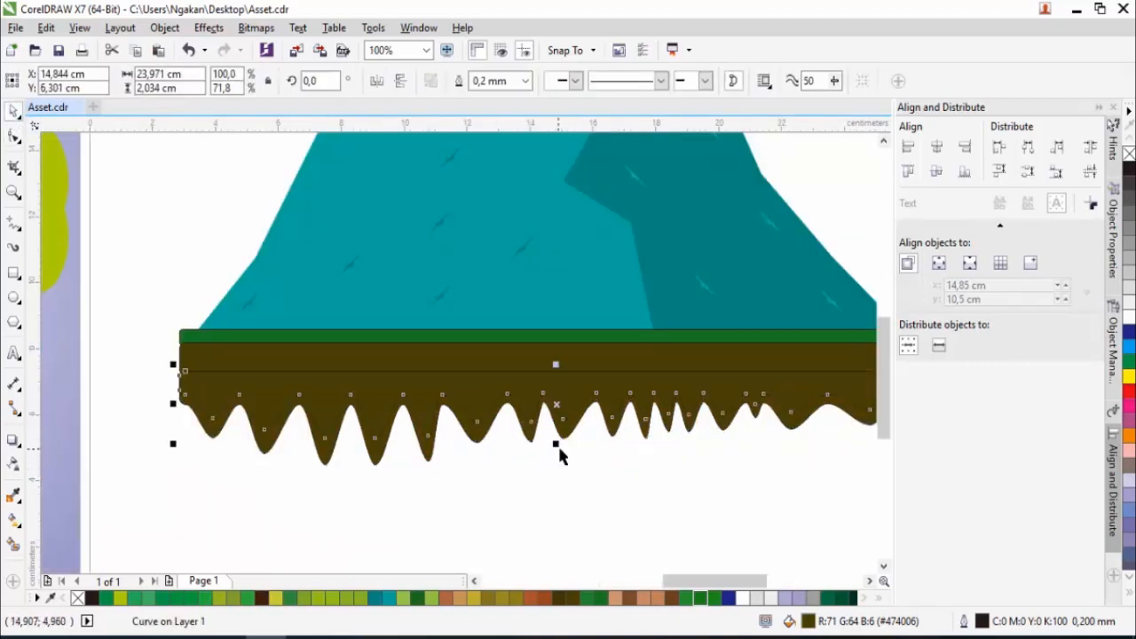
# - Fill the squashed jagged copy with the olive brown sampled from the soil in the reference picture
pyautogui.scroll(-1, 560, 448)
pyautogui.click(13, 490)
pyautogui.click(238, 444)
pyautogui.click(475, 440)
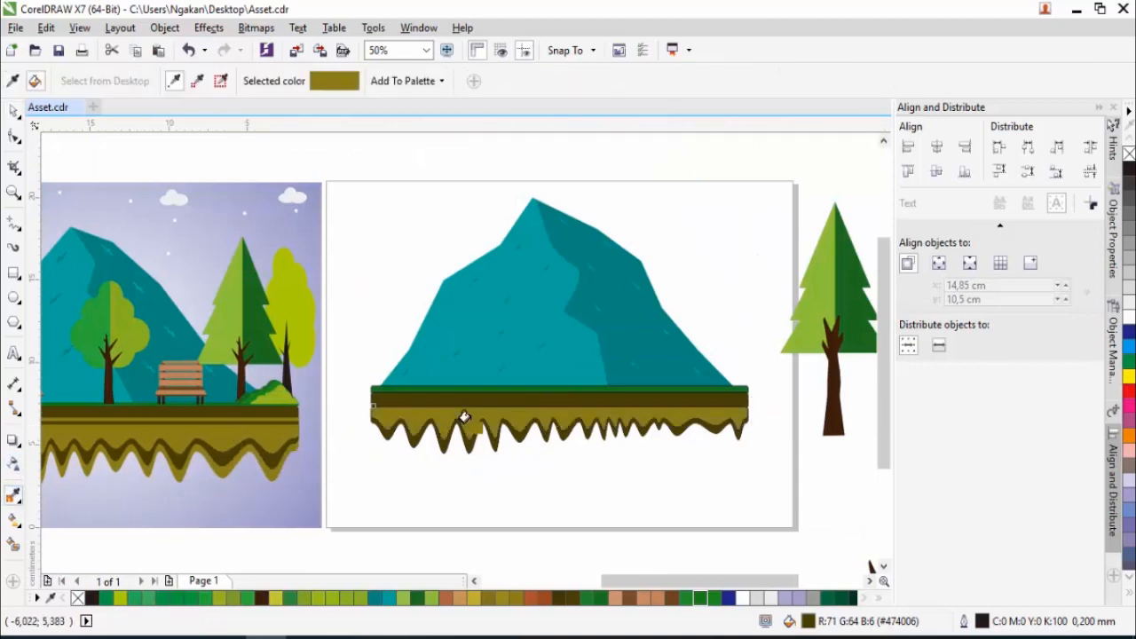
# - Stretch the olive strip upward to about 2.8 cm high and overlay a copy squashed to about 1.9 cm
pyautogui.click(14, 108)
pyautogui.click(536, 428)
pyautogui.scroll(1, 536, 428)
pyautogui.moveTo(611, 371); pyautogui.dragTo(611, 349)
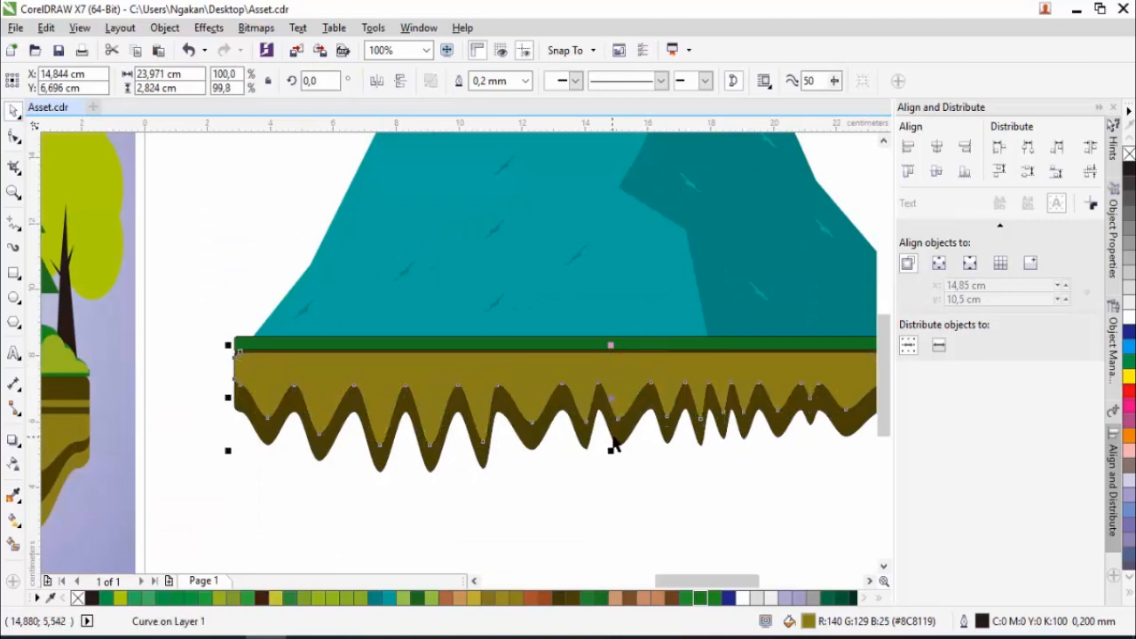
pyautogui.moveTo(610, 450); pyautogui.dragTo(610, 421)
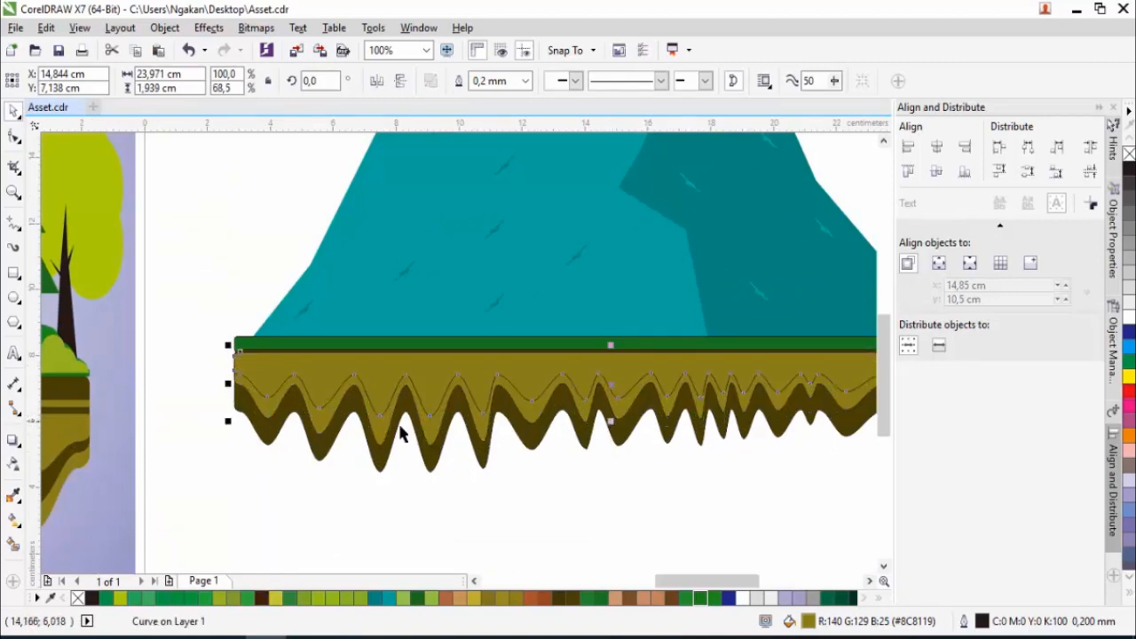
# - Fill the topmost jagged copy with the dark brown sampled from the reference soil
pyautogui.click(12, 498)
pyautogui.click(80, 400)
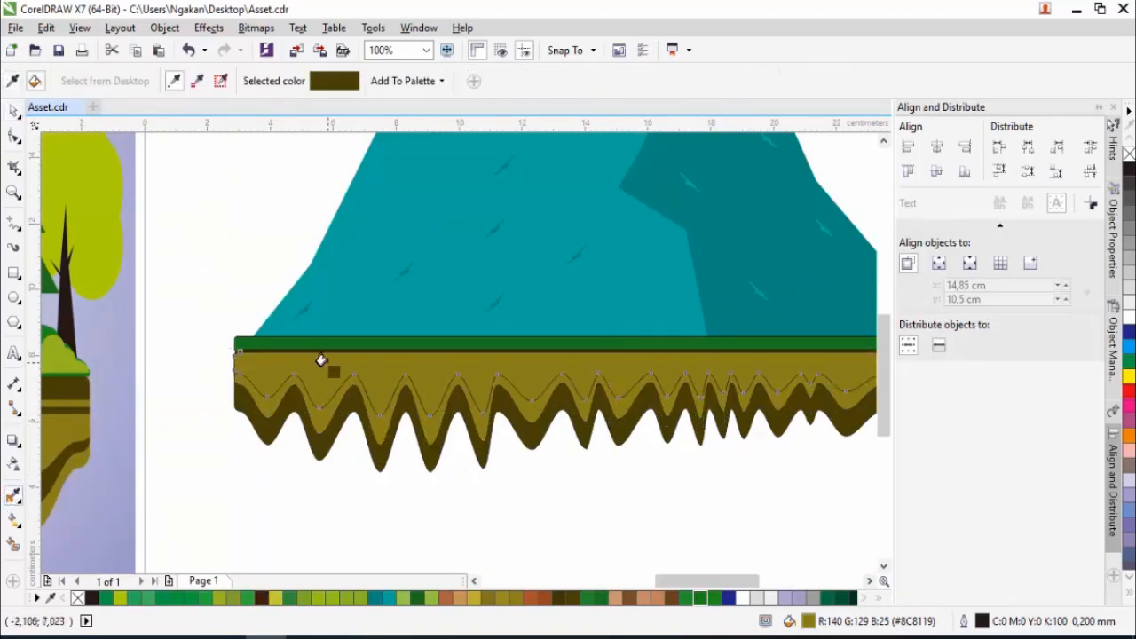
pyautogui.click(363, 414)
# - Remove the outlines from all five ground strips
pyautogui.scroll(-1, 363, 414)
pyautogui.press('space')
pyautogui.moveTo(278, 371); pyautogui.dragTo(705, 466)
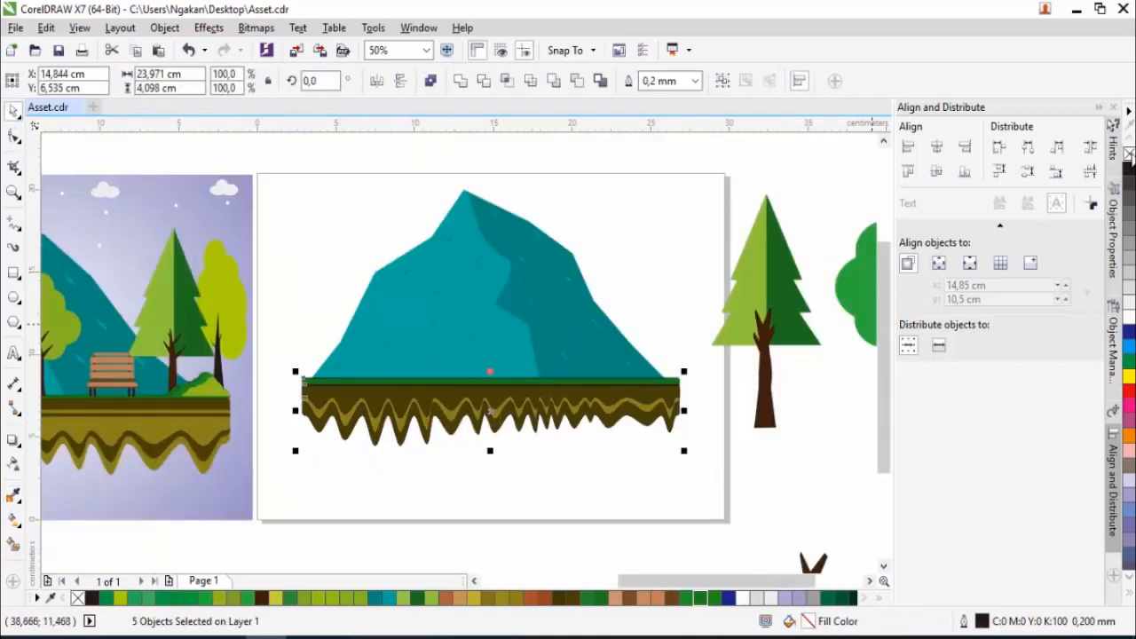
pyautogui.rightClick(1129, 153)
pyautogui.click(687, 267)
# - Shrink the tall two-tone tree outside the page to about 11.1 cm high and stand it near the ground's left end
pyautogui.scroll(-1, 602, 319)
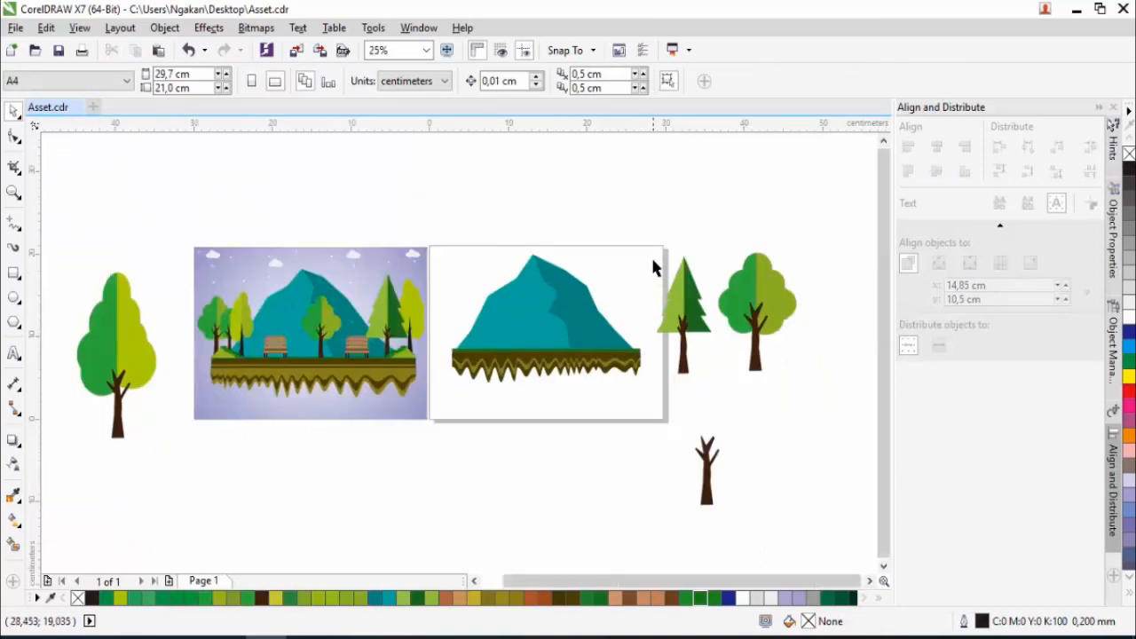
pyautogui.moveTo(70, 260); pyautogui.dragTo(163, 447)
pyautogui.moveTo(157, 265); pyautogui.dragTo(145, 302)
pyautogui.moveTo(116, 380); pyautogui.dragTo(459, 364)
pyautogui.scroll(4, 474, 334)
pyautogui.scroll(-1, 459, 364)
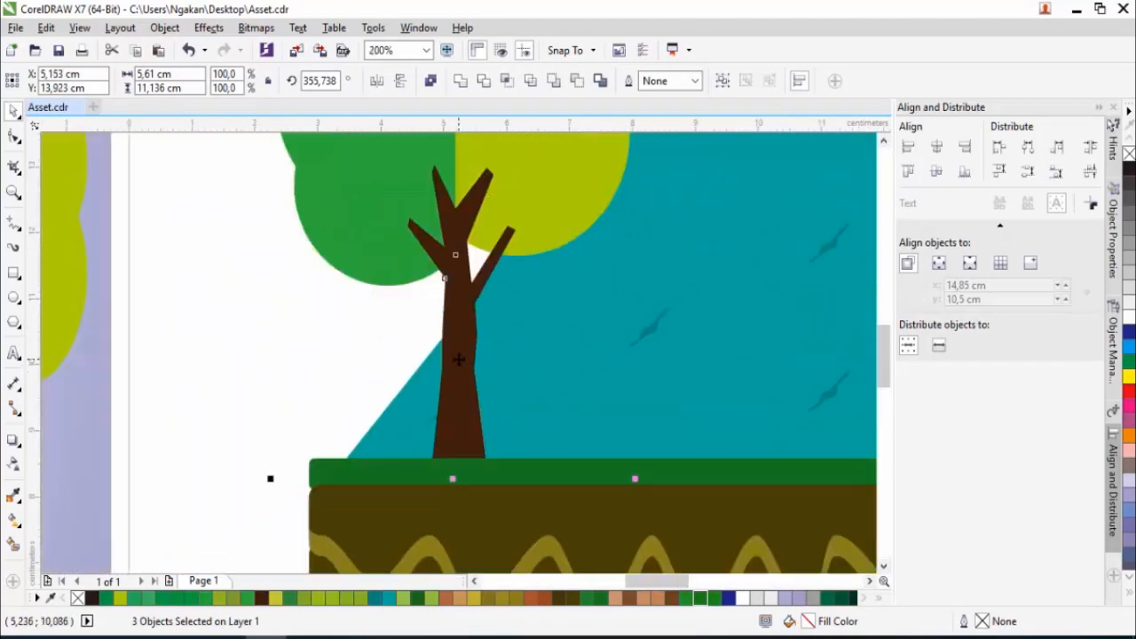
# - Place a copy of the pine tree at the ground's left end and scale it to 72%
pyautogui.scroll(-3, 458, 359)
pyautogui.moveTo(677, 368); pyautogui.dragTo(451, 391)
pyautogui.scroll(2, 453, 347)
pyautogui.scroll(-1, 456, 393)
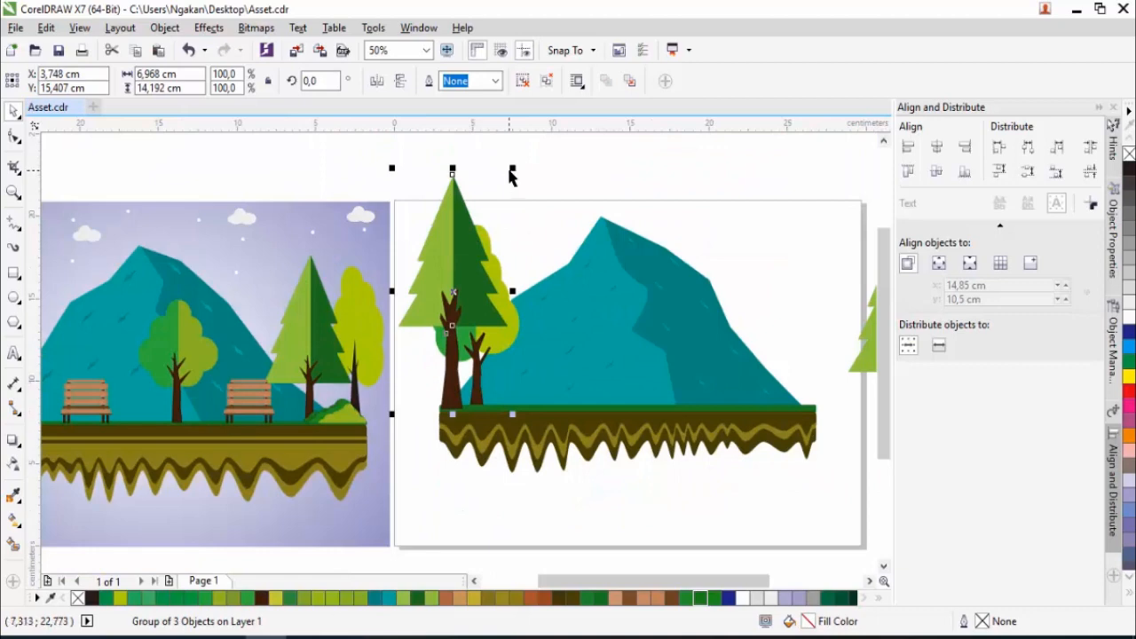
pyautogui.moveTo(513, 168); pyautogui.dragTo(503, 232)
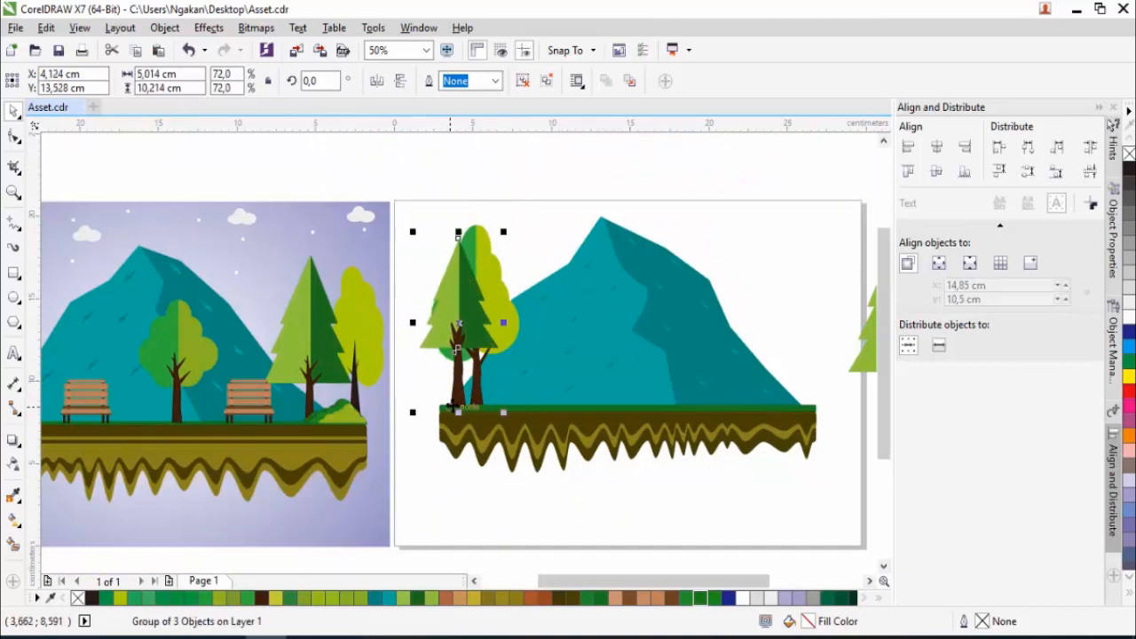
# - Try shifting the left-end trees and moving one of them a level back in the stacking order
pyautogui.scroll(3, 462, 403)
pyautogui.keyDown('ctrl'); pyautogui.click(475, 400); pyautogui.keyUp('ctrl')
pyautogui.moveTo(488, 394); pyautogui.dragTo(393, 437)
pyautogui.scroll(-3, 448, 396)
pyautogui.hotkey('ctrl', 'z')
pyautogui.scroll(1, 455, 355)
pyautogui.click(450, 428)
pyautogui.scroll(2, 451, 429)
pyautogui.scroll(-2, 389, 439)
pyautogui.hotkey('ctrl', 'pagedown')
pyautogui.hotkey('ctrl', 'z')
pyautogui.scroll(-2, 499, 389)
# - Move the round two-tone tree to the right part of the ground and shrink it to fit the scene
pyautogui.click(807, 396)
pyautogui.click(767, 400)
pyautogui.scroll(1, 761, 398)
pyautogui.moveTo(785, 424); pyautogui.dragTo(513, 391)
pyautogui.moveTo(592, 163); pyautogui.dragTo(544, 264)
pyautogui.scroll(2, 478, 385)
pyautogui.moveTo(482, 400); pyautogui.dragTo(555, 382)
pyautogui.scroll(-2, 432, 417)
# - Shrink the remaining pine tree to about half size and stand it at the ground's right end beside the round tree
pyautogui.click(600, 417)
pyautogui.moveTo(659, 233); pyautogui.dragTo(600, 354)
pyautogui.scroll(2, 577, 463)
pyautogui.moveTo(568, 477); pyautogui.dragTo(281, 299)
pyautogui.scroll(-4, 391, 343)
# - Stand a smaller copy of the round tree, at 39% scale, on the grass near the middle of the mountain
pyautogui.scroll(2, 322, 318)
pyautogui.scroll(-1, 380, 334)
pyautogui.scroll(1, 442, 334)
pyautogui.moveTo(546, 368); pyautogui.dragTo(426, 382)
pyautogui.scroll(2, 426, 383)
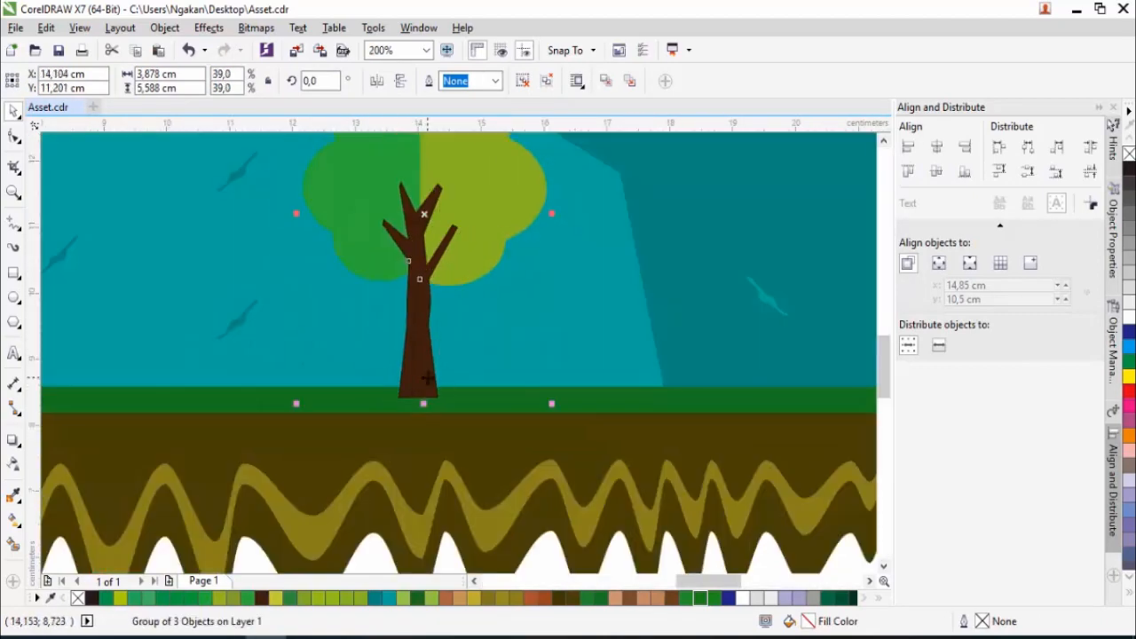
pyautogui.scroll(-2, 453, 337)
pyautogui.press('Escape')
# - Draw a bench slat rectangle about 8.6 by 1.1 cm below the ground and stack two equally spaced copies beneath it
pyautogui.scroll(-1, 471, 275)
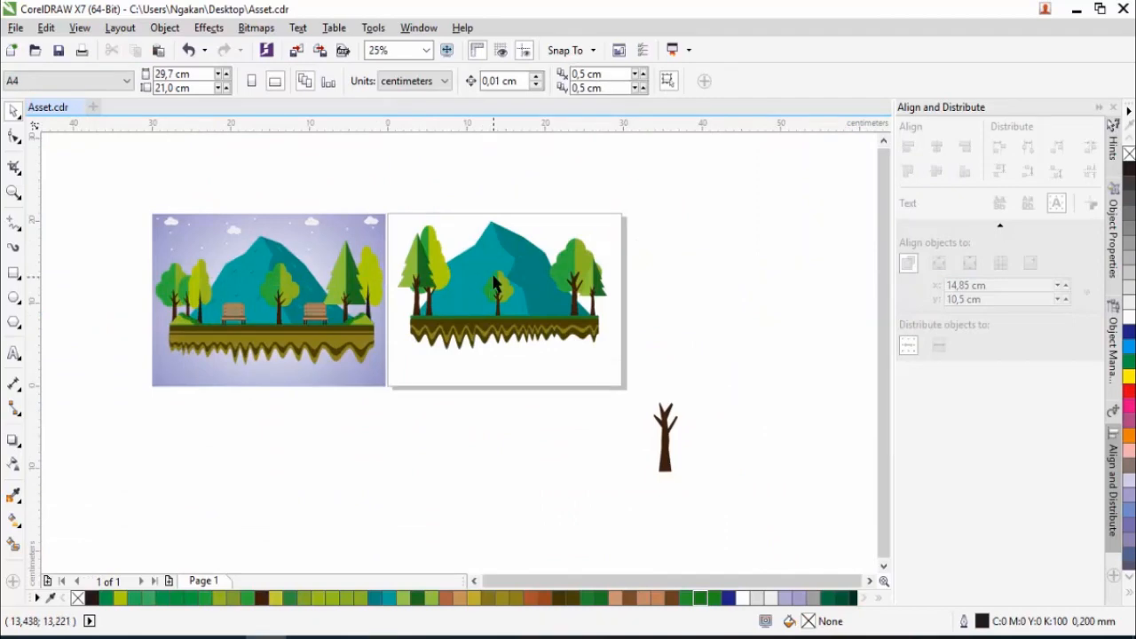
pyautogui.scroll(1, 494, 283)
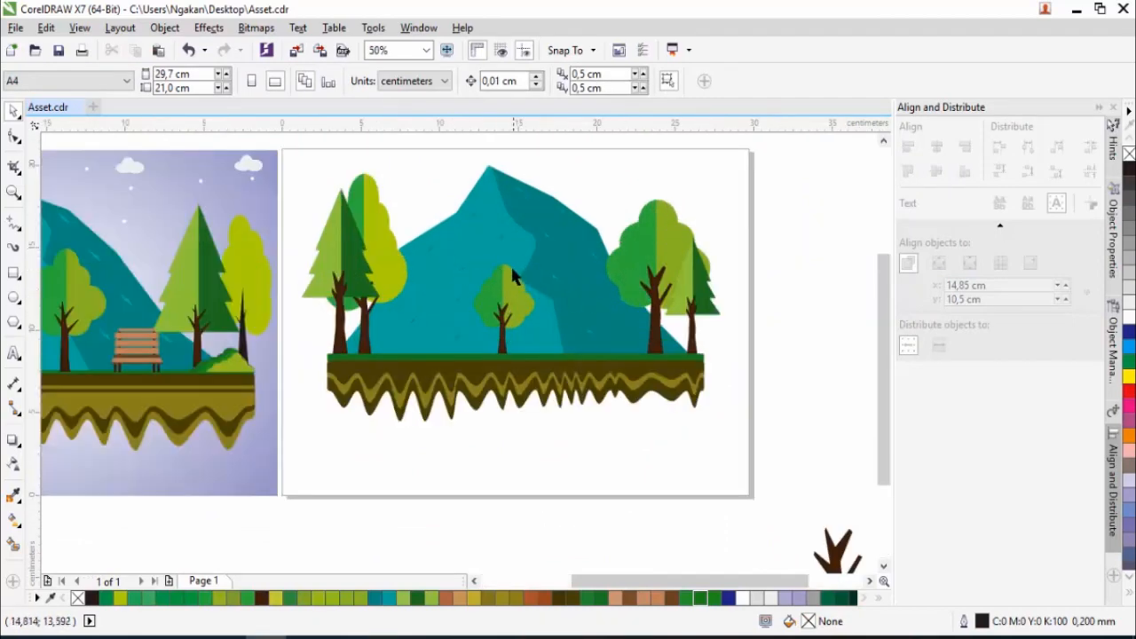
pyautogui.scroll(1, 147, 352)
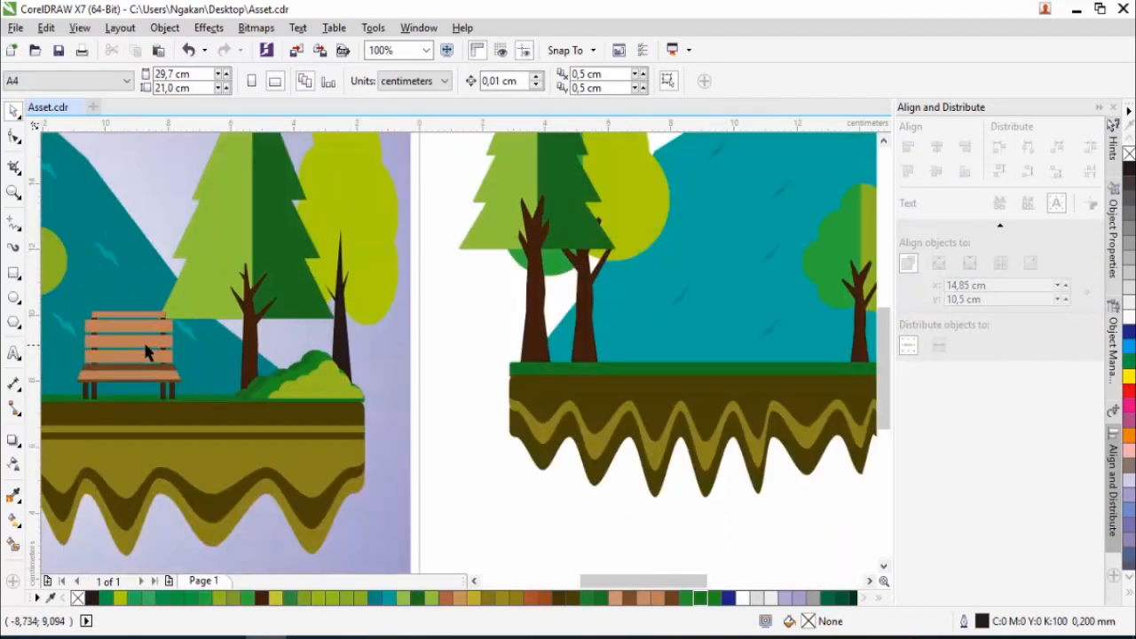
pyautogui.scroll(-1, 147, 351)
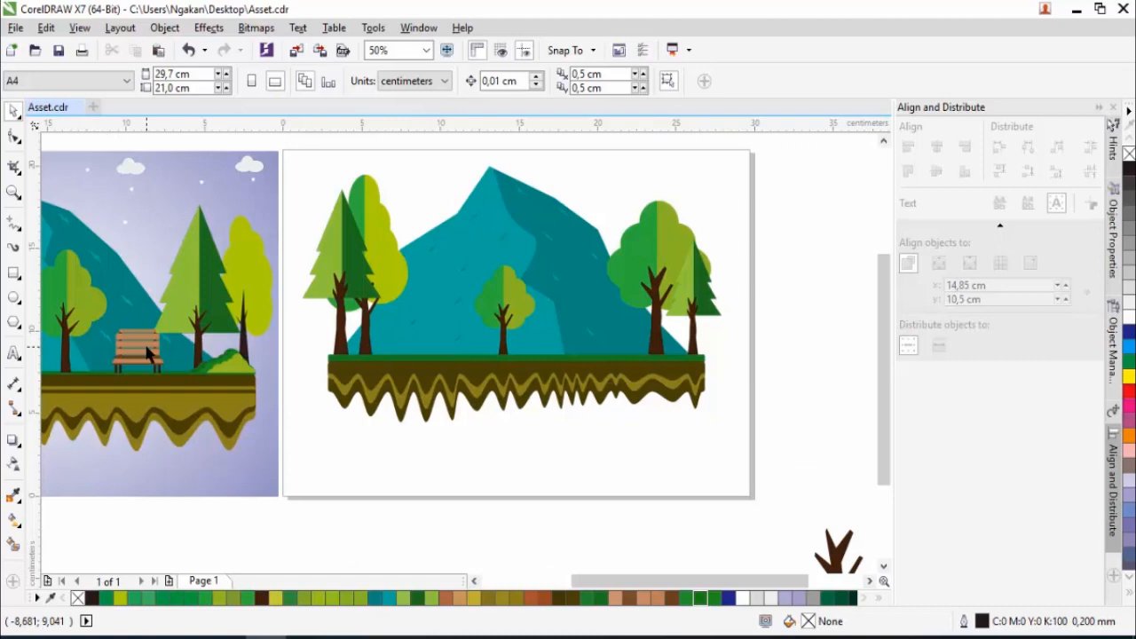
pyautogui.click(14, 275)
pyautogui.moveTo(512, 434); pyautogui.dragTo(651, 452)
pyautogui.click(14, 108)
pyautogui.scroll(1, 579, 453)
pyautogui.moveTo(576, 436); pyautogui.dragTo(576, 480)
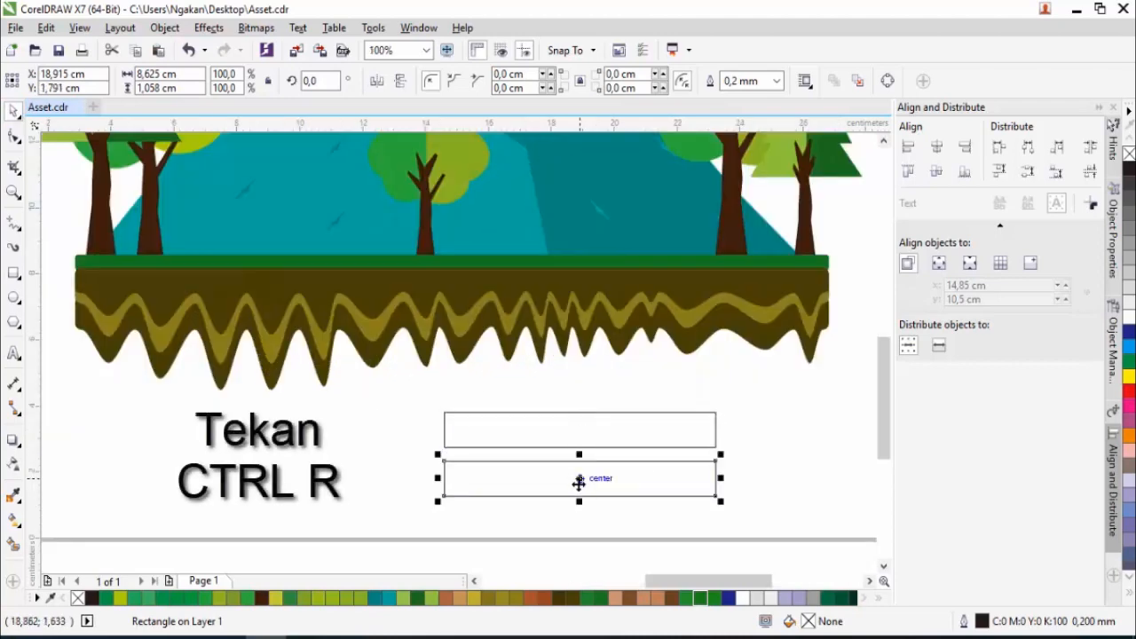
pyautogui.hotkey('ctrl', 'r')
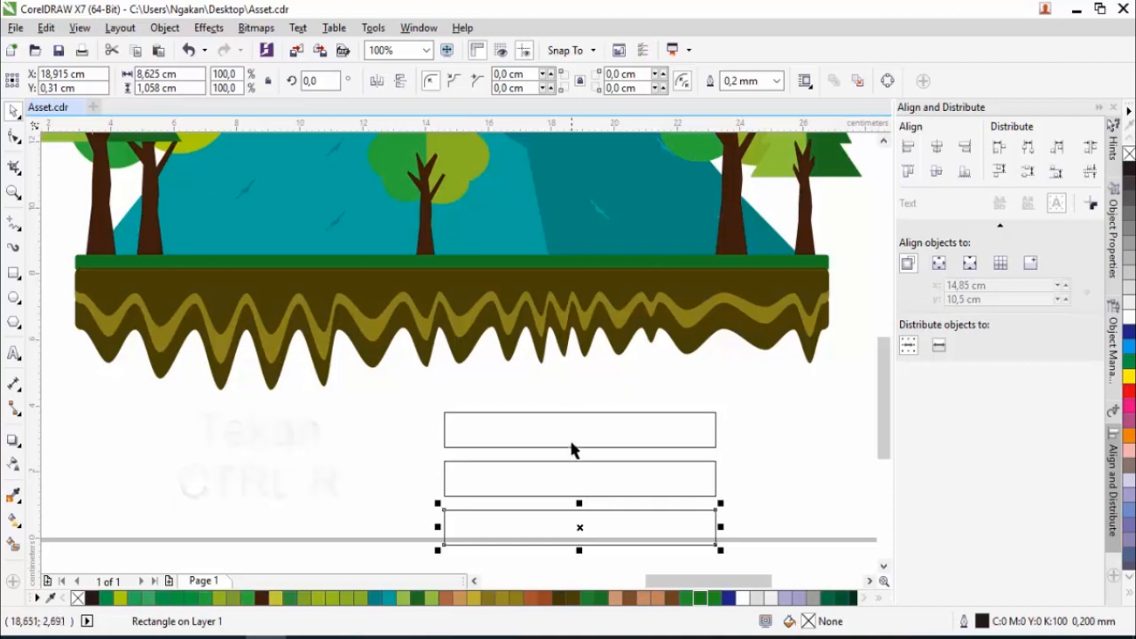
# - Add a thinner fourth slat about 0.37 cm high directly below the three bench slats
pyautogui.scroll(-1, 574, 450)
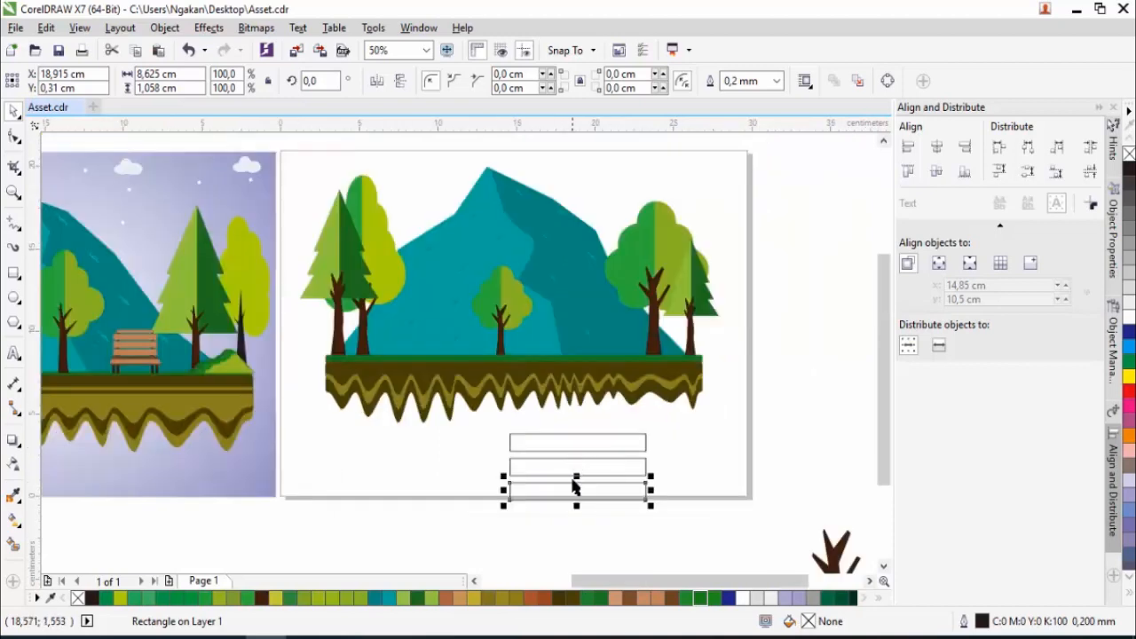
pyautogui.scroll(1, 578, 501)
pyautogui.moveTo(579, 477)
pyautogui.mouseDown()
pyautogui.moveTo(578, 517)
pyautogui.moveTo(578, 476)
pyautogui.mouseUp()
pyautogui.scroll(1, 578, 525)
pyautogui.scroll(-3, 578, 456)
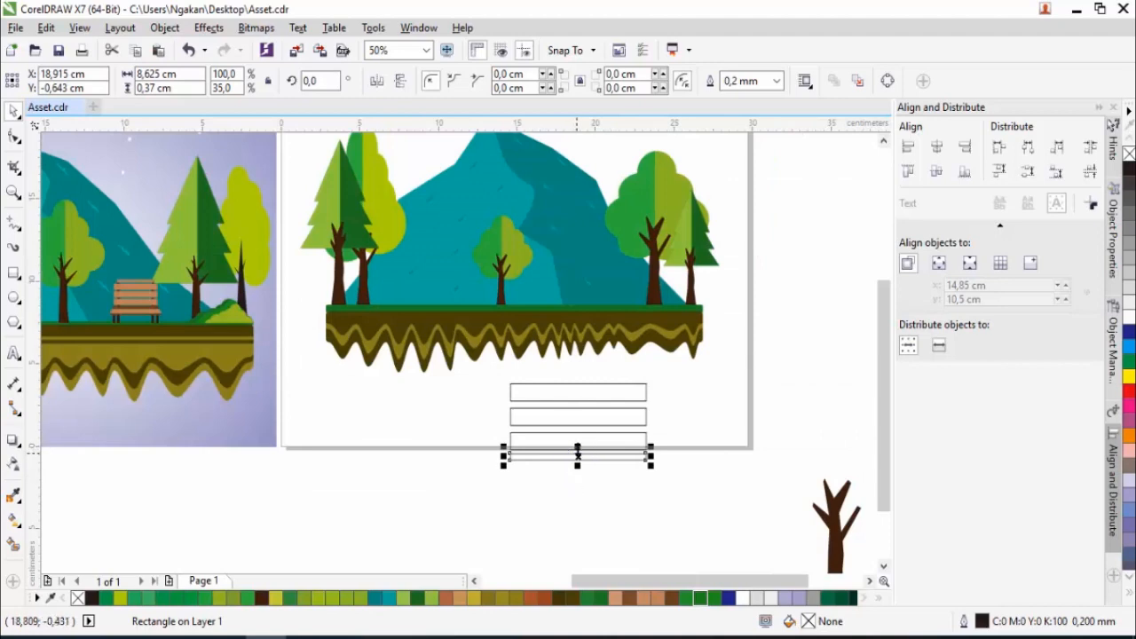
# - Add a copy of the thin slat below it, enlarged to about 9.4 by 0.66 cm for the bench seat
pyautogui.scroll(3, 578, 461)
pyautogui.moveTo(568, 450); pyautogui.dragTo(565, 518)
pyautogui.moveTo(842, 491); pyautogui.dragTo(865, 487)
pyautogui.scroll(-2, 619, 399)
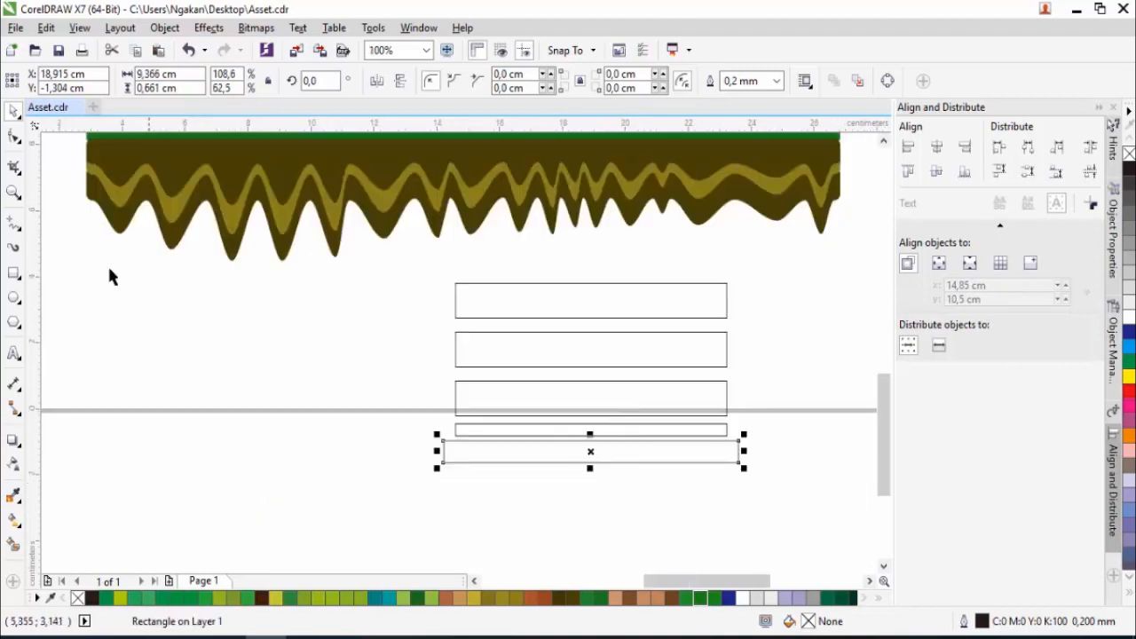
# - Convert the seat rectangle to curves and pull its two lower corners outward to make a symmetric trapezoid
pyautogui.click(14, 140)
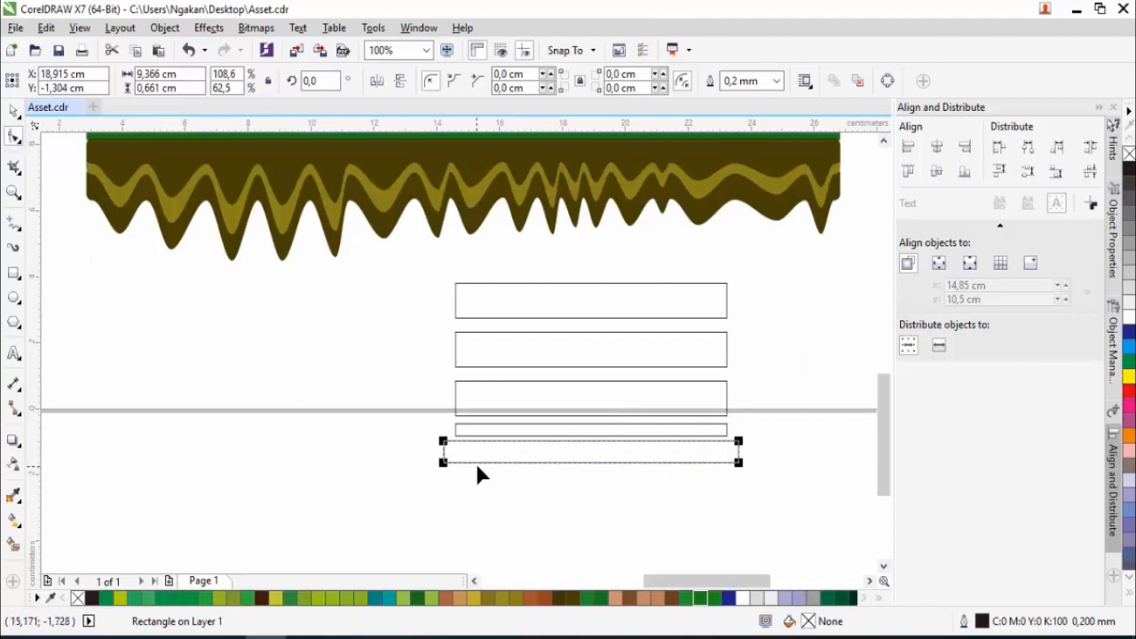
pyautogui.rightClick(515, 461)
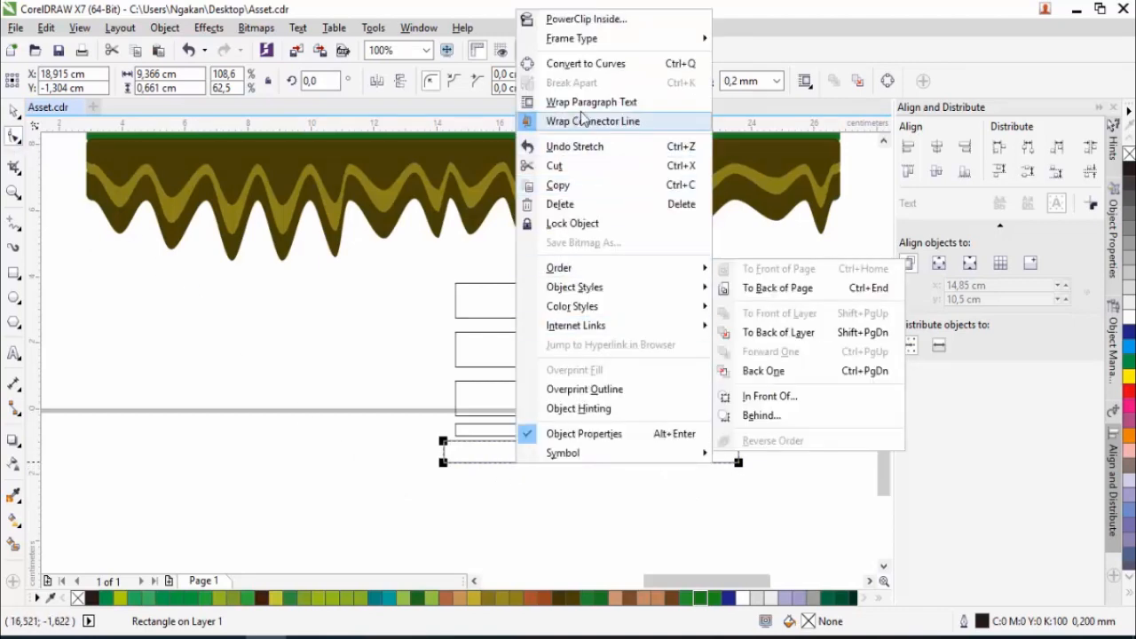
pyautogui.click(590, 61)
pyautogui.scroll(4, 462, 481)
pyautogui.moveTo(388, 399); pyautogui.dragTo(337, 406)
pyautogui.scroll(-4, 538, 447)
pyautogui.moveTo(794, 425); pyautogui.dragTo(809, 427)
pyautogui.press('space')
# - Add a copy of the trapezoid seat board directly below it and widen it to continue the slanted sides
pyautogui.scroll(1, 658, 435)
pyautogui.moveTo(634, 393); pyautogui.dragTo(631, 438)
pyautogui.rightClick(631, 438)
pyautogui.scroll(-1, 541, 446)
pyautogui.moveTo(756, 442); pyautogui.dragTo(771, 441)
# - Copy the thin slat to directly beneath the seat boards and widen it to about 11.1 cm as the front edge
pyautogui.click(581, 403)
pyautogui.moveTo(591, 403); pyautogui.dragTo(556, 456)
pyautogui.scroll(2, 589, 459)
pyautogui.rightClick(556, 457)
pyautogui.scroll(-2, 657, 462)
pyautogui.moveTo(785, 463); pyautogui.dragTo(819, 462)
pyautogui.scroll(-1, 568, 449)
pyautogui.click(613, 459)
pyautogui.scroll(1, 618, 460)
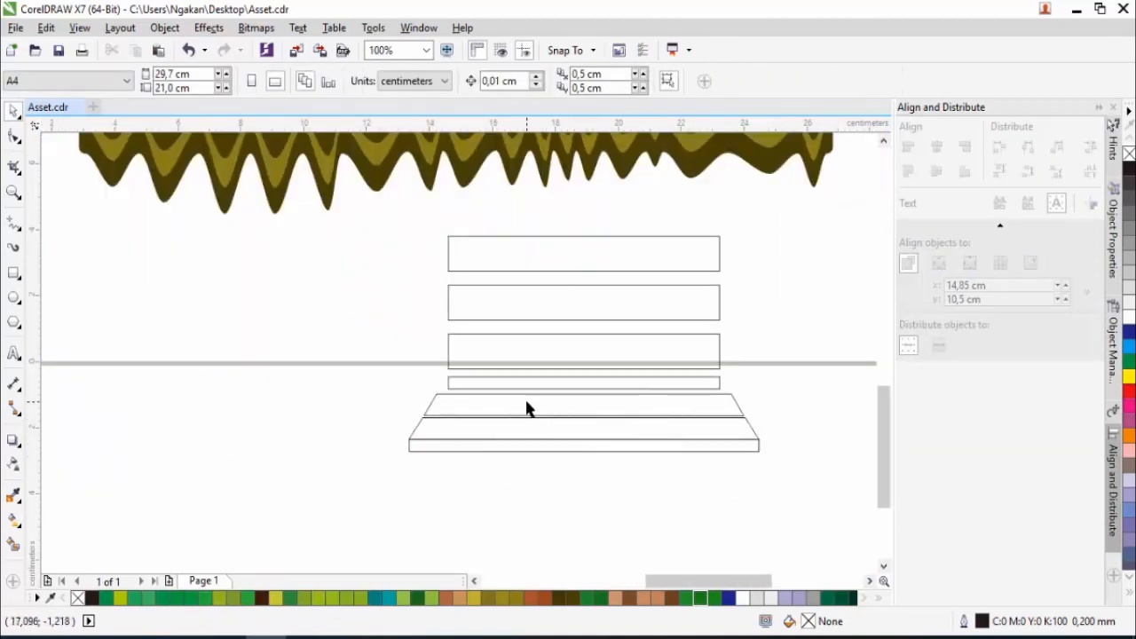
# - Fill the three back slats and both seat boards with the light brown (#BF8056) sampled from the reference bench
pyautogui.click(560, 262)
pyautogui.keyDown('shift'); pyautogui.click(622, 320); pyautogui.keyUp('shift')
pyautogui.keyDown('shift'); pyautogui.click(621, 335); pyautogui.keyUp('shift')
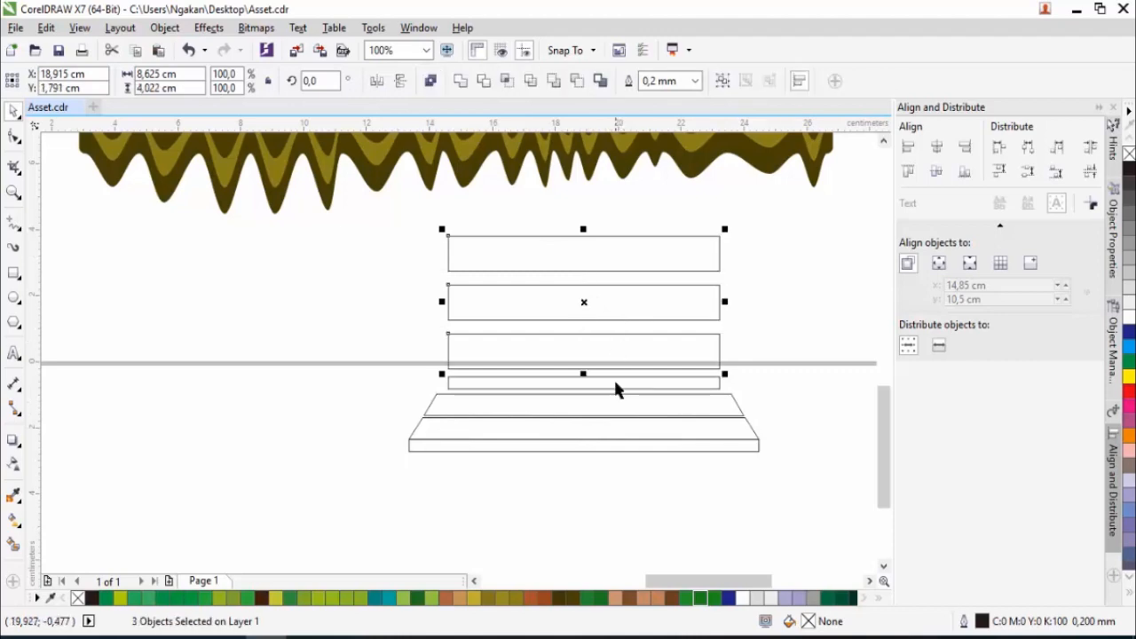
pyautogui.keyDown('shift'); pyautogui.click(617, 405); pyautogui.keyUp('shift')
pyautogui.keyDown('shift'); pyautogui.click(627, 434); pyautogui.keyUp('shift')
pyautogui.scroll(-1, 609, 408)
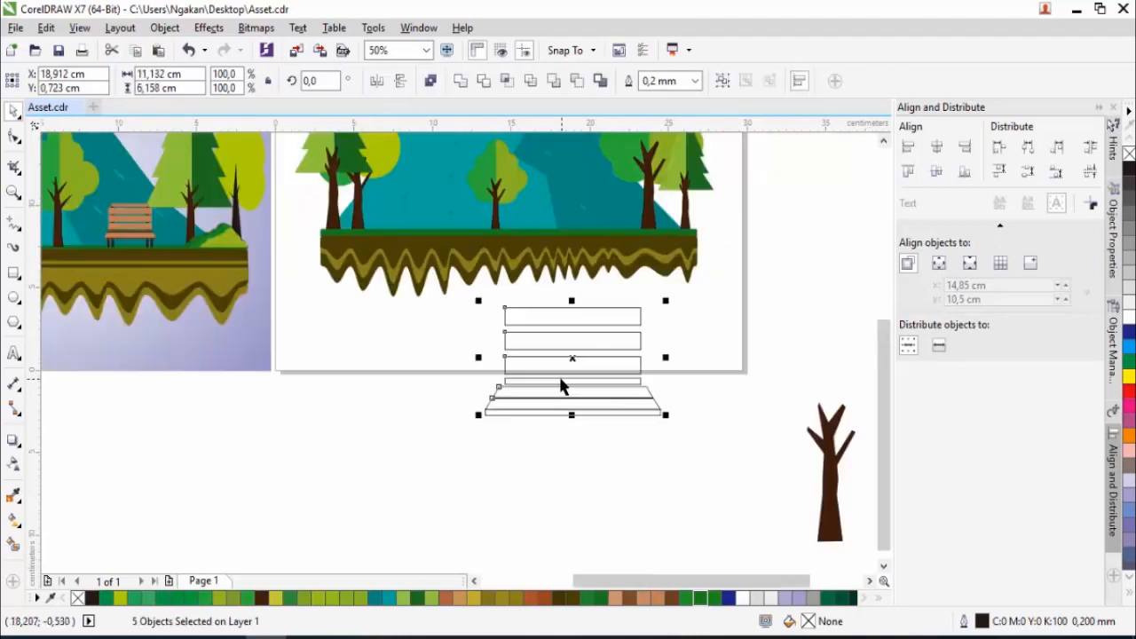
pyautogui.click(13, 495)
pyautogui.scroll(3, 139, 223)
pyautogui.scroll(-1, 136, 247)
pyautogui.scroll(-2, 136, 247)
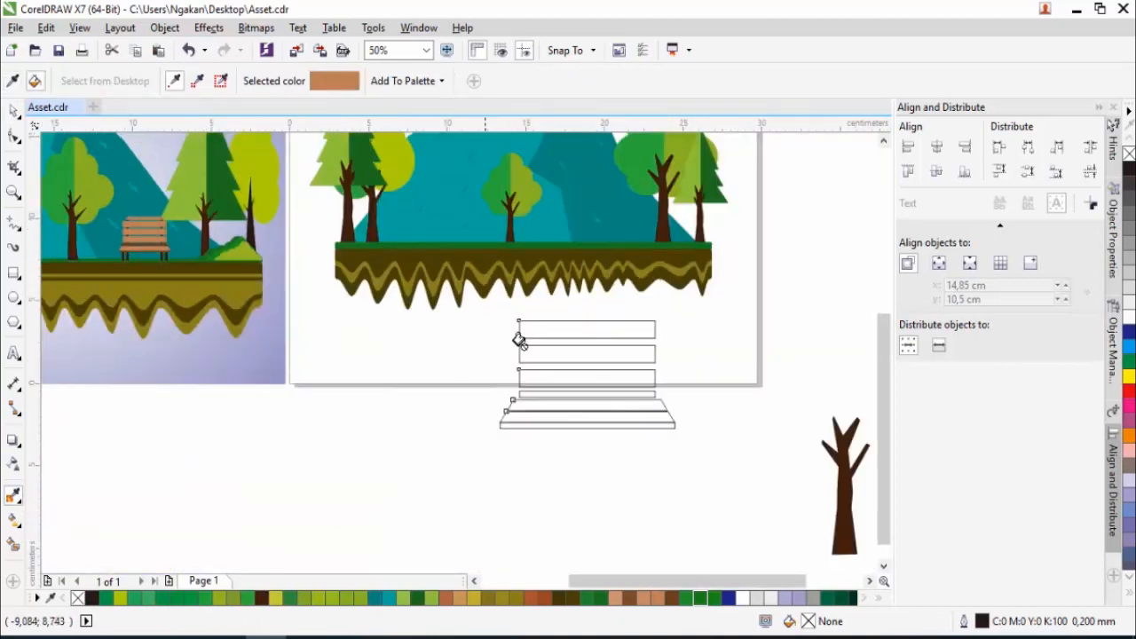
pyautogui.click(559, 331)
pyautogui.click(556, 354)
pyautogui.click(554, 378)
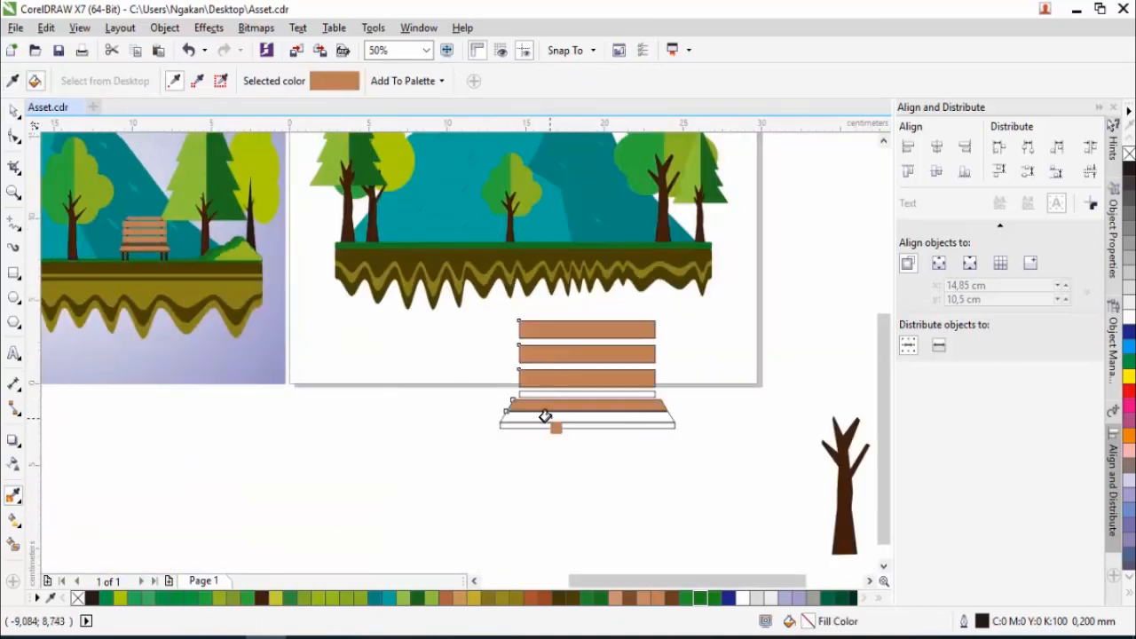
pyautogui.scroll(2, 541, 414)
pyautogui.click(526, 408)
pyautogui.scroll(-2, 526, 409)
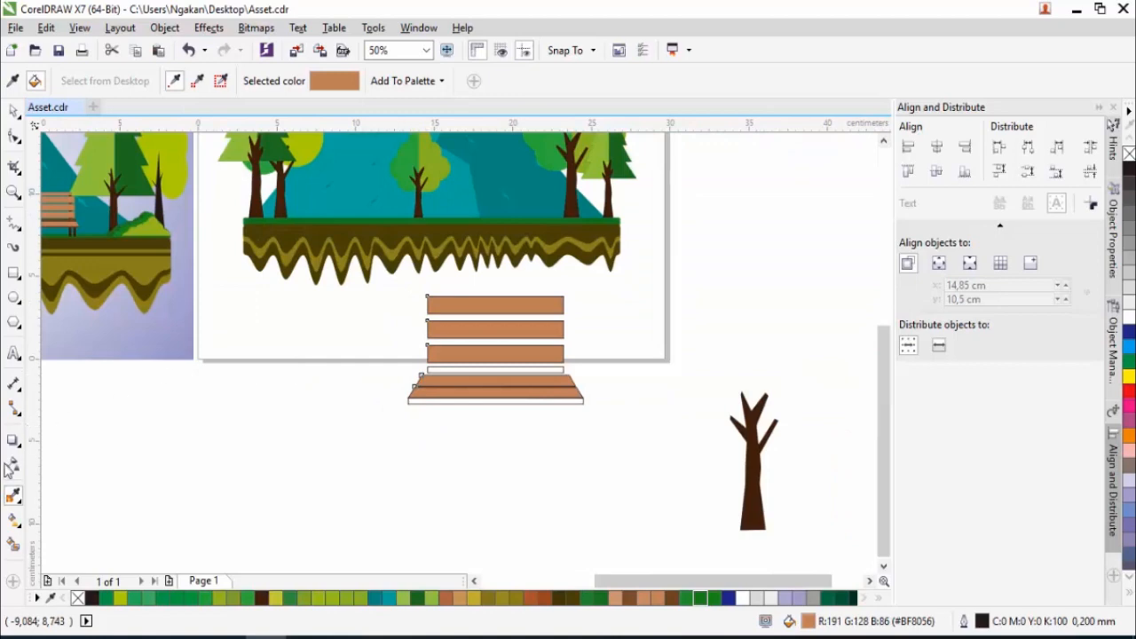
# - Fill the thin back slat and the seat's front edge with the dark brown (#69401C) sampled from the reference bench
pyautogui.scroll(3, 76, 226)
pyautogui.click(144, 161)
pyautogui.scroll(-1, 144, 161)
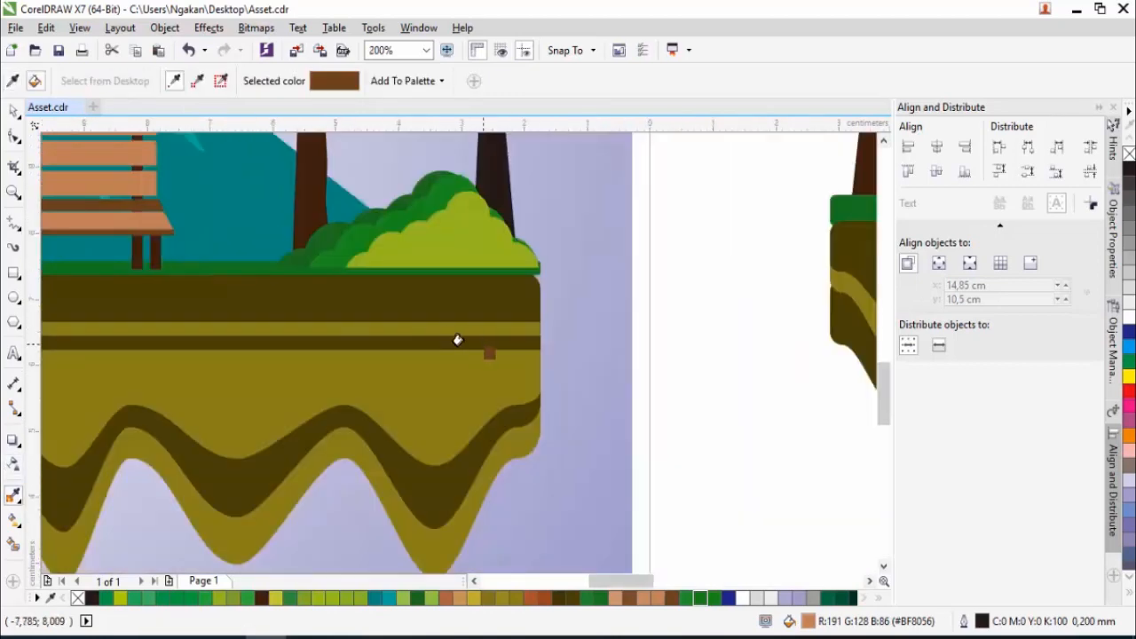
pyautogui.scroll(-3, 466, 340)
pyautogui.scroll(4, 578, 398)
pyautogui.click(513, 316)
pyautogui.scroll(-2, 514, 316)
pyautogui.click(488, 371)
pyautogui.click(13, 108)
pyautogui.scroll(-1, 353, 297)
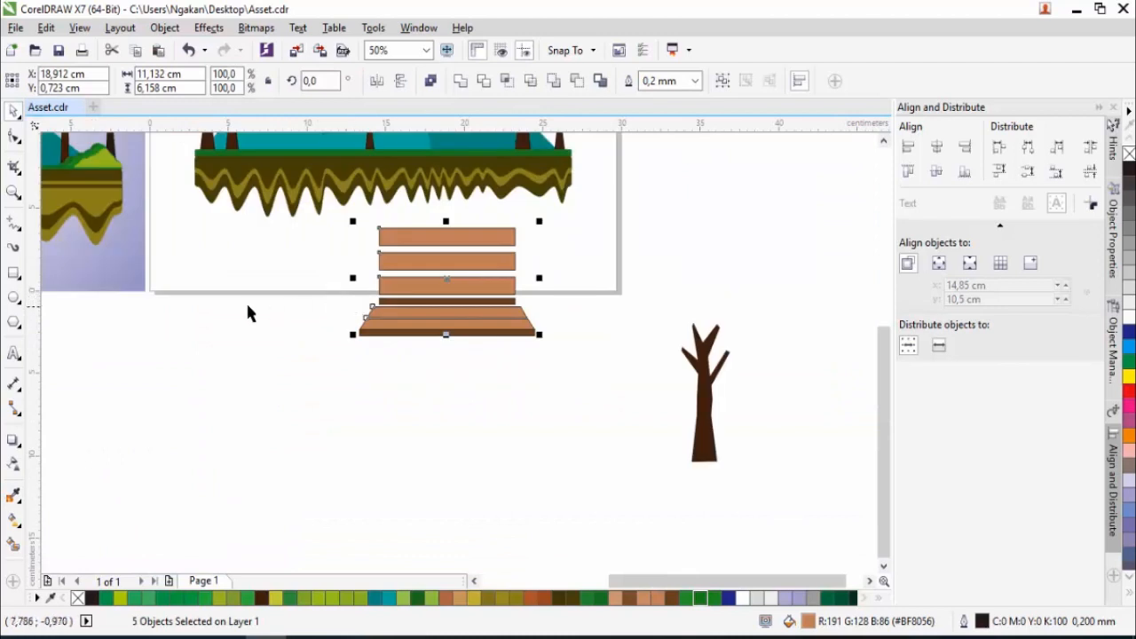
# - Draw a vertical post about 0.58 by 9.3 cm near the bench's left end and fill it with the front edge's dark brown
pyautogui.click(13, 275)
pyautogui.scroll(1, 416, 251)
pyautogui.moveTo(365, 203); pyautogui.dragTo(385, 502)
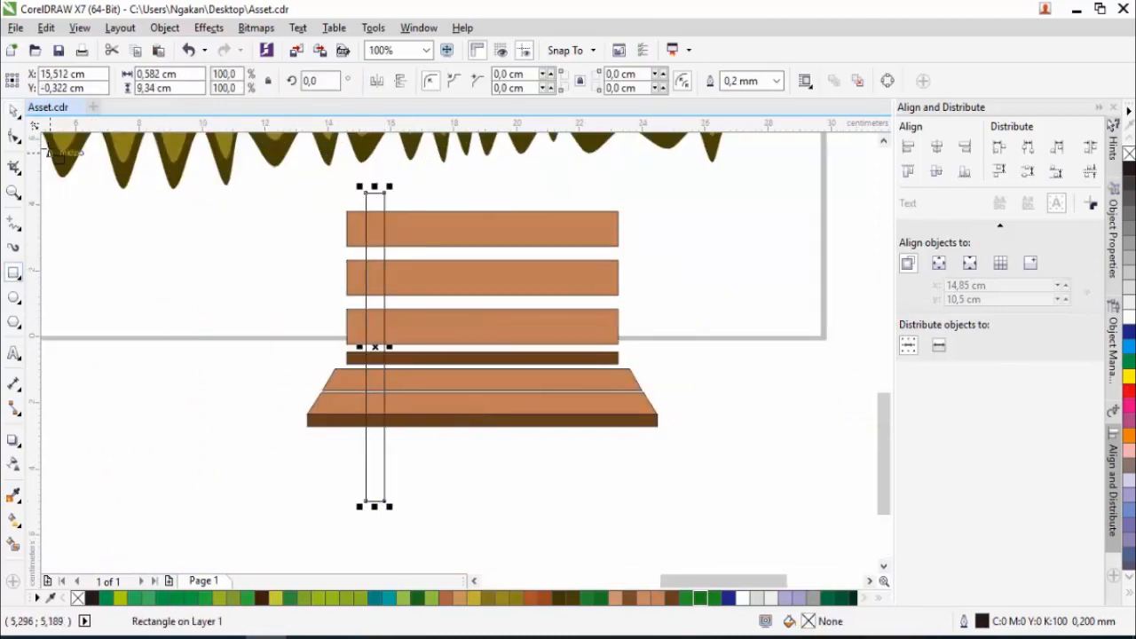
pyautogui.click(14, 496)
pyautogui.click(419, 418)
pyautogui.click(367, 440)
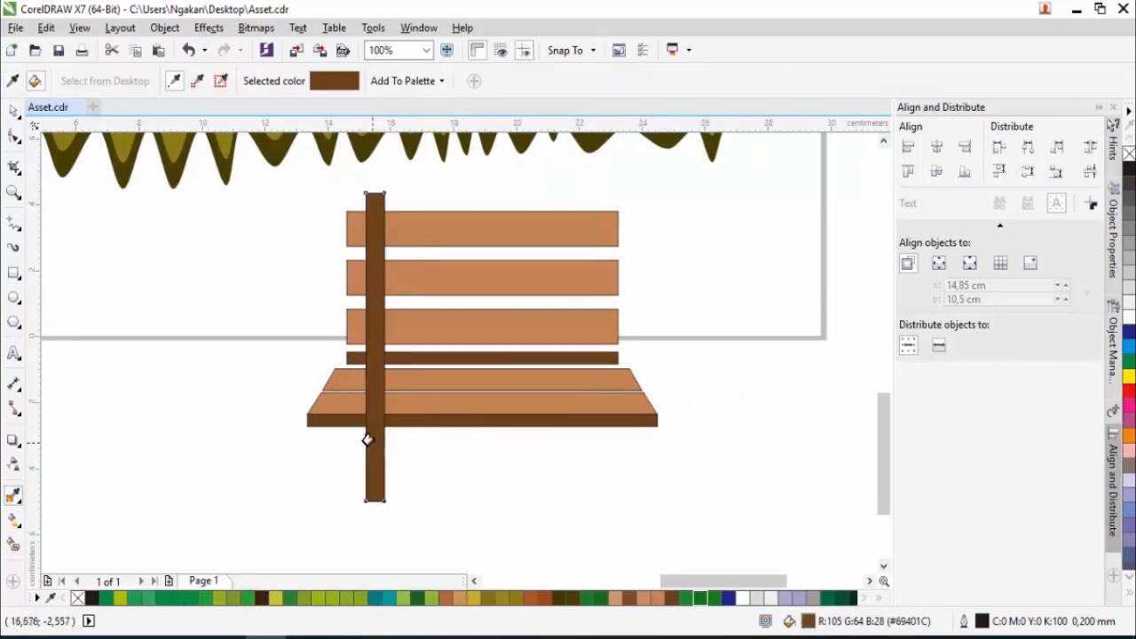
# - Copy the post to the bench's right end and send both posts to the back of the layer
pyautogui.click(14, 111)
pyautogui.moveTo(375, 353); pyautogui.dragTo(588, 351)
pyautogui.keyDown('shift'); pyautogui.click(375, 444); pyautogui.keyUp('shift')
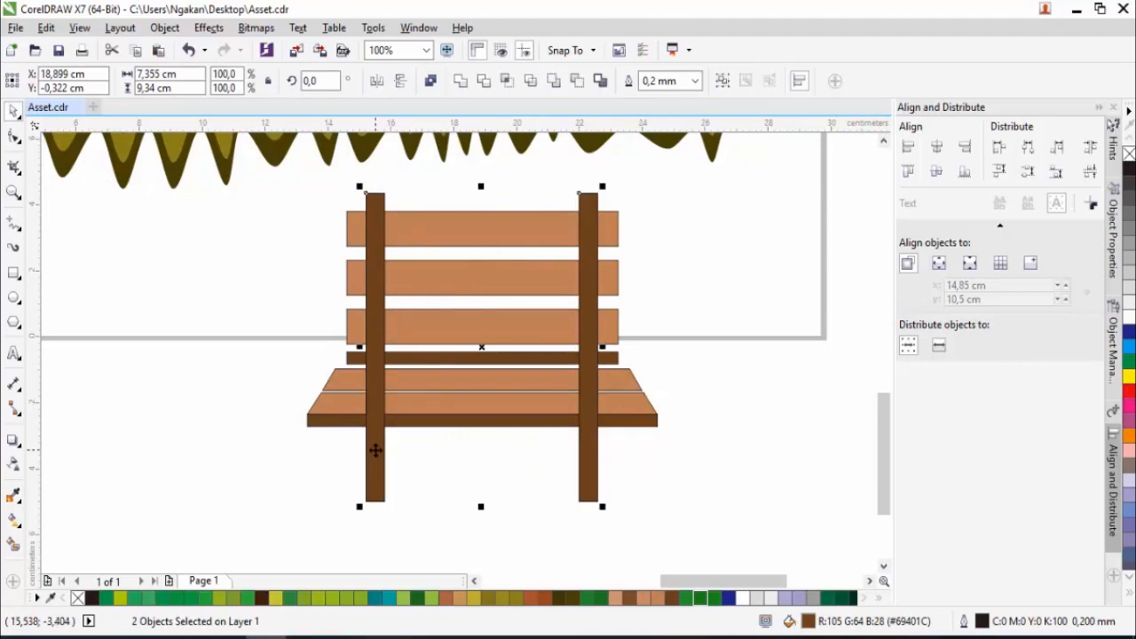
pyautogui.rightClick(377, 448)
pyautogui.moveTo(543, 281)
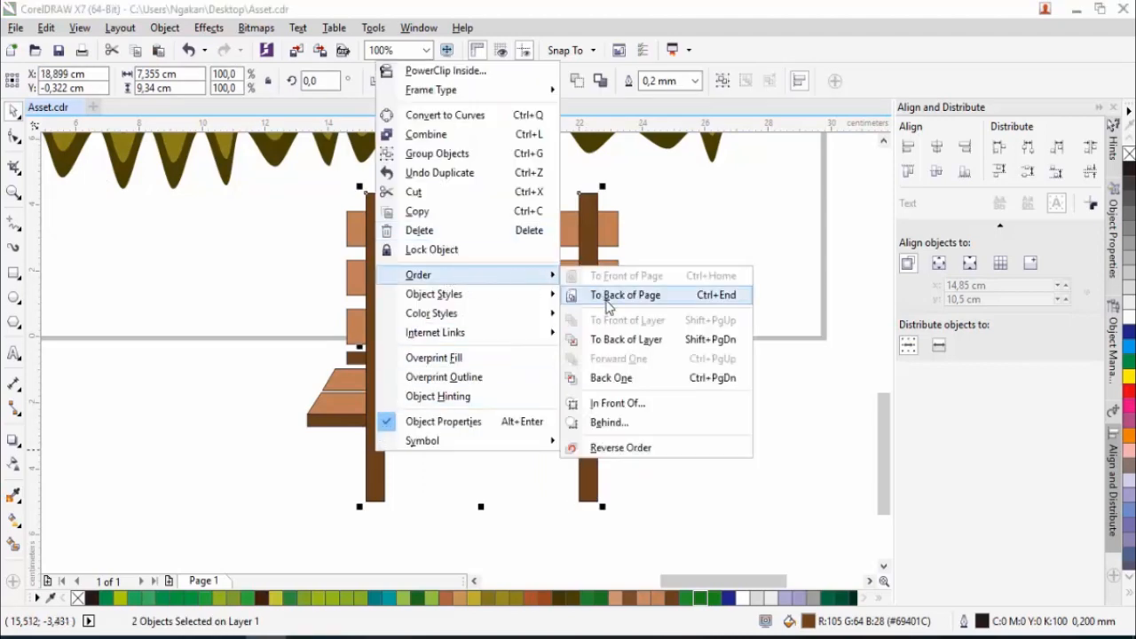
pyautogui.click(613, 341)
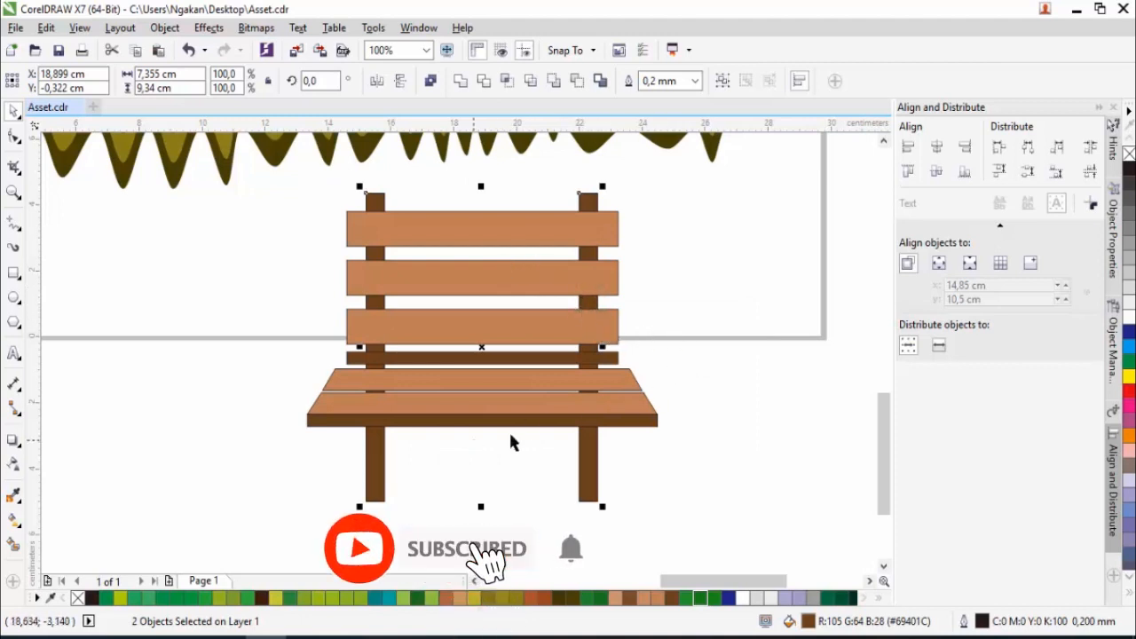
# - Make a front leg from a copy of the right post near the seat's right end, shortened to about 2.6 cm, behind the seat
pyautogui.moveTo(589, 476); pyautogui.dragTo(634, 475)
pyautogui.click(667, 486)
pyautogui.hotkey('ctrl', 'z')
pyautogui.click(589, 475)
pyautogui.moveTo(633, 185); pyautogui.dragTo(633, 417)
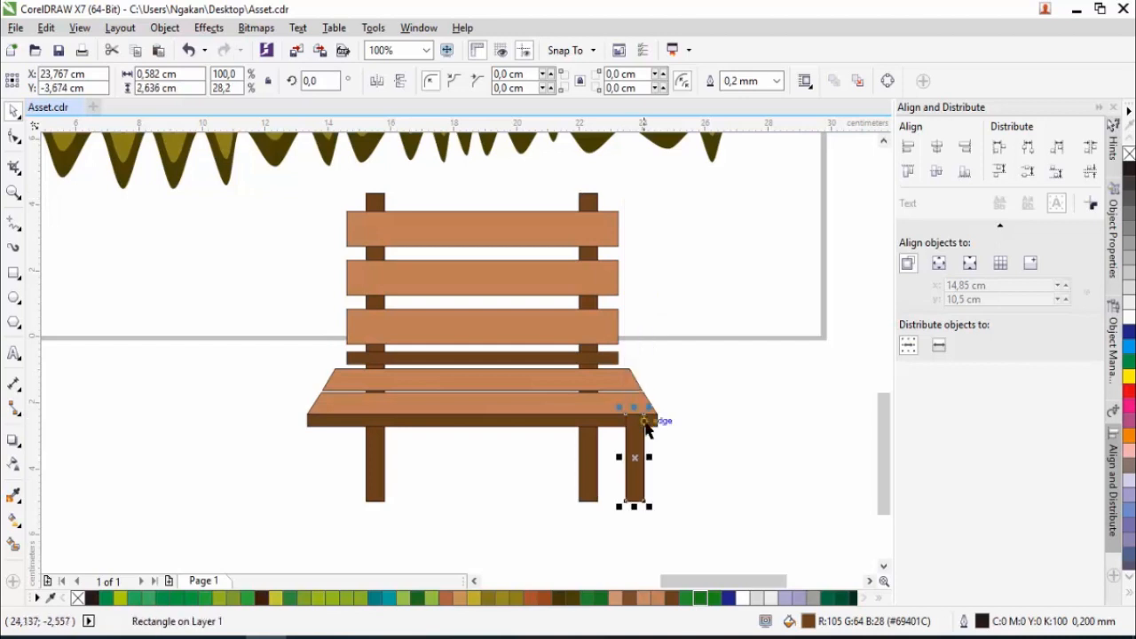
pyautogui.rightClick(633, 433)
pyautogui.moveTo(705, 444)
pyautogui.click(895, 460)
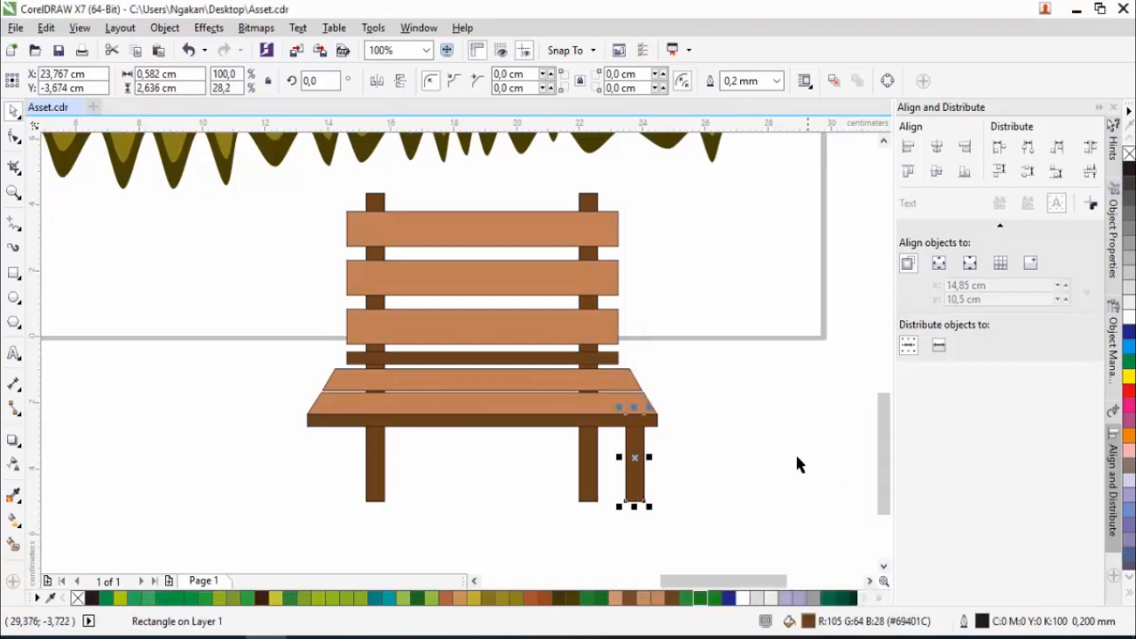
# - Copy the front leg to the seat's left end and send the copy to the back of the page
pyautogui.moveTo(634, 457); pyautogui.dragTo(329, 461)
pyautogui.click(495, 477)
pyautogui.rightClick(331, 468)
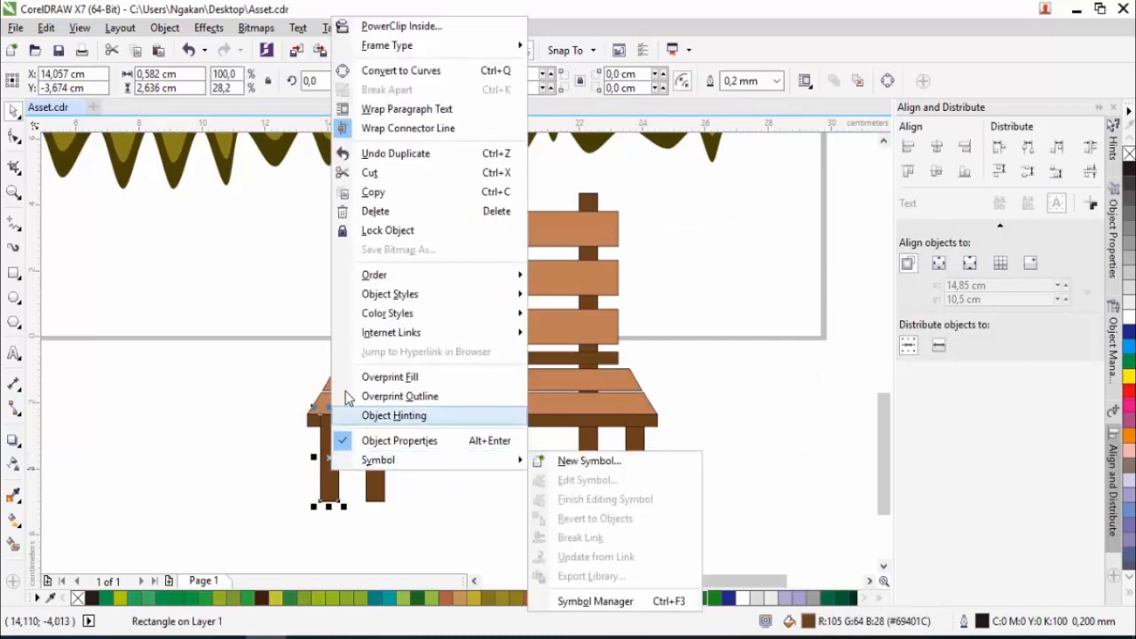
pyautogui.moveTo(390, 282)
pyautogui.click(574, 296)
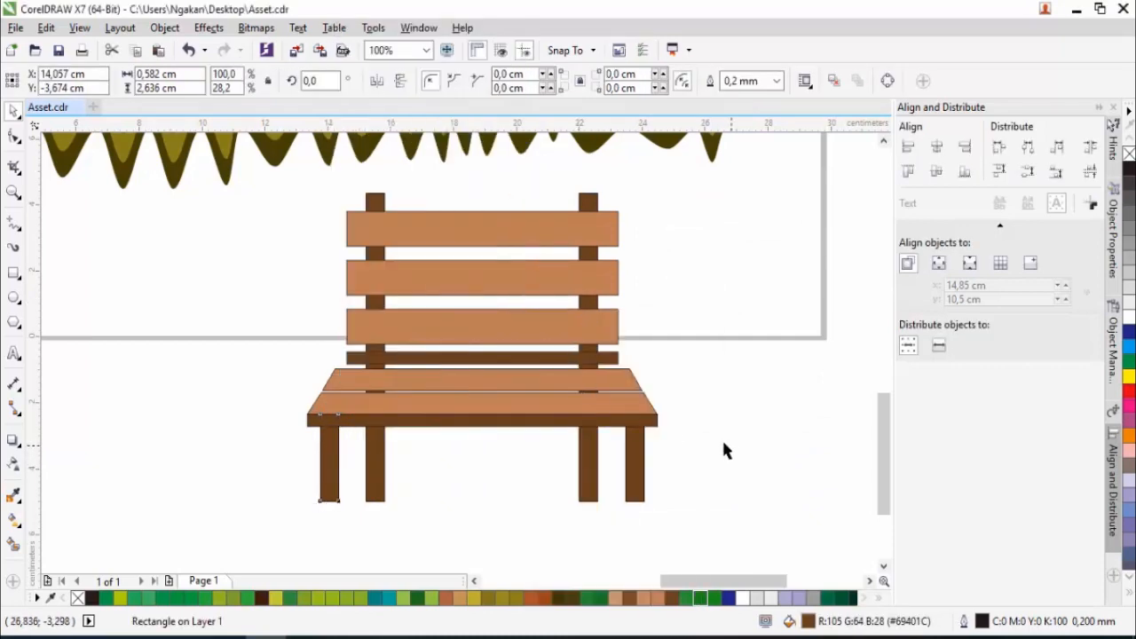
pyautogui.click(729, 444)
# - Remove the outlines from all bench parts and group them
pyautogui.scroll(-1, 535, 421)
pyautogui.moveTo(442, 373); pyautogui.dragTo(382, 299)
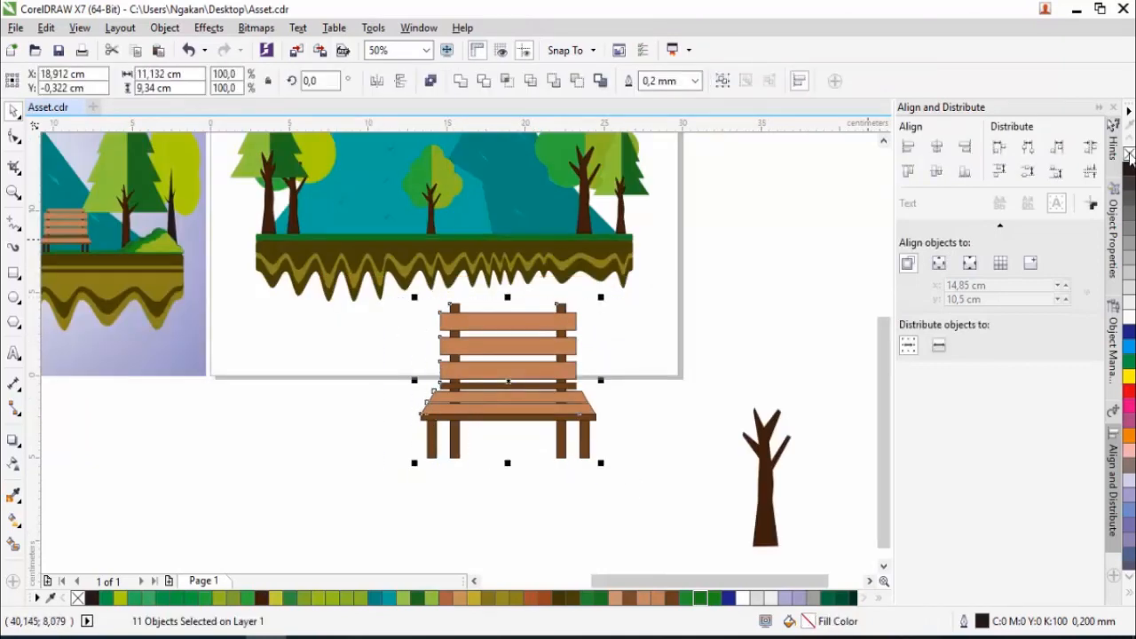
pyautogui.rightClick(1129, 154)
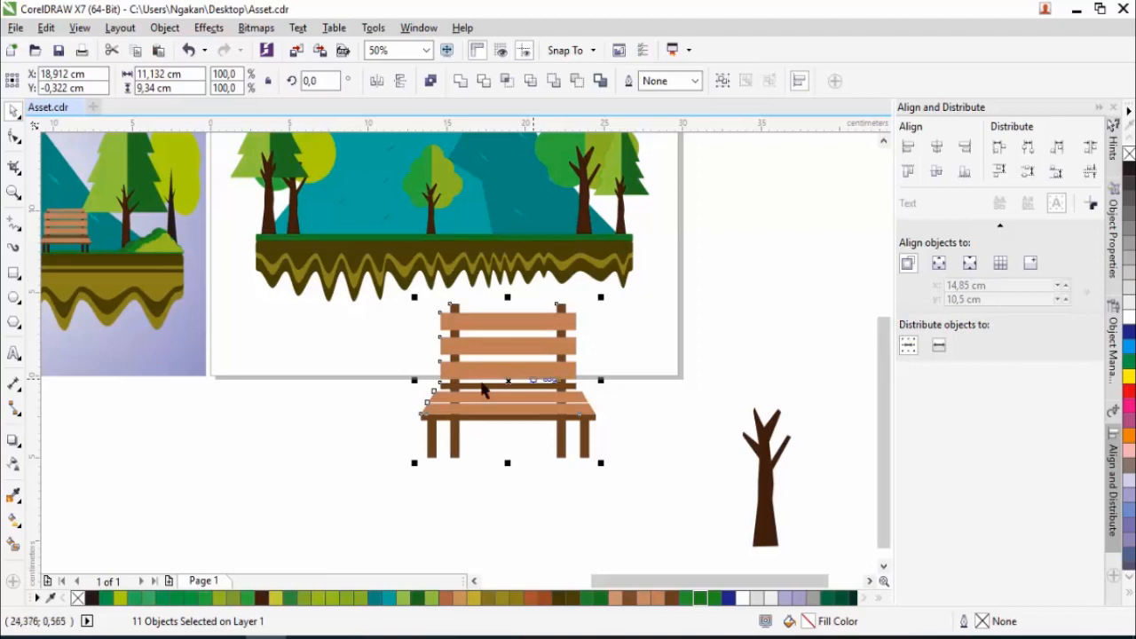
pyautogui.rightClick(509, 397)
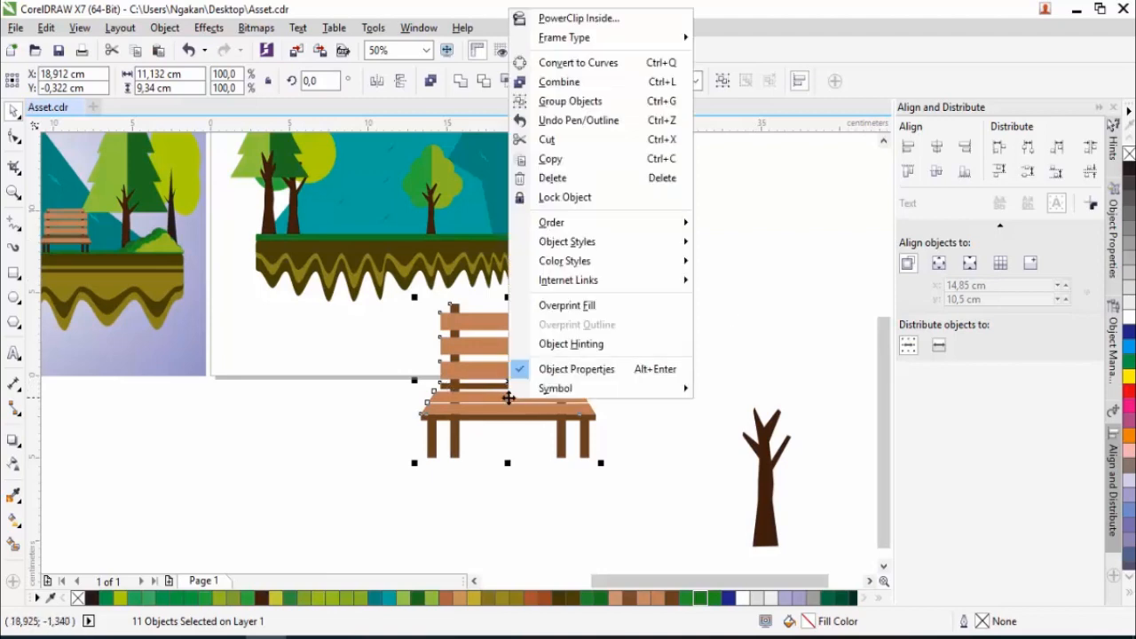
pyautogui.click(570, 101)
# - Stand the bench, scaled to 36.9%, on the grass right of the middle tree and place a copy left of the tree
pyautogui.moveTo(599, 295); pyautogui.dragTo(551, 338)
pyautogui.moveTo(508, 388); pyautogui.dragTo(500, 213)
pyautogui.scroll(2, 499, 206)
pyautogui.moveTo(672, 338); pyautogui.dragTo(647, 317)
pyautogui.moveTo(558, 236); pyautogui.dragTo(293, 286)
pyautogui.scroll(-1, 601, 322)
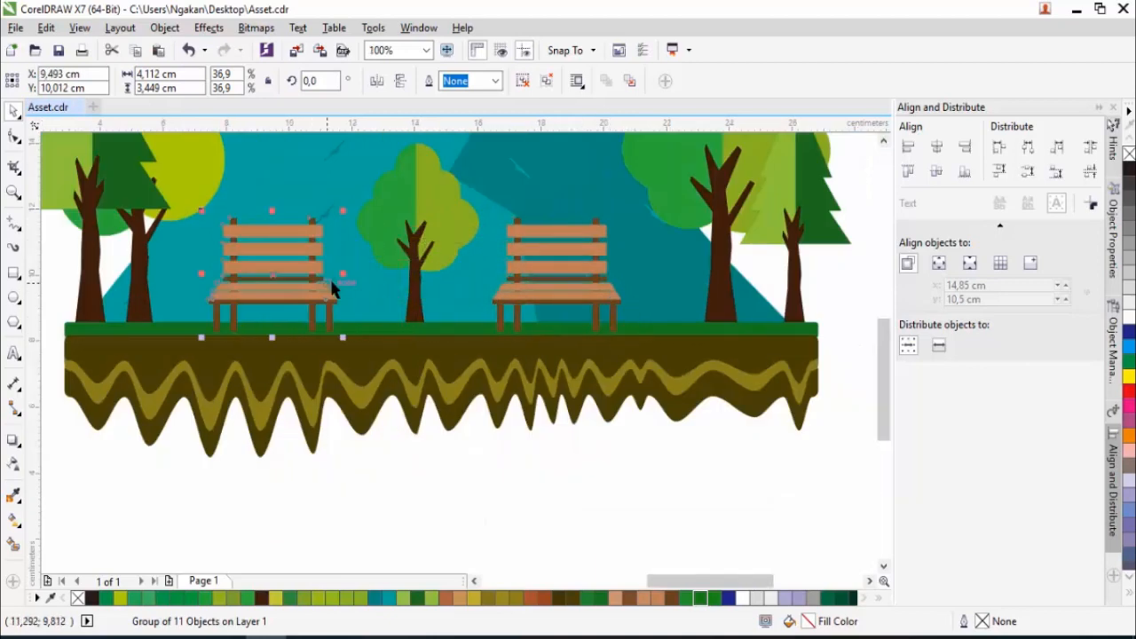
# - Compare the assembled scene with the reference landscape to find the elements still missing
pyautogui.scroll(-1, 326, 280)
pyautogui.scroll(1, 319, 257)
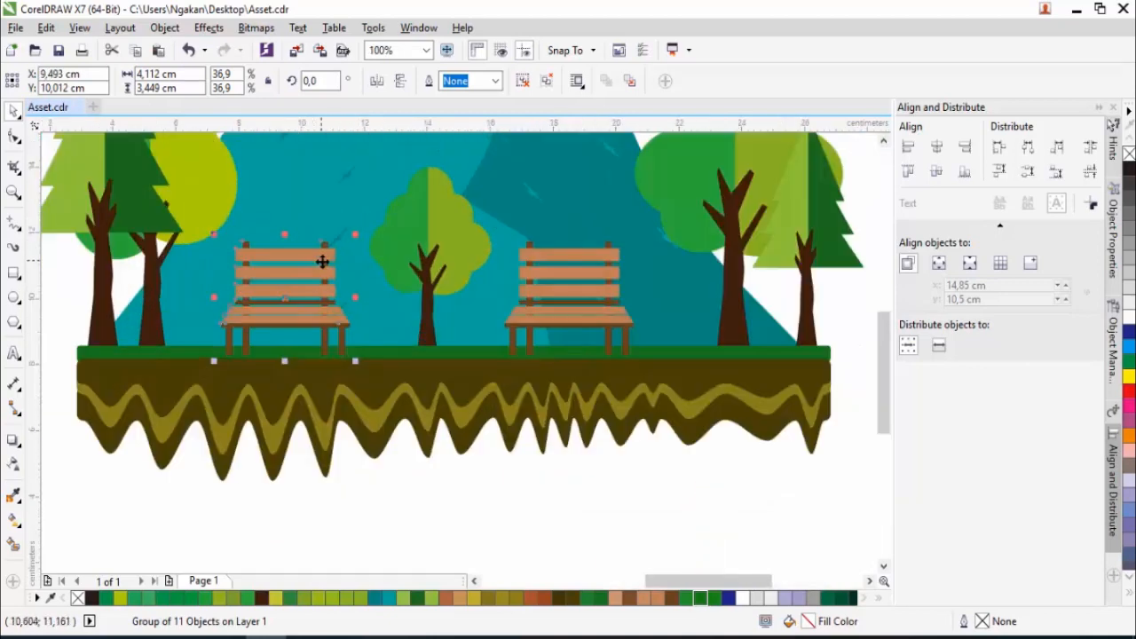
pyautogui.scroll(-1, 351, 278)
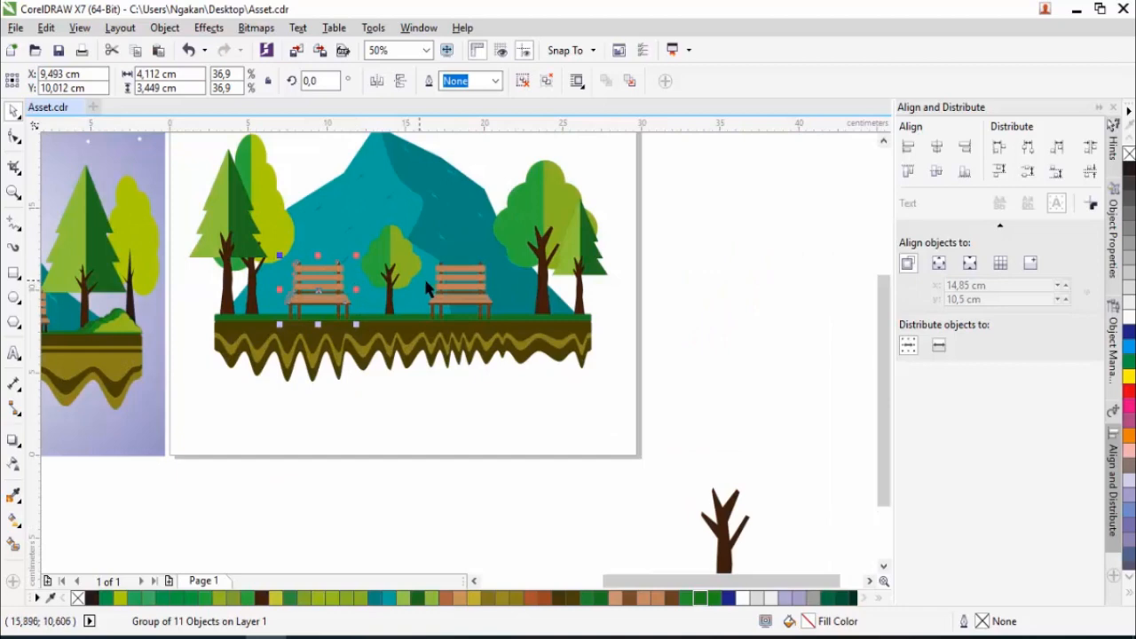
pyautogui.click(688, 317)
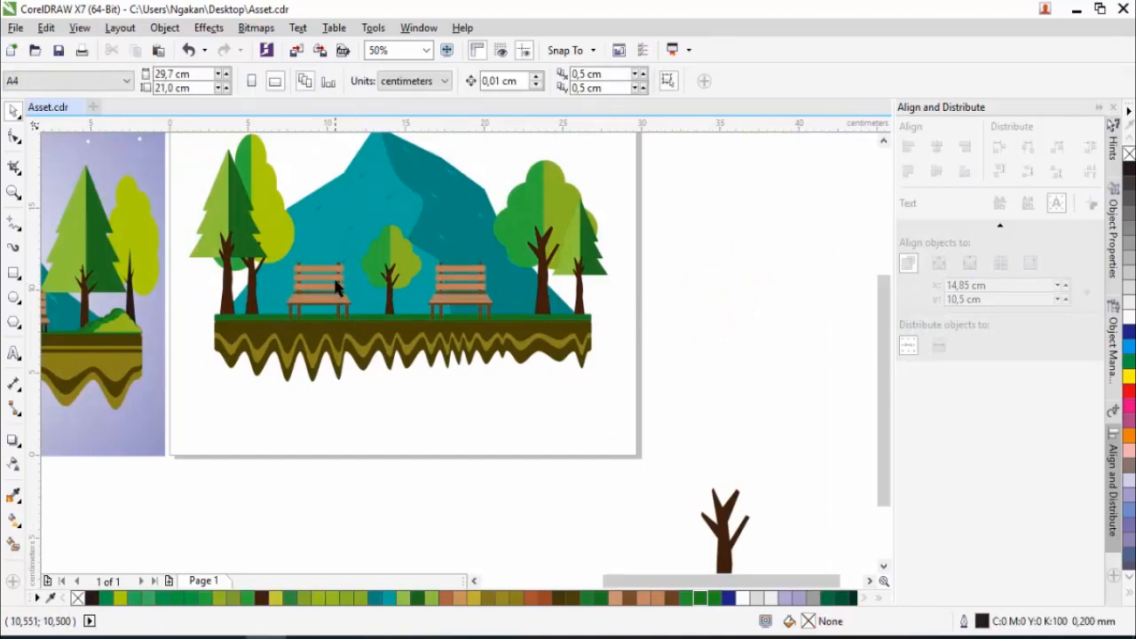
pyautogui.scroll(-1, 337, 286)
pyautogui.scroll(1, 313, 255)
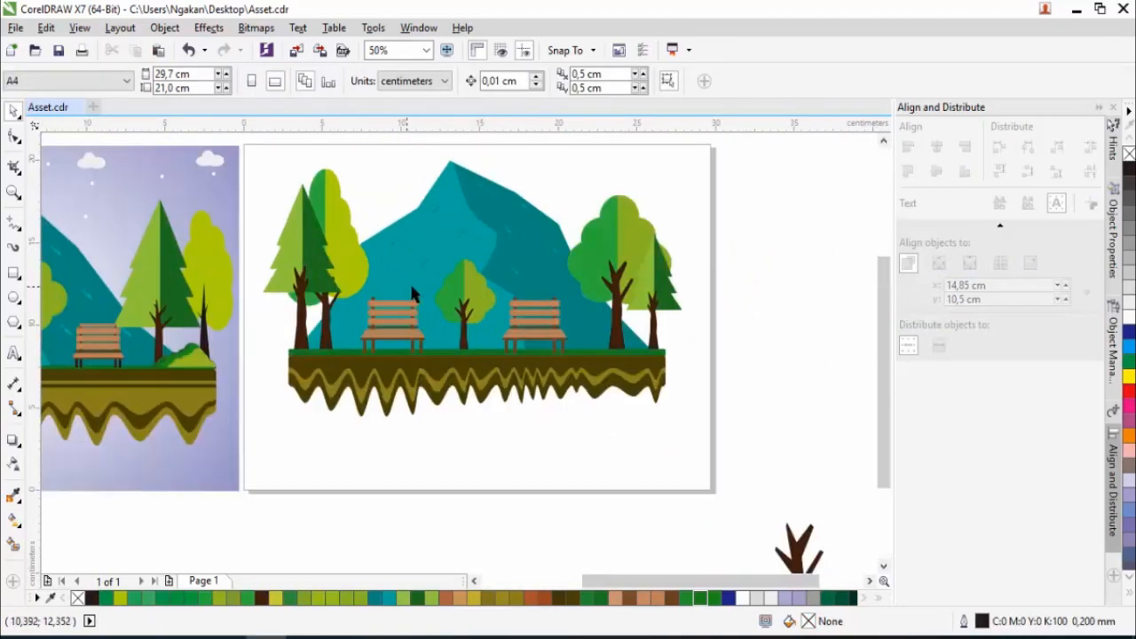
pyautogui.scroll(1, 408, 291)
pyautogui.scroll(-2, 321, 293)
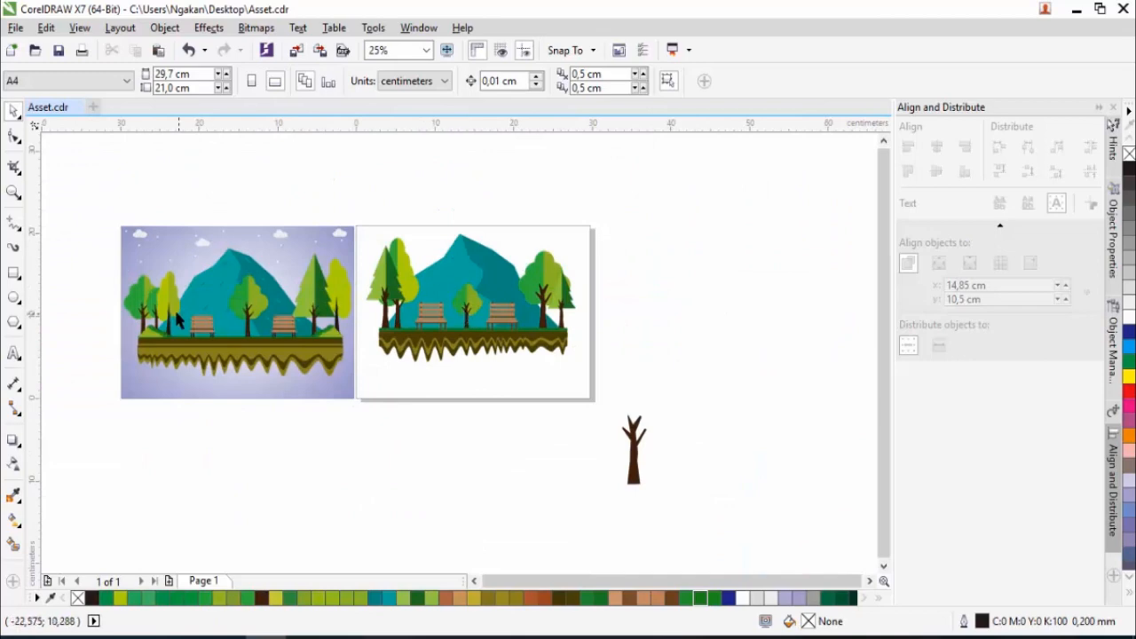
pyautogui.scroll(1, 394, 323)
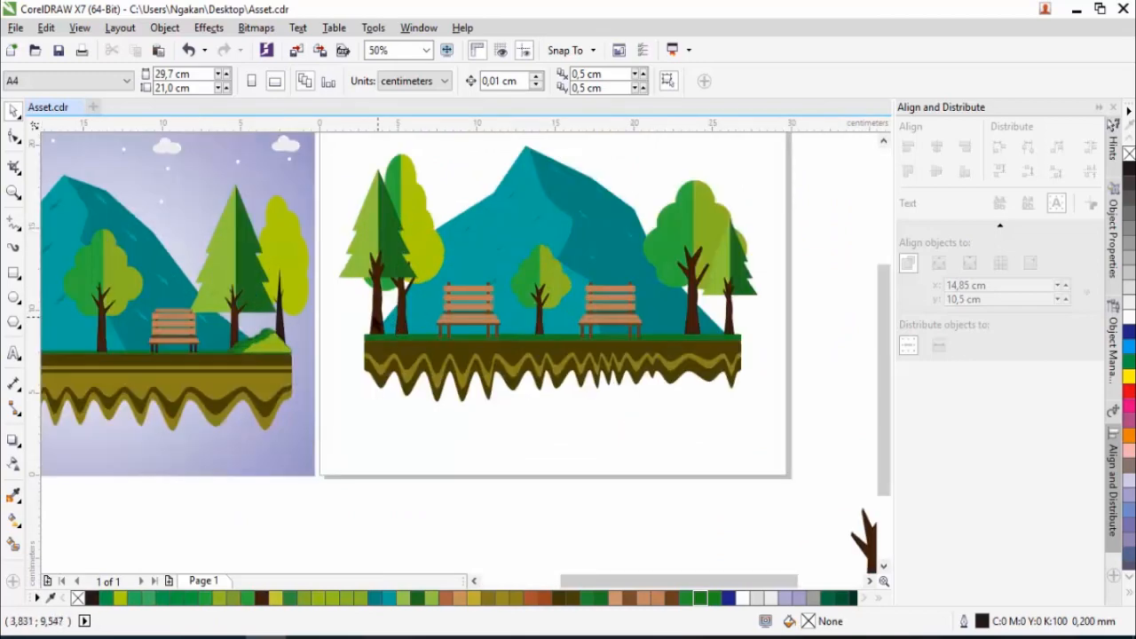
# - Draw five overlapping circles and a wider ellipse of about 8.8 by 3.9 cm below the ground, and weld them into a bush outline
pyautogui.click(13, 298)
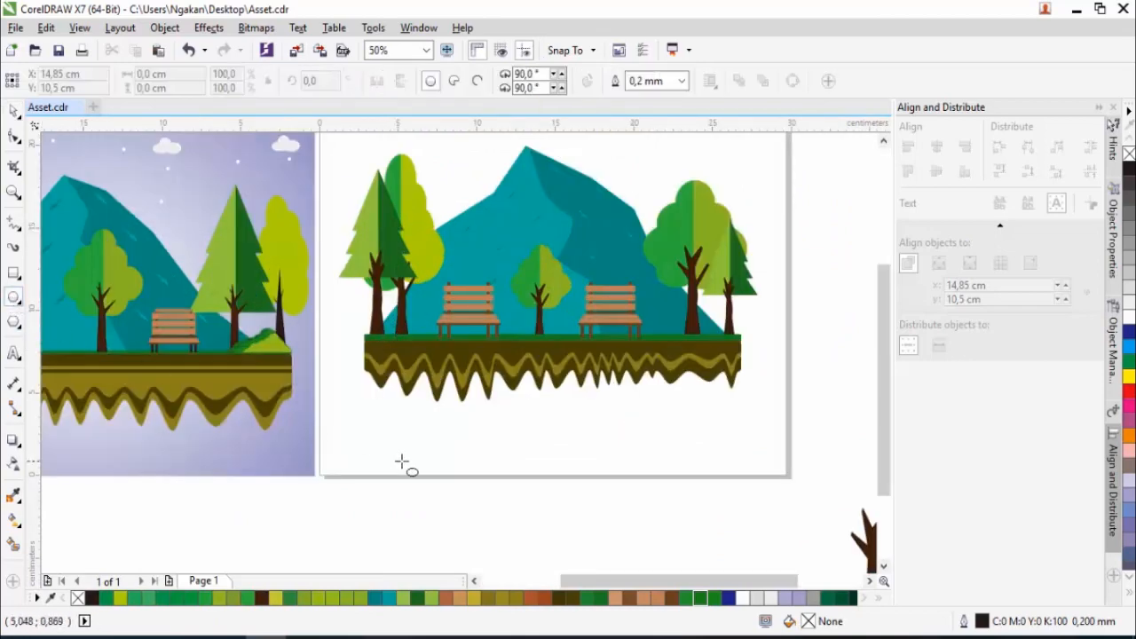
pyautogui.moveTo(404, 425); pyautogui.dragTo(455, 480)
pyautogui.moveTo(429, 438); pyautogui.dragTo(484, 495)
pyautogui.moveTo(468, 451); pyautogui.dragTo(532, 504)
pyautogui.moveTo(362, 438); pyautogui.dragTo(441, 512)
pyautogui.moveTo(508, 474); pyautogui.dragTo(571, 522)
pyautogui.moveTo(394, 468); pyautogui.dragTo(546, 546)
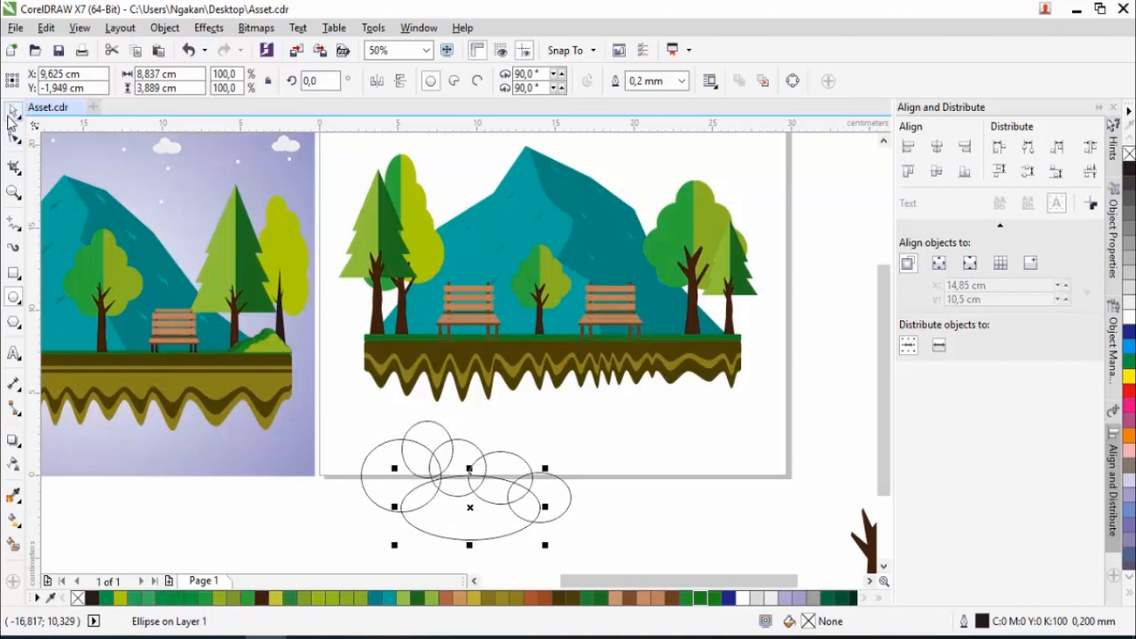
pyautogui.moveTo(338, 414); pyautogui.dragTo(634, 532)
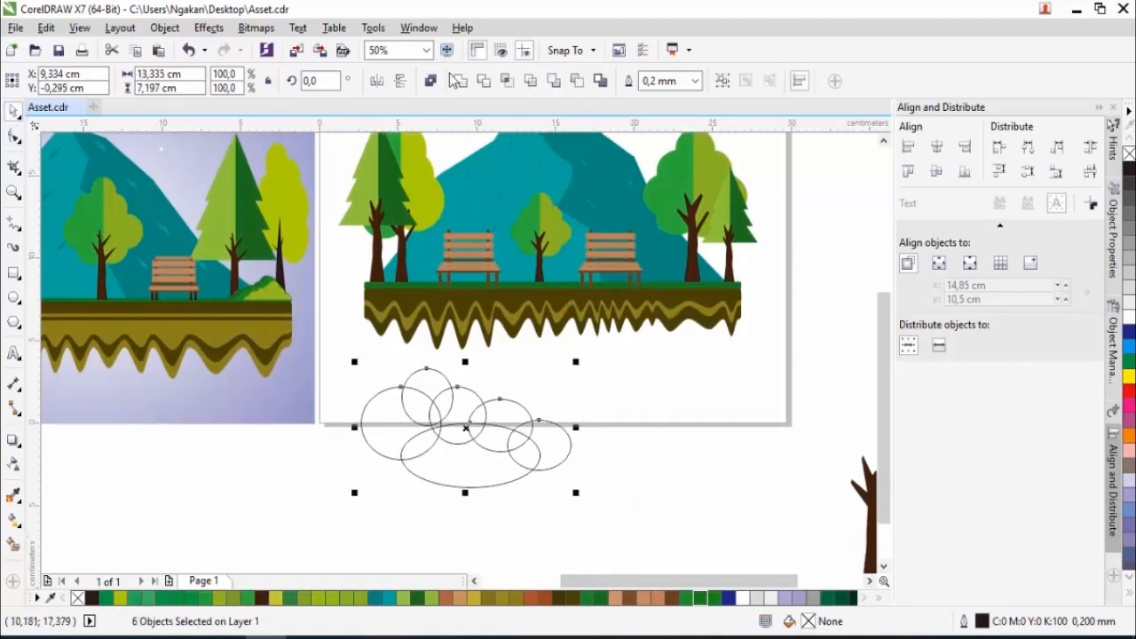
pyautogui.click(458, 81)
# - Draw a rectangle over the lower part of the bush outline and subtract it with Back Minus Front to give a flat base
pyautogui.press('F6')
pyautogui.moveTo(315, 424); pyautogui.dragTo(615, 516)
pyautogui.click(13, 111)
pyautogui.moveTo(466, 472)
pyautogui.mouseDown()
pyautogui.moveTo(473, 482)
pyautogui.moveTo(467, 474)
pyautogui.mouseUp()
pyautogui.keyDown('shift'); pyautogui.click(418, 411); pyautogui.keyUp('shift')
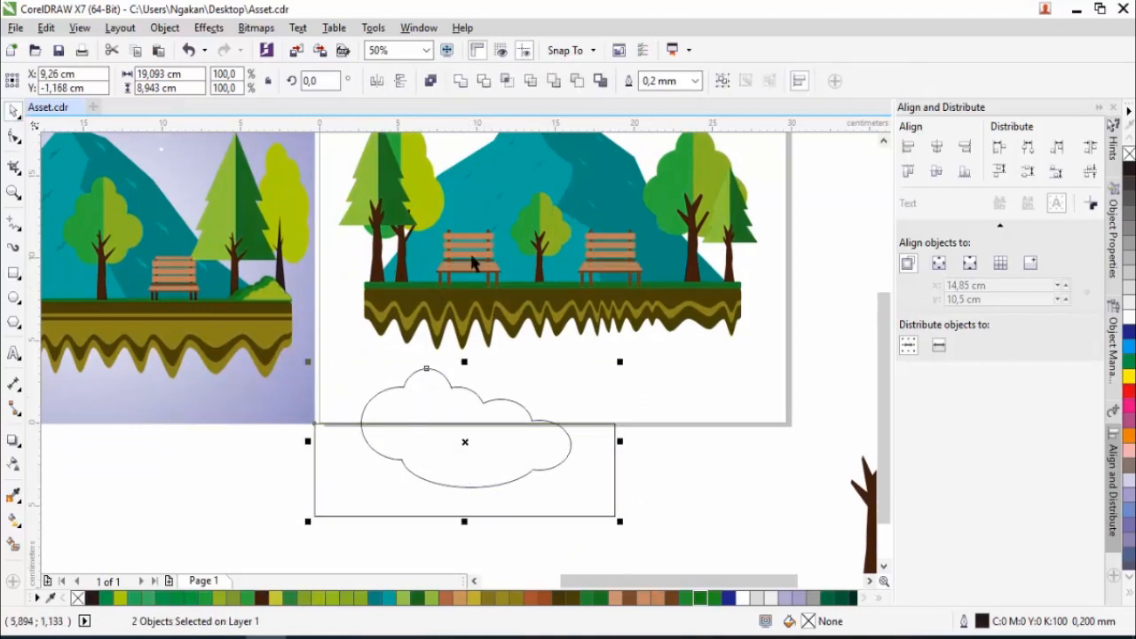
pyautogui.click(577, 81)
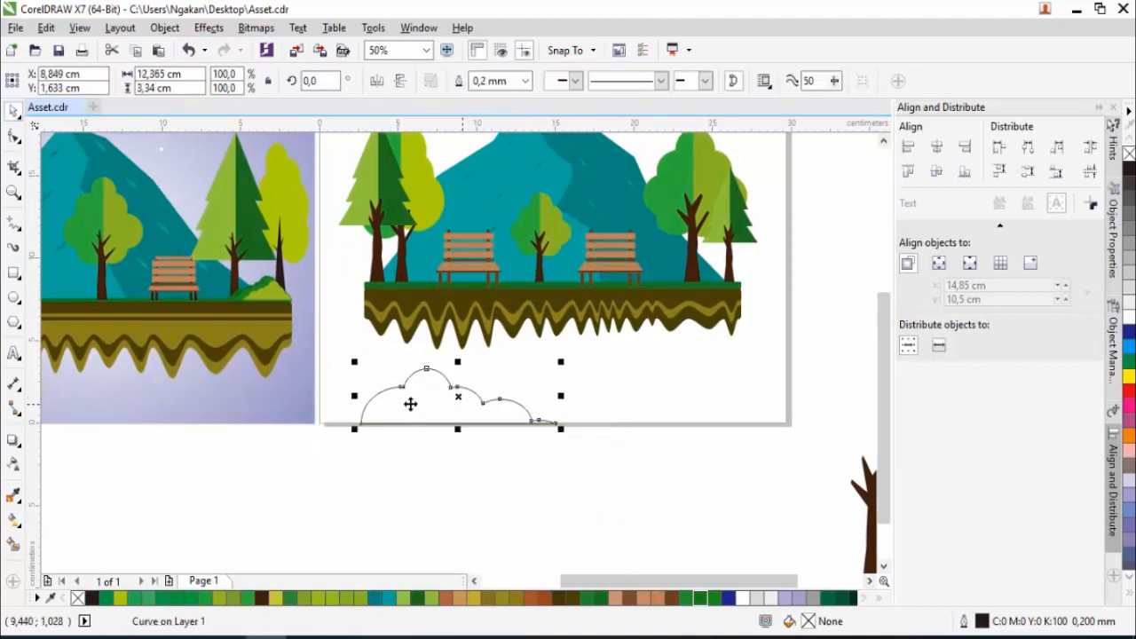
# - Fill the bush with the reference bush's yellow-green (C:48 M:11 Y:100 K:0), without an outline, and scale it to 52.5%
pyautogui.click(13, 497)
pyautogui.click(277, 295)
pyautogui.click(414, 391)
pyautogui.click(14, 112)
pyautogui.moveTo(560, 362); pyautogui.dragTo(517, 377)
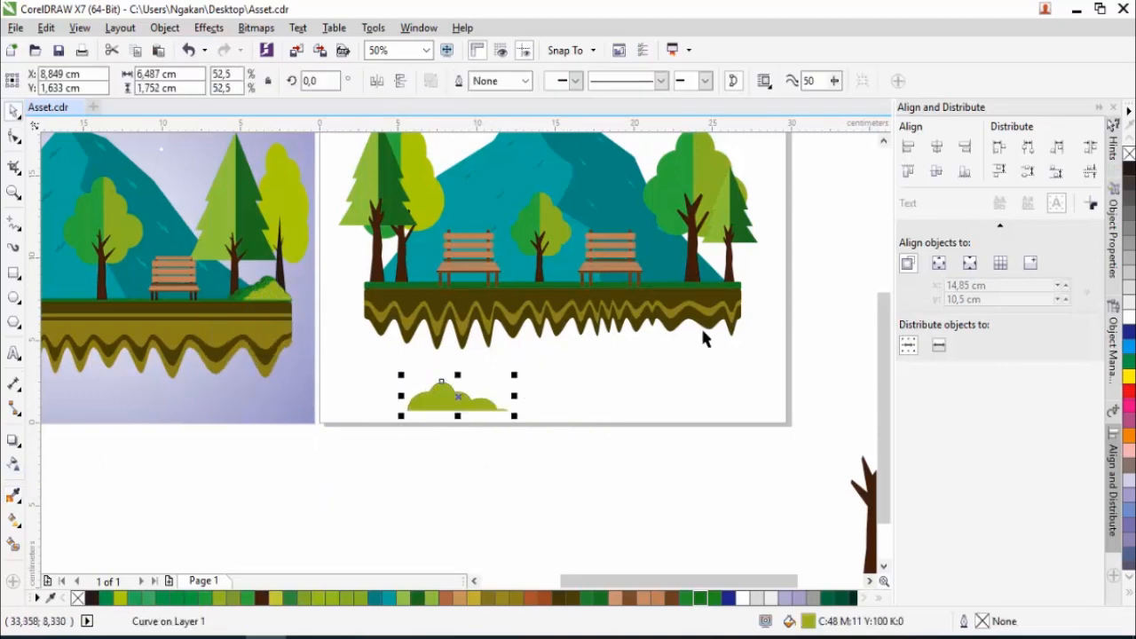
# - Move the yellow-green bush onto the left end of the grass at the tree trunks and scale it to 24.5%
pyautogui.scroll(2, 415, 403)
pyautogui.scroll(-2, 441, 409)
pyautogui.moveTo(441, 409); pyautogui.dragTo(401, 289)
pyautogui.scroll(2, 414, 276)
pyautogui.scroll(-1, 508, 292)
pyautogui.moveTo(630, 242); pyautogui.dragTo(608, 260)
pyautogui.scroll(1, 530, 281)
pyautogui.moveTo(513, 289); pyautogui.dragTo(409, 315)
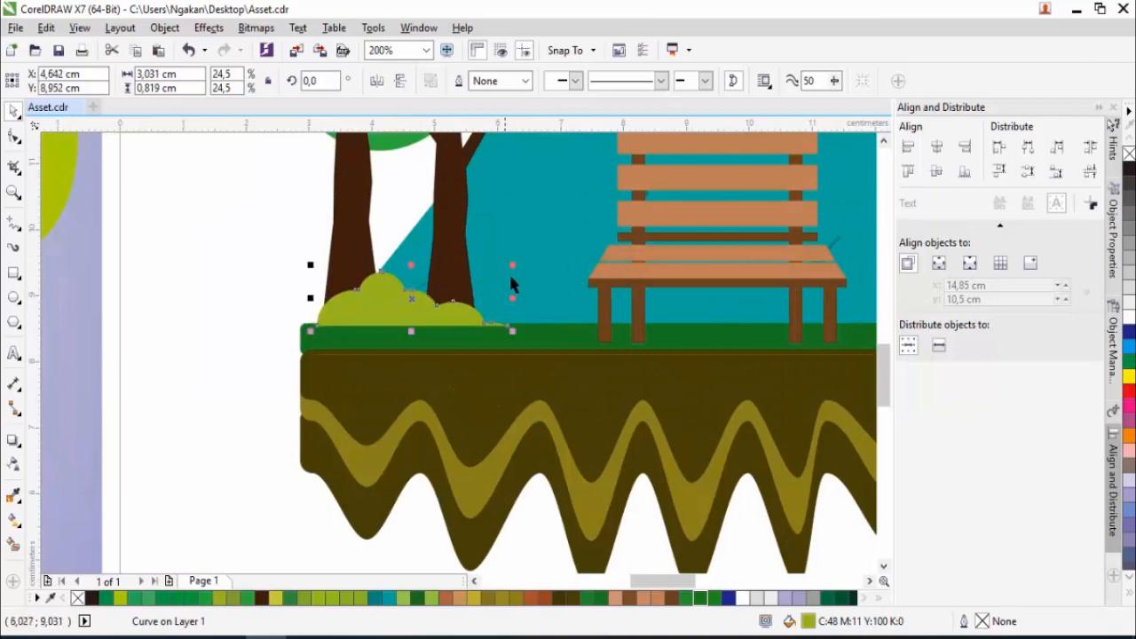
# - Make a copy of the bush scaled to 21% and fill it with the reference's darker green (R:25 G:140 B:29)
pyautogui.moveTo(512, 264); pyautogui.dragTo(508, 275)
pyautogui.scroll(-1, 471, 293)
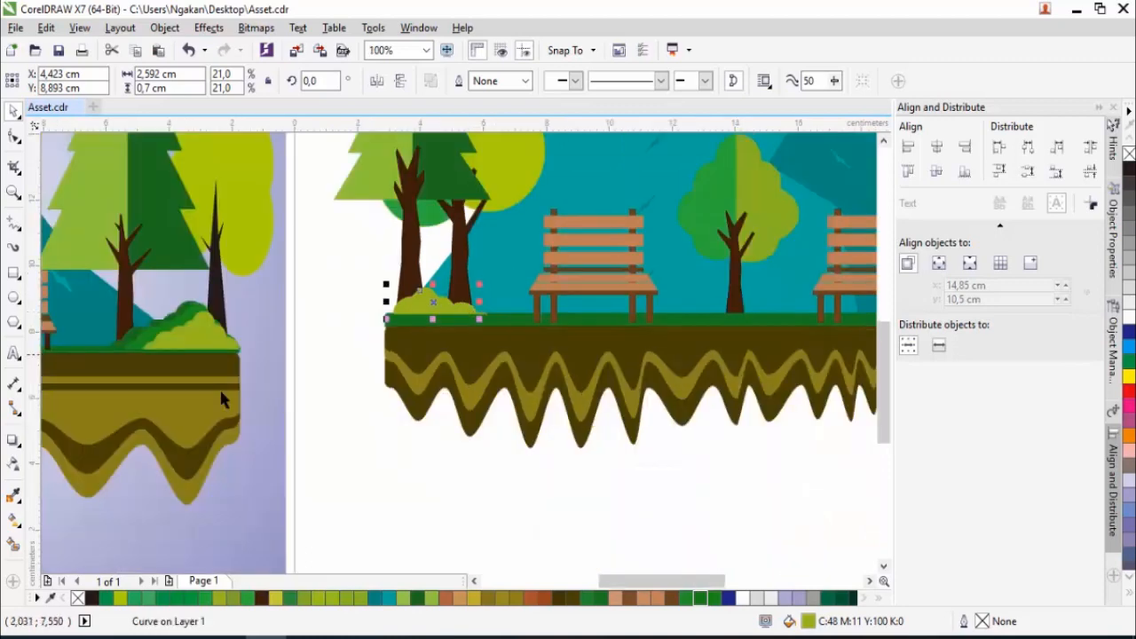
pyautogui.click(14, 499)
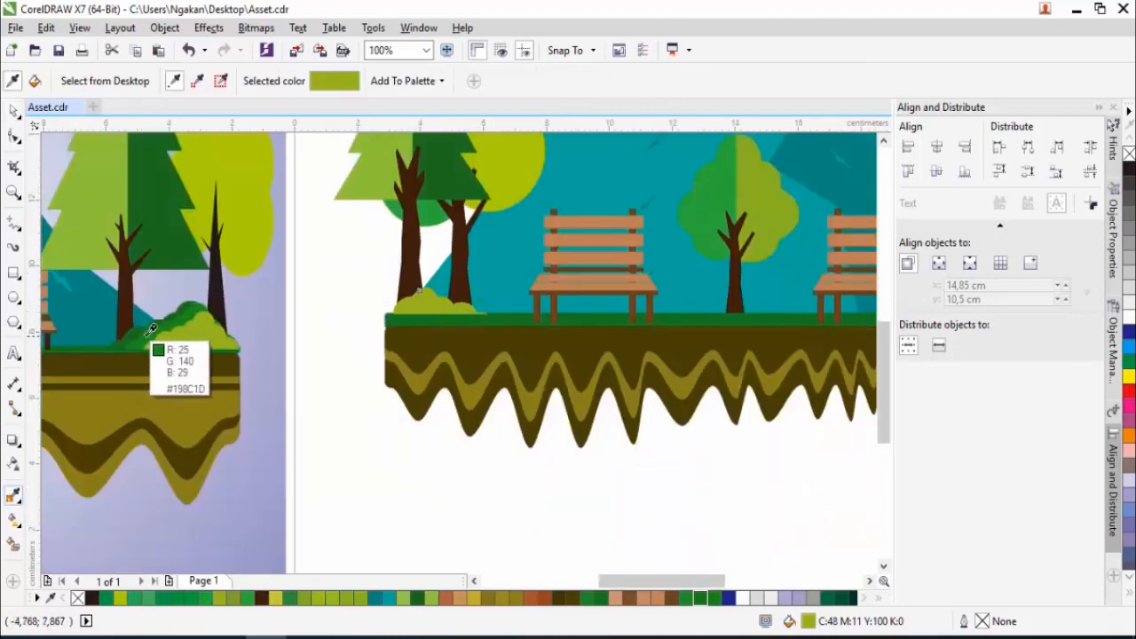
pyautogui.scroll(1, 417, 299)
pyautogui.click(424, 299)
pyautogui.scroll(-1, 423, 303)
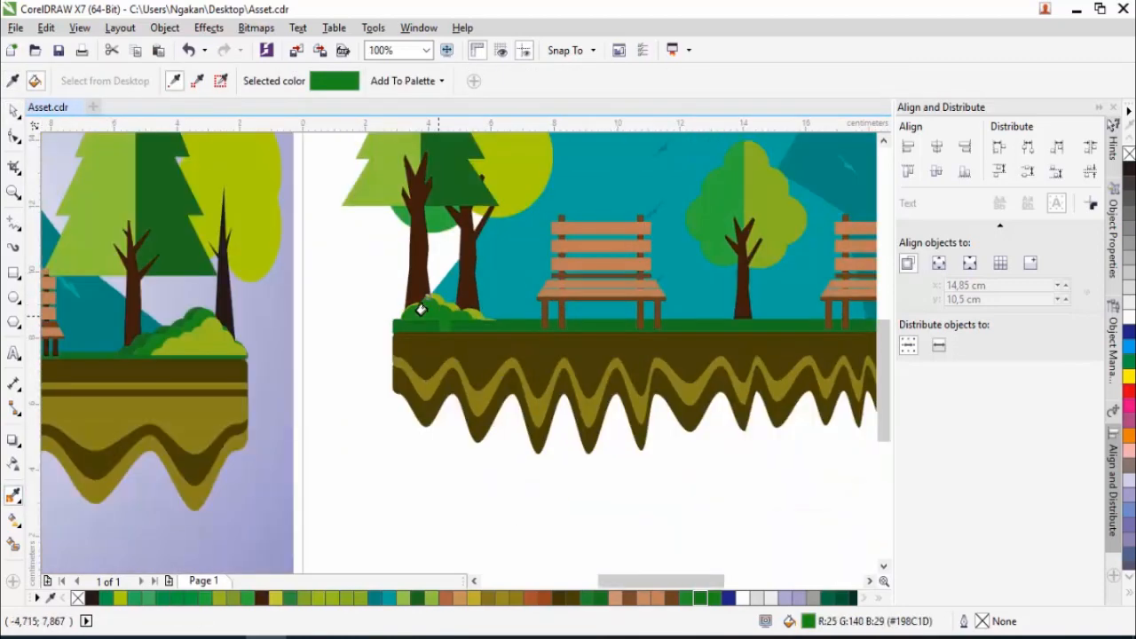
# - Duplicate both bushes onto the right end of the grass and mirror the copy horizontally
pyautogui.click(13, 111)
pyautogui.click(387, 438)
pyautogui.scroll(-1, 389, 436)
pyautogui.moveTo(378, 365); pyautogui.dragTo(750, 385)
pyautogui.click(380, 85)
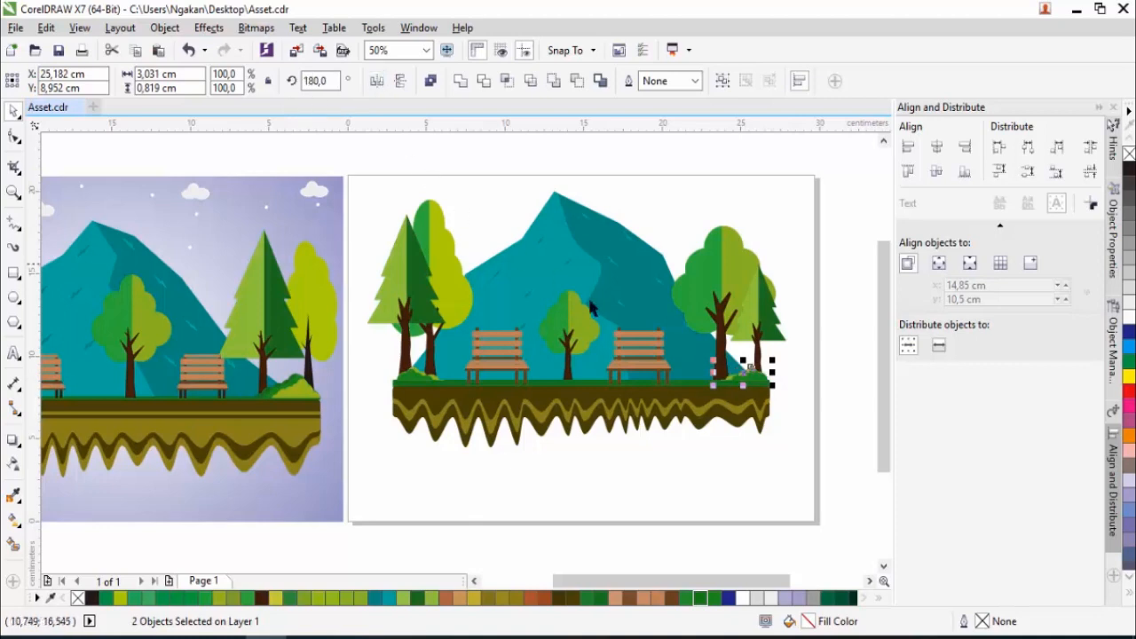
pyautogui.scroll(2, 764, 386)
pyautogui.moveTo(746, 333); pyautogui.dragTo(738, 330)
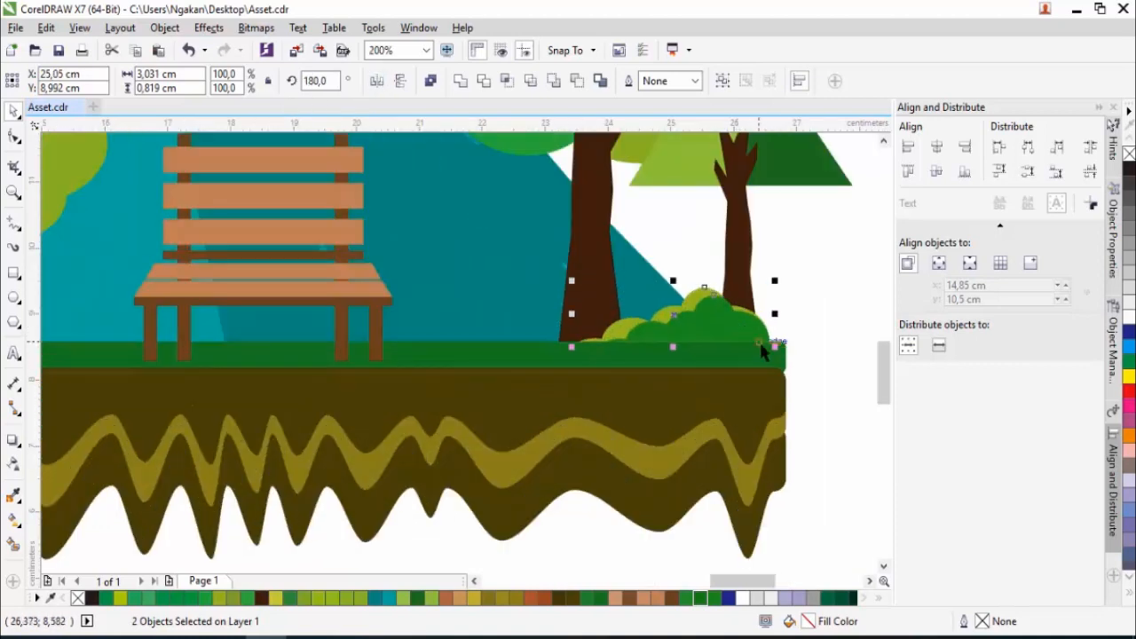
pyautogui.press('Escape')
pyautogui.scroll(-2, 705, 380)
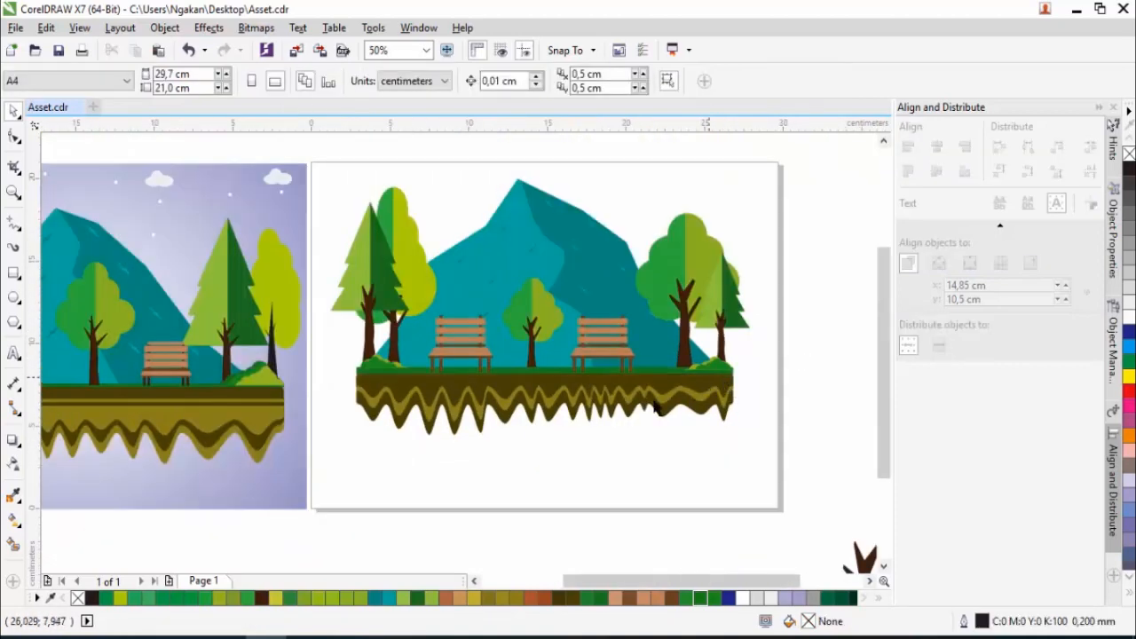
# - Draw a rectangle of about 30.2 by 21.1 cm over the page, fill it blue (C:100 M:100 Y:0 K:0) and send it to the back of the layer
pyautogui.scroll(-1, 385, 401)
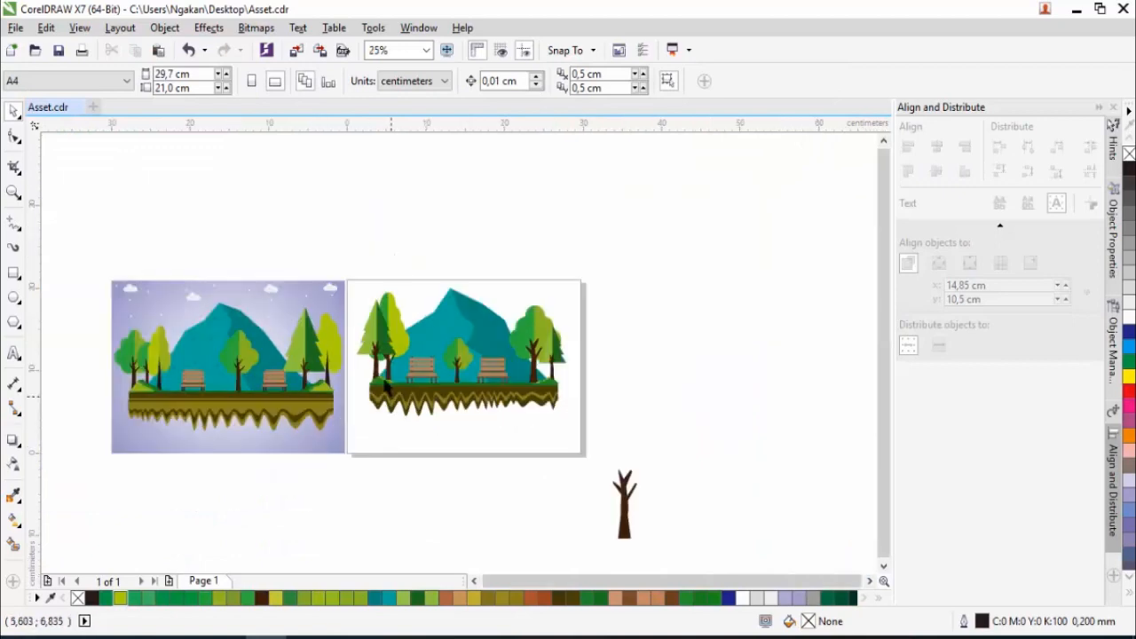
pyautogui.click(14, 274)
pyautogui.moveTo(344, 280)
pyautogui.mouseDown()
pyautogui.moveTo(352, 301)
pyautogui.moveTo(585, 456)
pyautogui.mouseUp()
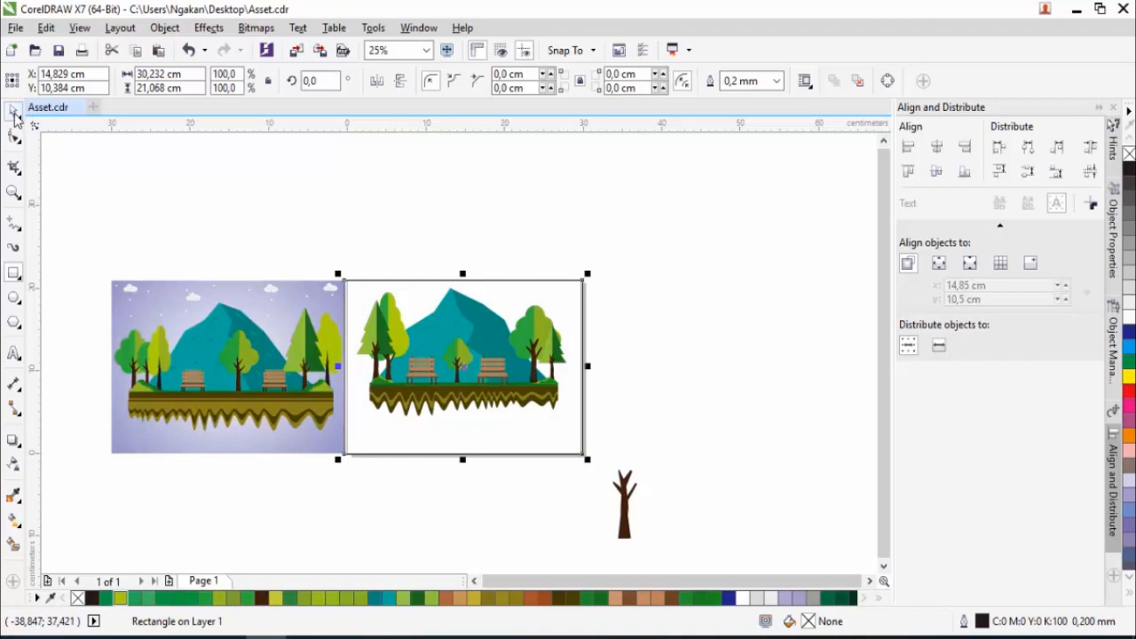
pyautogui.click(1130, 336)
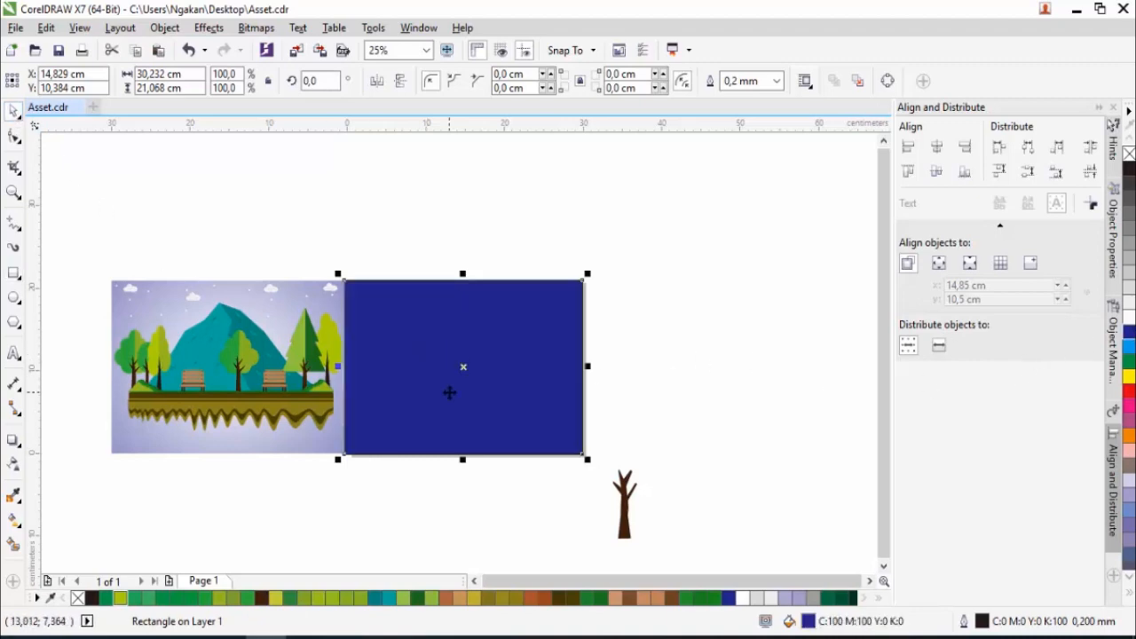
pyautogui.rightClick(449, 392)
pyautogui.moveTo(592, 444)
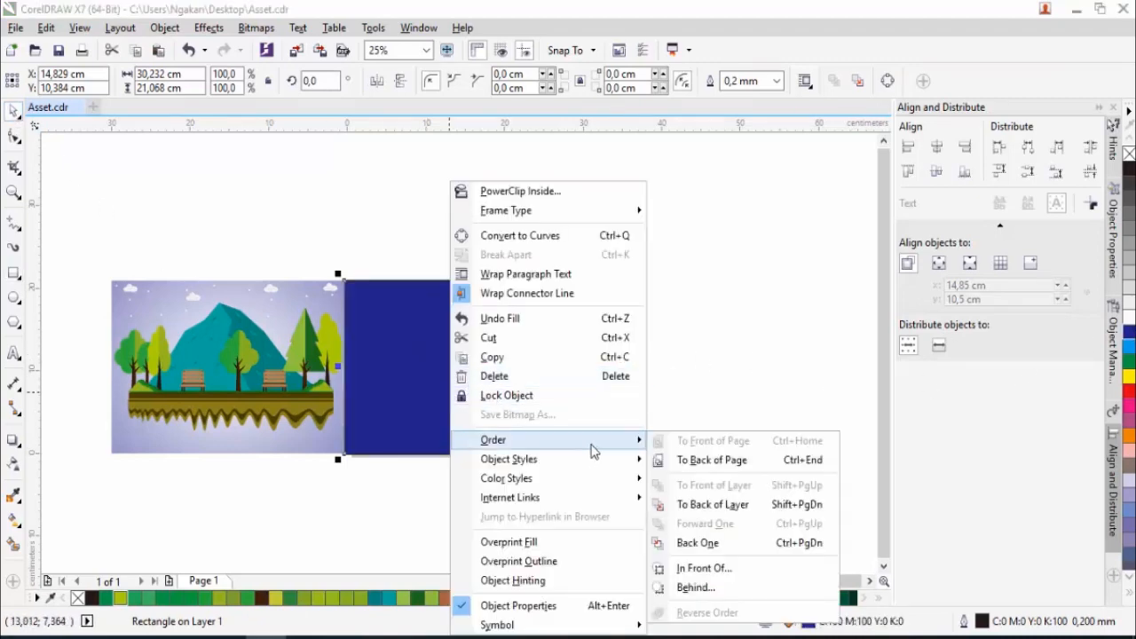
pyautogui.click(700, 506)
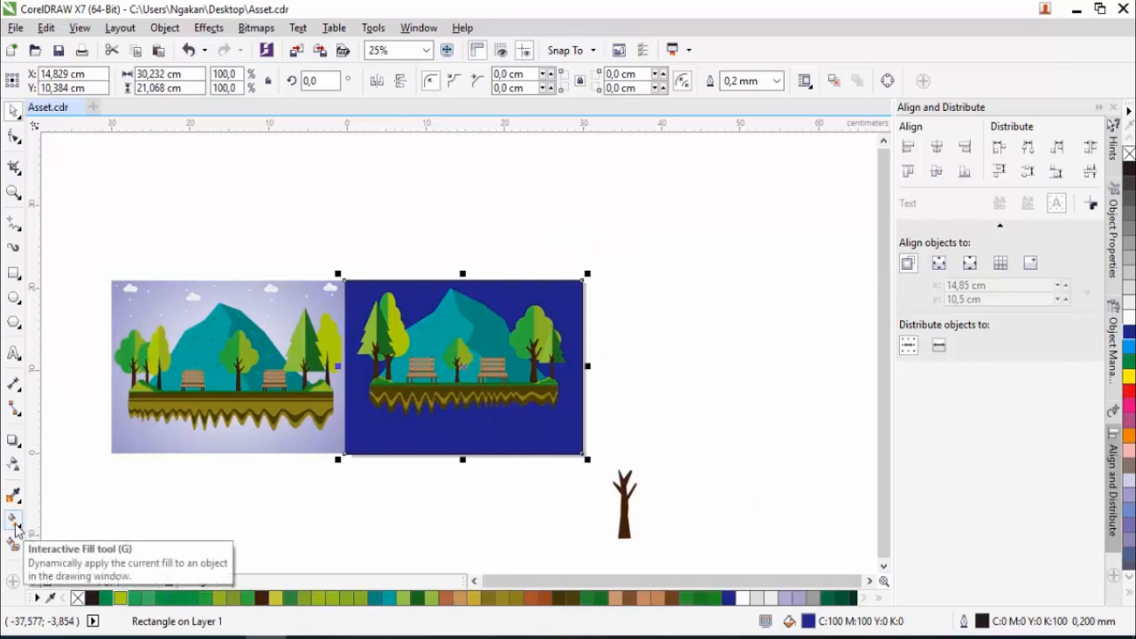
# - Give the background rectangle an elliptical fountain fill from white to blue, extended well beyond the page to soften the blue
pyautogui.click(14, 521)
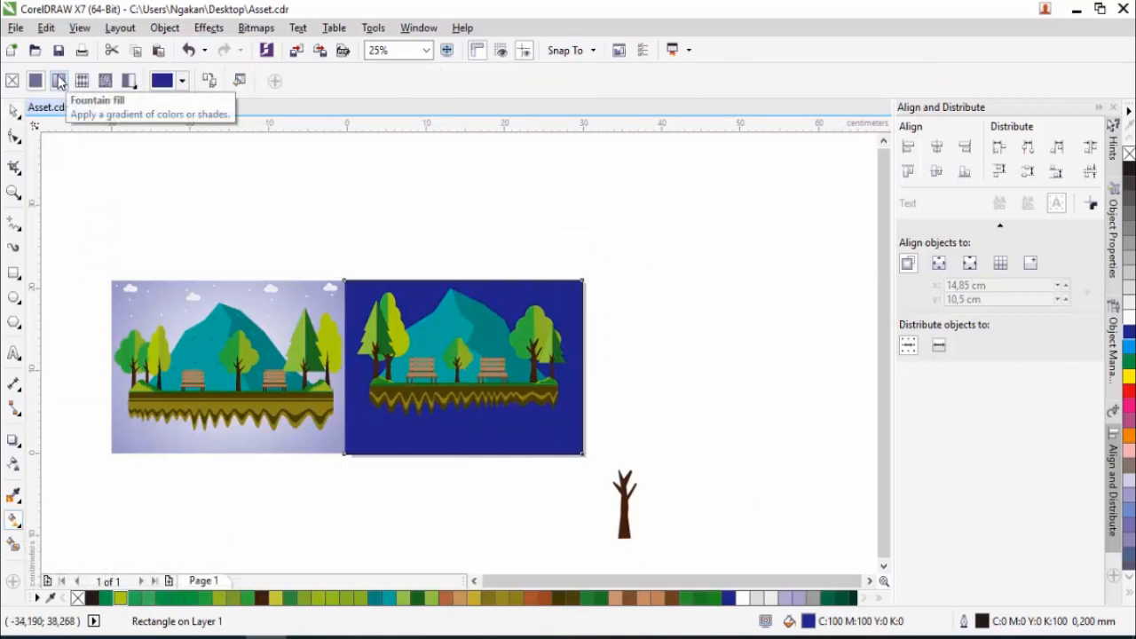
pyautogui.click(59, 80)
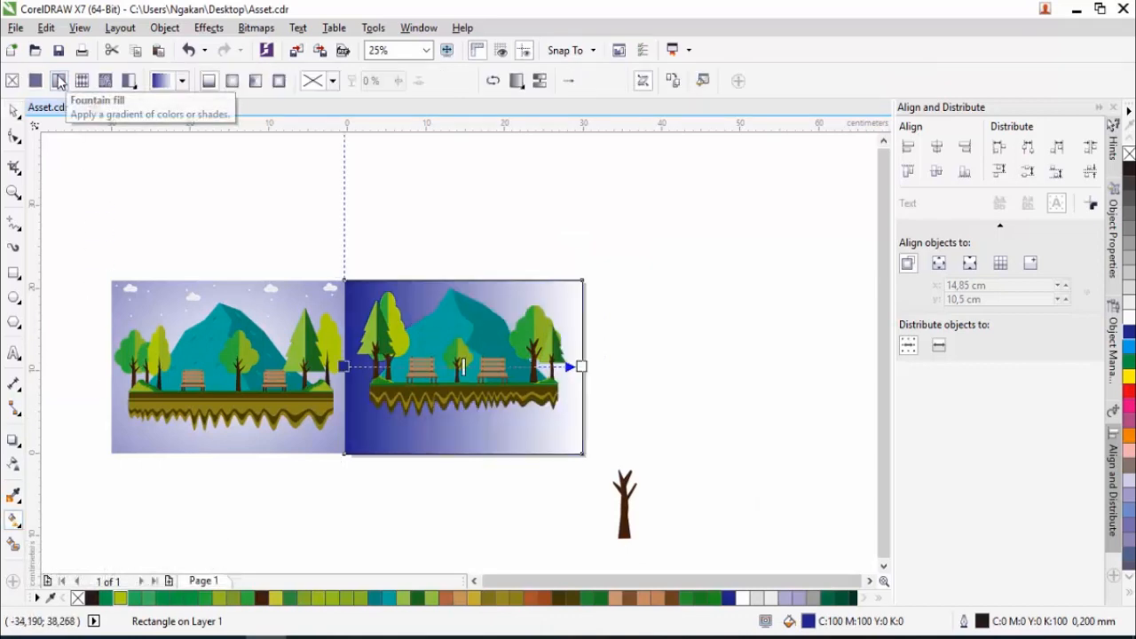
pyautogui.click(233, 82)
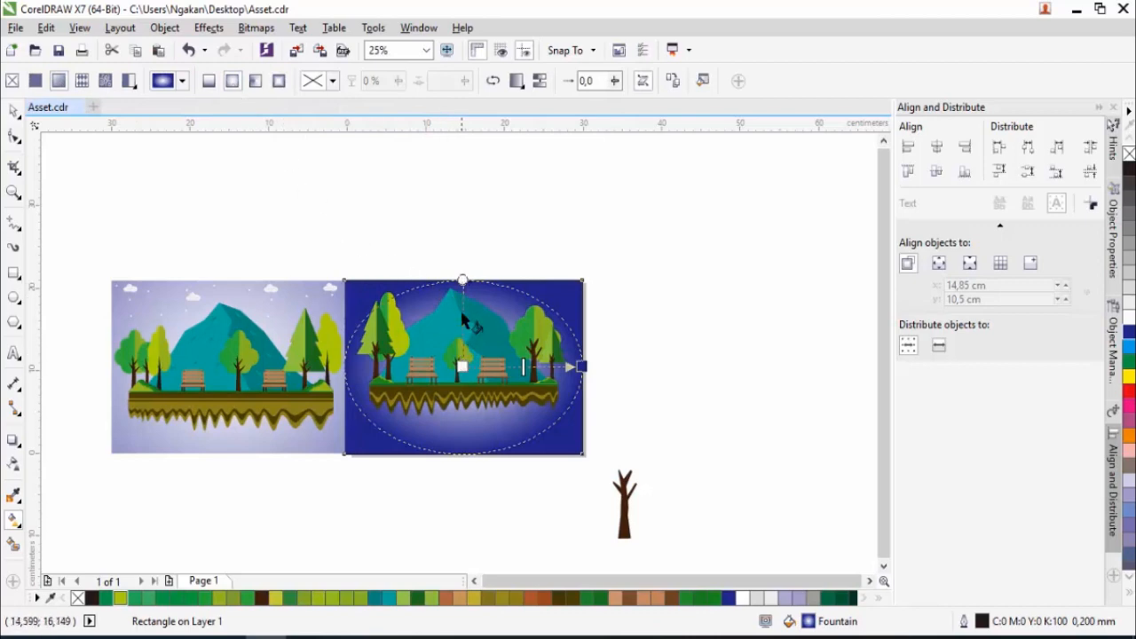
pyautogui.moveTo(462, 279); pyautogui.dragTo(460, 242)
pyautogui.moveTo(581, 366); pyautogui.dragTo(731, 377)
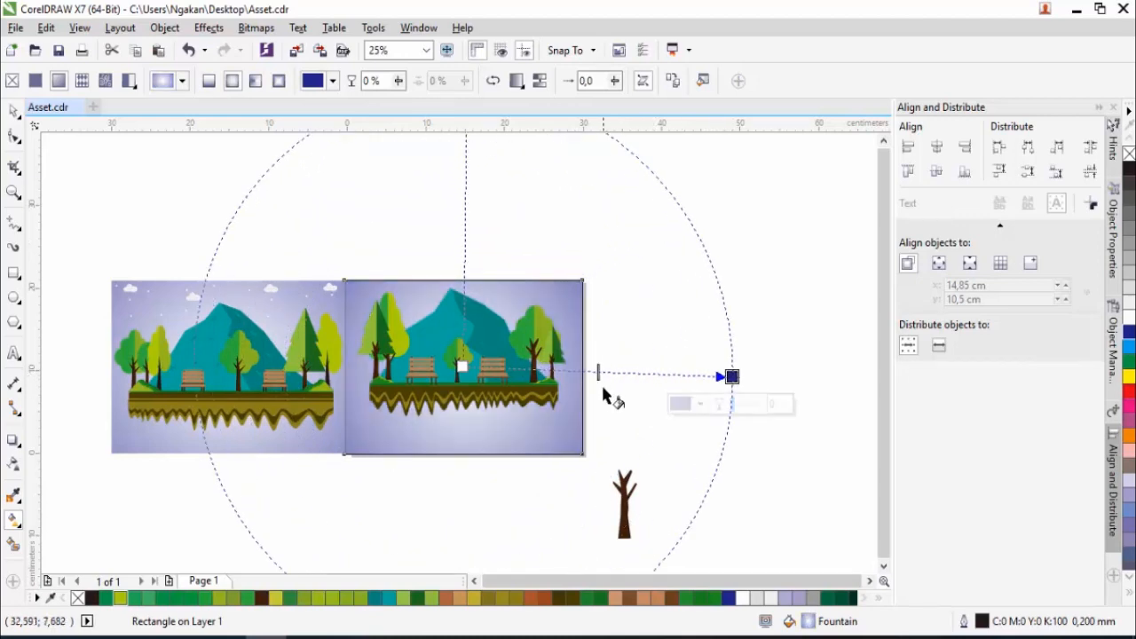
pyautogui.click(13, 114)
pyautogui.click(236, 203)
pyautogui.scroll(1, 466, 362)
pyautogui.scroll(-1, 395, 340)
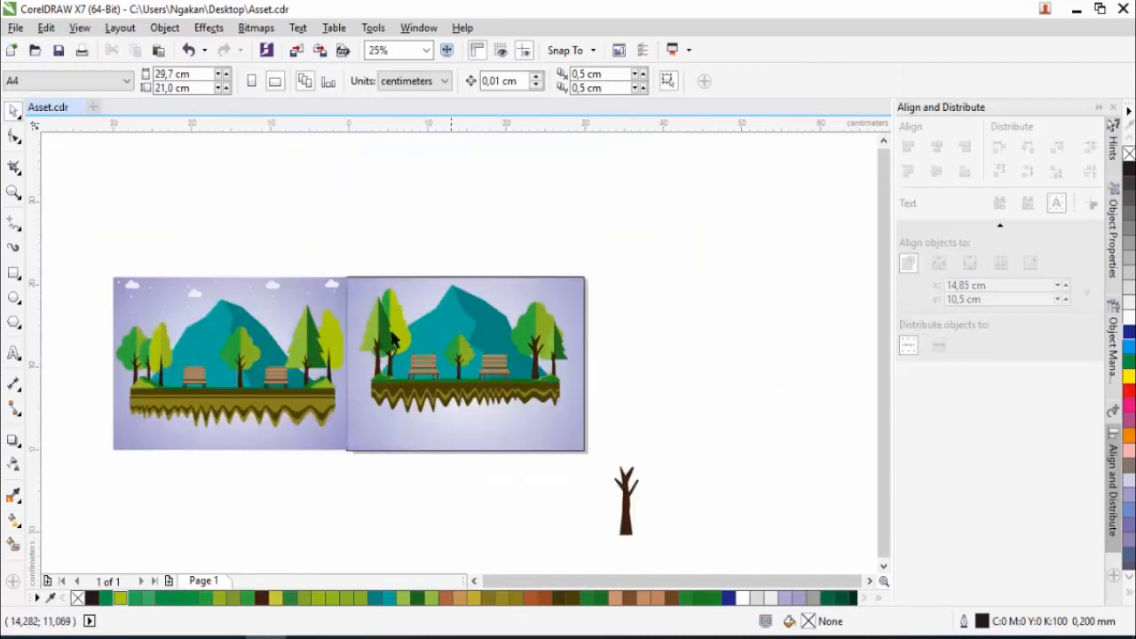
# - Group all the landscape objects without the background and centre the group on the page
pyautogui.moveTo(355, 252); pyautogui.dragTo(597, 422)
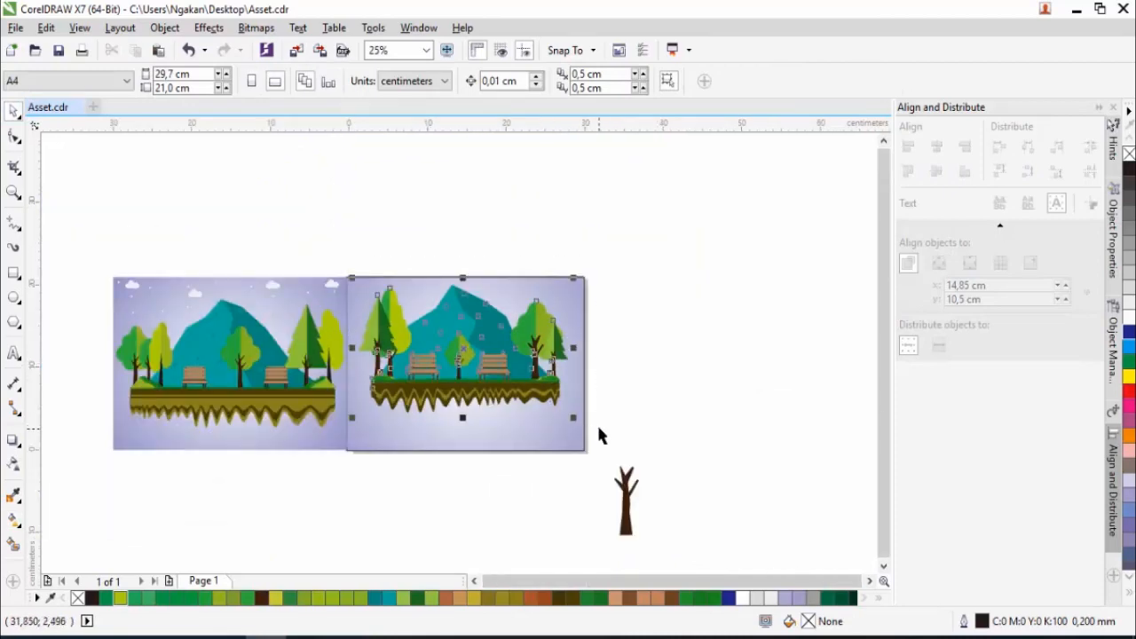
pyautogui.rightClick(483, 384)
pyautogui.click(537, 337)
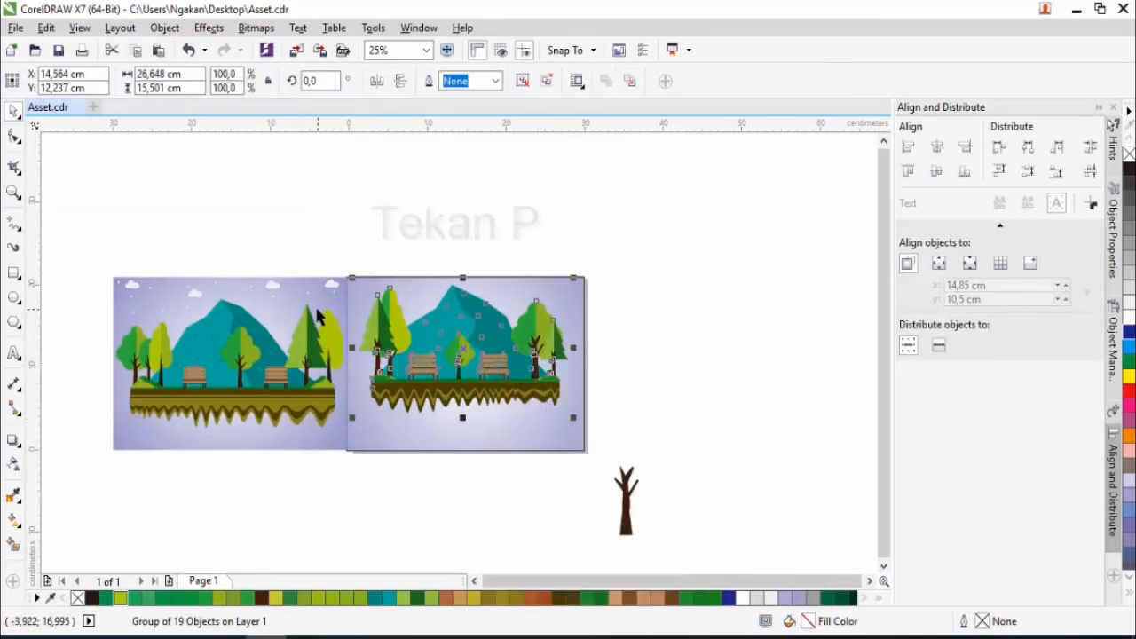
pyautogui.press('p')
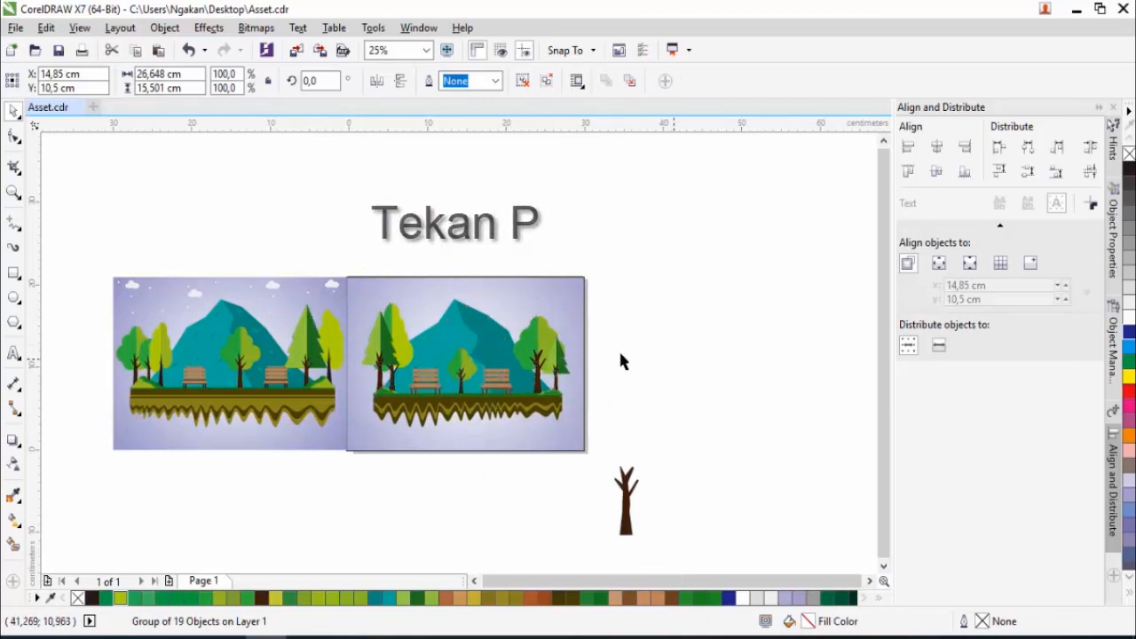
pyautogui.click(622, 360)
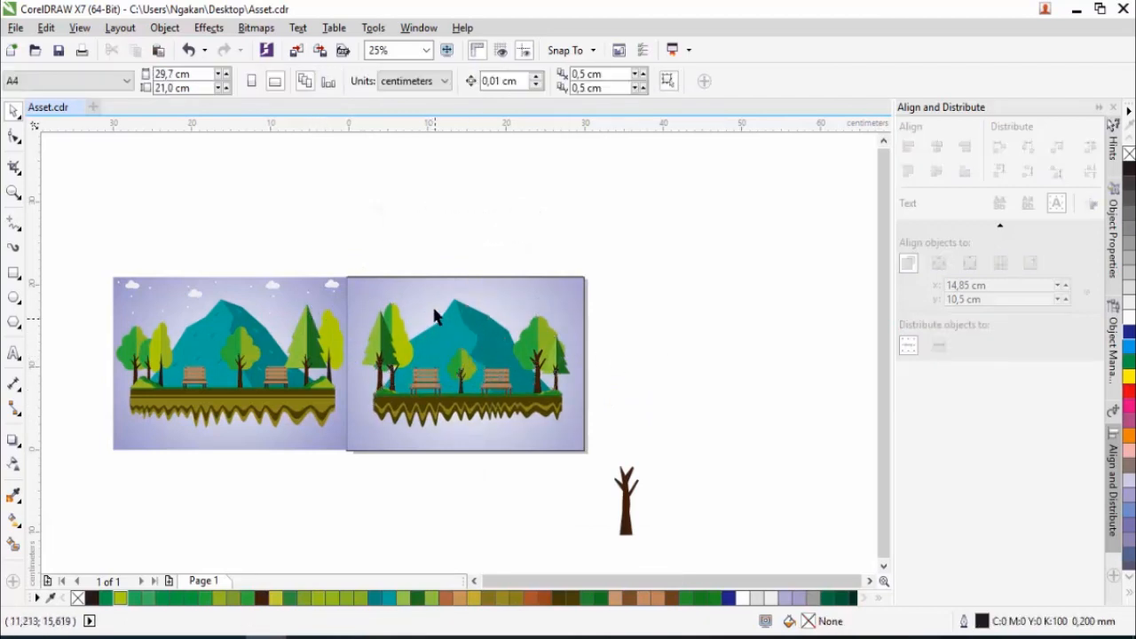
# - Draw three overlapping ellipses above the page, weld them into a cloud outline and scale it to 22.9%
pyautogui.click(13, 300)
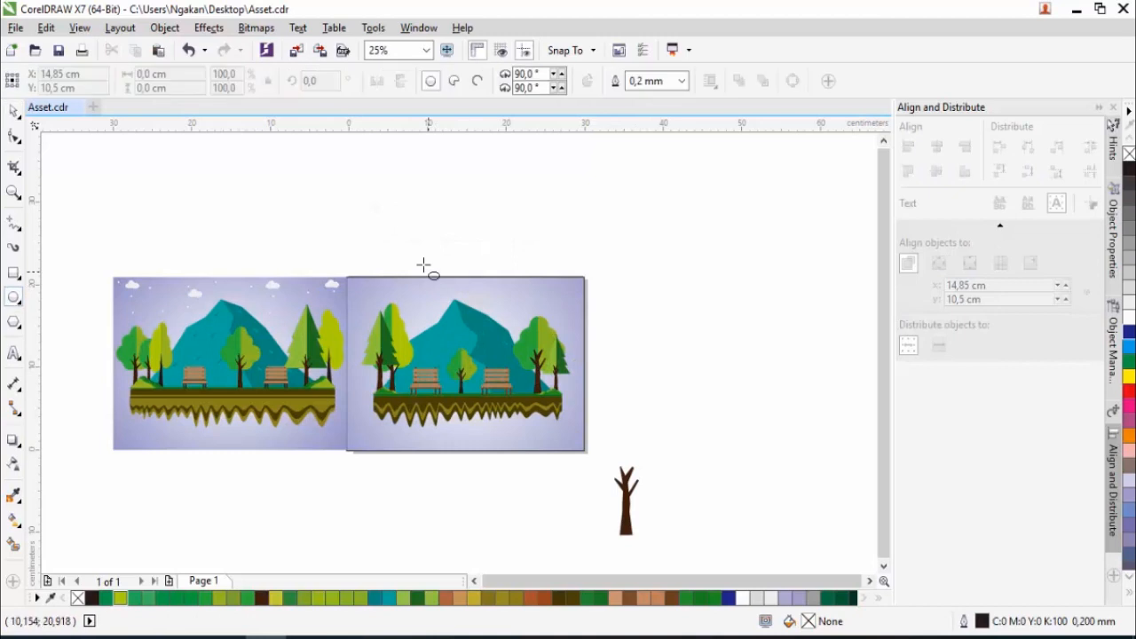
pyautogui.moveTo(421, 200)
pyautogui.mouseDown()
pyautogui.moveTo(466, 256)
pyautogui.moveTo(454, 245)
pyautogui.moveTo(491, 242)
pyautogui.moveTo(495, 258)
pyautogui.mouseUp()
pyautogui.moveTo(387, 220); pyautogui.dragTo(458, 263)
pyautogui.press('space')
pyautogui.click(428, 204)
pyautogui.scroll(1, 444, 207)
pyautogui.moveTo(479, 184); pyautogui.dragTo(496, 177)
pyautogui.moveTo(274, 162); pyautogui.dragTo(592, 322)
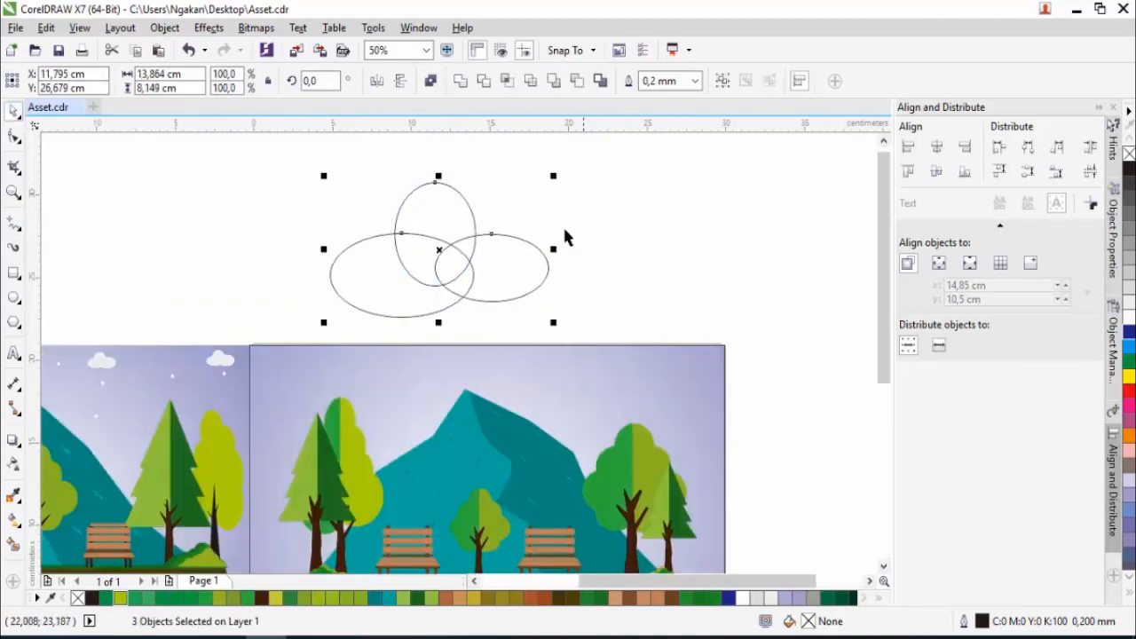
pyautogui.click(456, 80)
pyautogui.moveTo(552, 178); pyautogui.dragTo(469, 227)
# - Fill the cloud white without an outline and place it in the sky above the left trees, scaled to 18.2%
pyautogui.click(1130, 322)
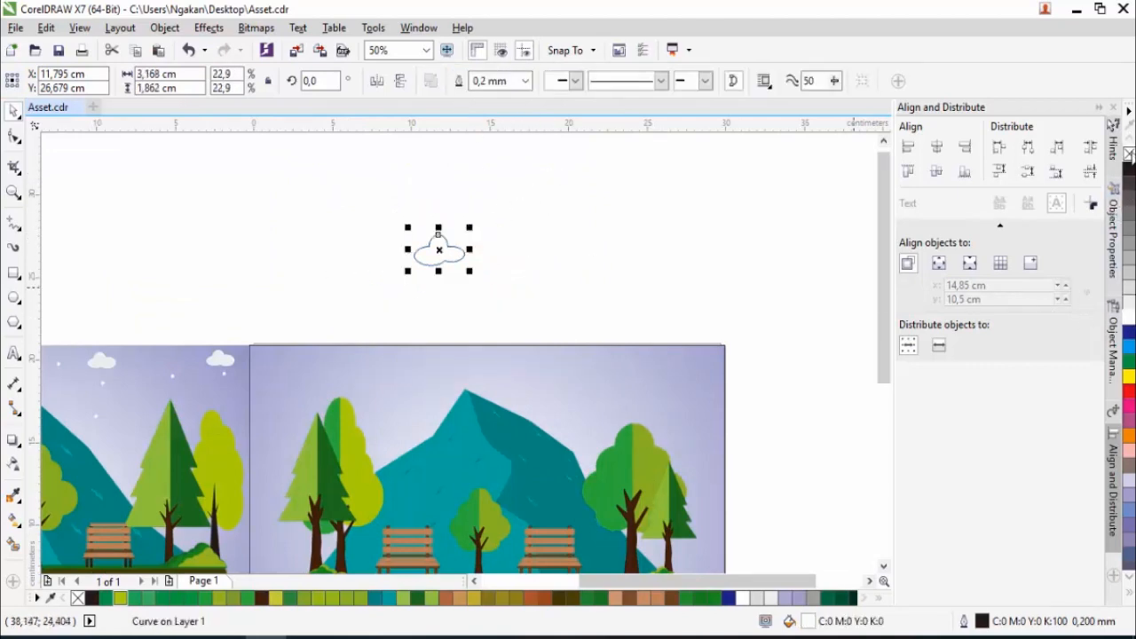
pyautogui.rightClick(1130, 155)
pyautogui.moveTo(444, 259); pyautogui.dragTo(330, 373)
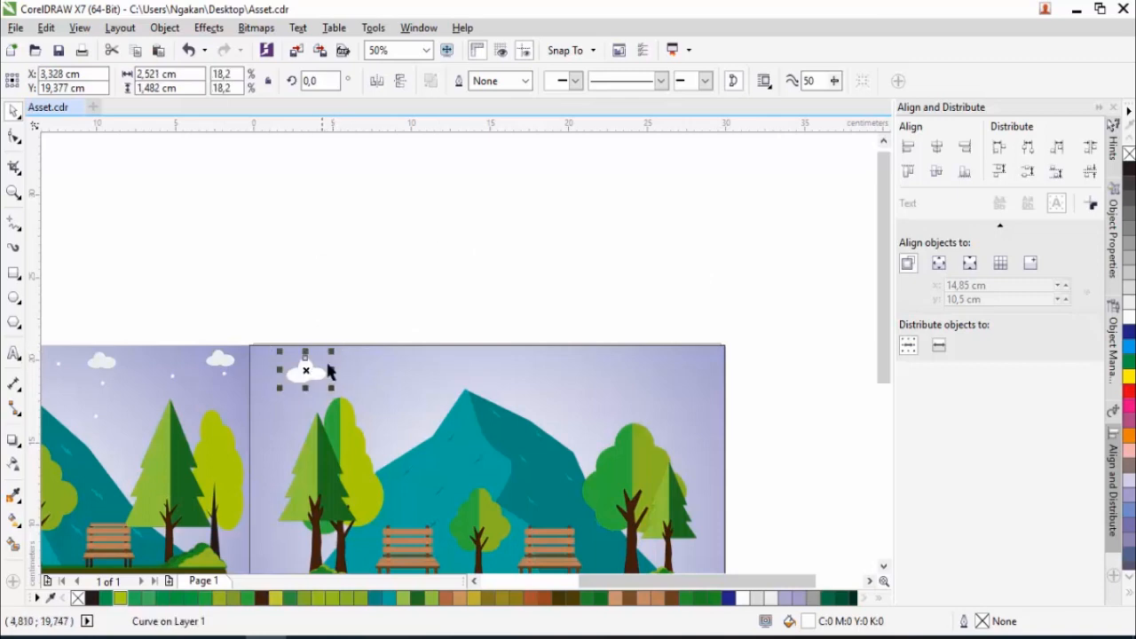
# - Place two copies of the cloud in the sky, one beside the mountain peak and one above the right trees
pyautogui.moveTo(405, 371); pyautogui.dragTo(419, 388)
pyautogui.rightClick(419, 388)
pyautogui.moveTo(421, 388); pyautogui.dragTo(662, 373)
pyautogui.rightClick(663, 373)
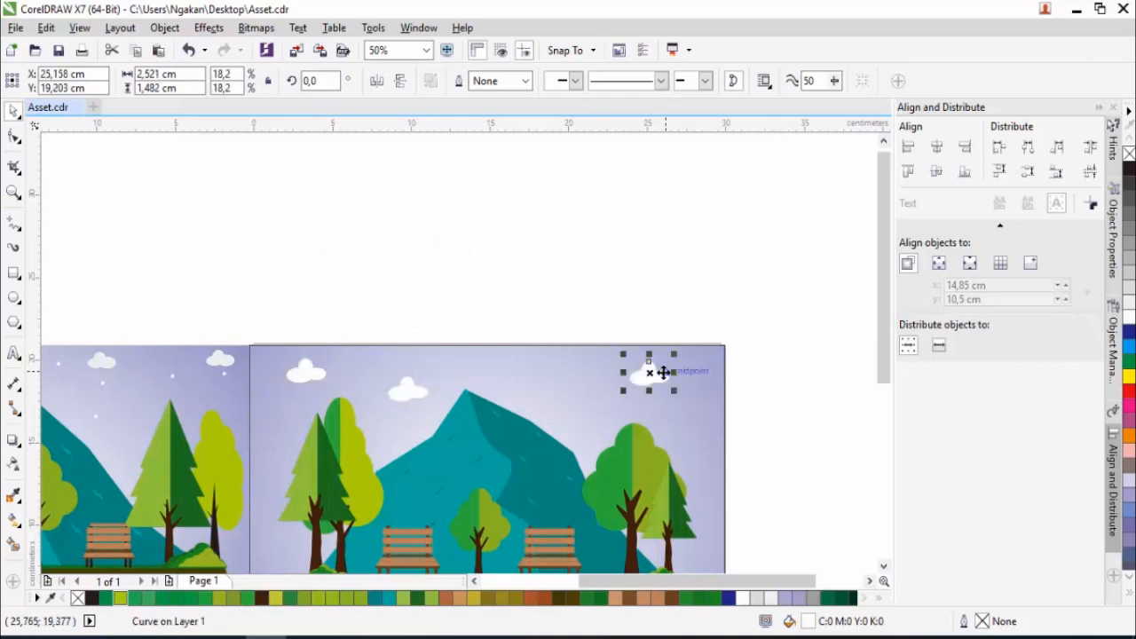
pyautogui.click(556, 295)
pyautogui.scroll(-1, 549, 298)
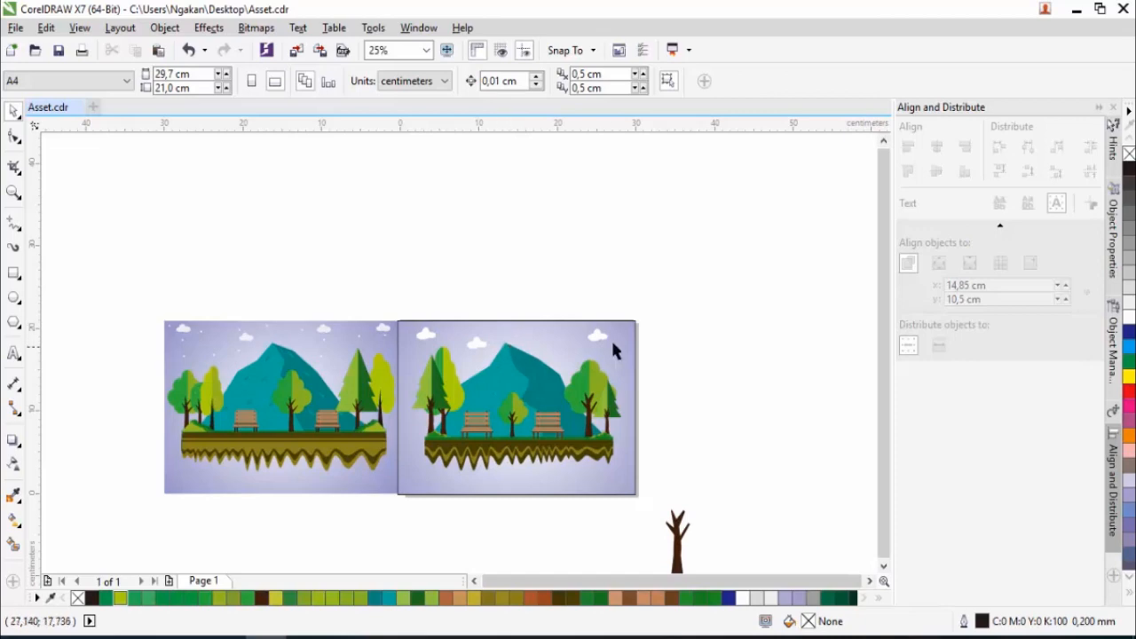
# - Draw a circle about 0.42 cm wide above the mountain peak as a star, fill it white without an outline and scale it to 61.6%
pyautogui.click(12, 298)
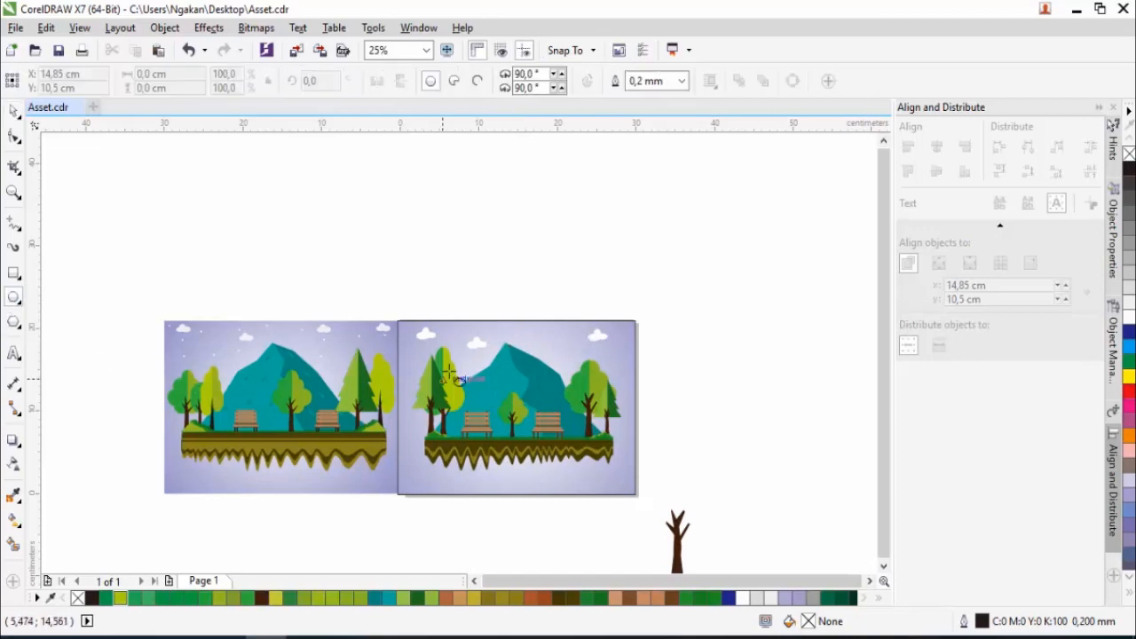
pyautogui.scroll(2, 515, 324)
pyautogui.moveTo(547, 252); pyautogui.dragTo(556, 268)
pyautogui.click(18, 110)
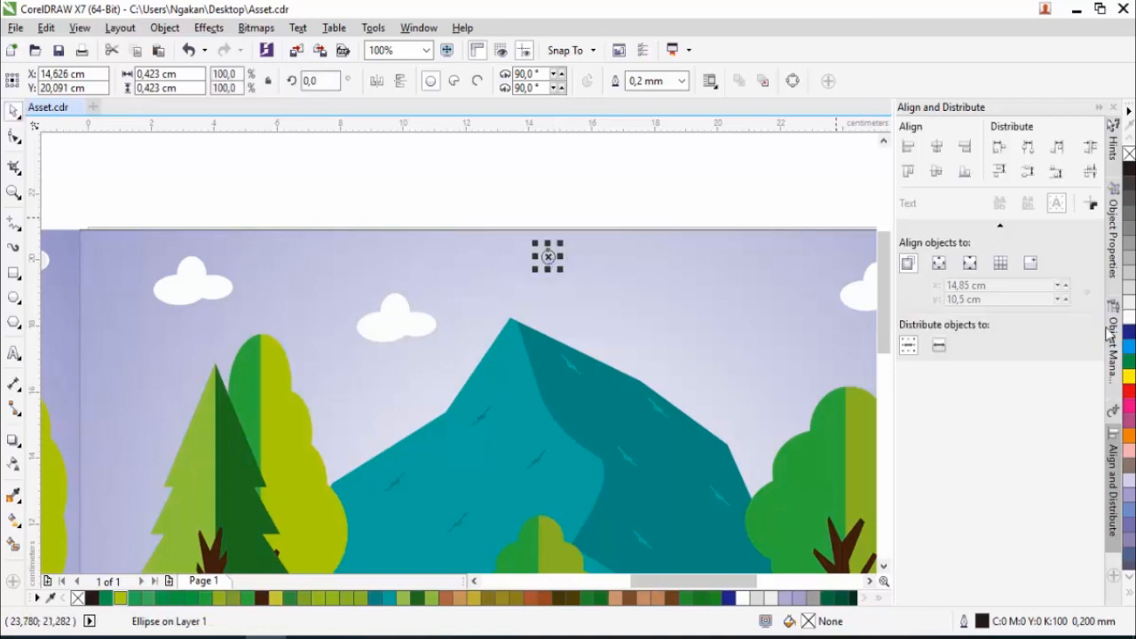
pyautogui.click(1130, 318)
pyautogui.rightClick(1129, 154)
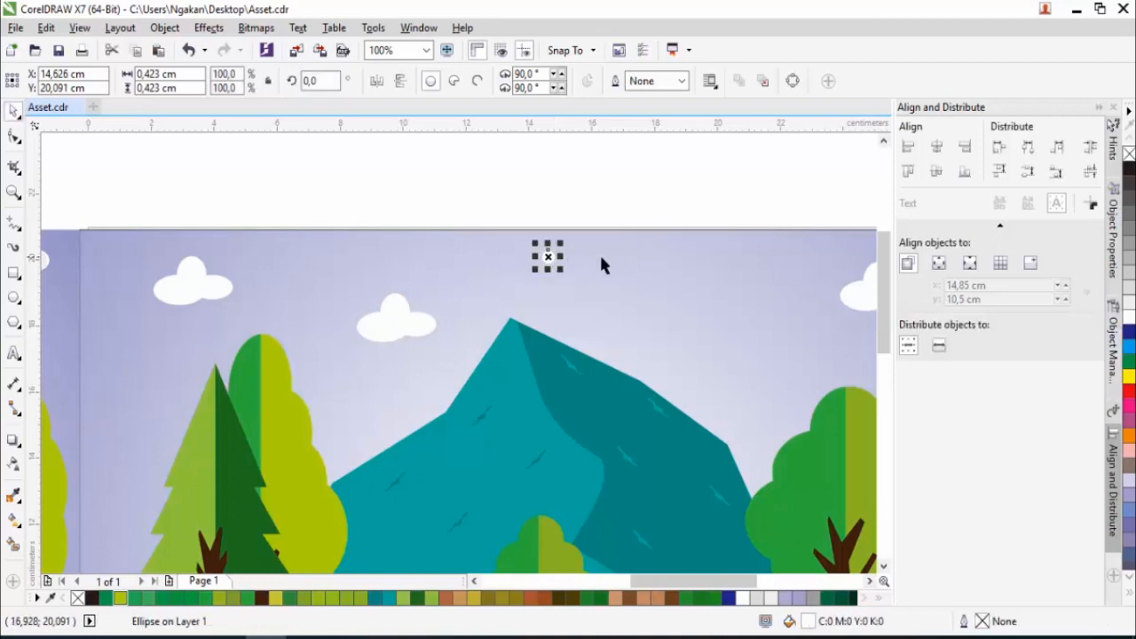
pyautogui.scroll(2, 539, 244)
pyautogui.moveTo(608, 264); pyautogui.dragTo(585, 293)
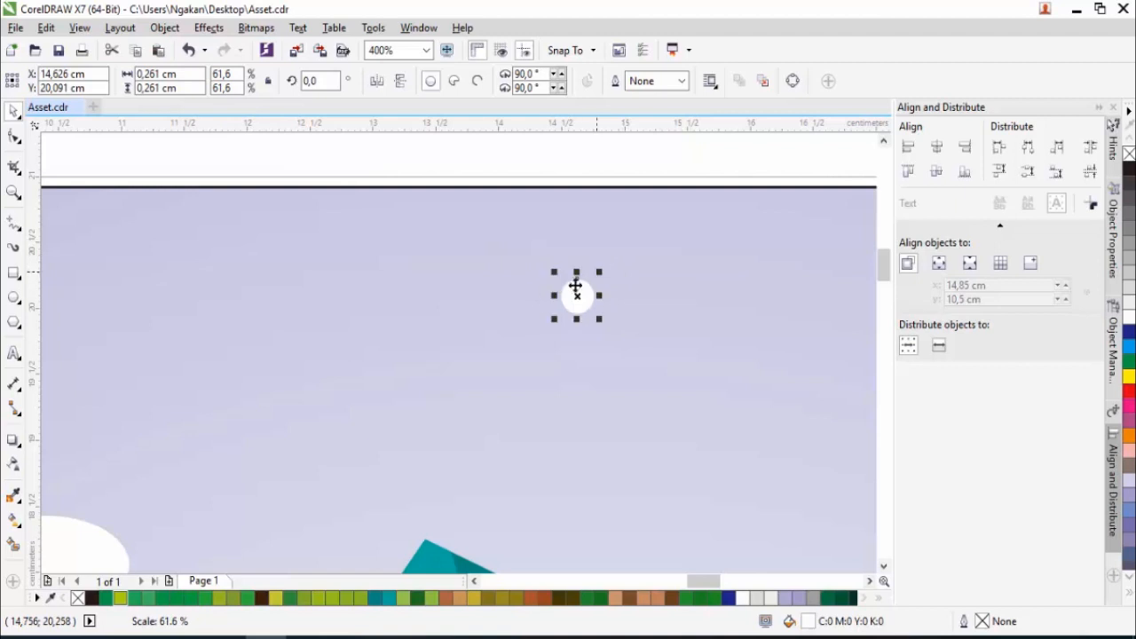
# - Scatter copies of the white star across the sky around the clouds, undoing the accidental stretch of one star
pyautogui.scroll(-2, 578, 294)
pyautogui.moveTo(737, 374); pyautogui.dragTo(274, 373)
pyautogui.hotkey('ctrl', 'z')
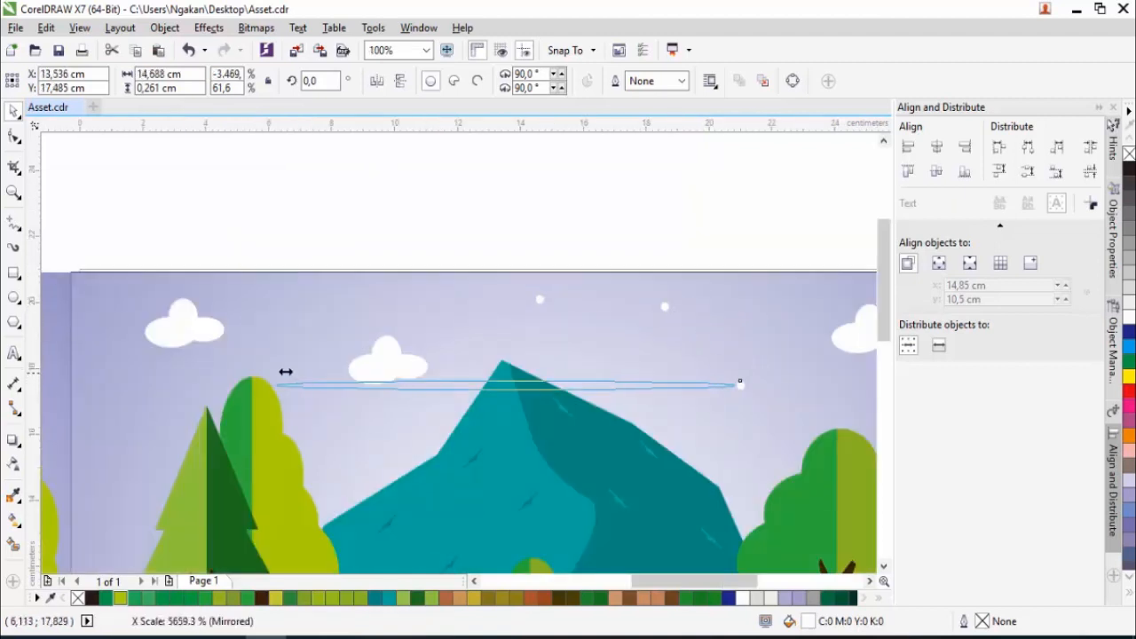
pyautogui.hotkey('ctrl', 'z')
pyautogui.rightClick(279, 322)
pyautogui.moveTo(284, 324); pyautogui.dragTo(652, 346)
pyautogui.rightClick(118, 418)
pyautogui.rightClick(348, 452)
pyautogui.scroll(-1, 335, 381)
pyautogui.rightClick(652, 346)
pyautogui.click(479, 297)
pyautogui.scroll(-1, 476, 299)
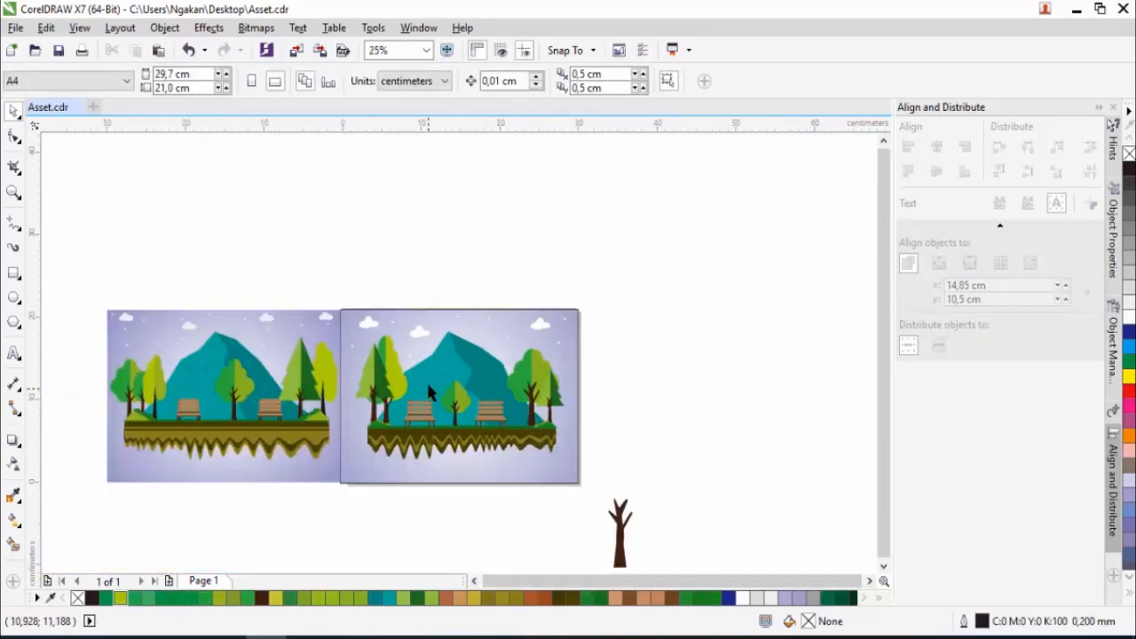
# - Compare the finished landscape with the reference image side by side
pyautogui.scroll(1, 429, 394)
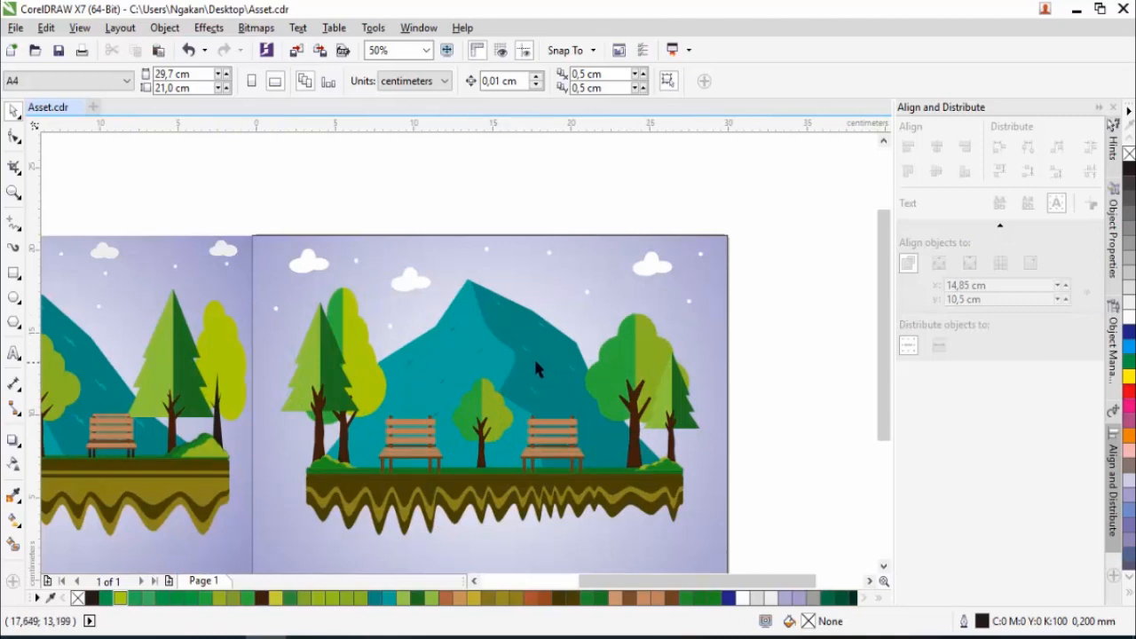
pyautogui.scroll(-1, 544, 356)
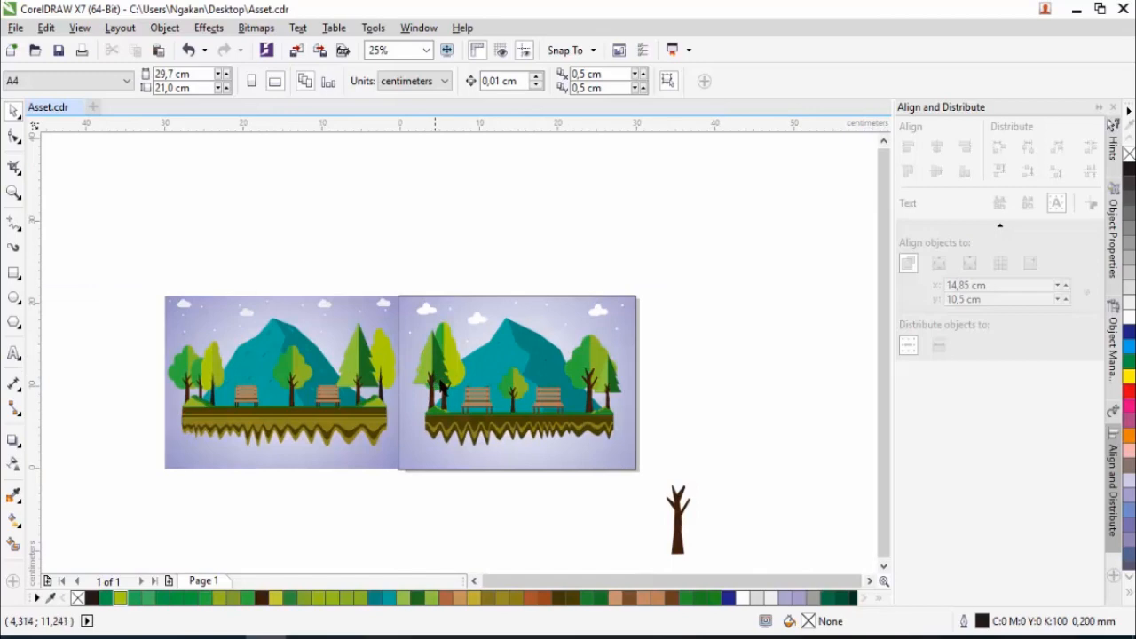
pyautogui.scroll(2, 520, 424)
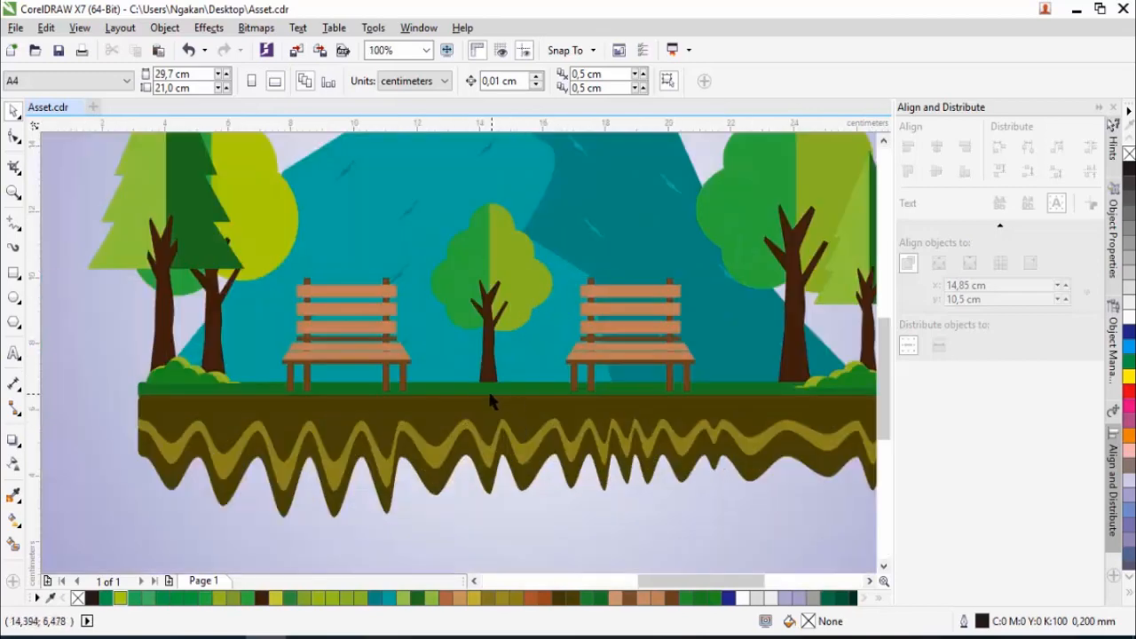
pyautogui.scroll(-1, 493, 401)
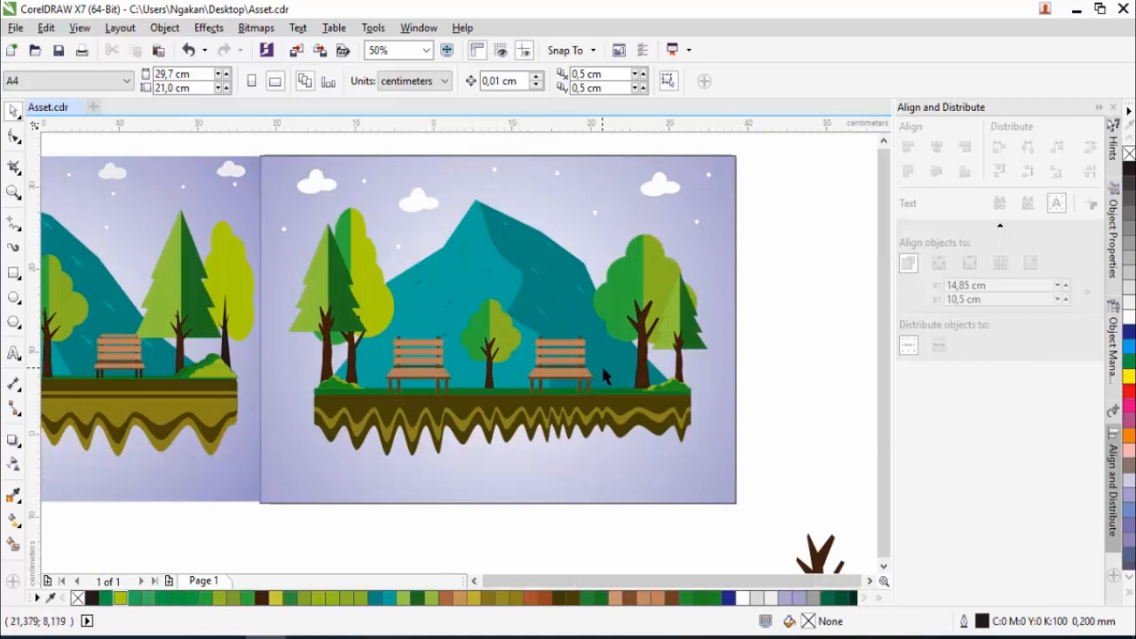
pyautogui.hscroll(-3, 598, 368)
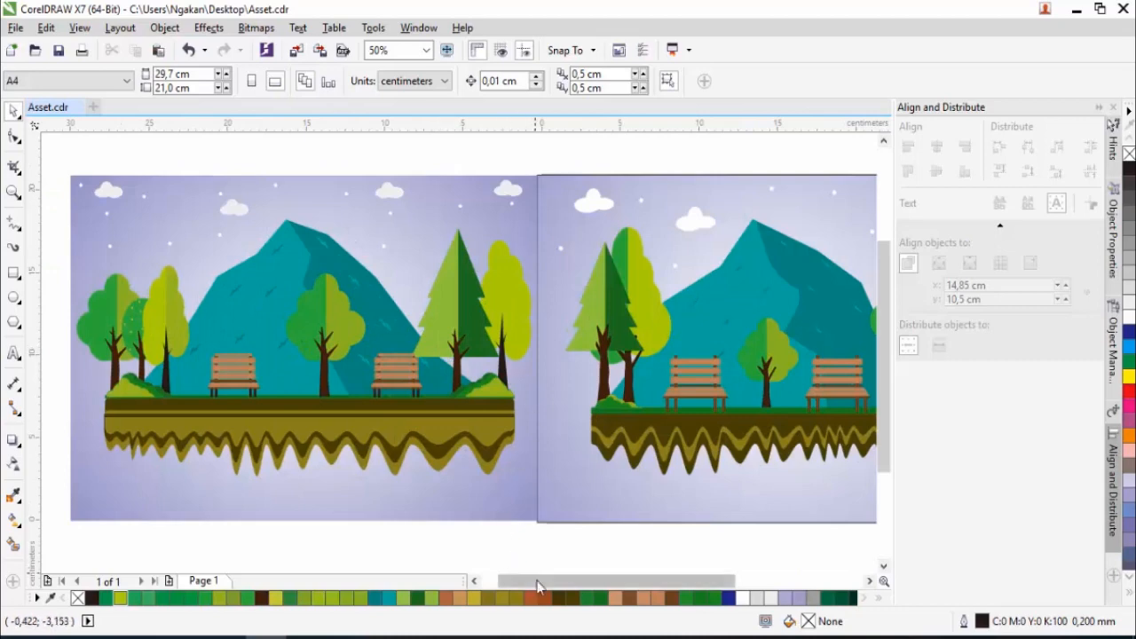
pyautogui.moveTo(538, 580); pyautogui.dragTo(554, 581)
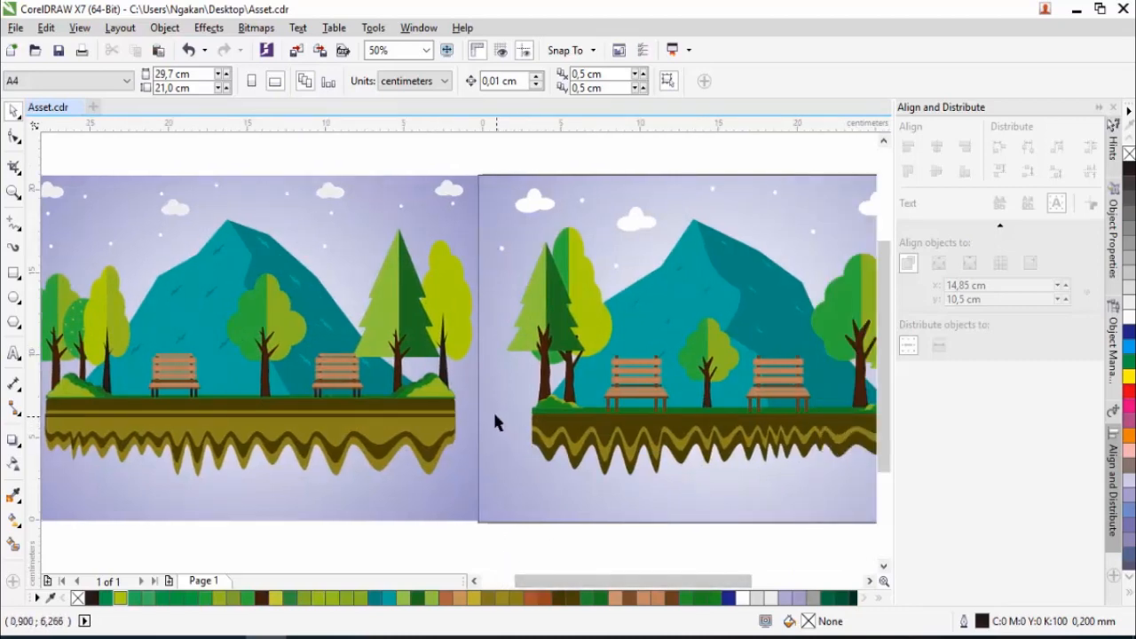